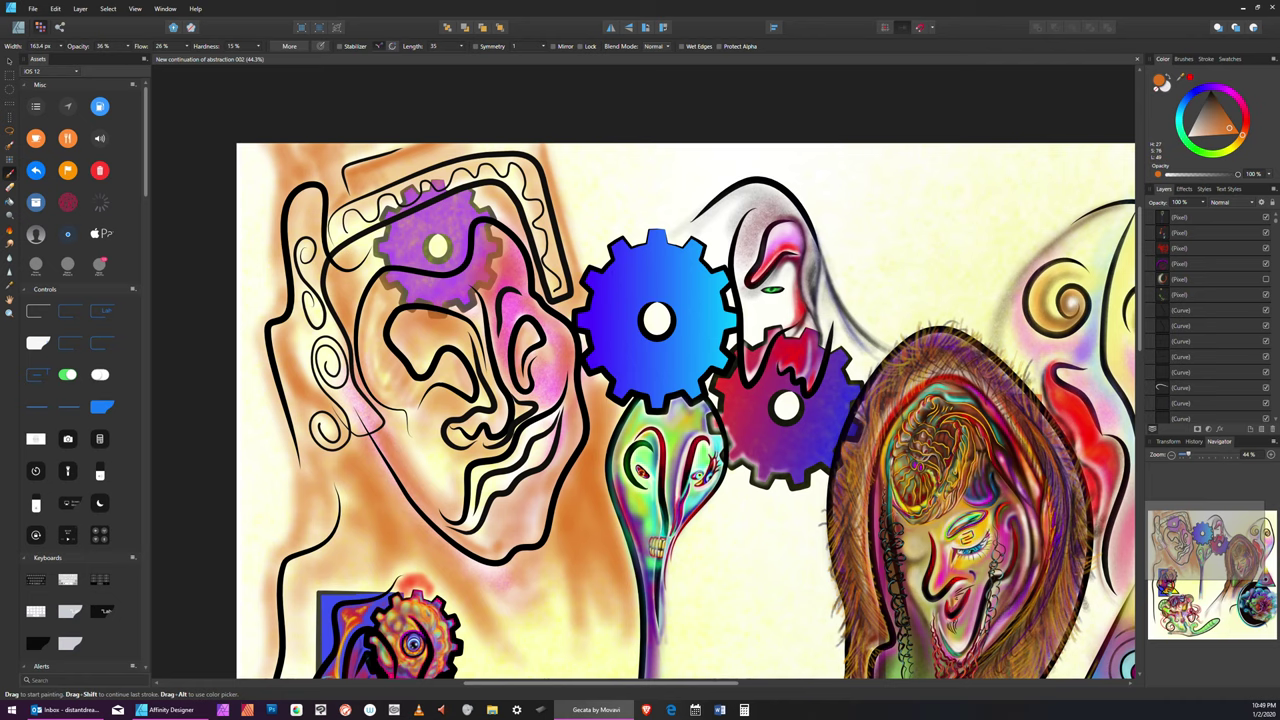
Fit the whole artwork in view, inspect the large face and blue gear up close, and frame them for painting
click(135, 9)
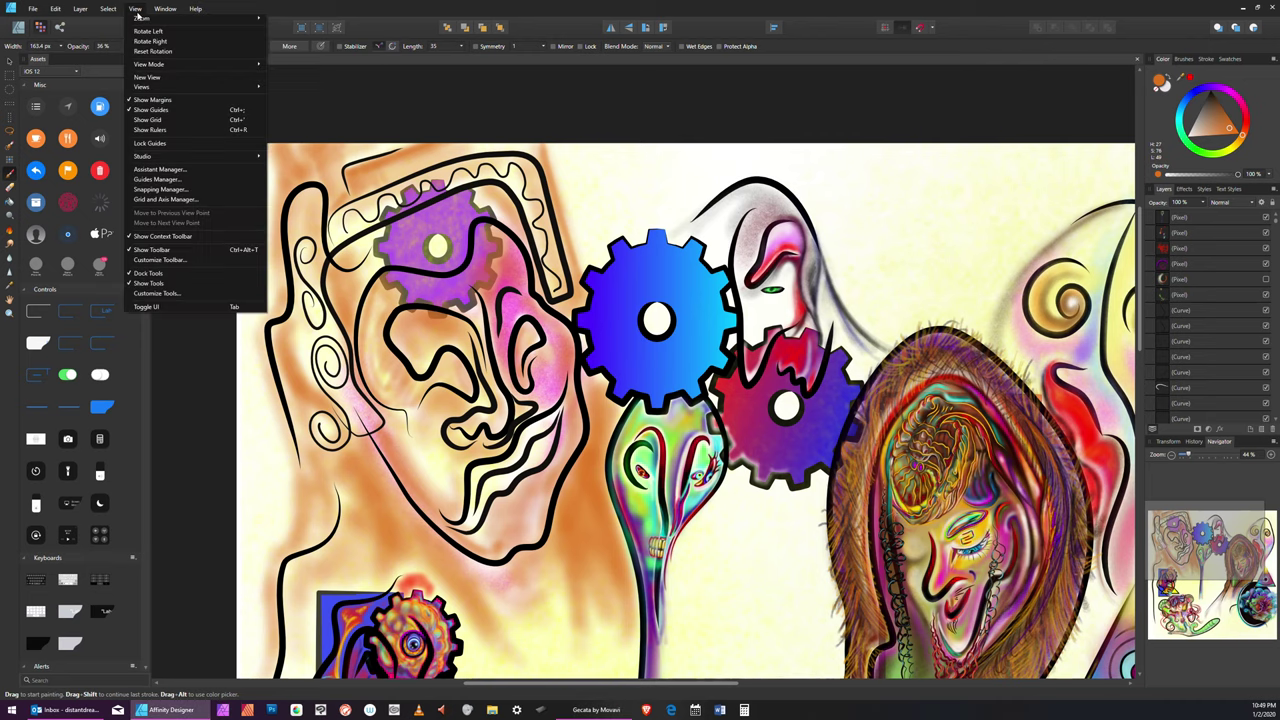
mouse_move(143, 19)
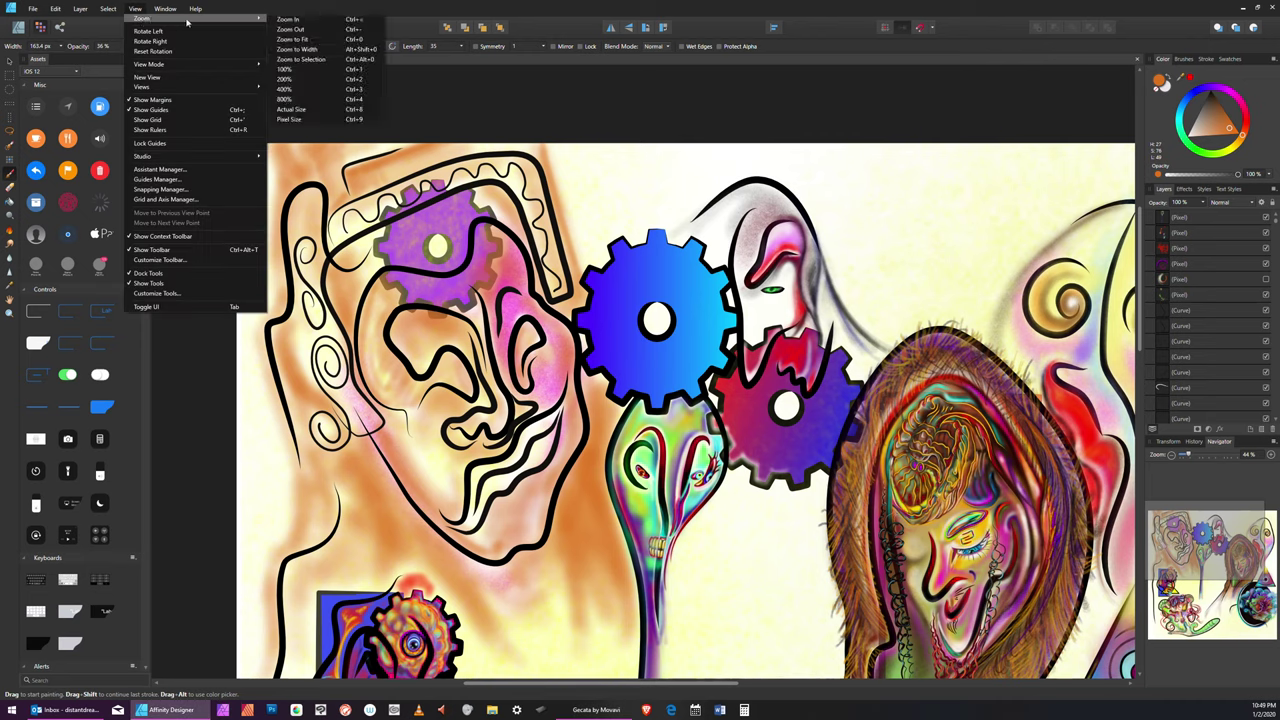
click(322, 40)
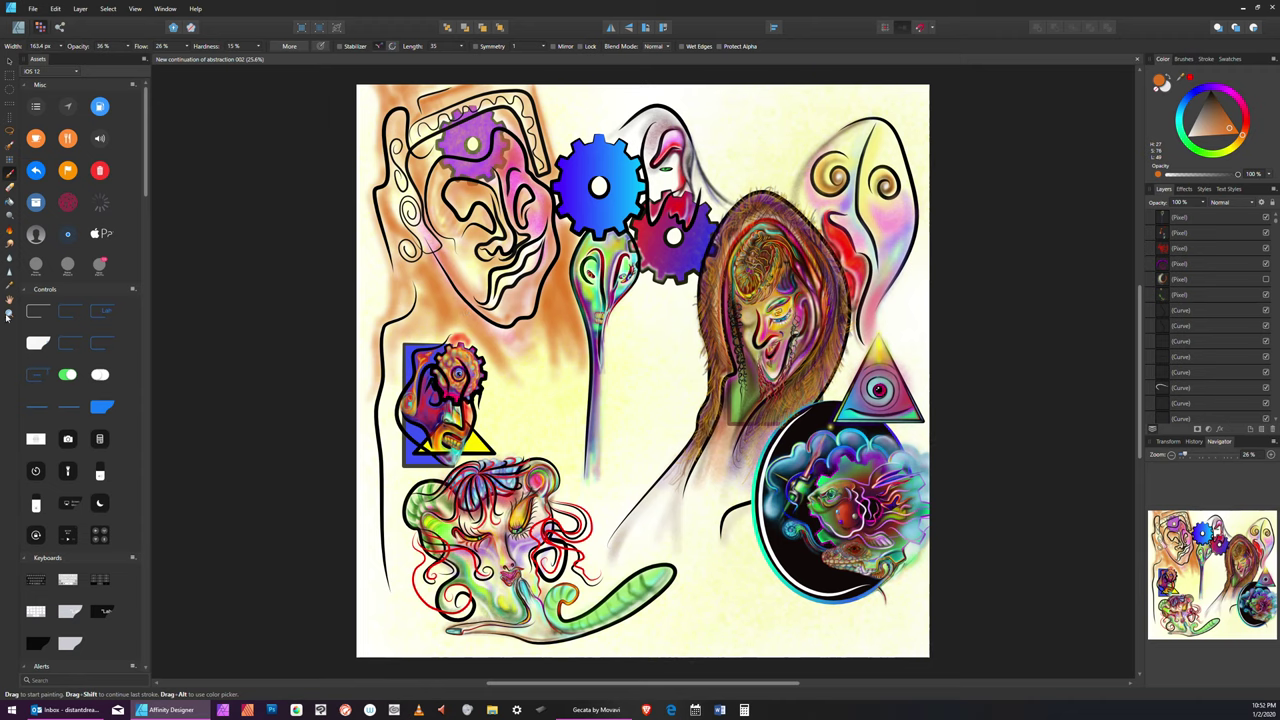
key(z)
drag(503, 213, 957, 137)
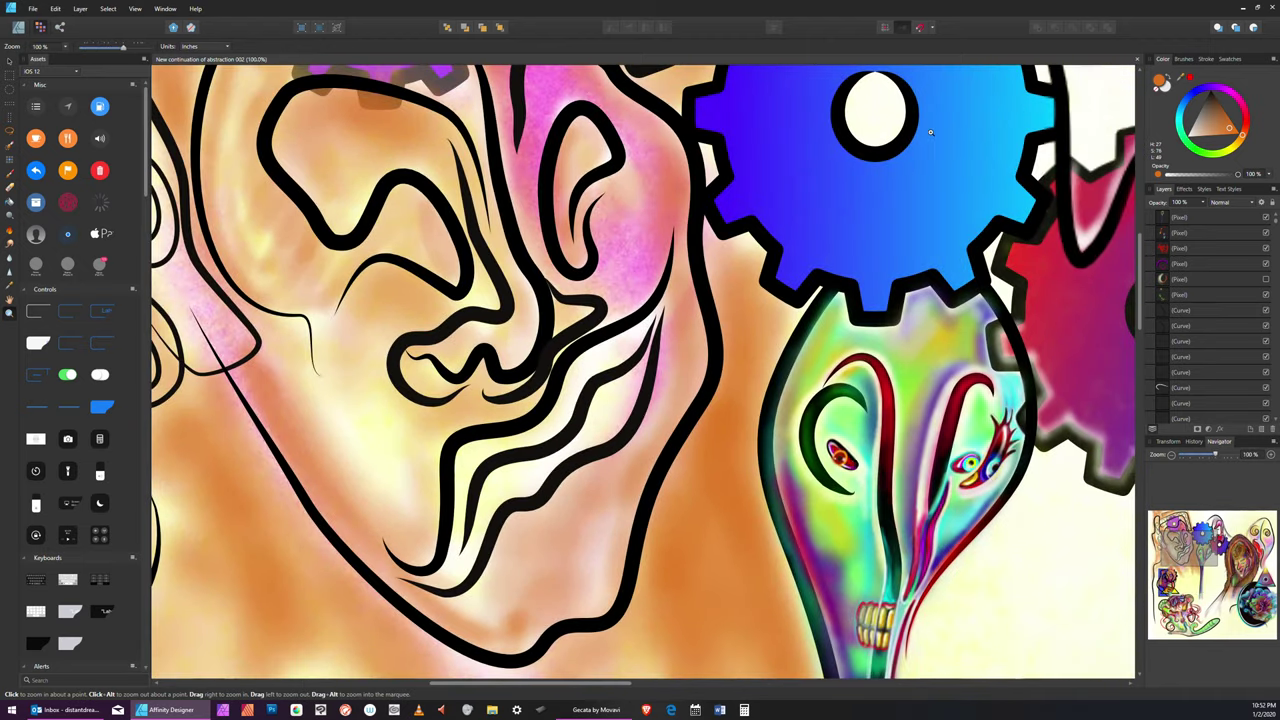
drag(709, 348, 988, 202)
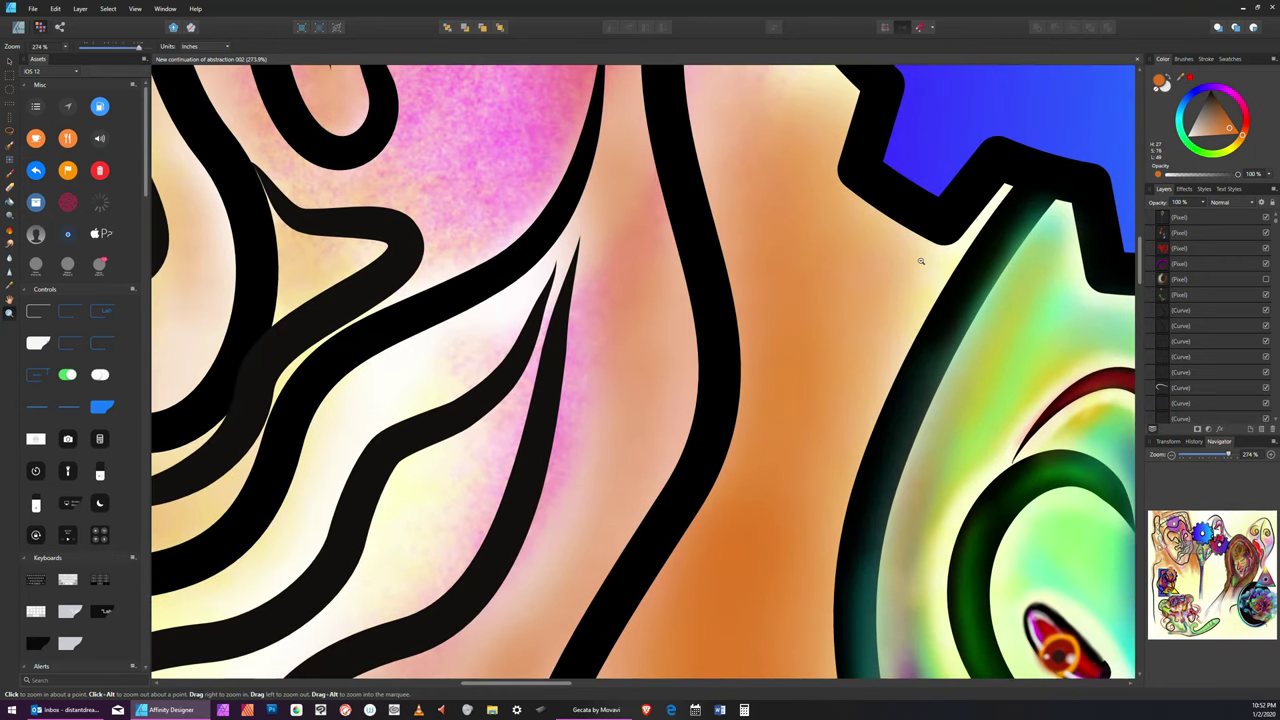
drag(827, 301, 531, 425)
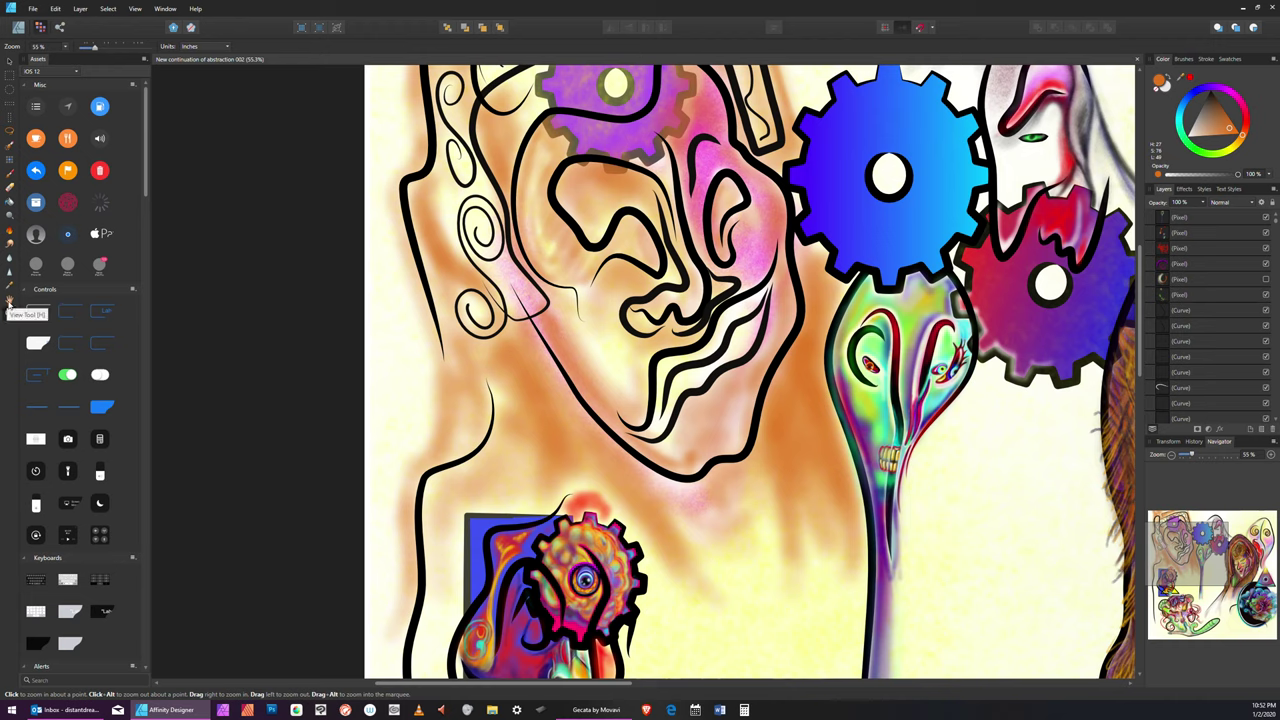
click(9, 299)
drag(707, 197, 584, 328)
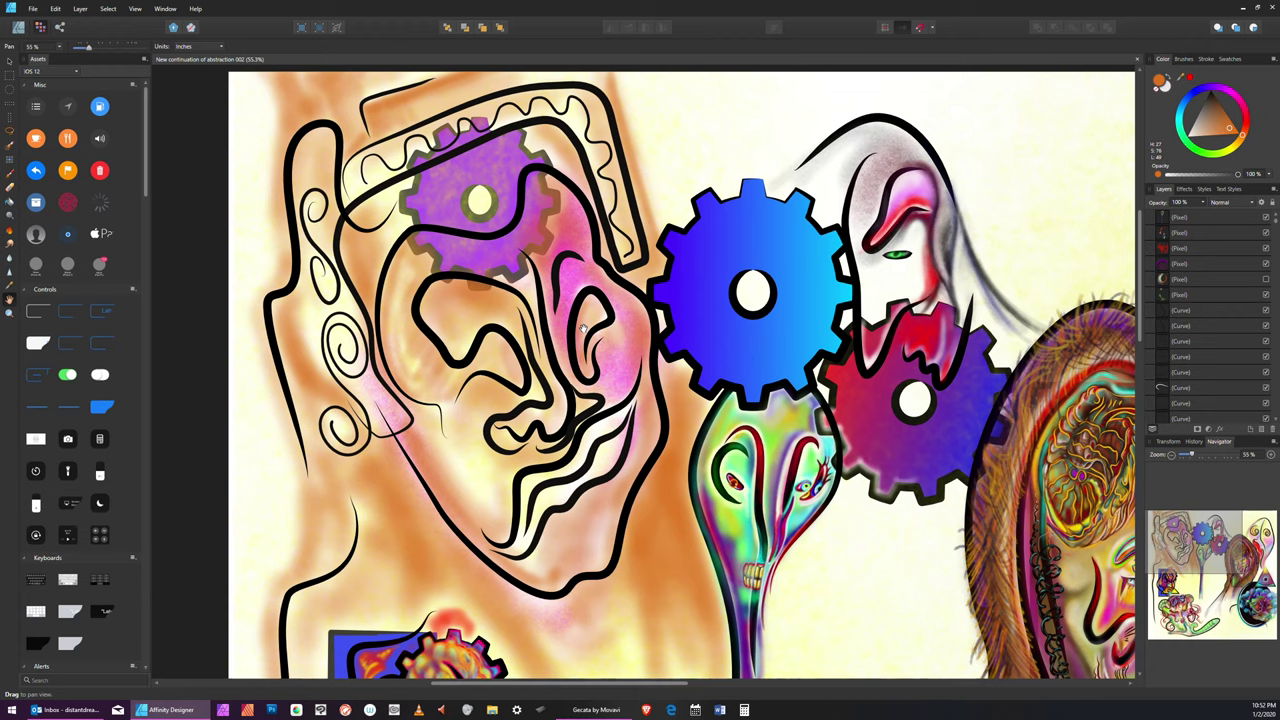
drag(737, 140, 694, 156)
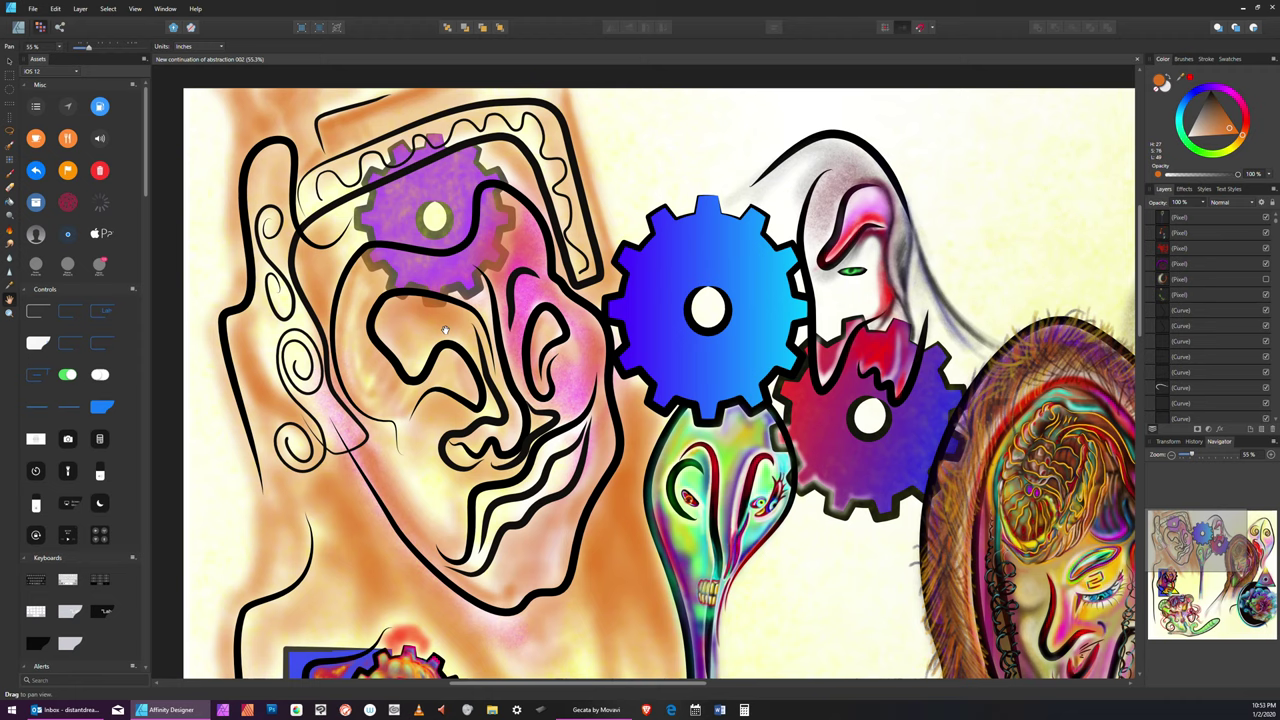
Choose a darker brown and brush a soft shadow along the outside of the large face's left jawline with the Paint Brush
click(1219, 110)
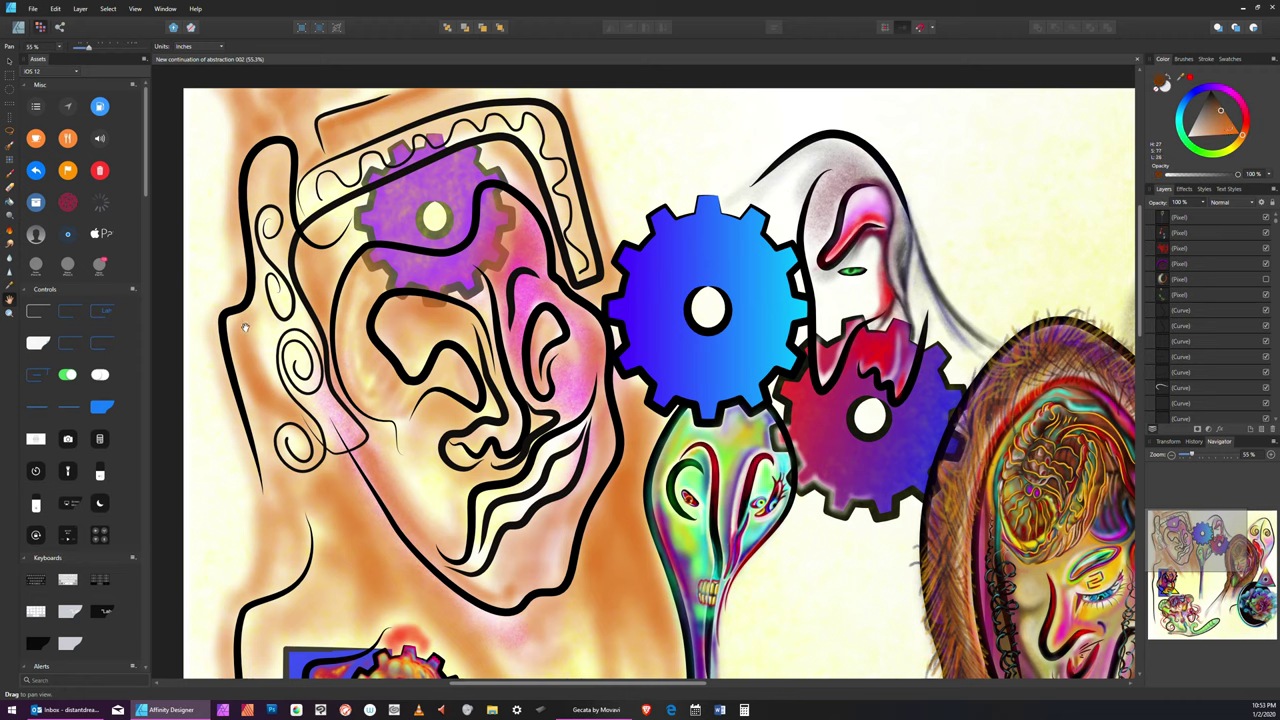
click(9, 176)
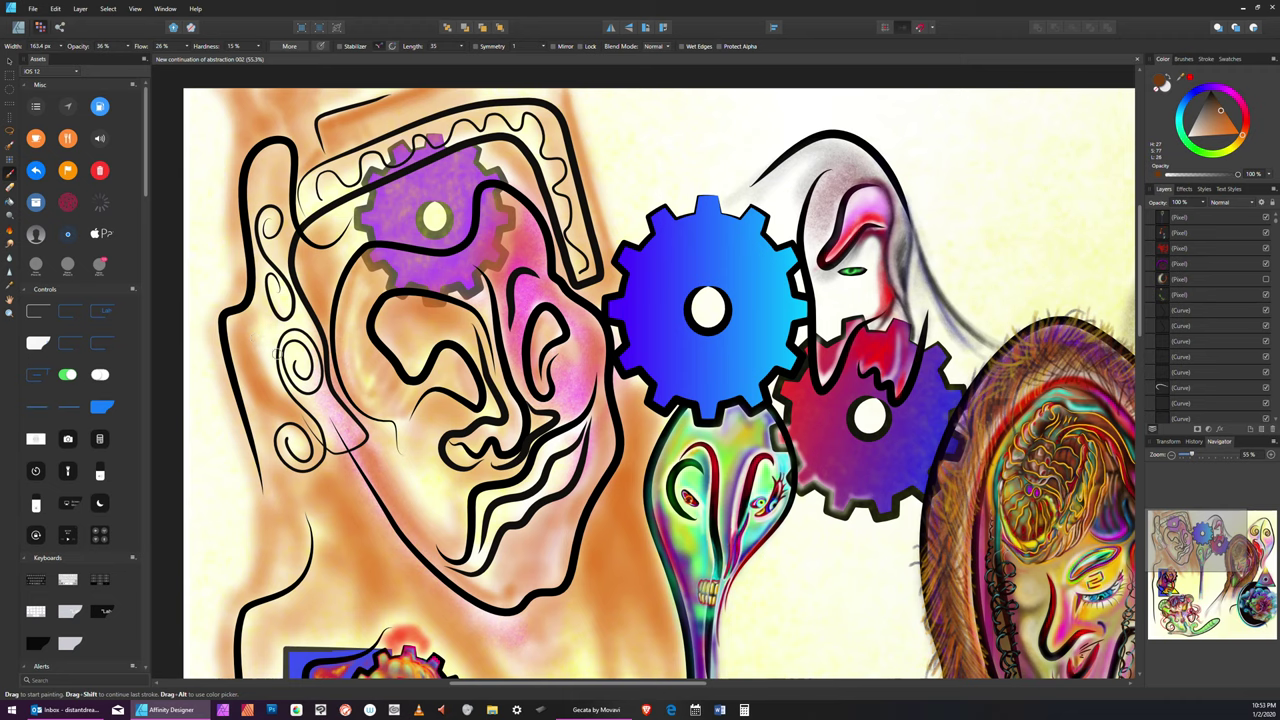
key(])
key([)
key([)
drag(348, 480, 384, 532)
key([)
key([)
key([)
key([)
mouse_move(359, 480)
mouse_down()
mouse_move(377, 529)
mouse_move(356, 484)
mouse_move(474, 628)
mouse_move(366, 506)
mouse_move(457, 616)
mouse_up()
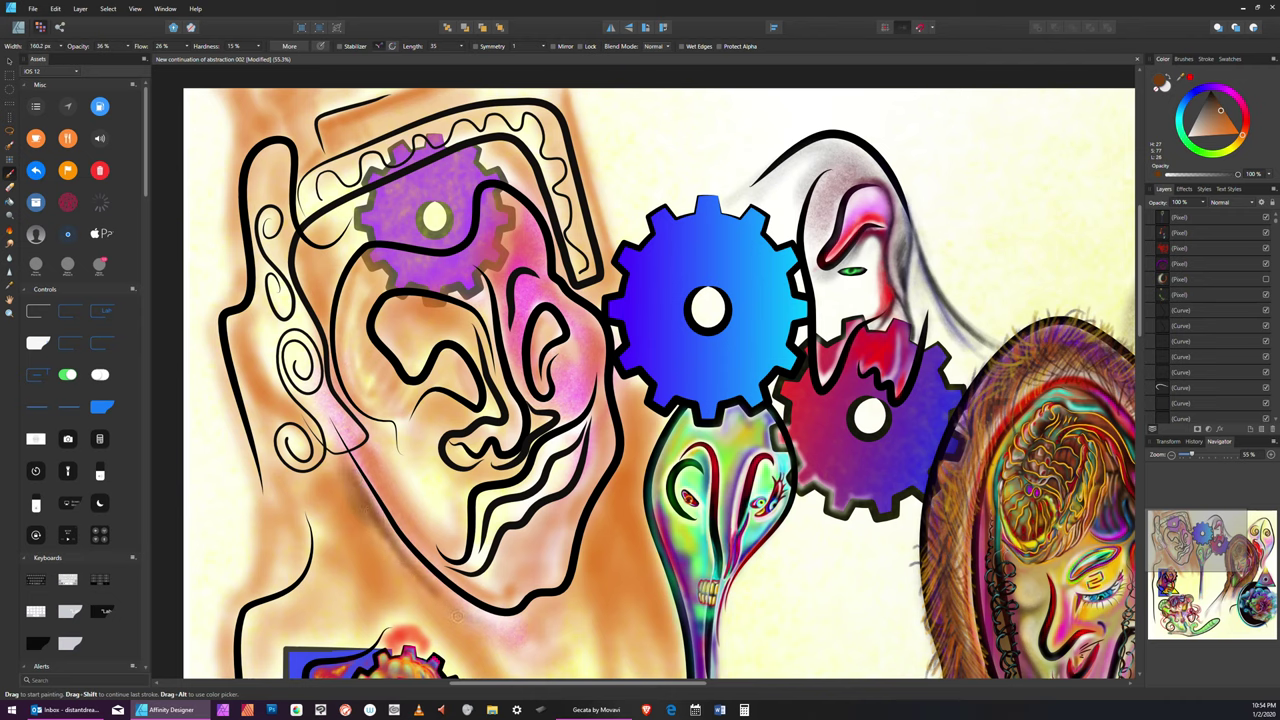
mouse_move(354, 490)
mouse_down()
mouse_move(372, 564)
mouse_move(340, 470)
mouse_up()
Shade the orange area below the large face's jaw and around the chin toward the blue gear with a wider brown brush
key(])
key(])
key(])
key(])
key(])
mouse_move(383, 568)
mouse_down()
mouse_move(331, 475)
mouse_move(357, 612)
mouse_move(328, 466)
mouse_move(313, 607)
mouse_move(348, 491)
mouse_move(337, 467)
mouse_move(423, 580)
mouse_move(529, 635)
mouse_move(443, 582)
mouse_move(483, 618)
mouse_move(567, 613)
mouse_move(538, 630)
mouse_move(576, 615)
mouse_move(611, 484)
mouse_move(600, 537)
mouse_move(622, 483)
mouse_move(594, 598)
mouse_move(602, 529)
mouse_move(639, 445)
mouse_move(642, 388)
mouse_up()
key([)
key([)
key([)
key([)
key([)
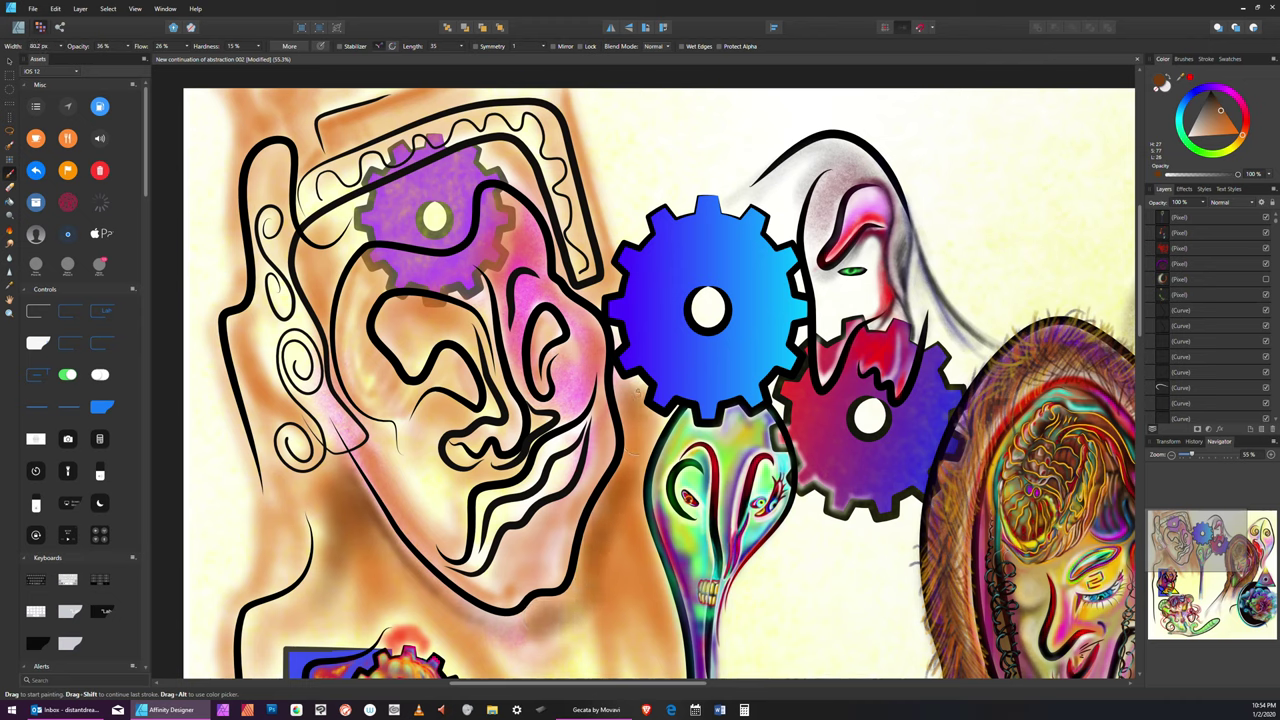
Brush brown shadow into the gap between the large face, the blue gear and the green head, varying the brush width
key(bracketright)
key(bracketright)
key(bracketleft)
key(bracketleft)
key(bracketleft)
key(bracketleft)
key(bracketleft)
key(bracketleft)
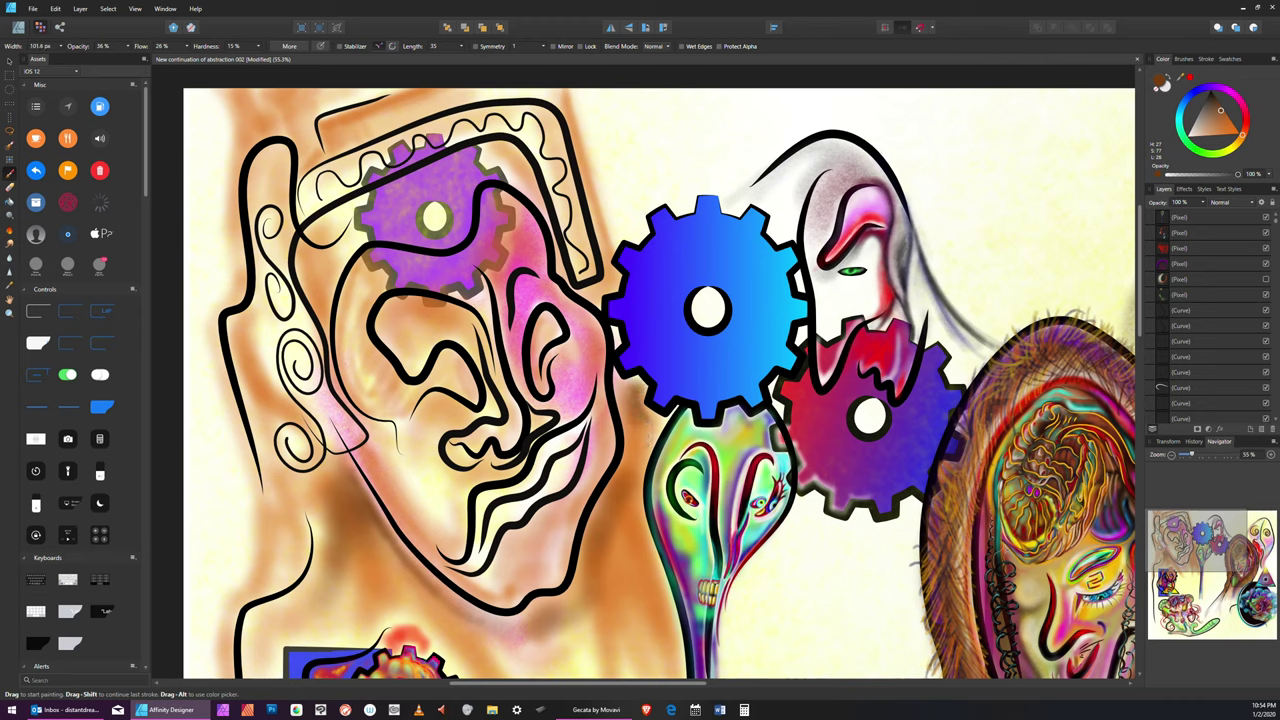
key(bracketright)
key(bracketright)
key(bracketright)
key(bracketright)
key(bracketright)
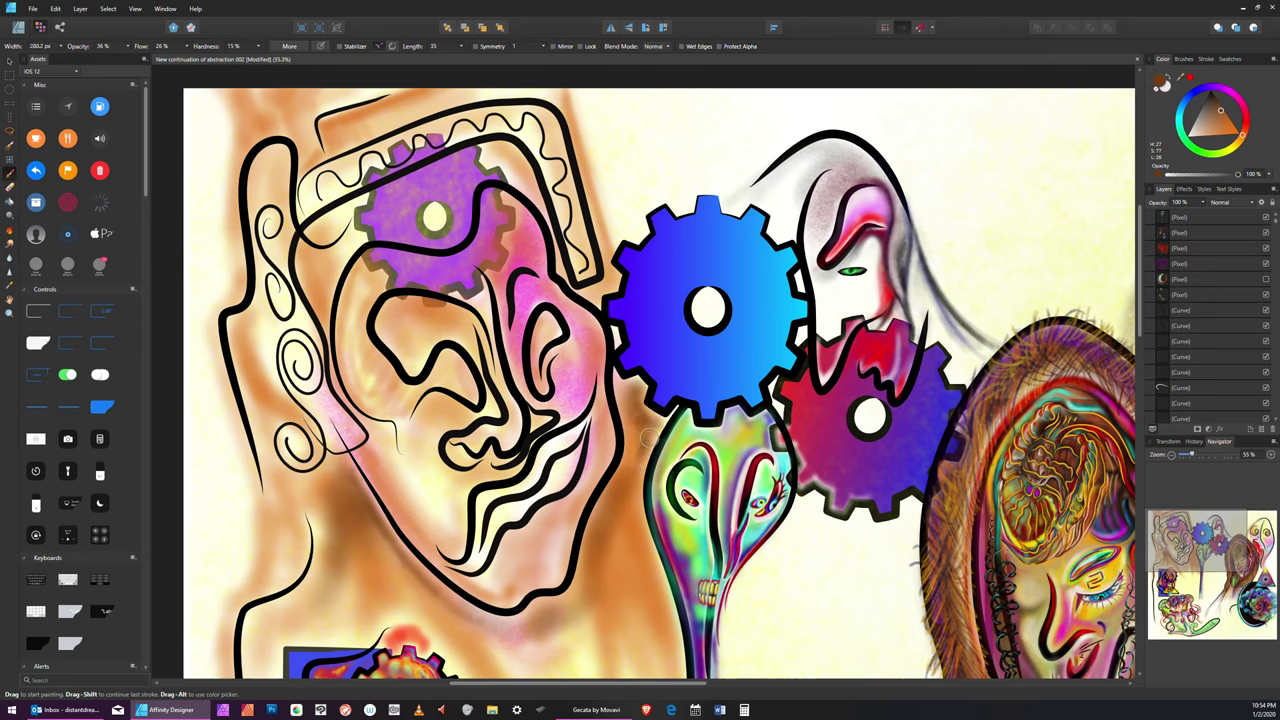
key(bracketleft)
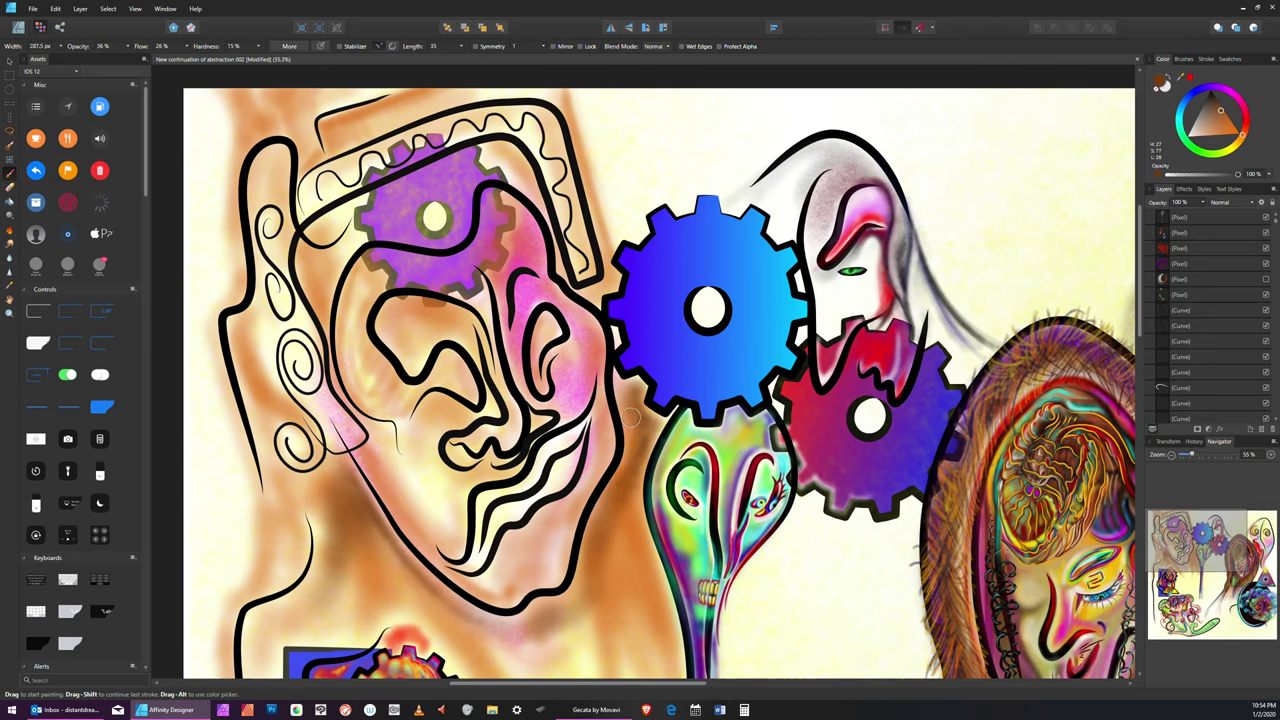
key(bracketleft)
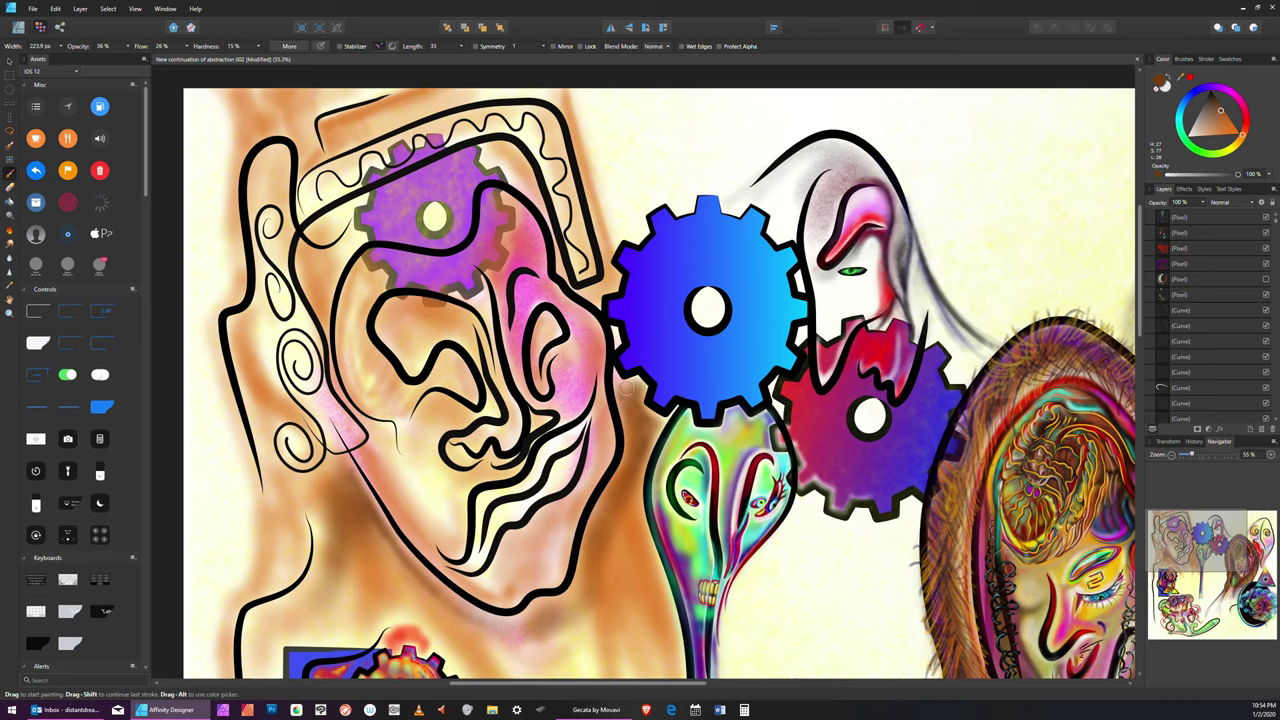
Extend the brown shadow down the orange neck area beside the green head and its stem
key(bracketleft)
key(bracketleft)
key(bracketright)
mouse_move(649, 430)
mouse_down()
mouse_move(627, 510)
mouse_move(634, 585)
mouse_up()
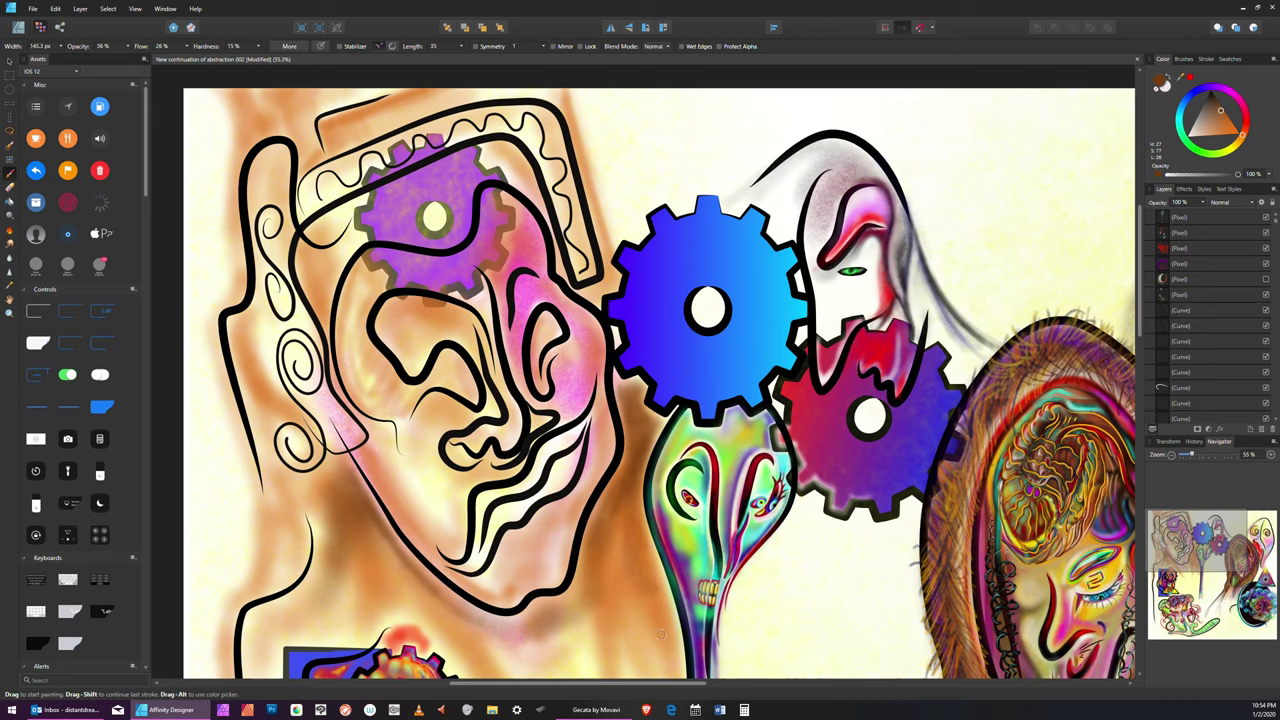
key(bracketleft)
key(bracketleft)
key(bracketright)
key(bracketright)
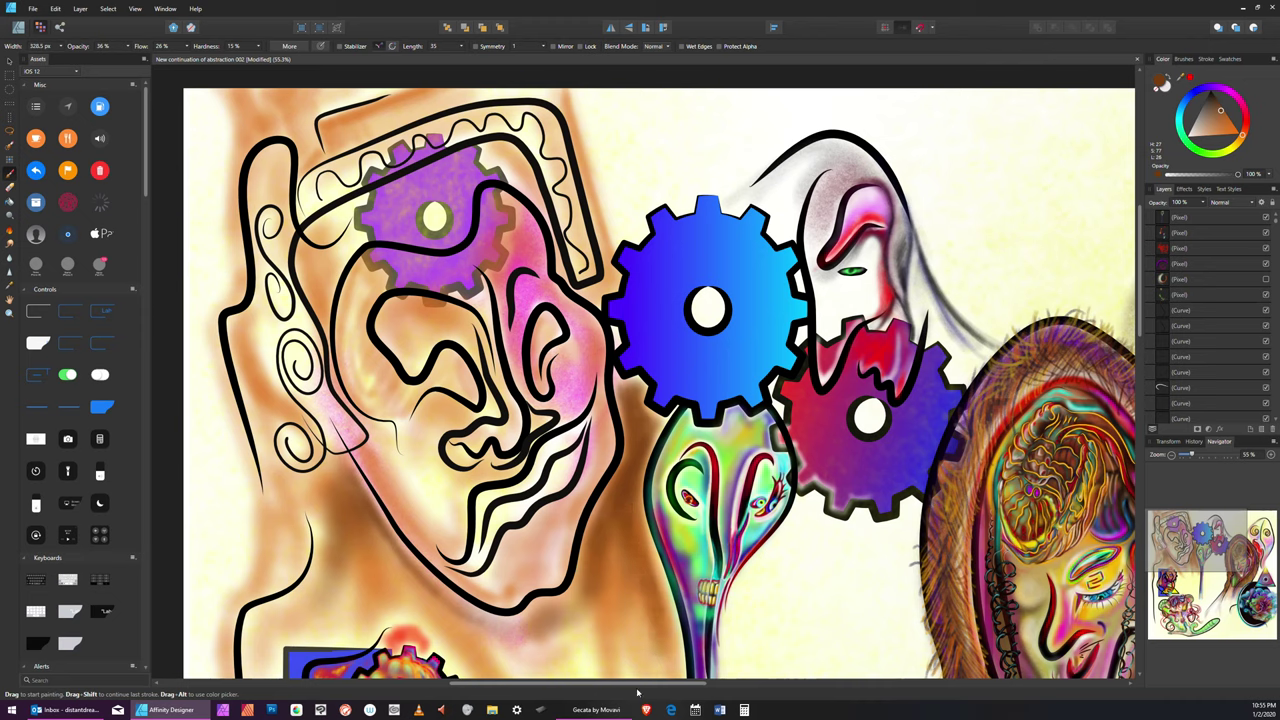
Paint brown shading along the outer right edge of the large face's headdress, down toward the blue gear
key(bracketleft)
key(bracketleft)
key(bracketleft)
key(bracketleft)
key(bracketleft)
key(bracketright)
key(bracketleft)
key(bracketleft)
key(bracketleft)
key(bracketleft)
drag(558, 93, 592, 215)
drag(573, 139, 594, 238)
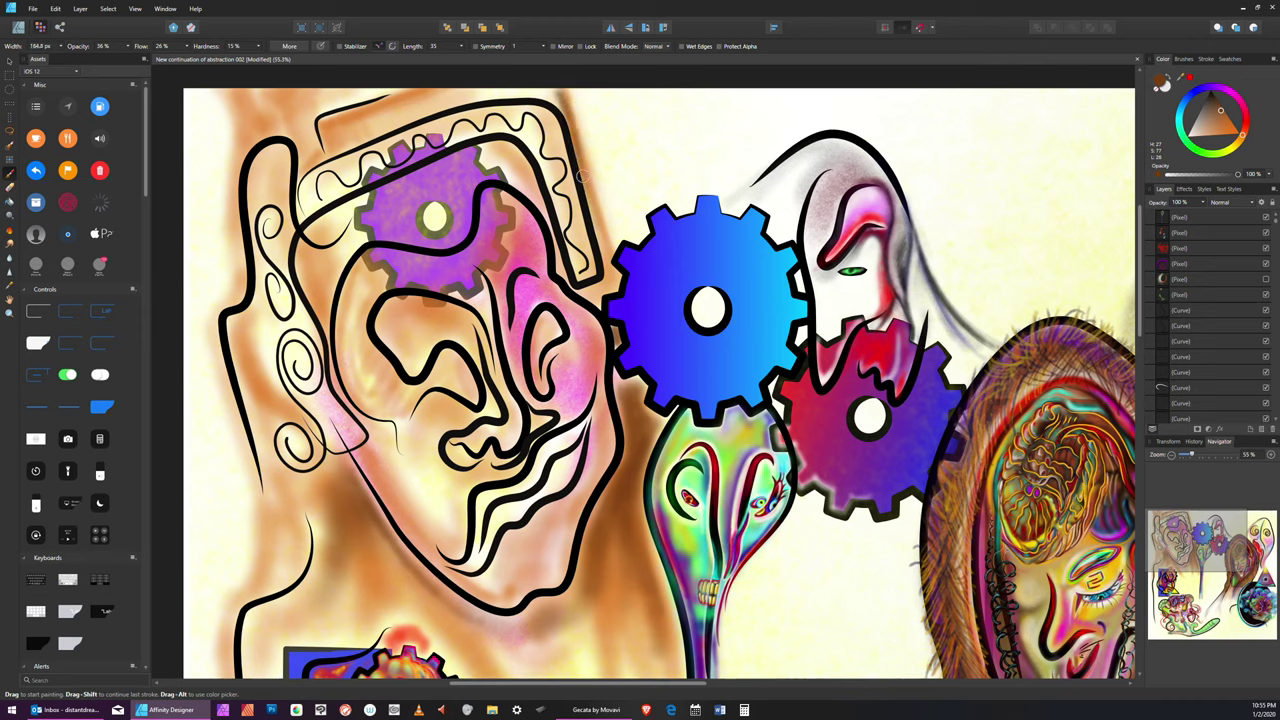
key(bracketright)
key(bracketright)
mouse_move(562, 92)
mouse_down()
mouse_move(594, 206)
mouse_move(578, 142)
mouse_up()
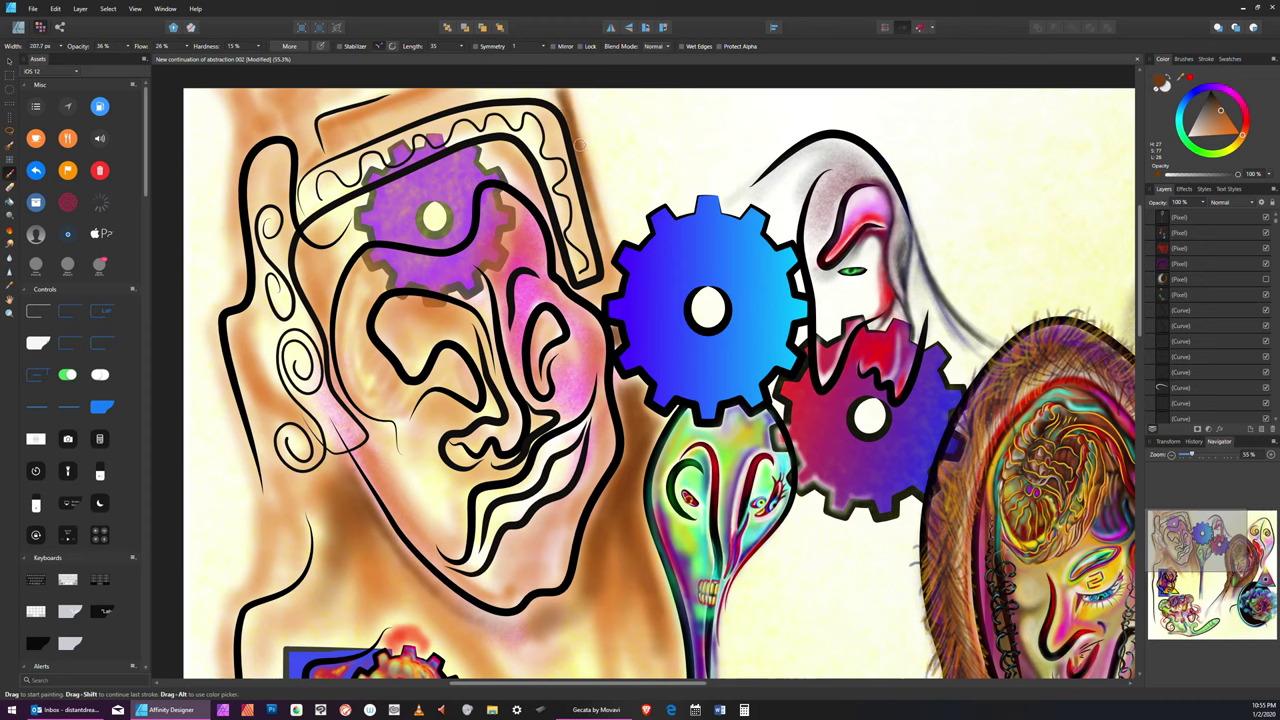
Refine the shadow along the headdress's outer right edge with a narrower brush about 125 px wide
key(bracketleft)
key(bracketleft)
key(bracketleft)
drag(563, 95, 603, 246)
key(bracketleft)
key(bracketleft)
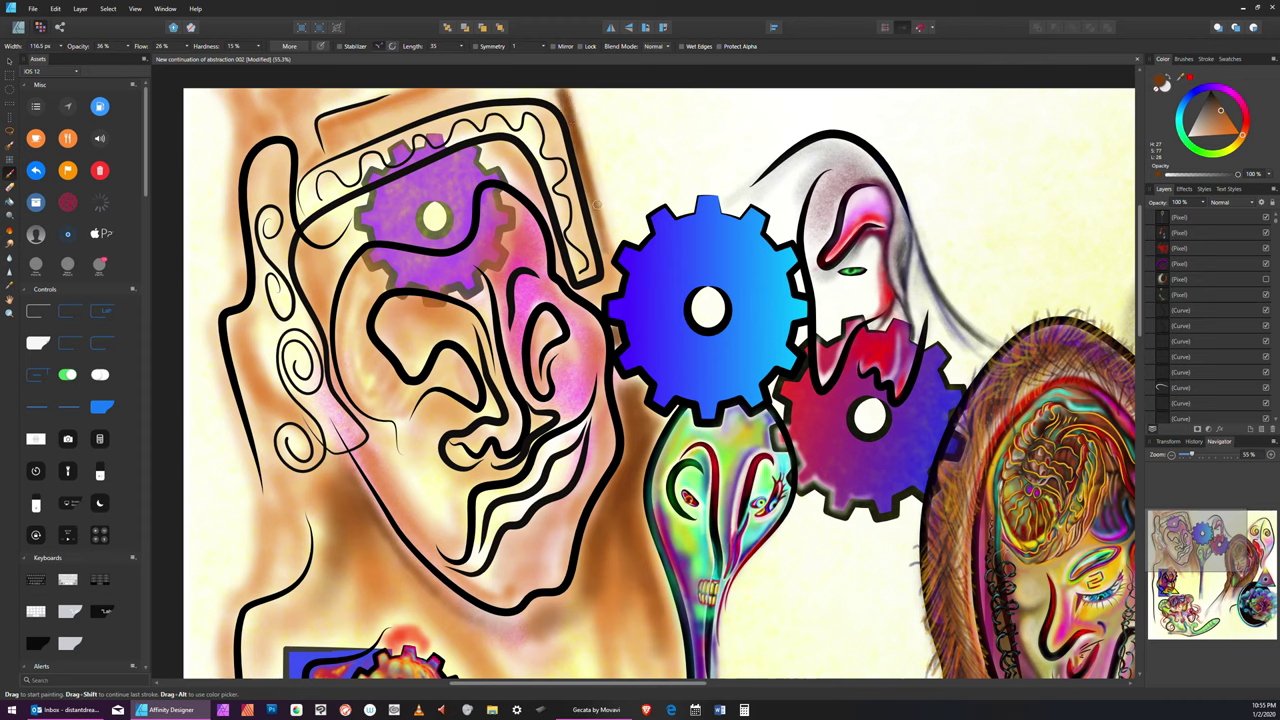
key(bracketleft)
key(bracketright)
drag(592, 178, 596, 211)
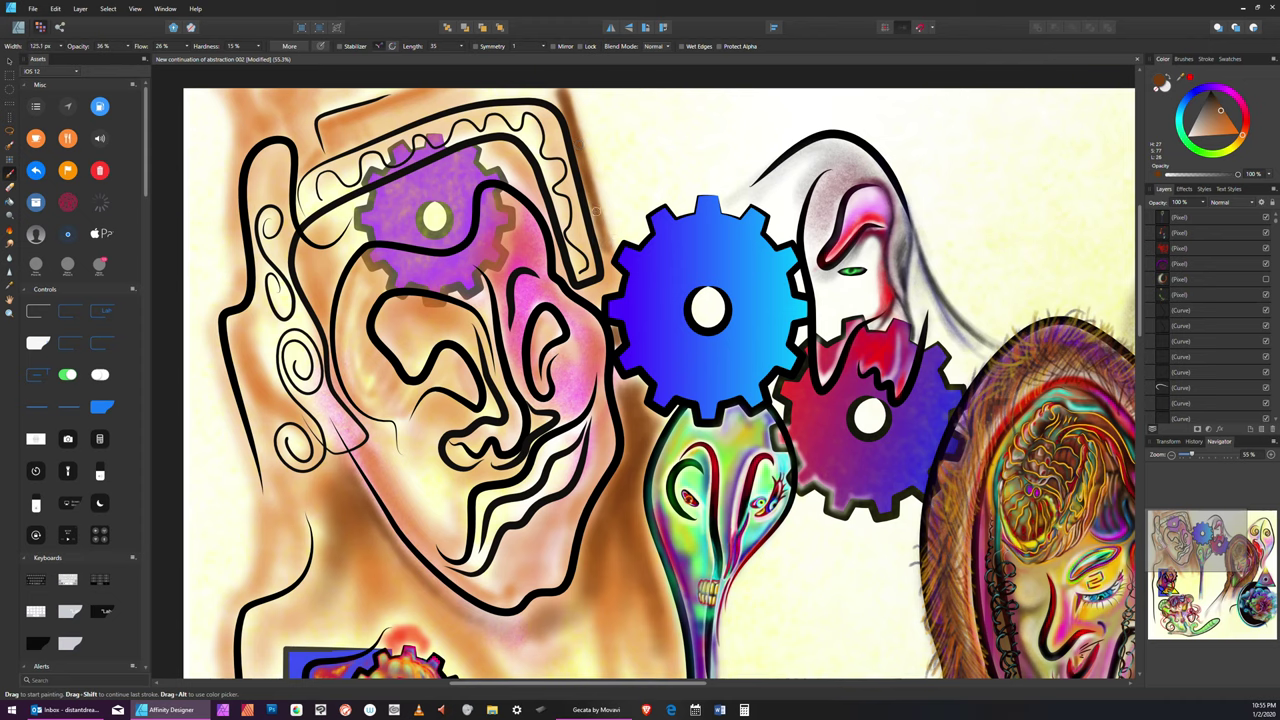
Deepen the brown strip outside the headdress's right edge with broader strokes, using a brush up to about 330 px wide
key(bracketright)
key(bracketright)
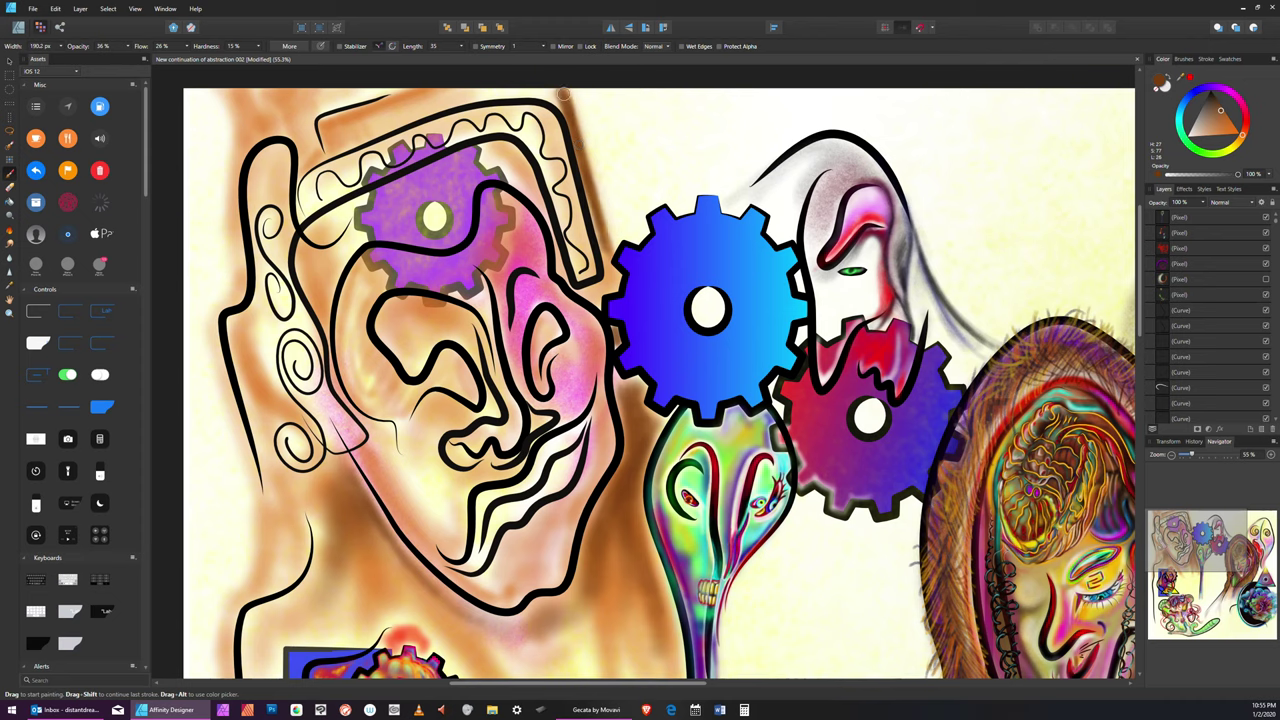
drag(564, 100, 598, 198)
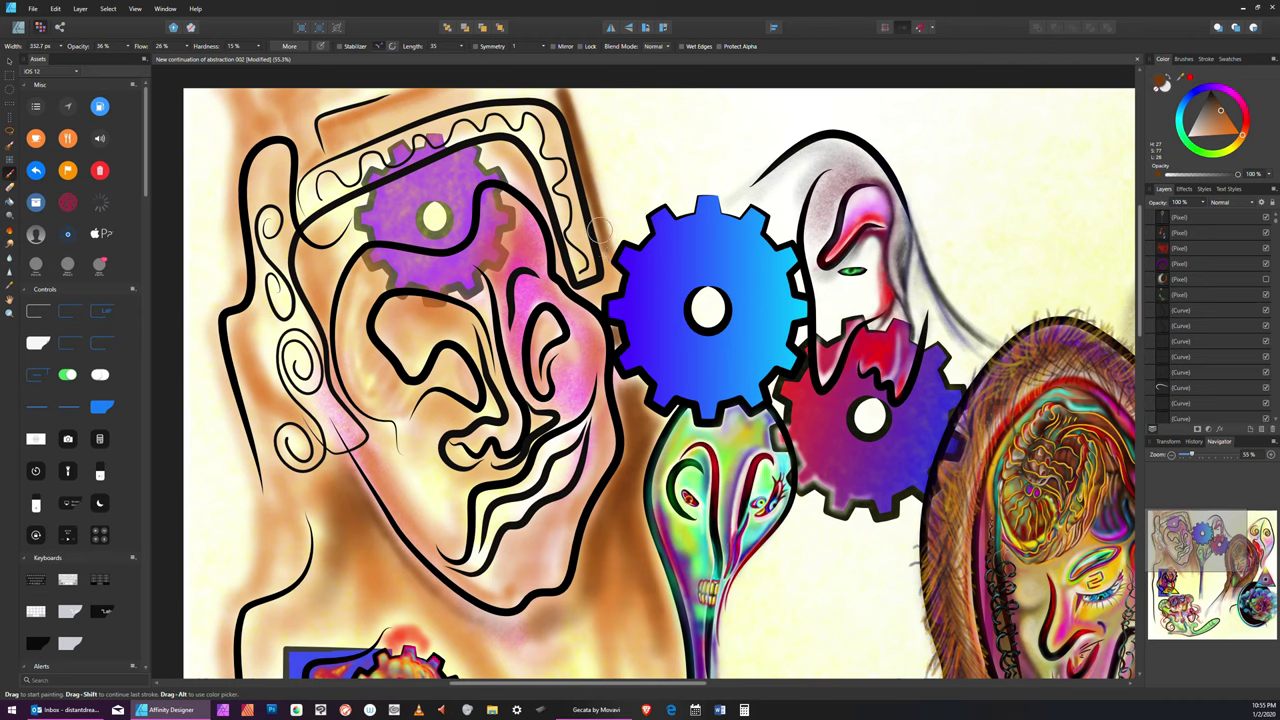
key(bracketleft)
key(bracketleft)
key(bracketleft)
key(bracketleft)
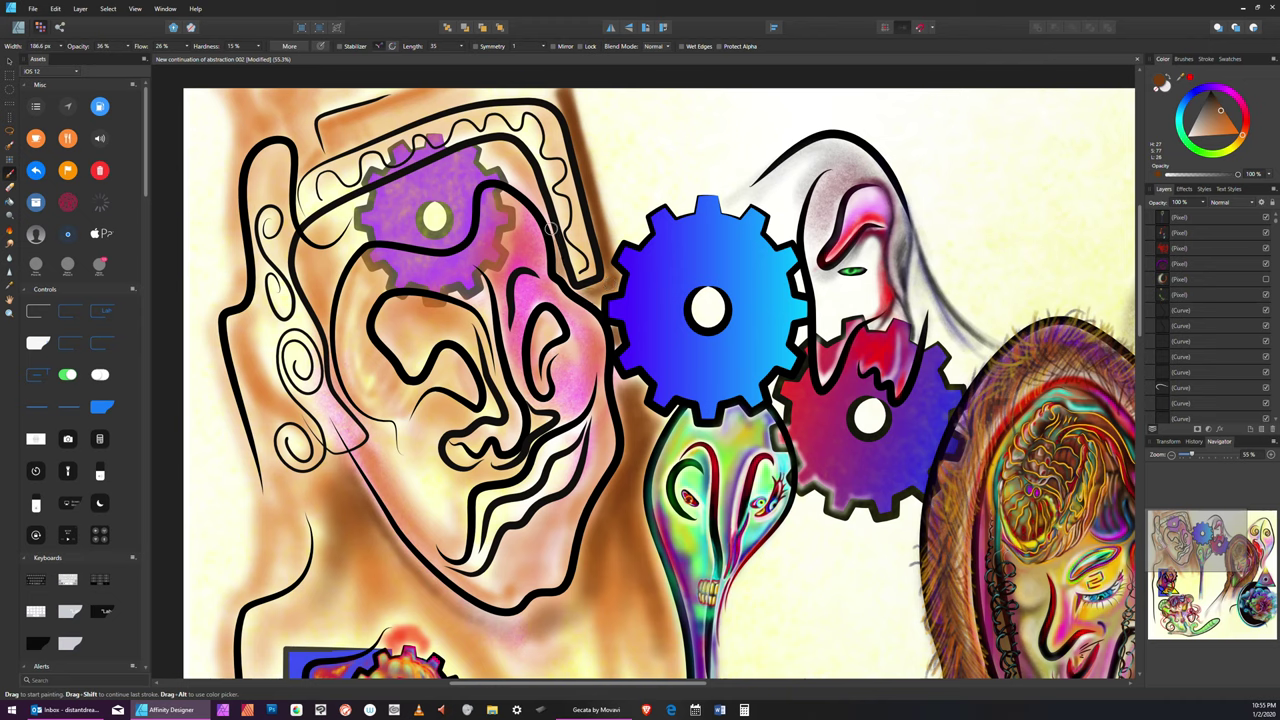
Shade the area between the headdress's inner edge and the large face's forehead in brown, using widths of about 216 to 260 px
key(bracketright)
key(bracketleft)
key(bracketleft)
key(bracketleft)
key(bracketright)
key(bracketright)
key(bracketright)
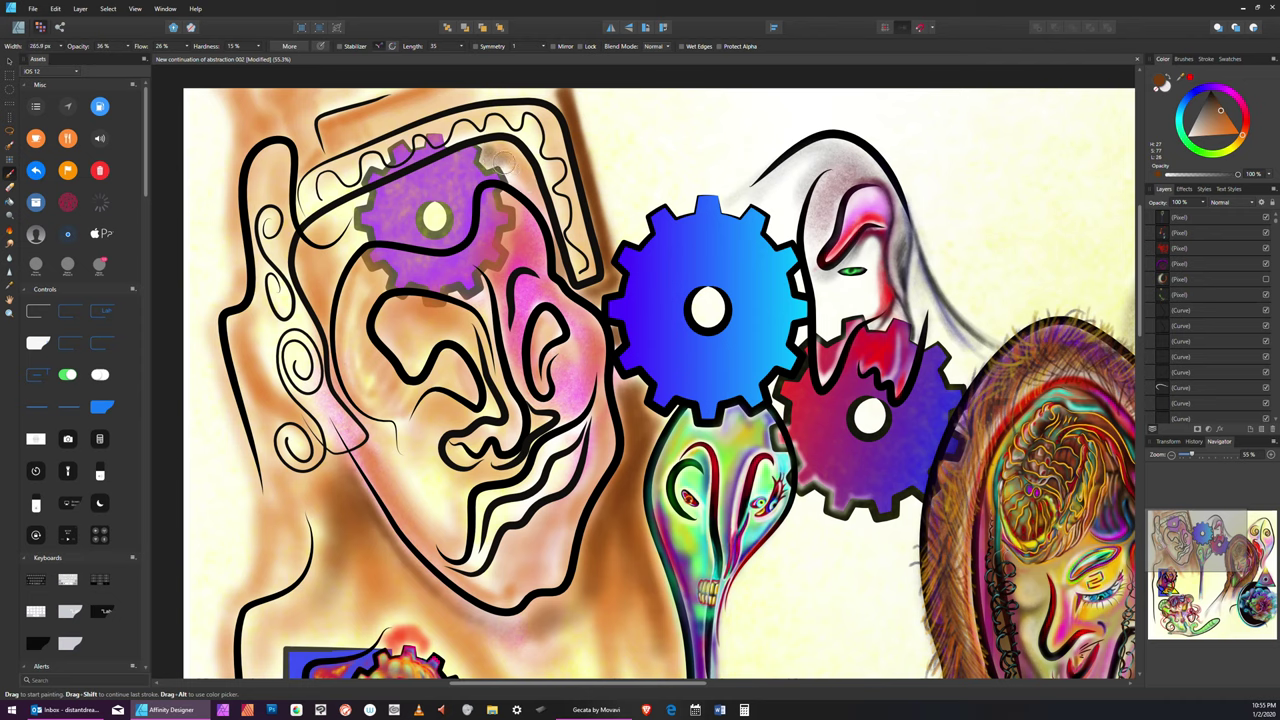
key(bracketleft)
key(bracketleft)
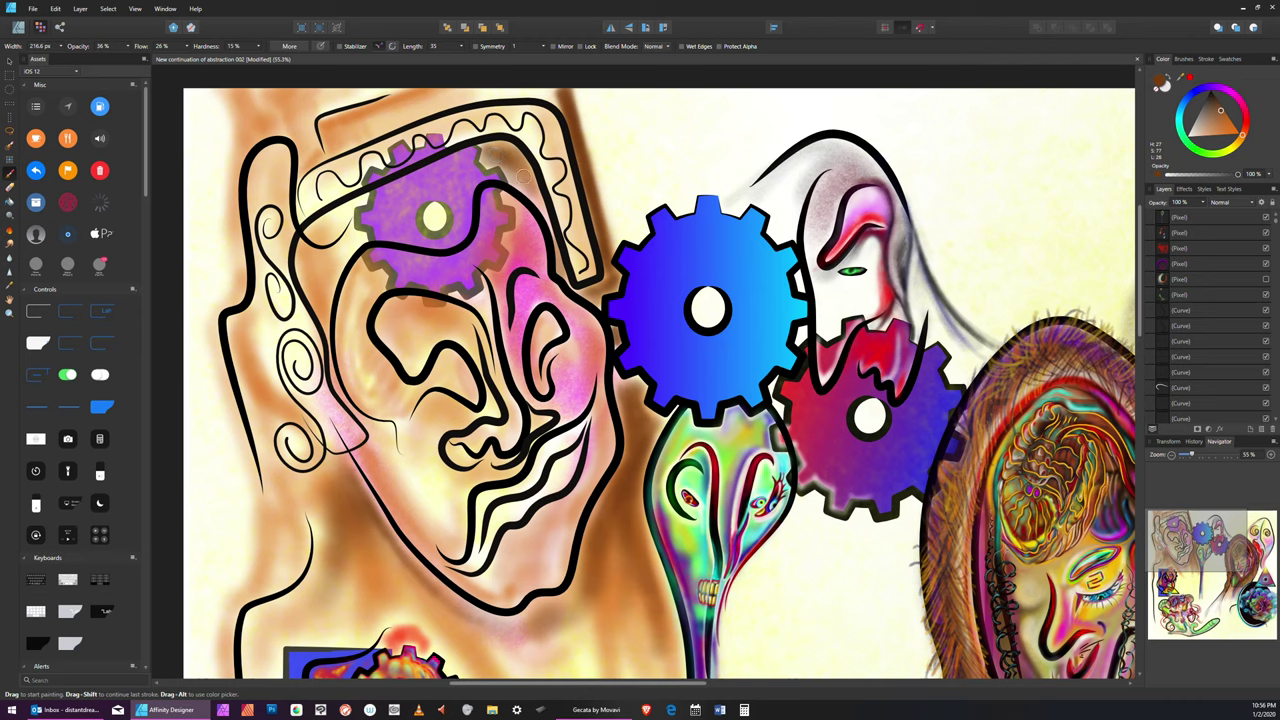
drag(500, 153, 526, 180)
key(])
key(bracketright)
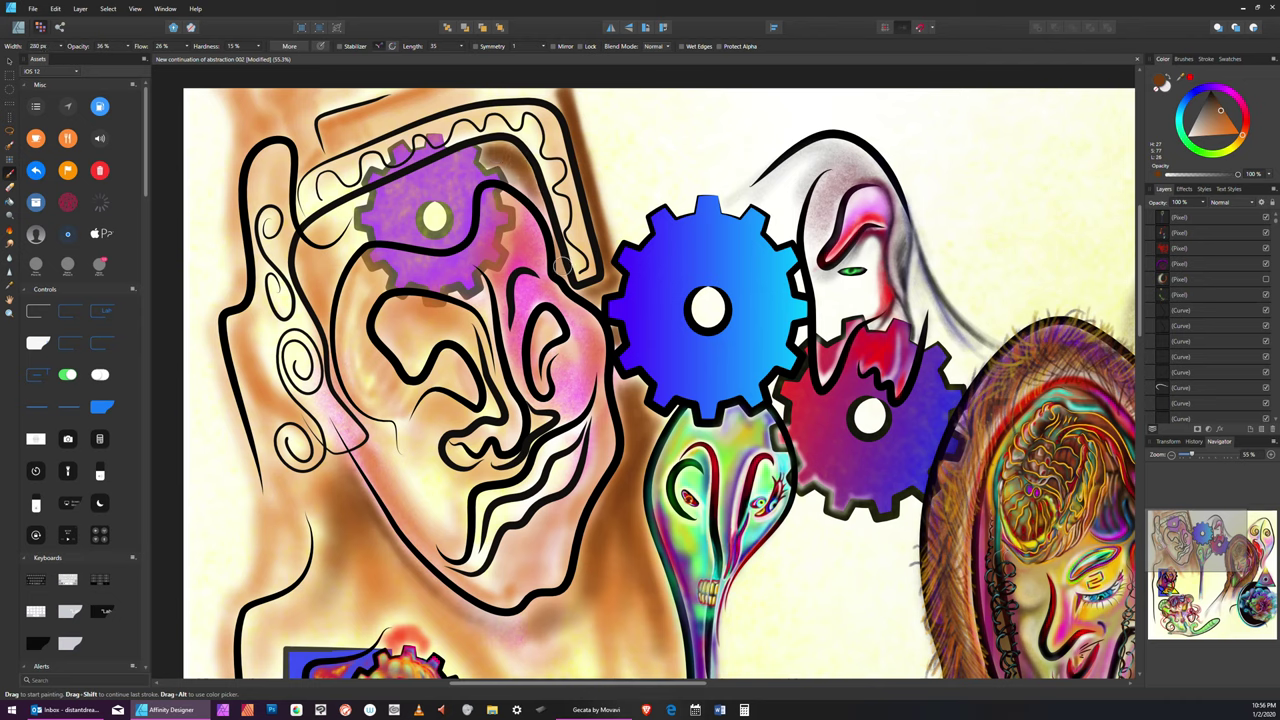
Shade the narrow gap between the headdress's lower right end and the blue gear with a brush about 96 px wide
key(bracketleft)
key(bracketleft)
key(bracketleft)
key(bracketleft)
key(bracketleft)
key(bracketleft)
key(bracketleft)
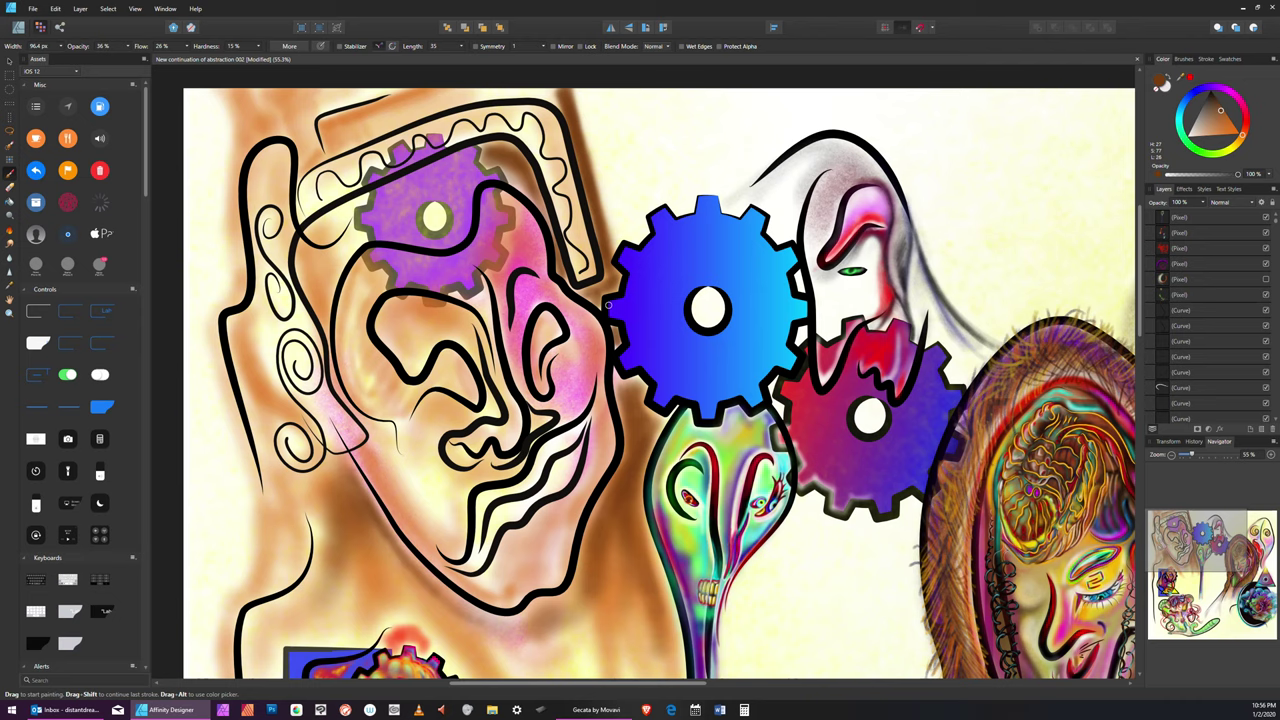
Brush brown shading across the headdress's top panel, starting about 438 px wide and narrowing to about 192 px
key(bracketright)
key(bracketright)
key(bracketright)
key(bracketright)
key(bracketright)
key(bracketright)
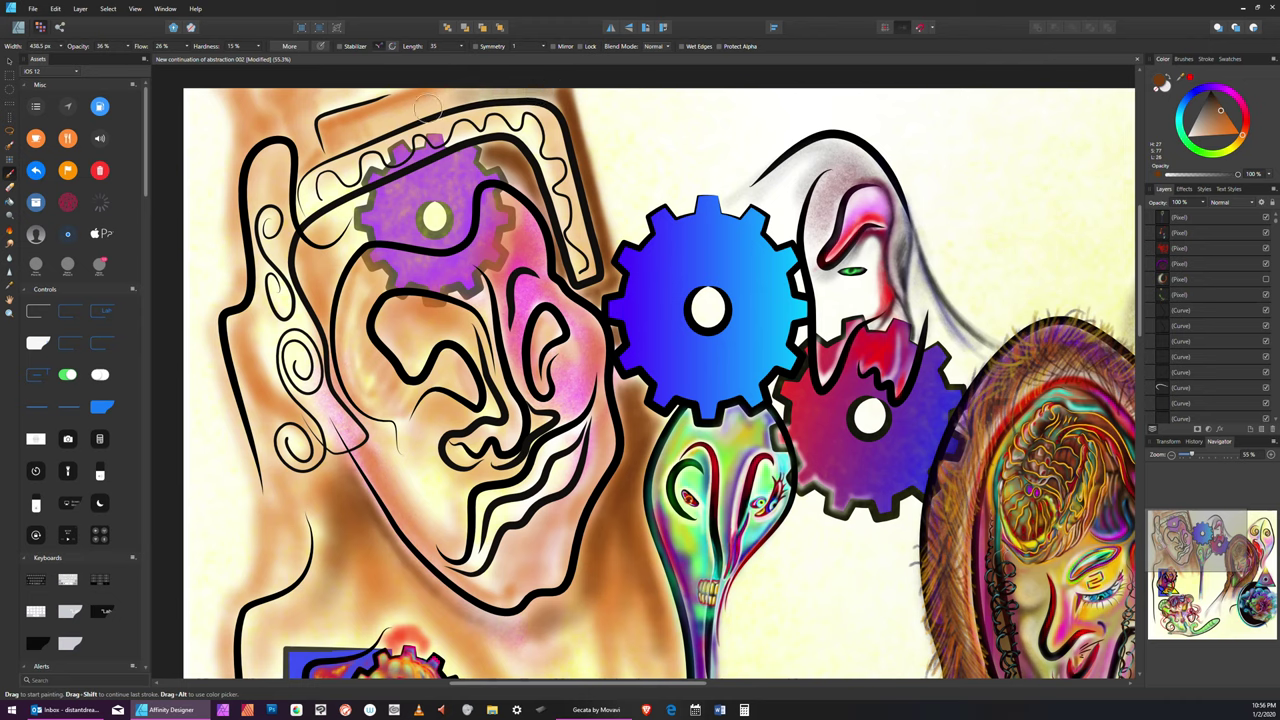
key(bracketleft)
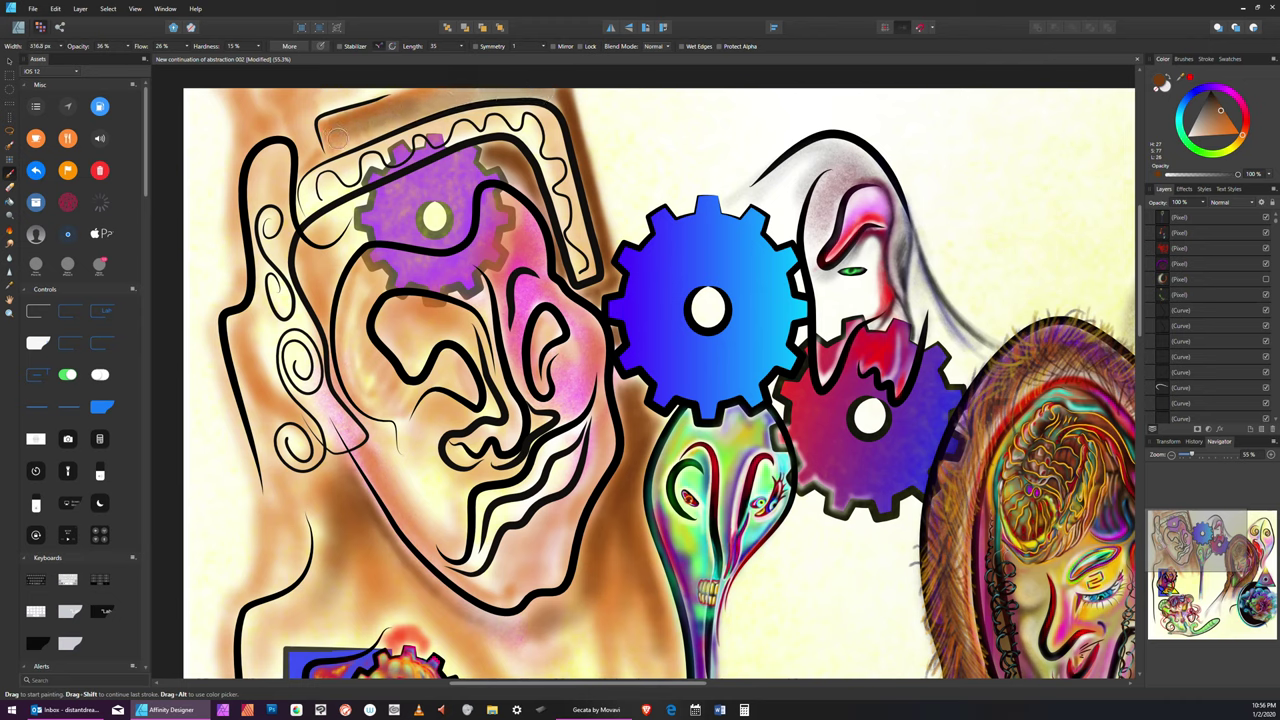
key(bracketleft)
key(bracketleft)
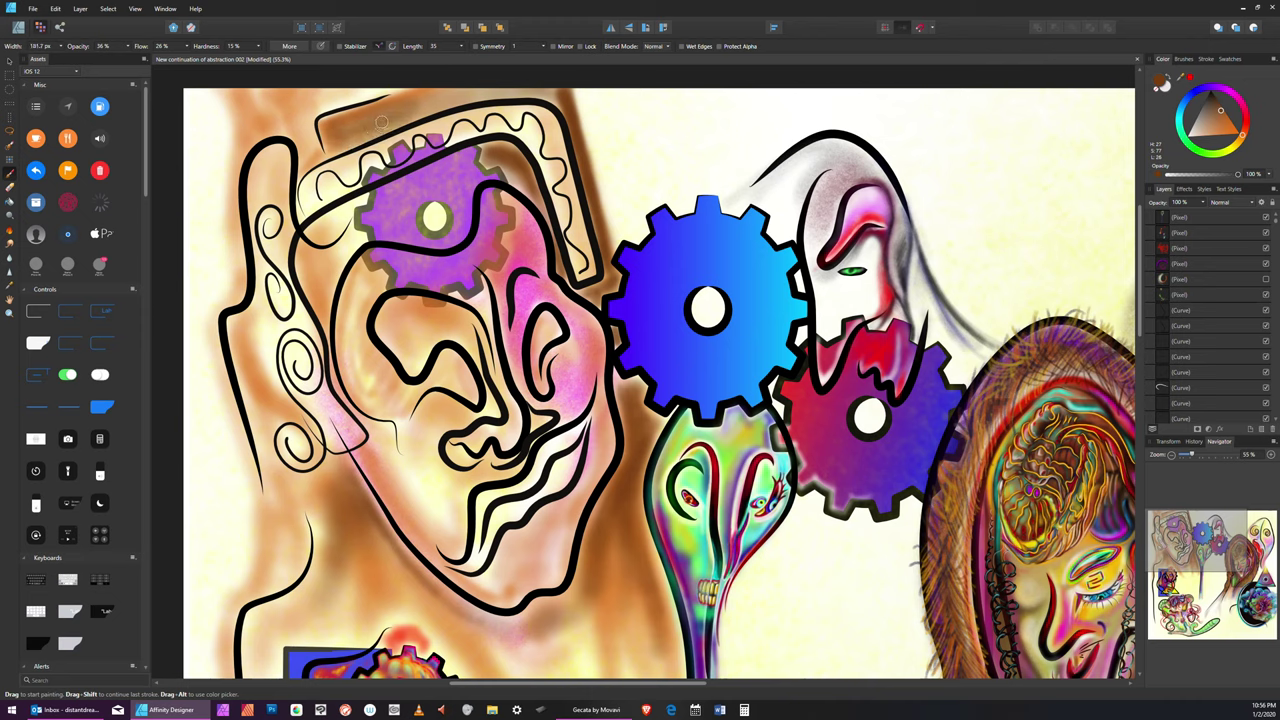
Build up the brown shading on the headdress's top panel, varying the brush width between about 393 and 156 px
key(bracketright)
key(bracketright)
key(bracketright)
key(bracketright)
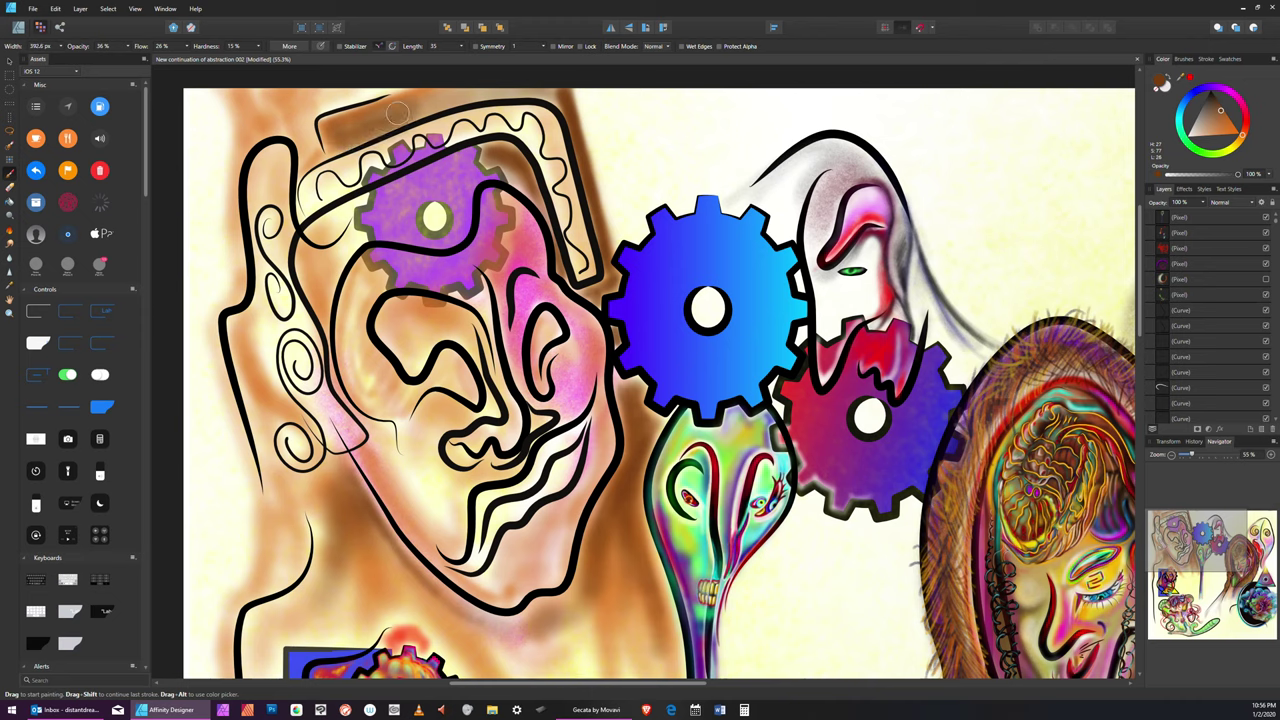
key(bracketleft)
key(bracketleft)
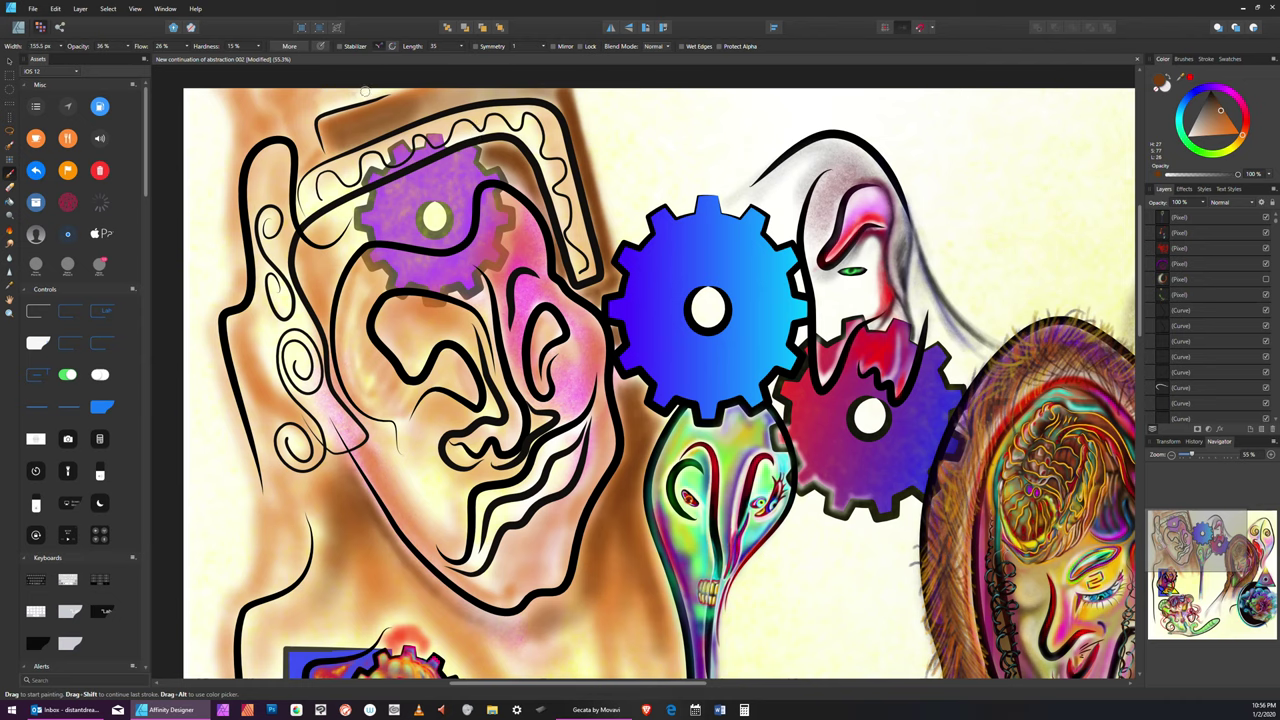
Shade between the top panel's left end and the headdress's side flap in brown, with a brush about 156 px wide
key(bracketleft)
key(bracketright)
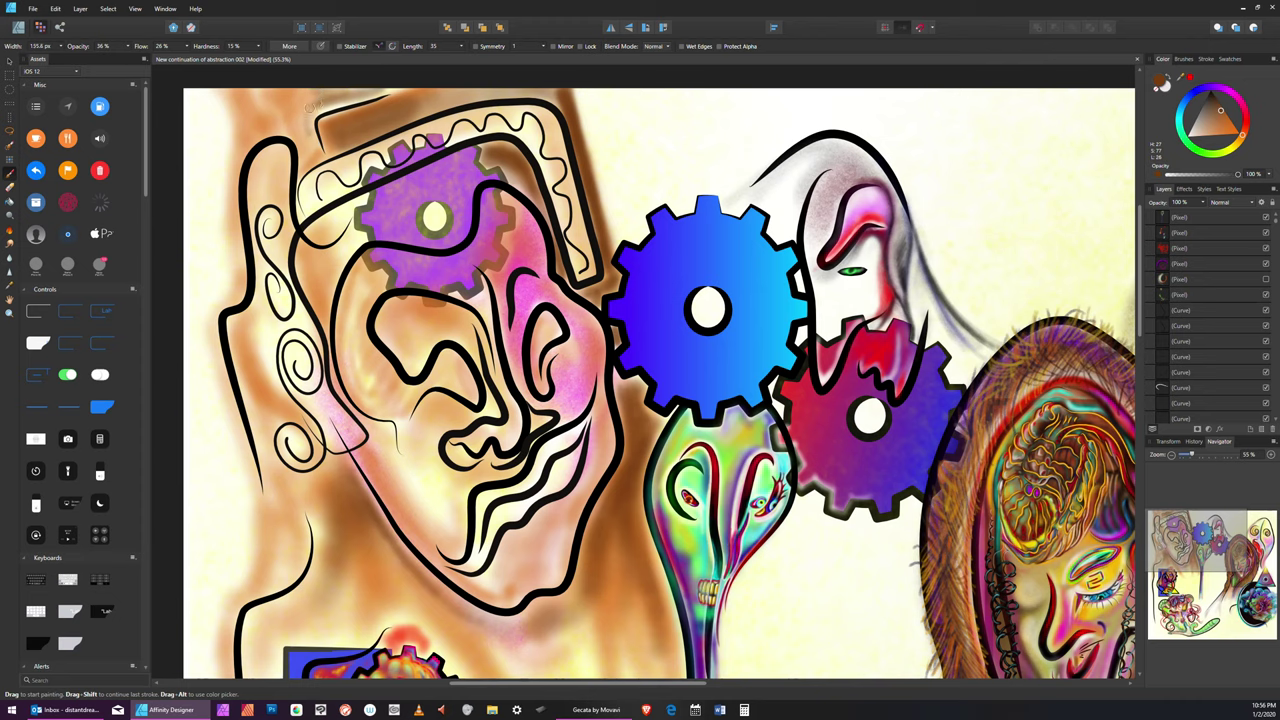
key(bracketright)
key(bracketright)
key(bracketleft)
key(bracketleft)
key(bracketleft)
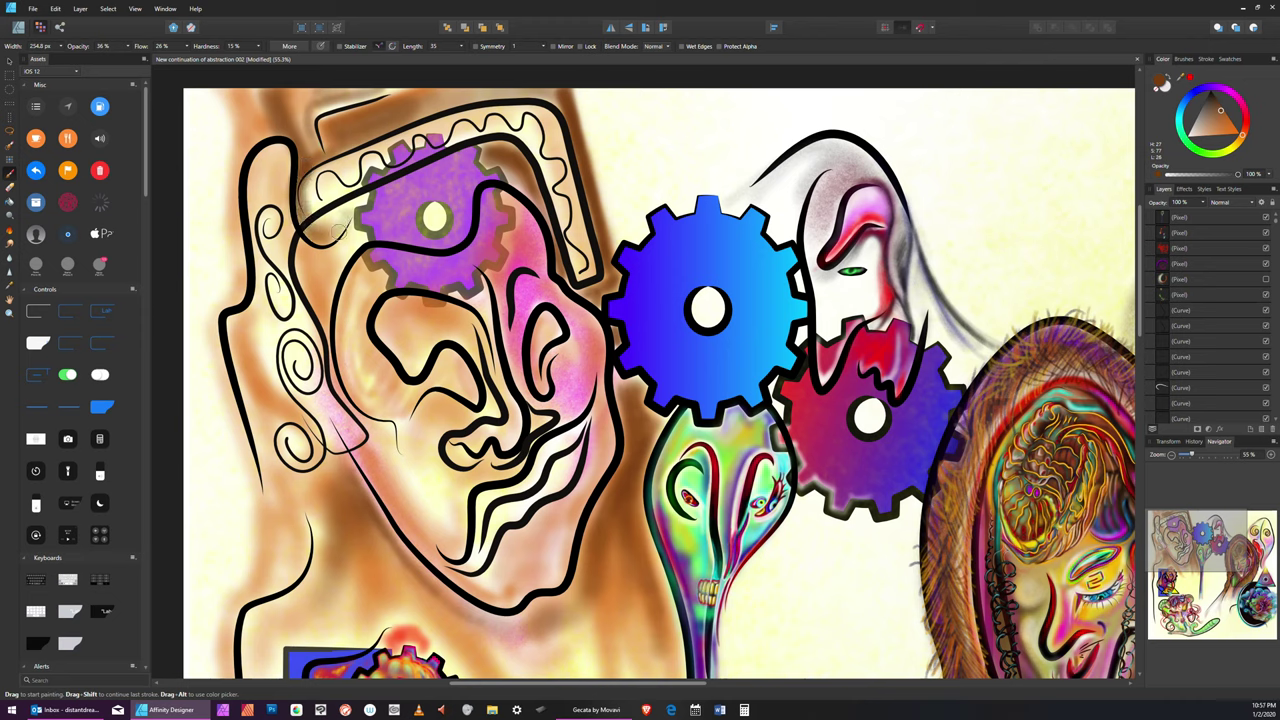
Darken the strip outside the side flap's upper edge in brown, using a brush about 294 to 301 px wide
key(bracketright)
key(bracketright)
key(bracketright)
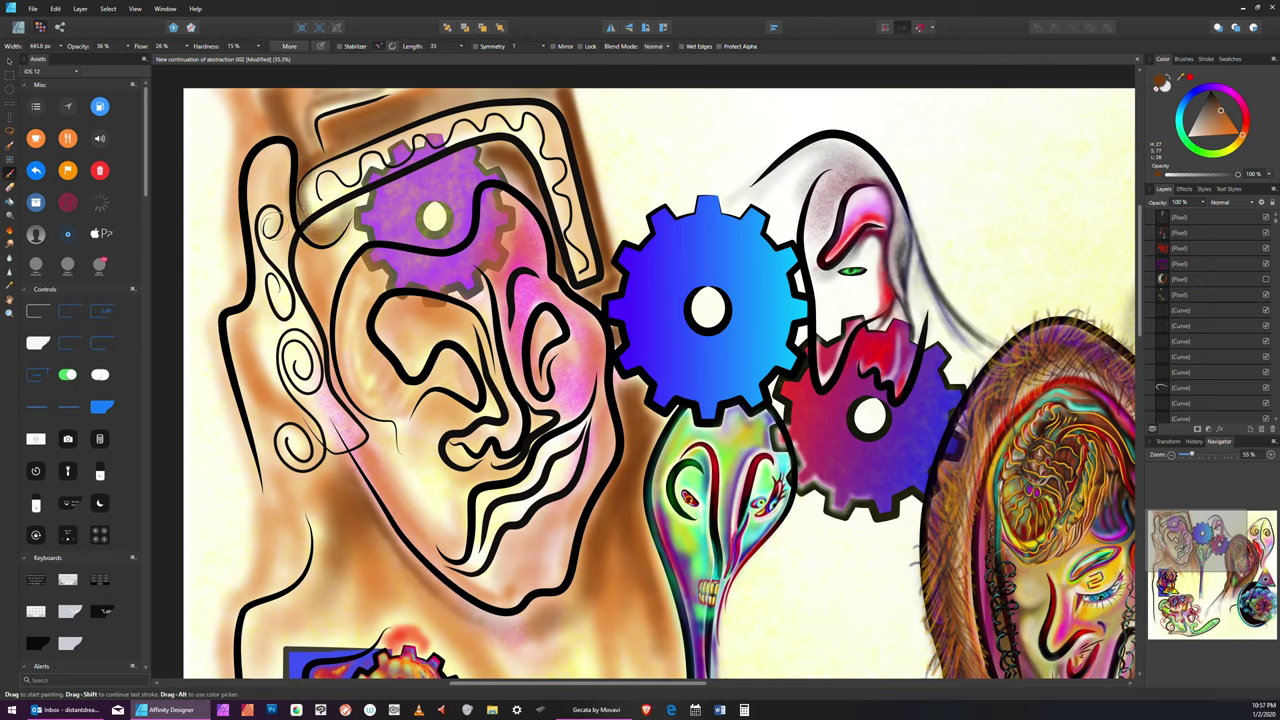
key(bracketleft)
key(bracketleft)
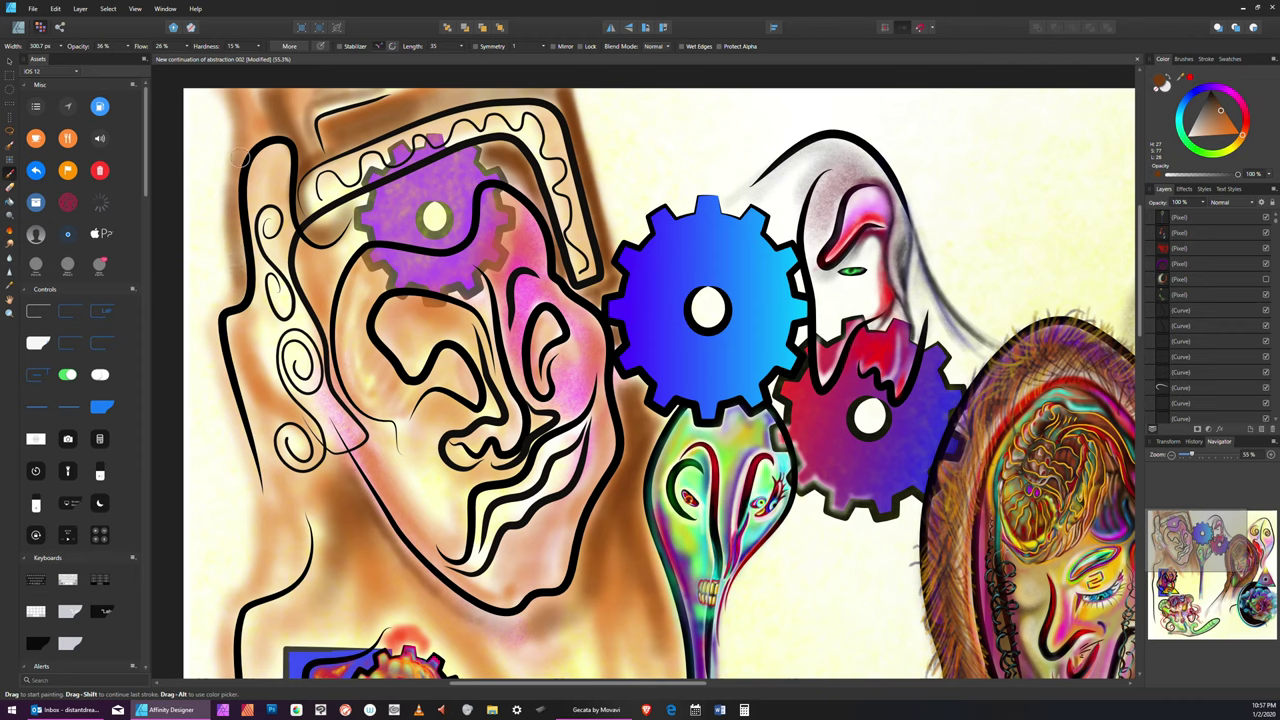
drag(236, 154, 225, 71)
key(bracketleft)
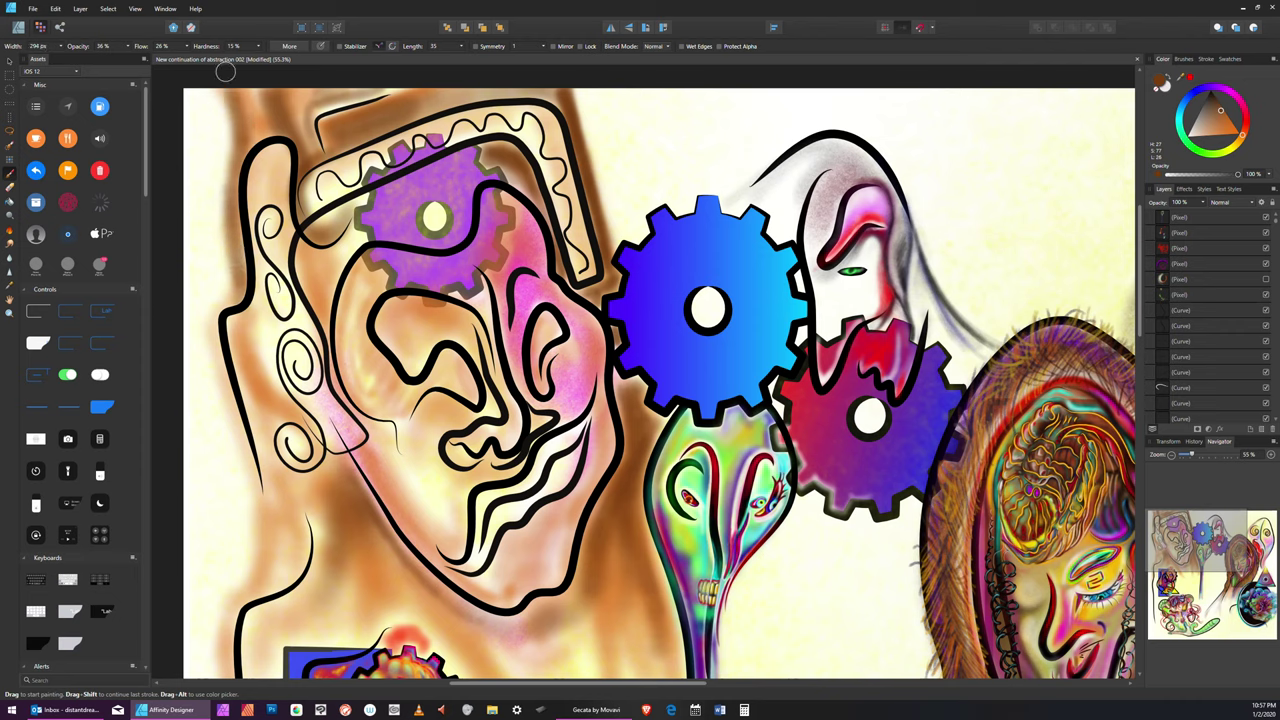
Brush brown shading along the side flap's lower outer edge towards the neck, using widths of about 281 to 309 px
key(bracketleft)
key(bracketright)
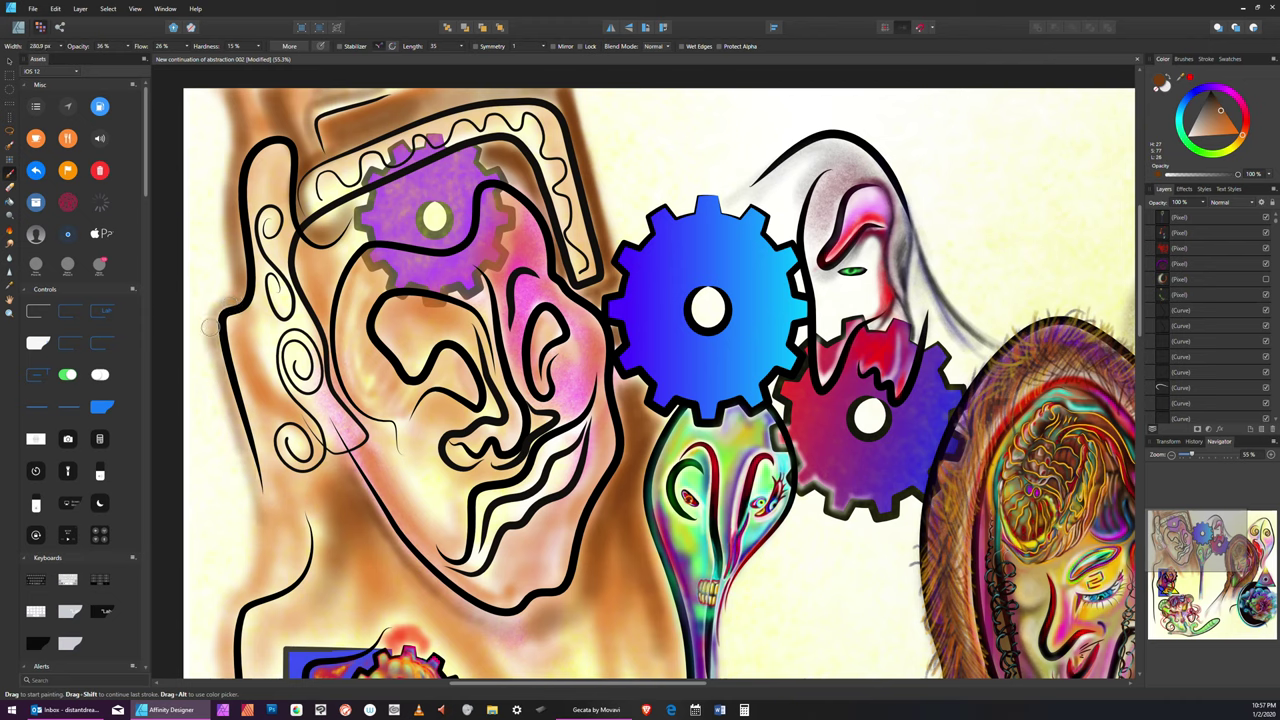
key(bracketright)
mouse_move(210, 328)
mouse_down()
mouse_move(229, 608)
mouse_move(248, 474)
mouse_move(212, 344)
mouse_move(255, 559)
mouse_up()
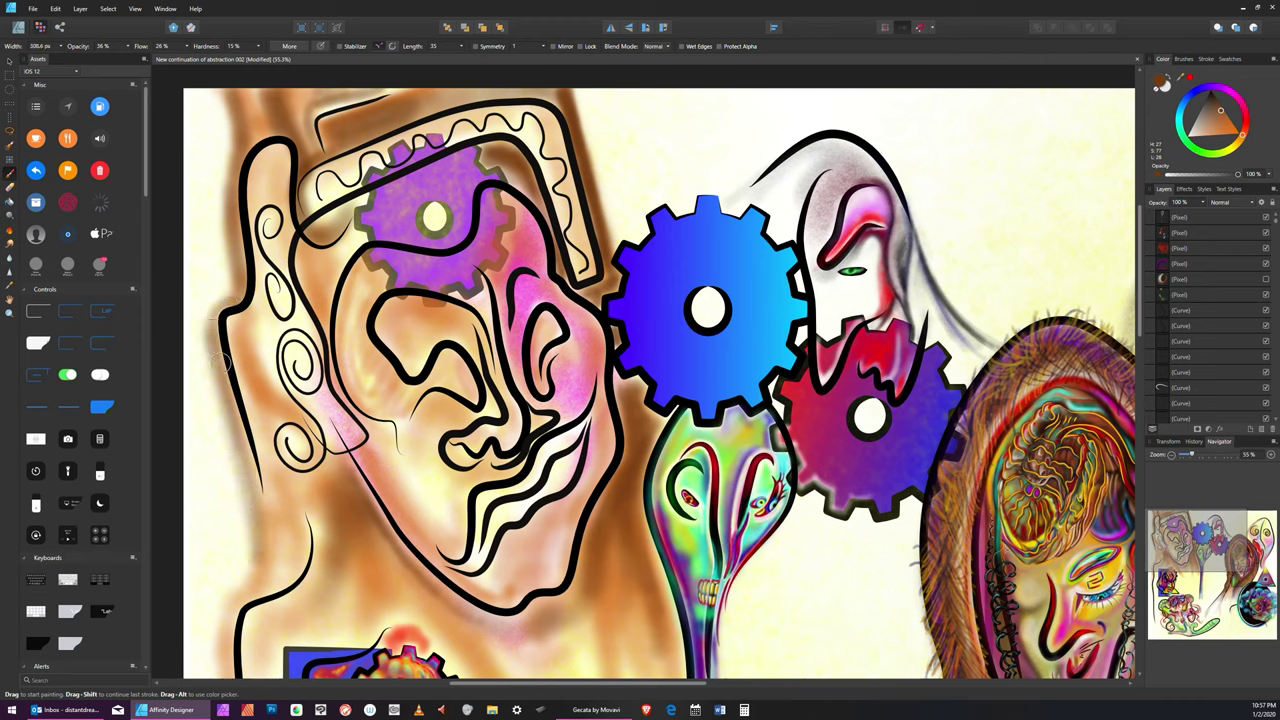
drag(220, 363, 256, 566)
key(bracketleft)
key(bracketleft)
drag(218, 357, 257, 565)
Continue the brown edge shading from below the side flap down along the neck to the shoulder line
key(bracketleft)
mouse_move(244, 480)
mouse_down()
mouse_move(254, 580)
mouse_move(261, 513)
mouse_move(225, 626)
mouse_up()
drag(264, 572, 231, 647)
drag(242, 592, 233, 668)
key(bracketright)
key(bracketright)
key(bracketright)
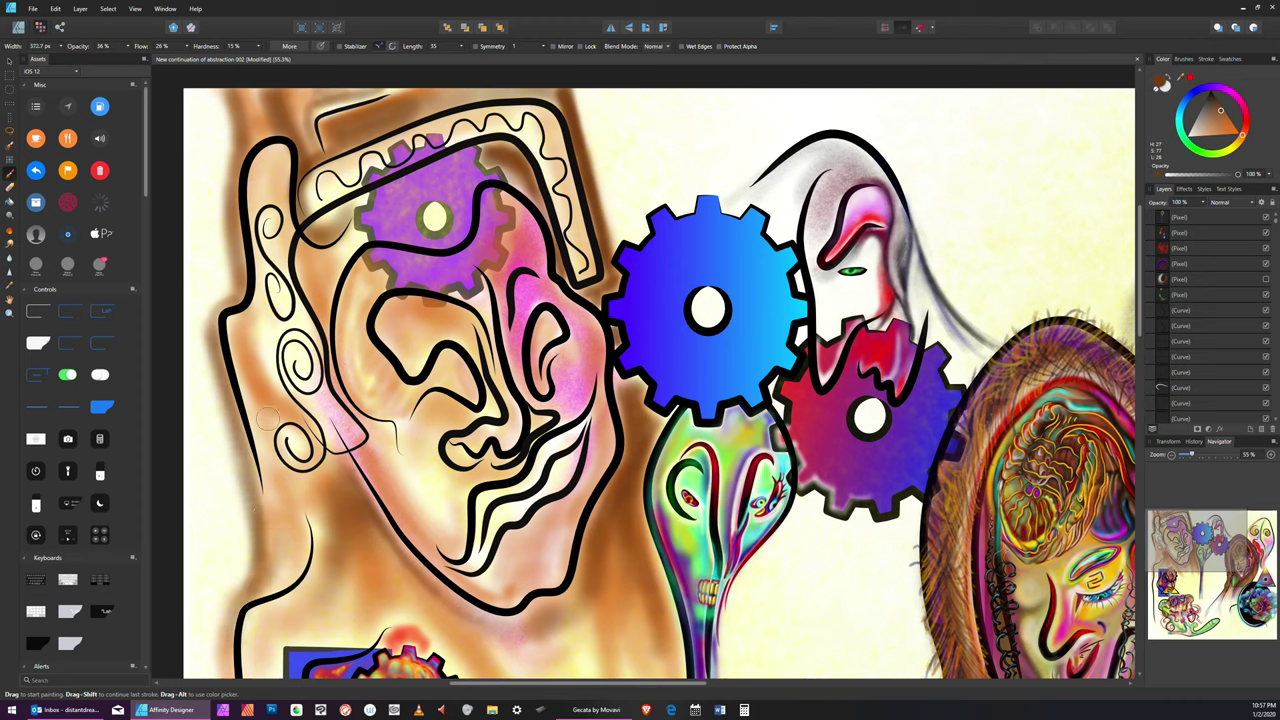
Shade the lower part of the side flap around its lowest spiral in brown, with a brush about 335 to 373 px wide
mouse_move(266, 419)
mouse_down()
mouse_move(318, 473)
mouse_move(336, 474)
mouse_move(330, 495)
mouse_move(305, 485)
mouse_move(262, 420)
mouse_move(310, 425)
mouse_move(300, 470)
mouse_move(280, 440)
mouse_move(266, 299)
mouse_move(269, 342)
mouse_move(259, 322)
mouse_move(235, 329)
mouse_move(262, 450)
mouse_up()
key([)
key([)
key(])
key(])
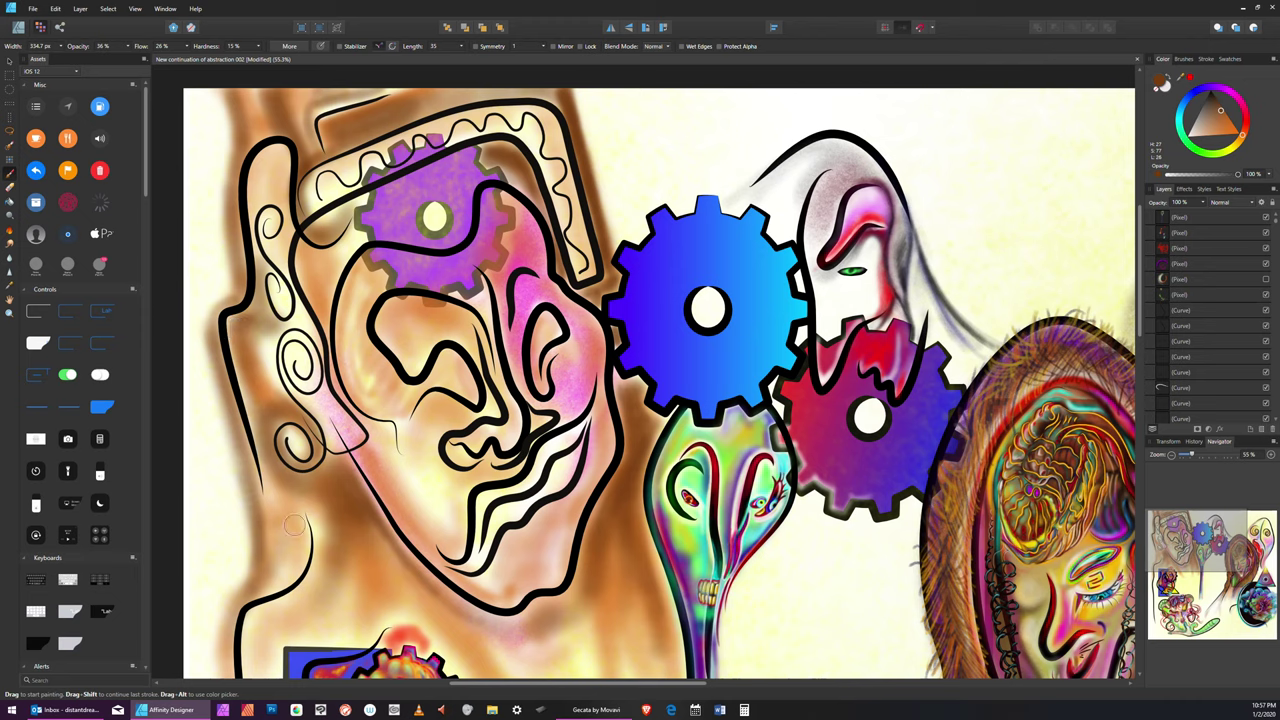
Brush brown shading inside the side flap around its upper spirals, widening the brush up to about 523 px
mouse_move(263, 196)
mouse_down()
mouse_move(267, 157)
mouse_move(265, 197)
mouse_move(288, 213)
mouse_move(280, 155)
mouse_move(289, 243)
mouse_move(265, 238)
mouse_move(268, 216)
mouse_move(262, 233)
mouse_move(316, 340)
mouse_move(285, 300)
mouse_move(310, 415)
mouse_move(318, 395)
mouse_move(286, 354)
mouse_up()
key(bracketleft)
key(bracketleft)
key(bracketright)
key(bracketright)
key(bracketright)
key(bracketright)
key(bracketright)
key(bracketright)
key(bracketright)
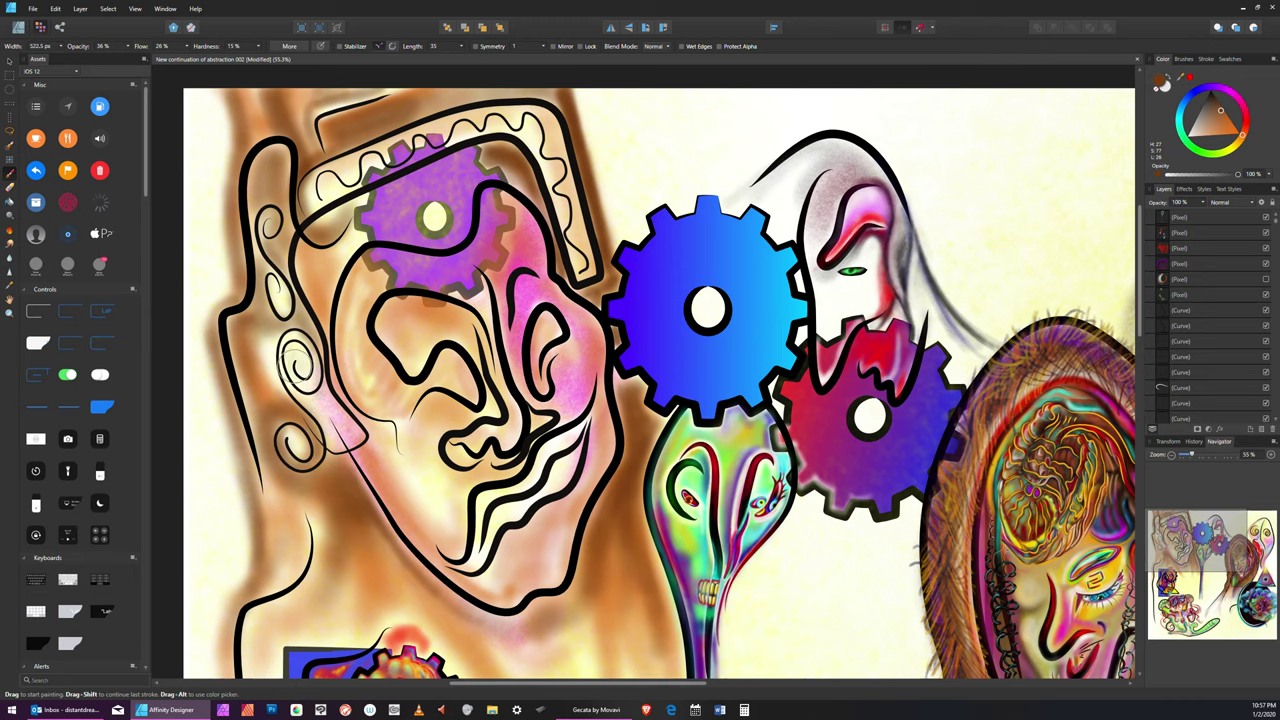
key(bracketleft)
Shade between the side flap's middle spiral and its pointed lower tip in brown, narrowing the brush considerably
mouse_move(319, 410)
mouse_down()
mouse_move(353, 441)
mouse_move(327, 418)
mouse_move(334, 441)
mouse_move(278, 356)
mouse_move(287, 336)
mouse_move(313, 369)
mouse_move(289, 359)
mouse_move(302, 393)
mouse_move(318, 371)
mouse_move(312, 343)
mouse_move(296, 339)
mouse_move(284, 361)
mouse_move(296, 389)
mouse_move(318, 377)
mouse_move(295, 343)
mouse_up()
key(bracketleft)
key(bracketleft)
key(bracketleft)
key(bracketleft)
key(bracketleft)
key(bracketleft)
key(bracketleft)
key(bracketleft)
key(bracketleft)
key(bracketleft)
key(bracketleft)
key(bracketleft)
key(bracketleft)
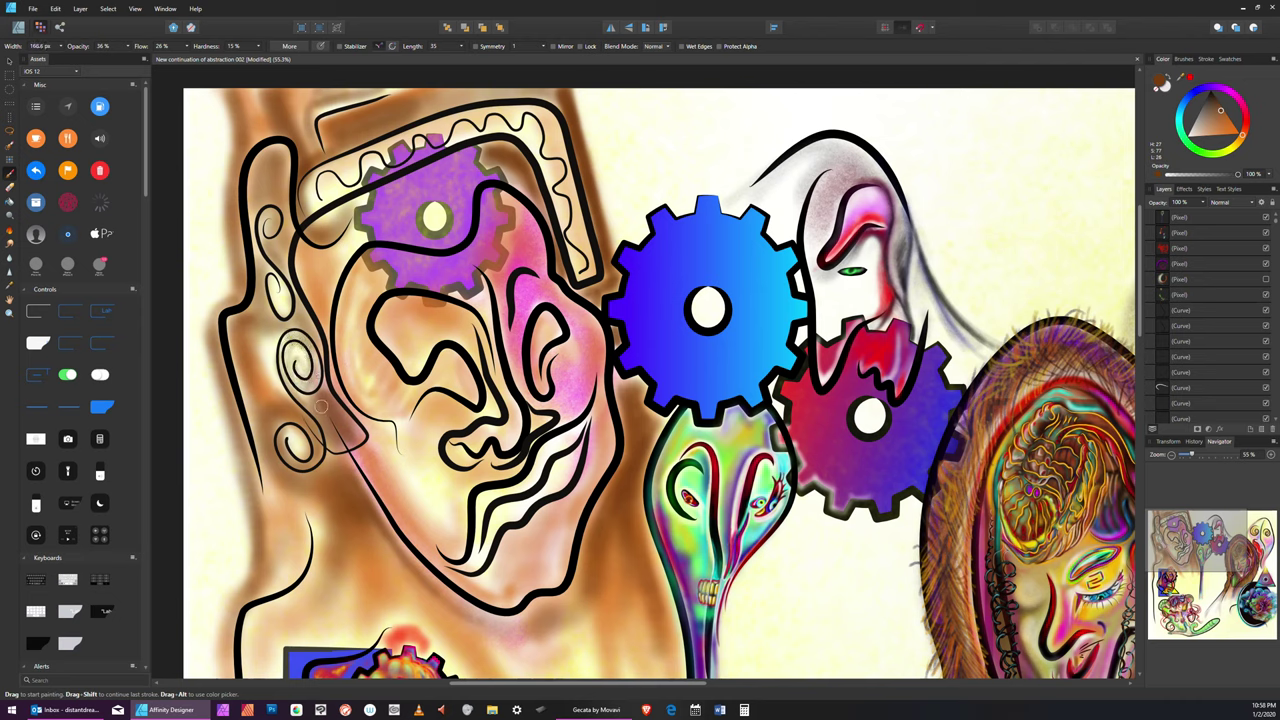
key(bracketright)
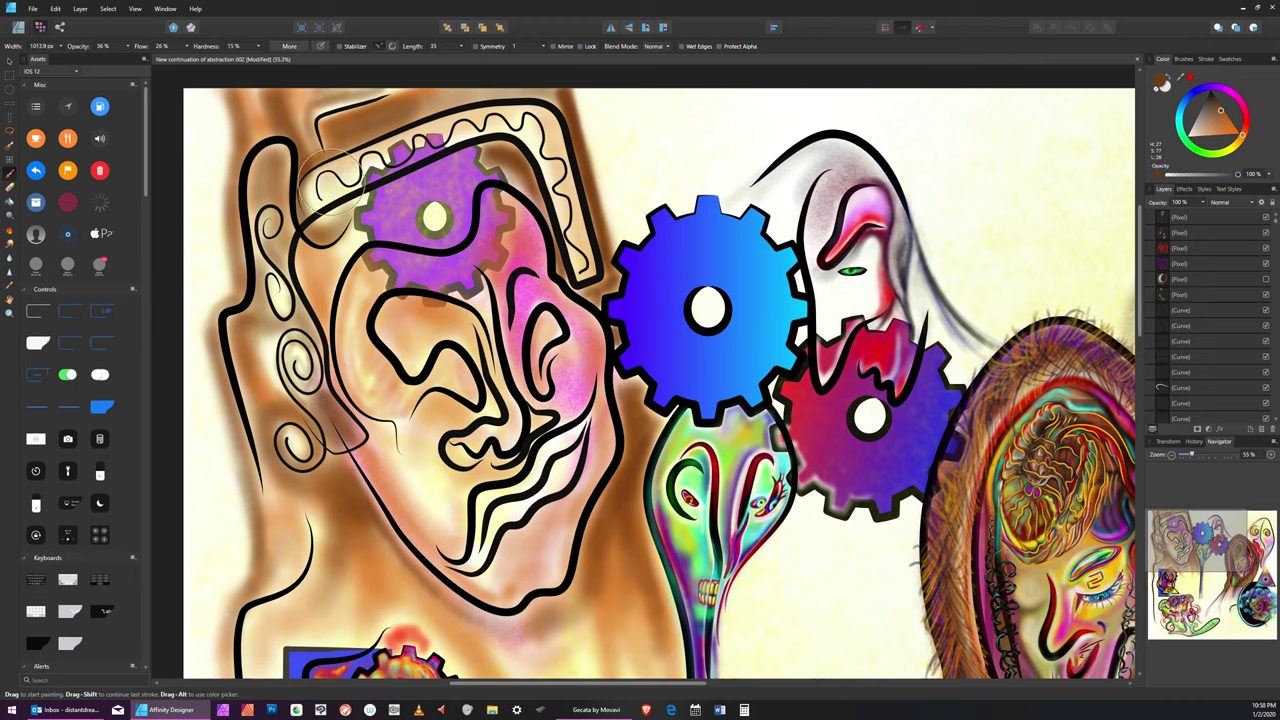
Shade the left end of the headdress's patterned band in brown, varying the brush width between about 235 and 670 px
key(bracketright)
key(bracketleft)
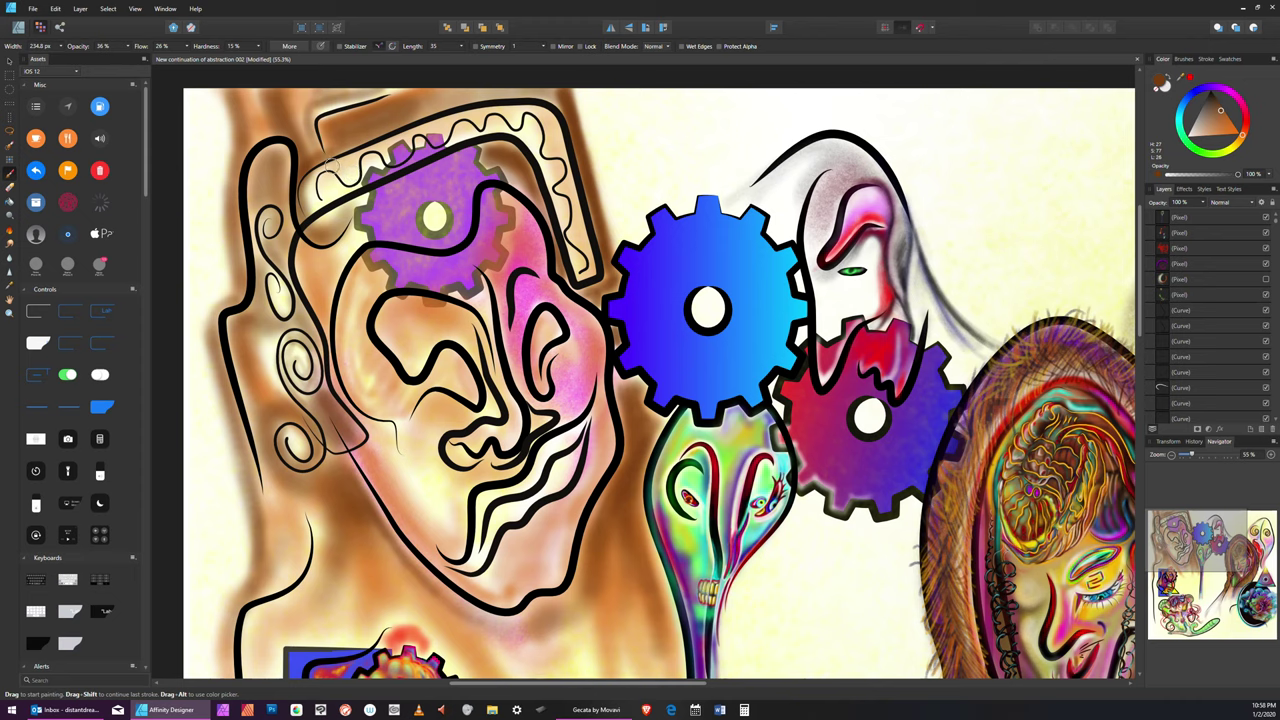
key(bracketleft)
key(bracketright)
key(bracketright)
key(bracketright)
key(bracketright)
key(bracketright)
key(bracketright)
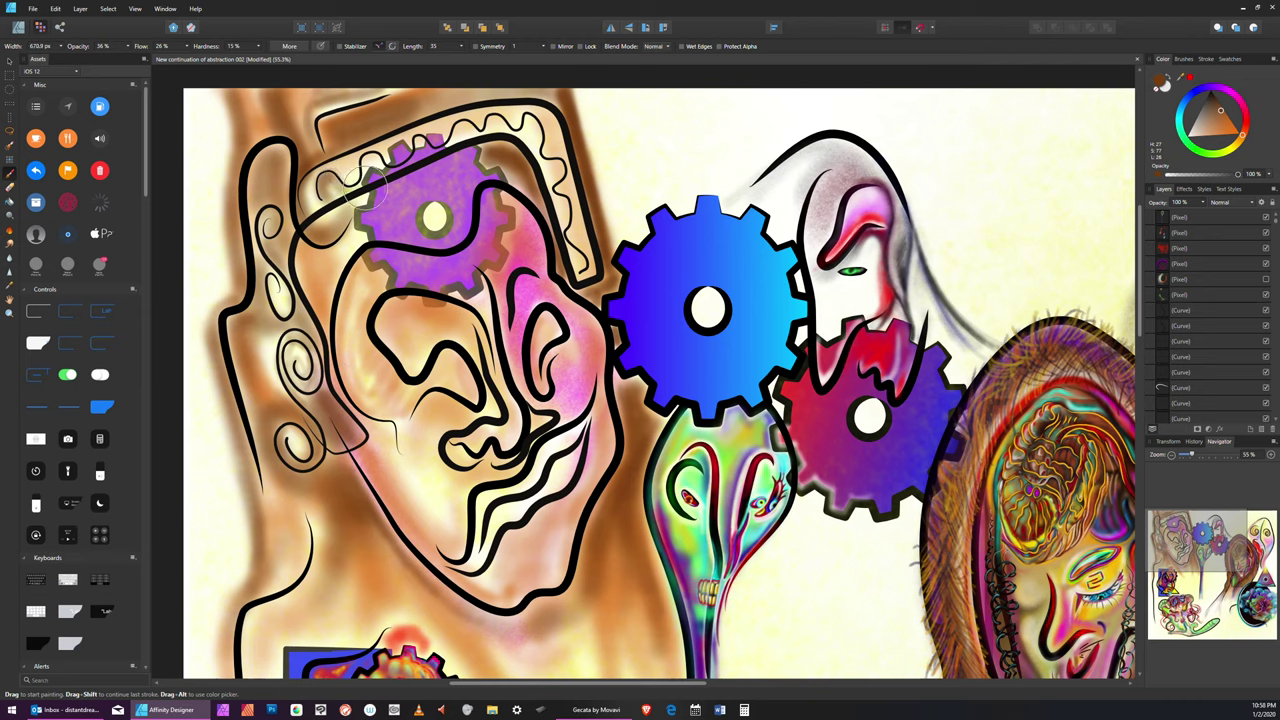
Shade along the patterned band's wavy line and into its right arm, narrowing the brush from about 163 to 97 px
key(bracketleft)
key(bracketleft)
key(bracketleft)
key(bracketleft)
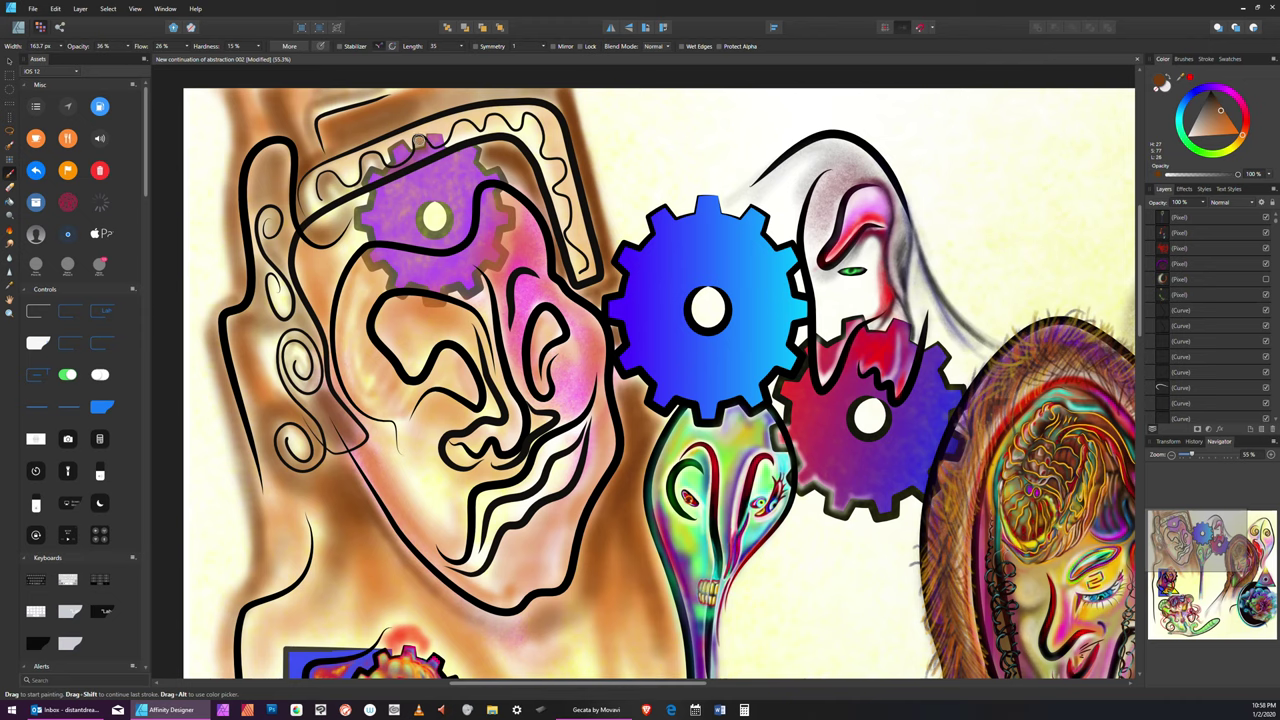
key([)
key(bracketright)
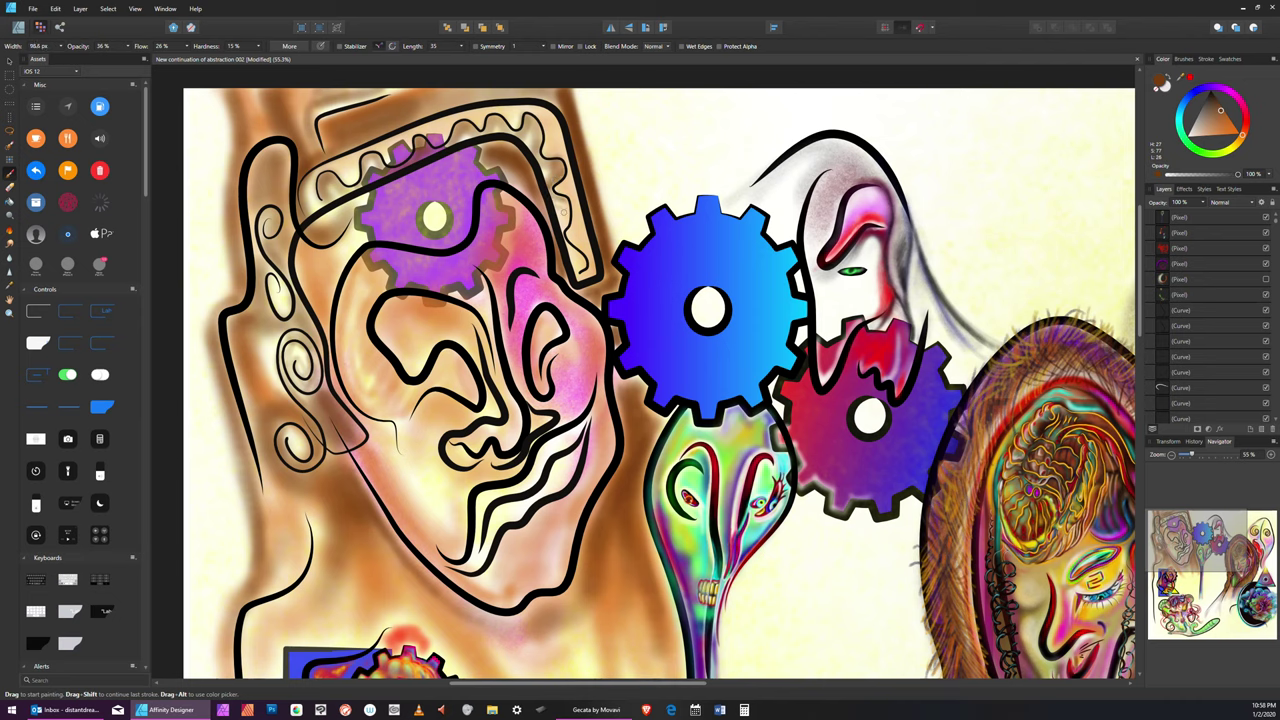
Carry the brown shading down the patterned band's right arm to its lower end, adjusting the brush width along the way
key(bracketright)
key(bracketright)
key(bracketright)
key(bracketright)
key(bracketright)
key(bracketleft)
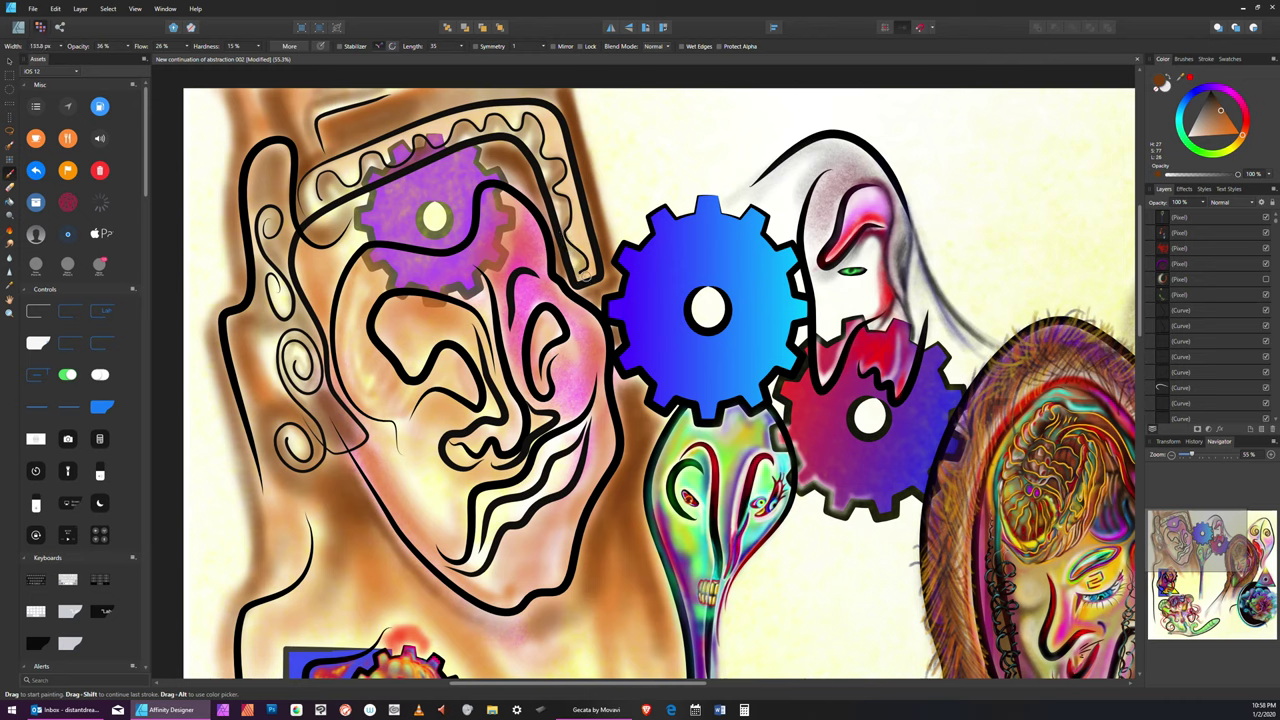
key(bracketright)
key(bracketright)
key(bracketright)
key(bracketright)
key(bracketright)
key(bracketright)
key(bracketleft)
key(bracketleft)
key(bracketleft)
Change the brush colour to a saturated brown (H 27, S 100, L 32) and paint the lower end of the band's right arm
drag(1227, 118, 1231, 121)
key(bracketleft)
key(bracketleft)
key(bracketright)
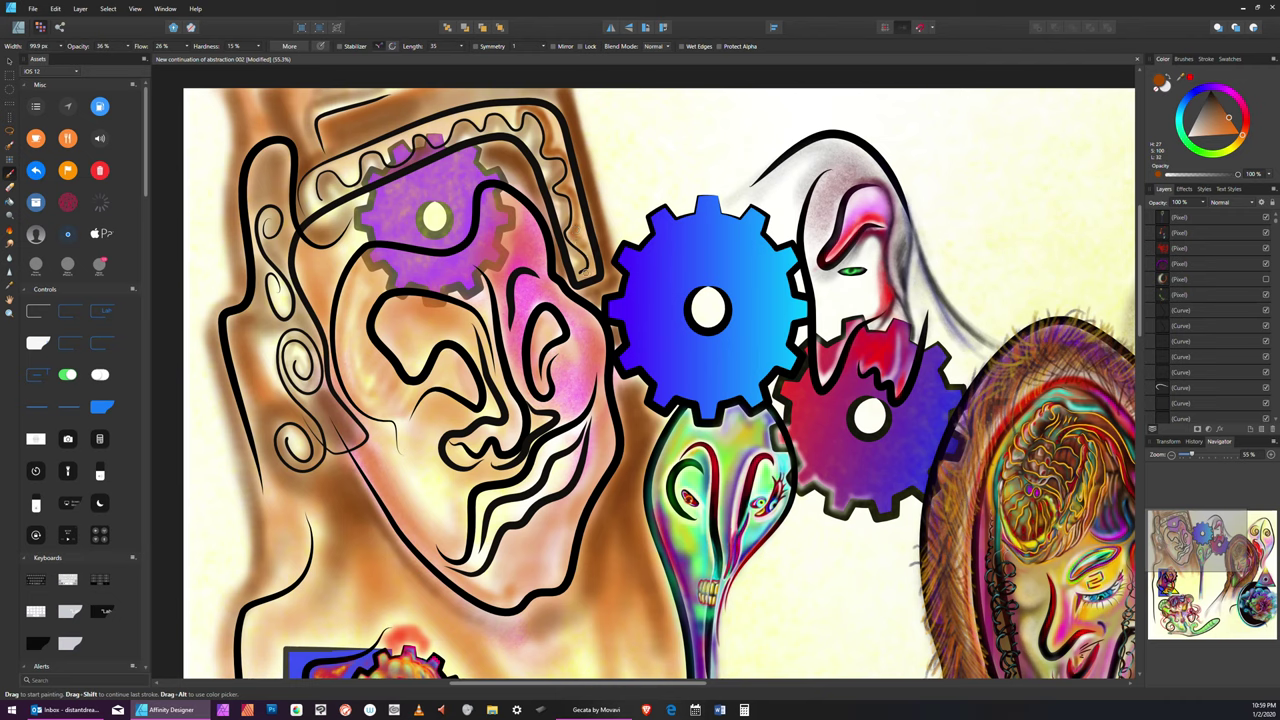
drag(588, 246, 588, 275)
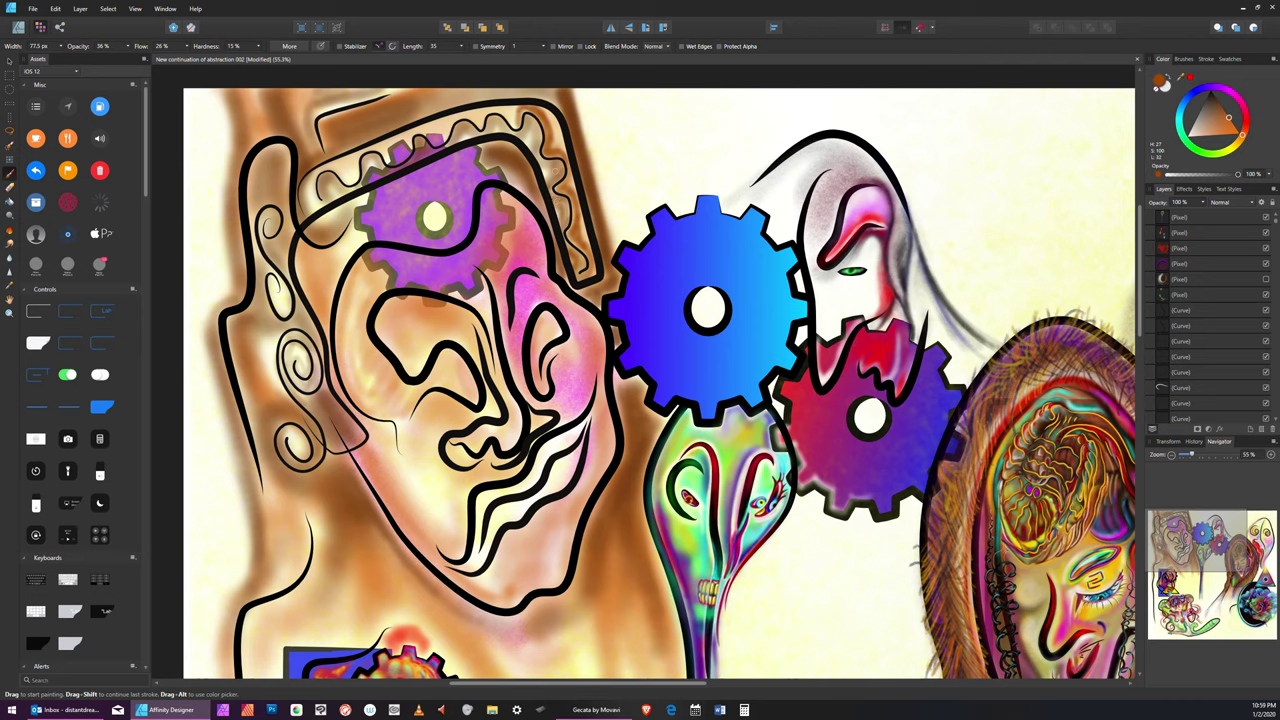
Add the saturated brown to the headdress's patterned band with a brush up to about 227 px wide
key(bracketright)
key(bracketright)
key(bracketright)
key(bracketright)
key(bracketright)
key(bracketright)
key(bracketright)
key(bracketright)
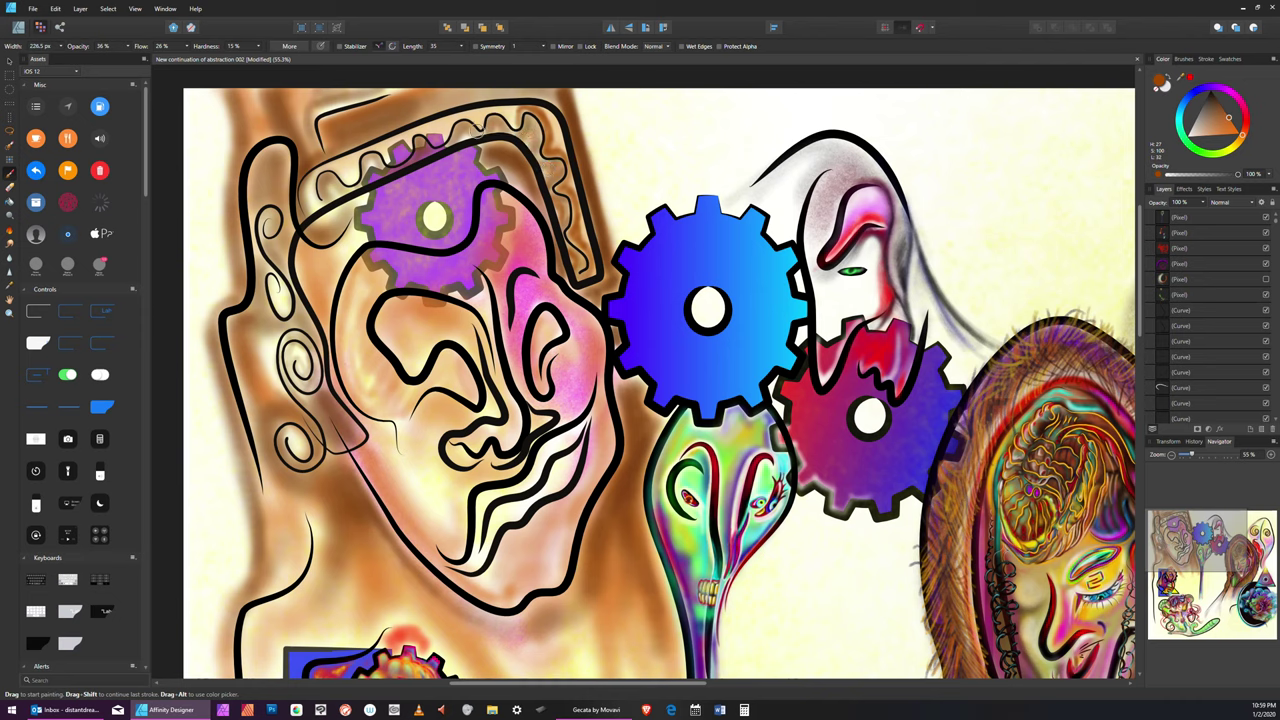
Deepen the brown along the patterned band's upper stretch near its corner, narrowing the brush to about 157 px
key(bracketleft)
key(bracketright)
key(bracketright)
key(bracketright)
key(bracketright)
key(bracketright)
key(bracketleft)
key(bracketleft)
key(bracketleft)
key(bracketleft)
key(bracketleft)
key(bracketleft)
key(bracketleft)
key(bracketleft)
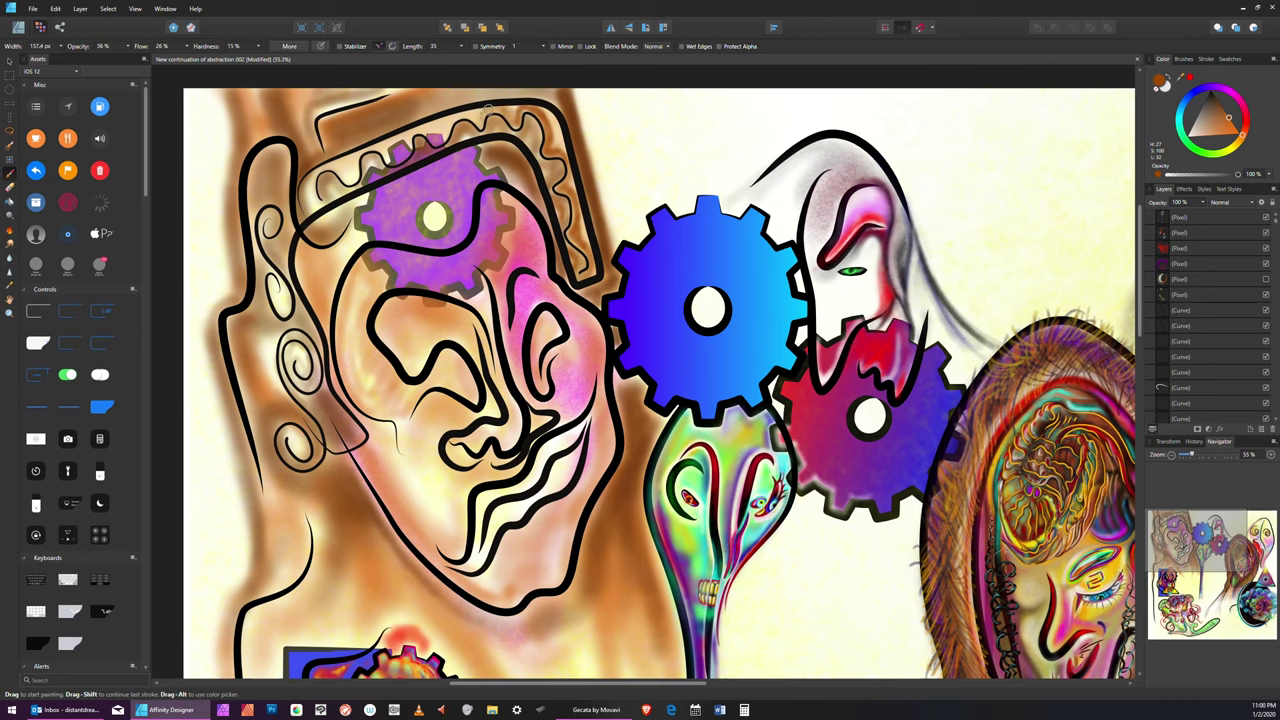
Tint the pale areas of the patterned band above the purple gear, widening the brush to about 246 px
key([)
key([)
key([)
key(bracketright)
key(bracketright)
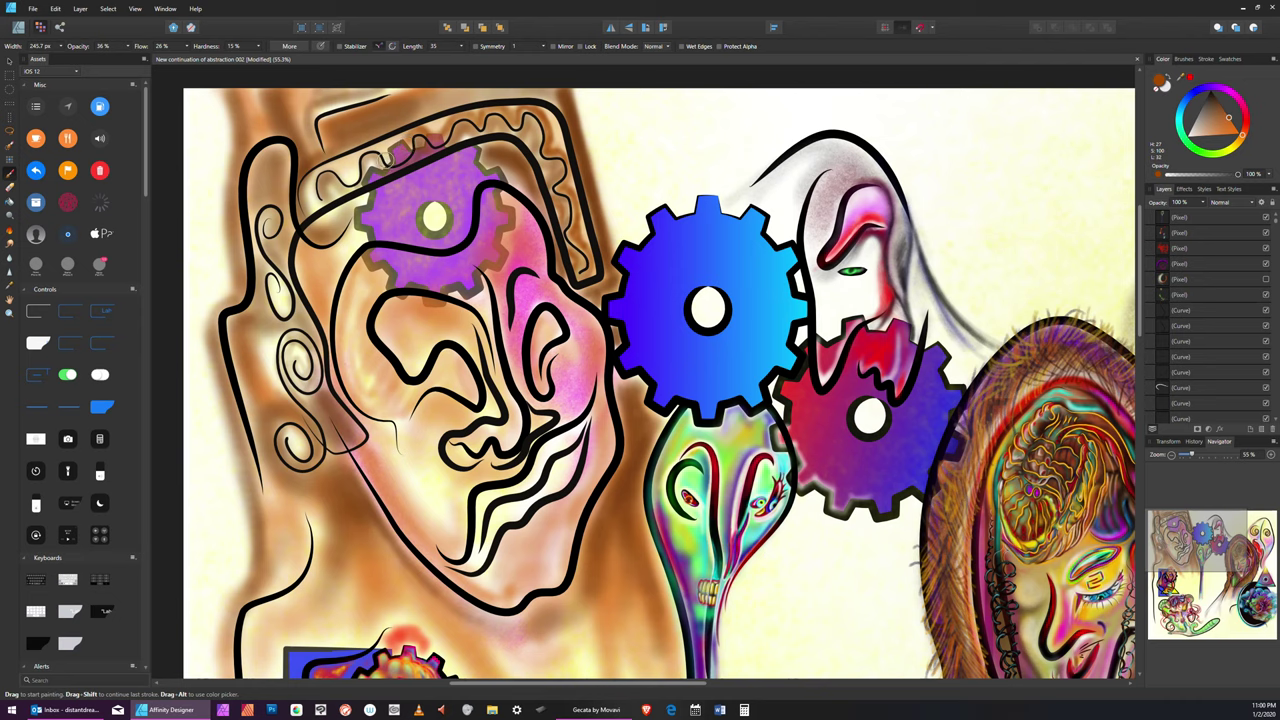
Fill in brown details at the left end of the patterned band with a brush about 74 px wide
key(bracketleft)
key(bracketleft)
key(bracketleft)
key(bracketleft)
key(bracketleft)
key(bracketleft)
key(bracketright)
key(bracketleft)
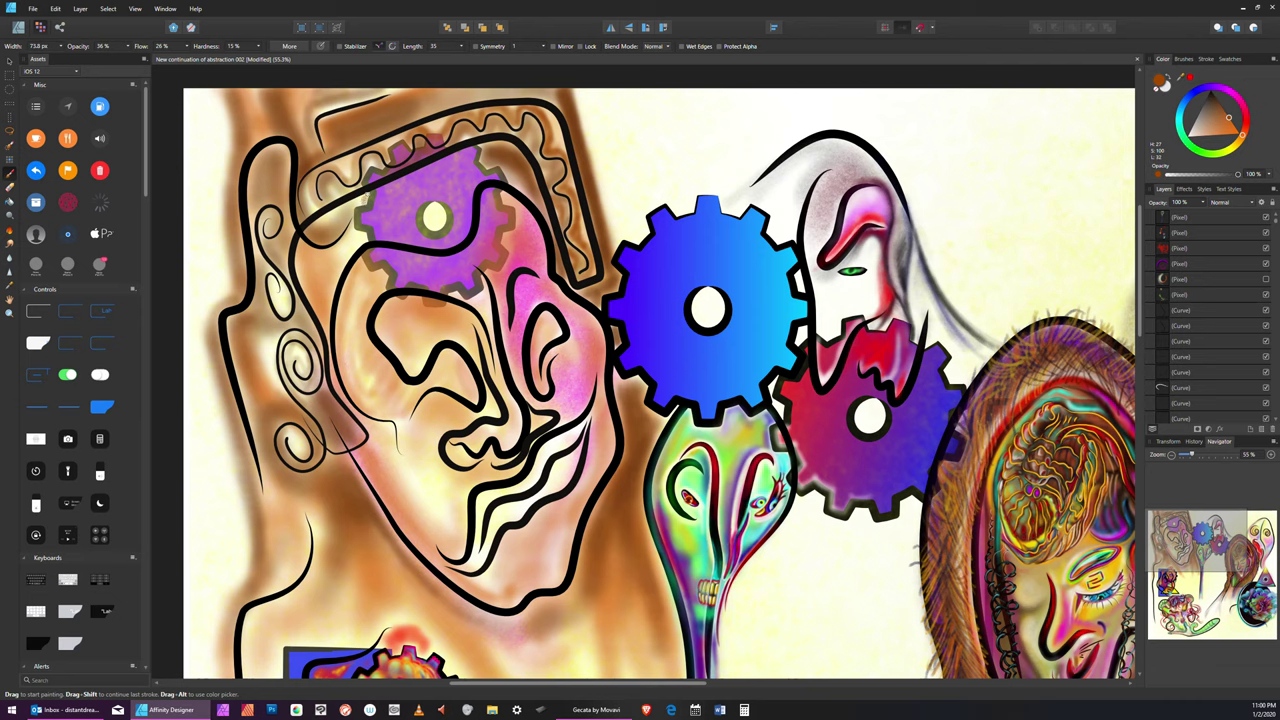
Shade the area between the band's left end and the purple gear in brown, with a brush about 91 px wide
key(bracketright)
key(bracketright)
key(bracketright)
key(bracketright)
key(bracketright)
key(bracketright)
key(bracketright)
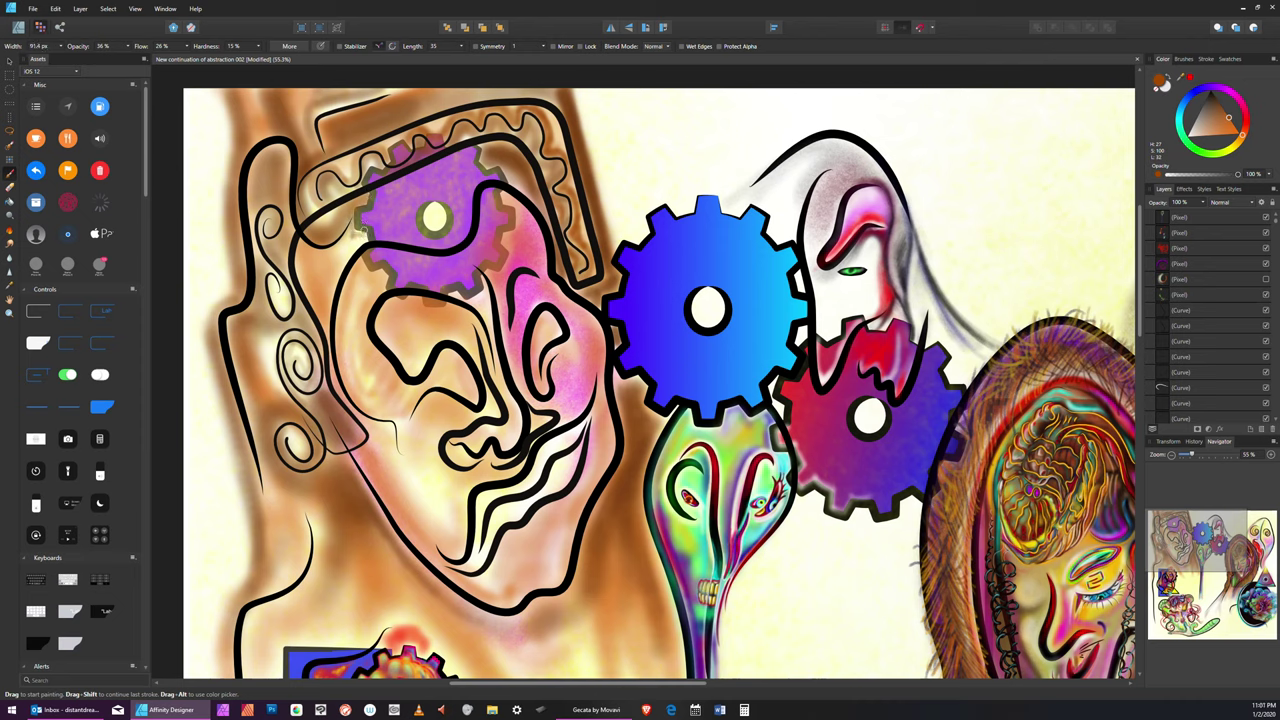
Touch up the brown shading around the side flap's pointed lower tip with a brush about 136 px wide
key(bracketright)
key(bracketright)
key(bracketright)
key(bracketright)
key(bracketright)
key(bracketright)
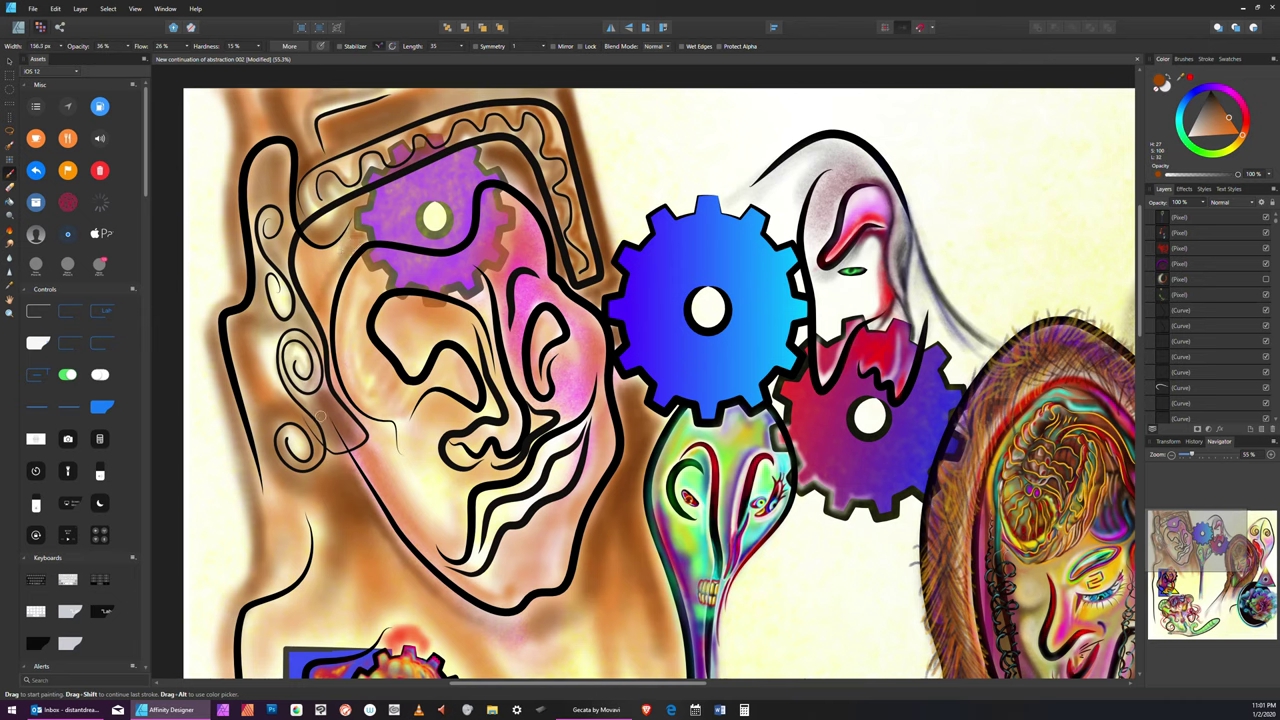
Shade the large face's forehead in brown beside the lower edge of the purple gear, varying the brush width
key(bracketleft)
key(bracketleft)
key(bracketright)
key(bracketright)
key(bracketright)
key(bracketright)
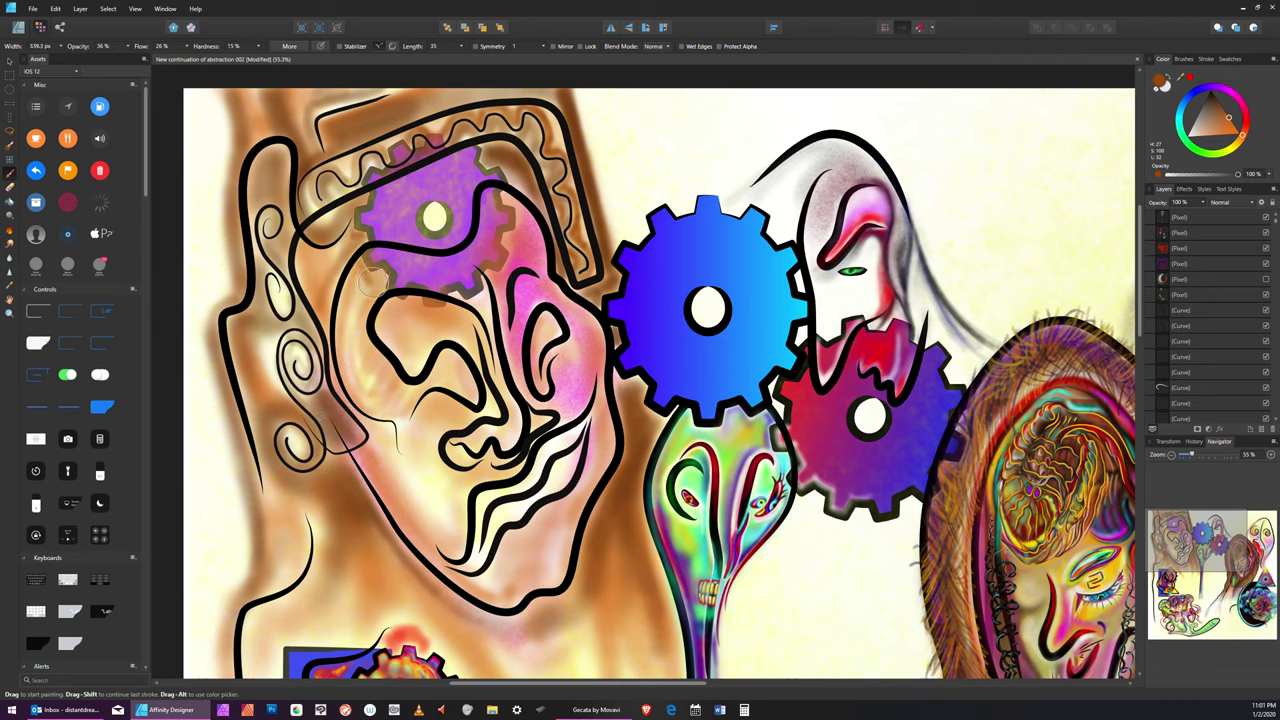
key(bracketright)
key(bracketright)
key(bracketright)
key(bracketright)
key(bracketleft)
key(bracketleft)
key(bracketleft)
key(bracketleft)
key(bracketleft)
drag(362, 262, 344, 306)
key(bracketright)
key(bracketright)
key(bracketright)
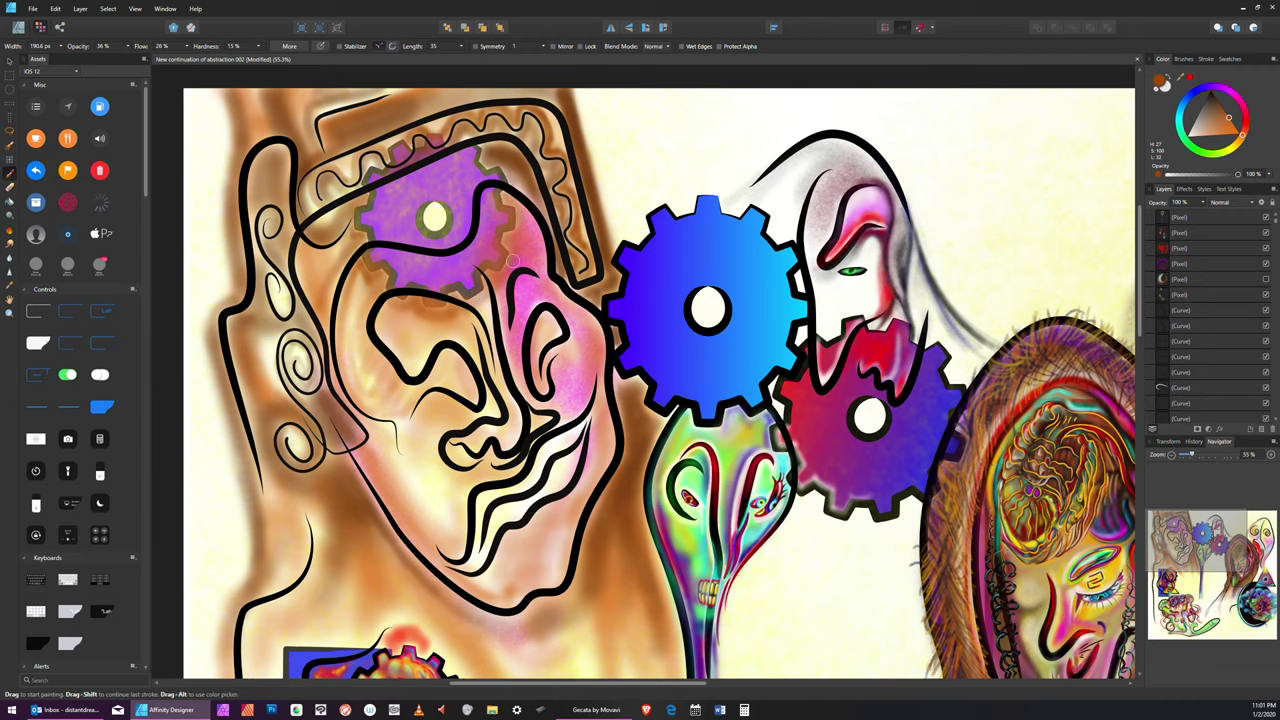
Choose a dark brown and shade between the purple gear and the patterned band with a brush about 230 px wide
click(1213, 101)
key(bracketleft)
key(bracketleft)
key(bracketleft)
key(bracketright)
key(bracketright)
key(bracketright)
key(bracketright)
key(bracketright)
mouse_move(488, 150)
mouse_down()
mouse_move(506, 161)
mouse_move(510, 195)
mouse_up()
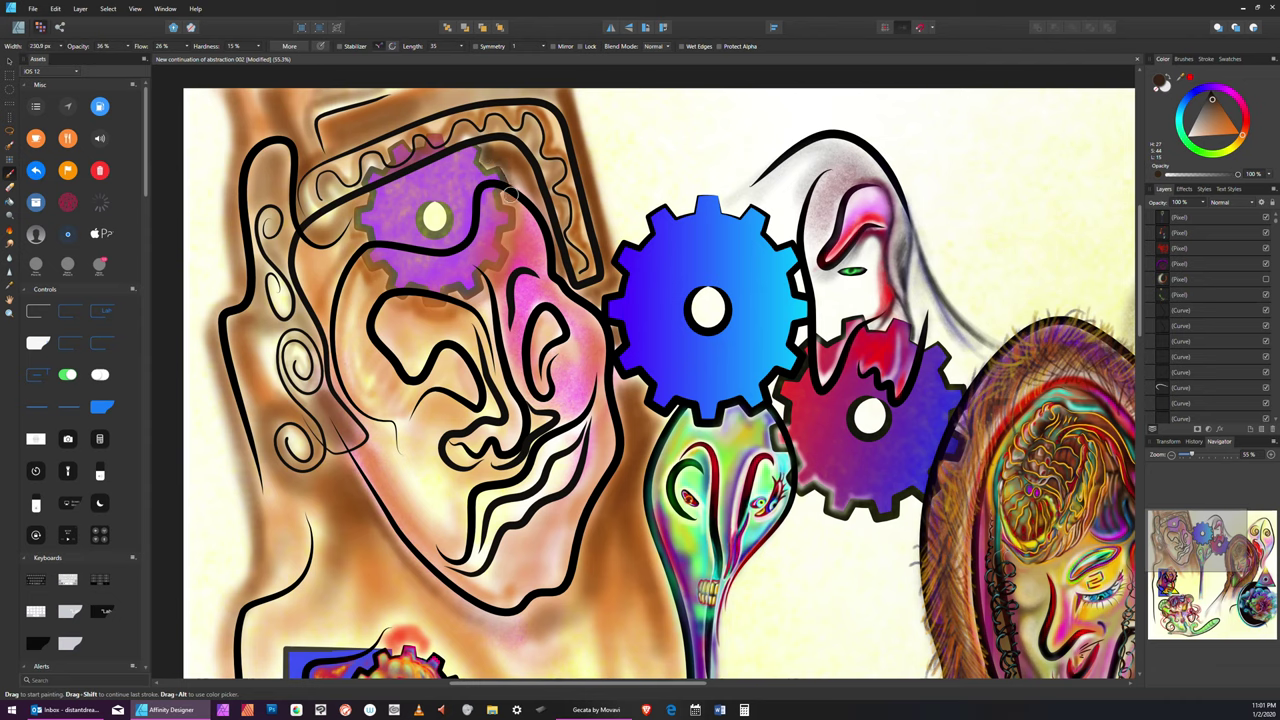
Extend the dark brown shading around the purple gear and into the patterned band's upper corner, using brushes about 253 to 305 px wide
key(bracketright)
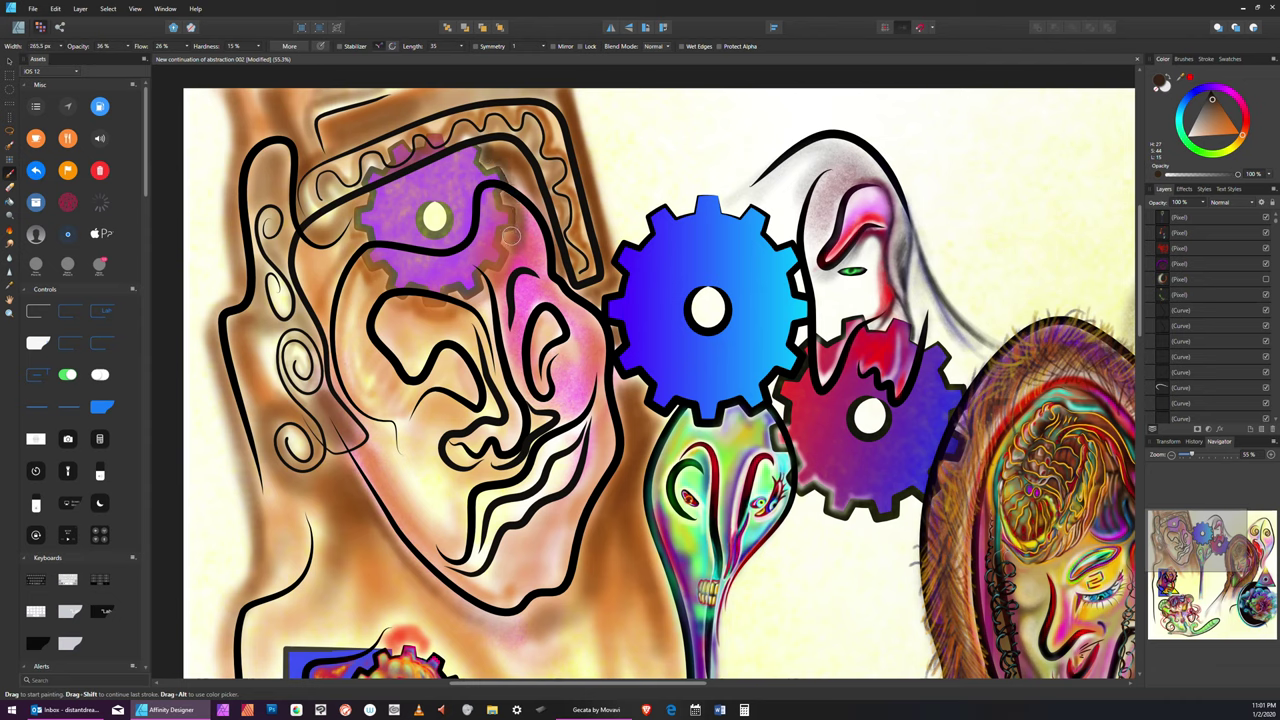
key(bracketright)
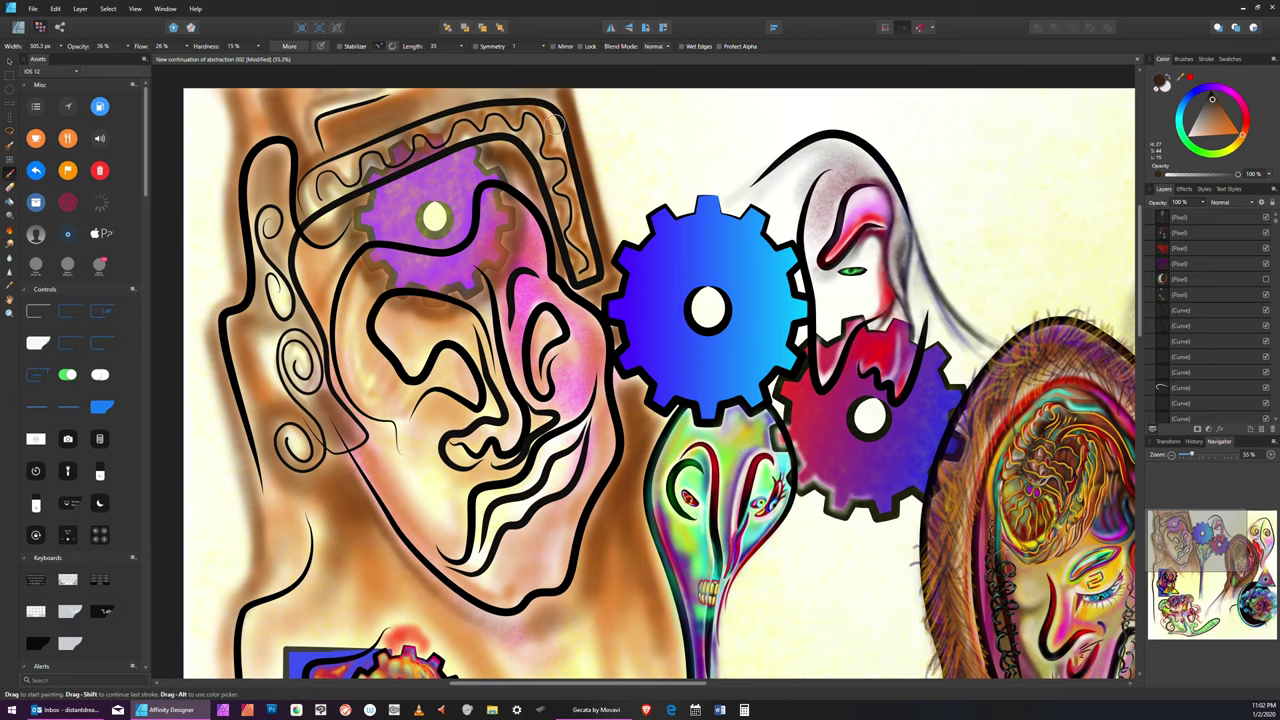
key([)
drag(549, 131, 560, 142)
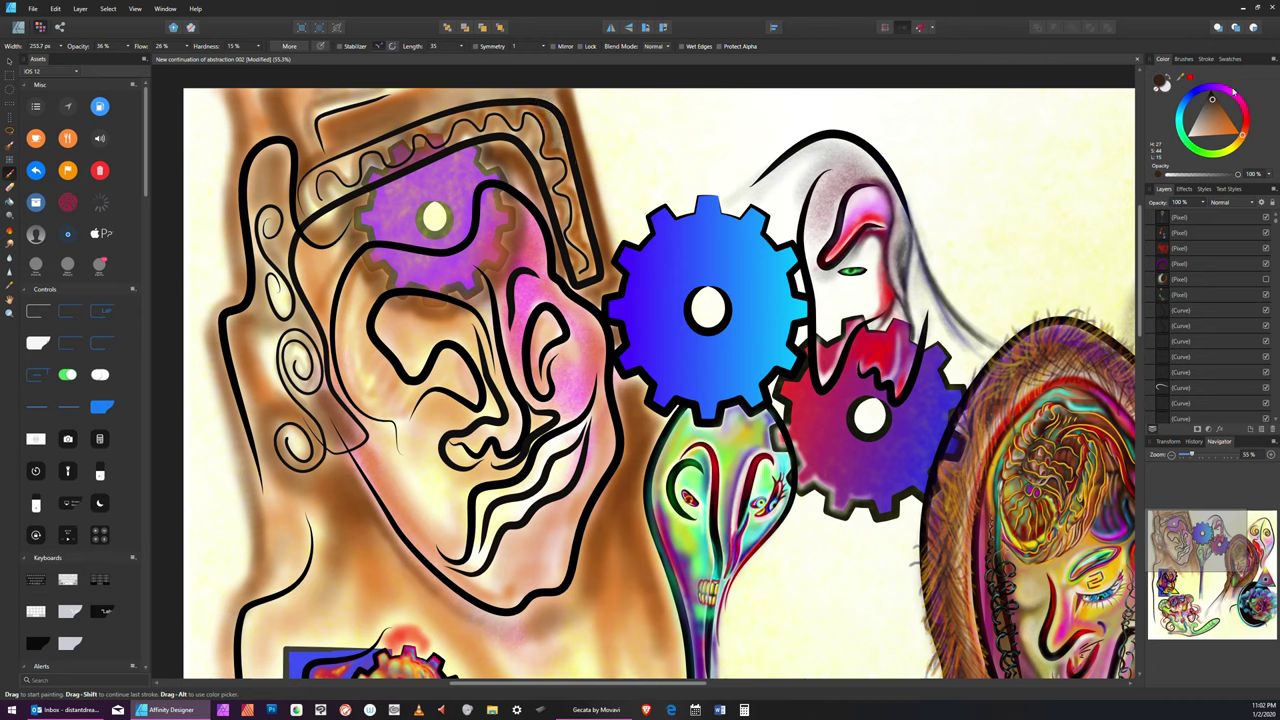
Choose magenta (H 301, S 79, L 47) and tint the patterned band with brushes about 122 to 154 px wide
click(1230, 126)
click(534, 112)
key([)
key(bracketleft)
key(bracketright)
click(1231, 93)
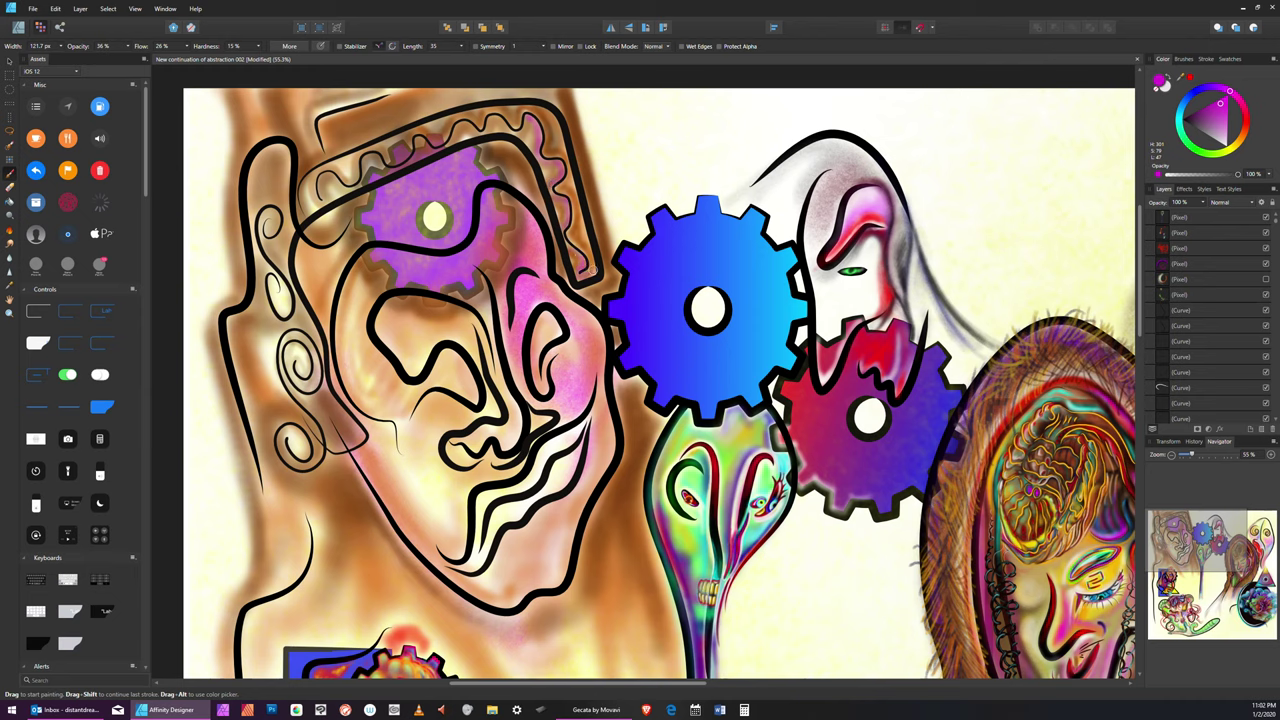
key([)
key(bracketright)
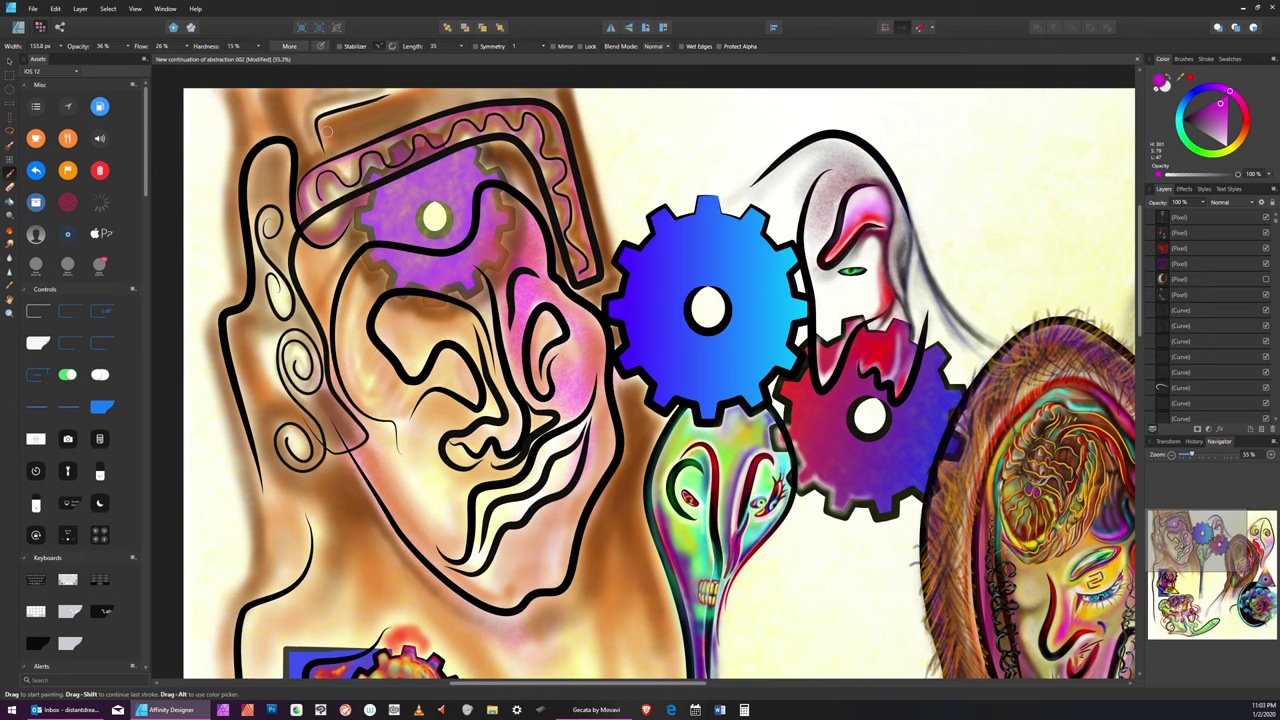
Glaze magenta over the headdress above the patterned band, widening the brush to about 240 px
mouse_move(326, 131)
mouse_down()
mouse_move(332, 162)
mouse_move(421, 83)
mouse_move(345, 113)
mouse_move(425, 91)
mouse_move(364, 111)
mouse_up()
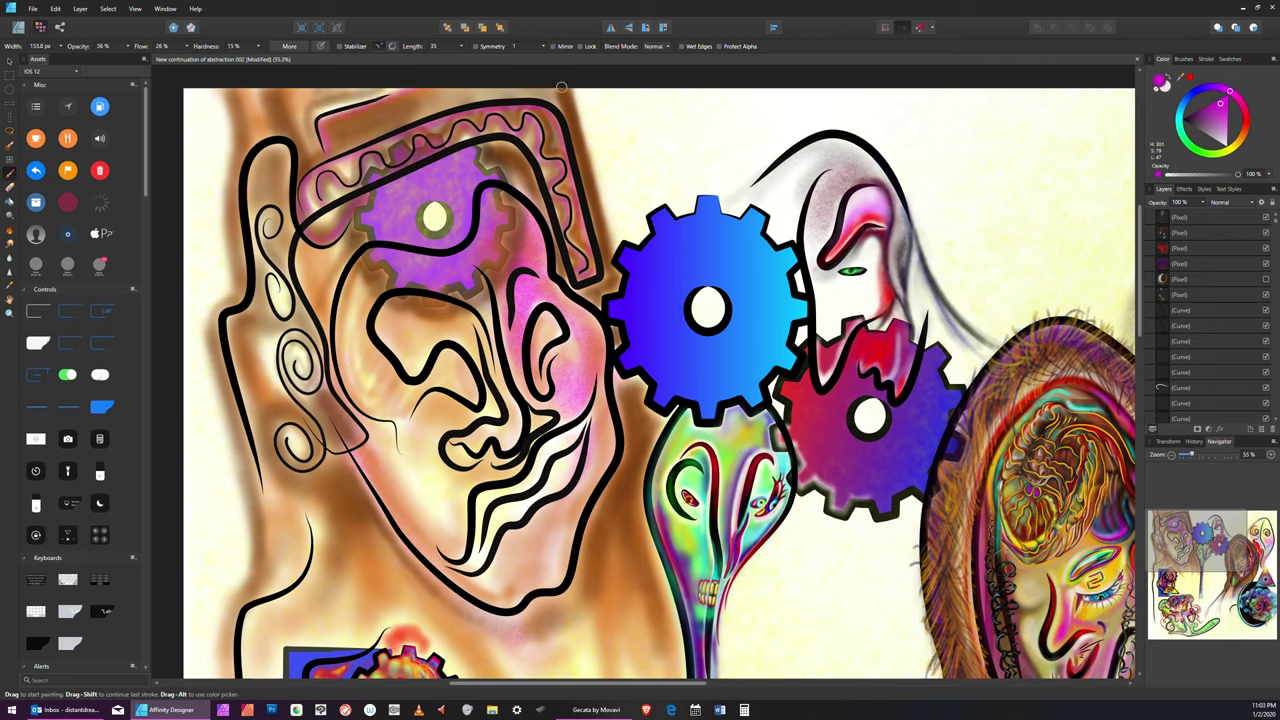
key(])
key(])
key(])
mouse_move(432, 106)
mouse_down()
mouse_move(525, 87)
mouse_move(346, 102)
mouse_move(398, 87)
mouse_move(301, 116)
mouse_move(326, 103)
mouse_move(304, 118)
mouse_move(312, 151)
mouse_move(319, 103)
mouse_move(363, 94)
mouse_move(330, 98)
mouse_up()
key([)
key([)
key(])
key(])
key([)
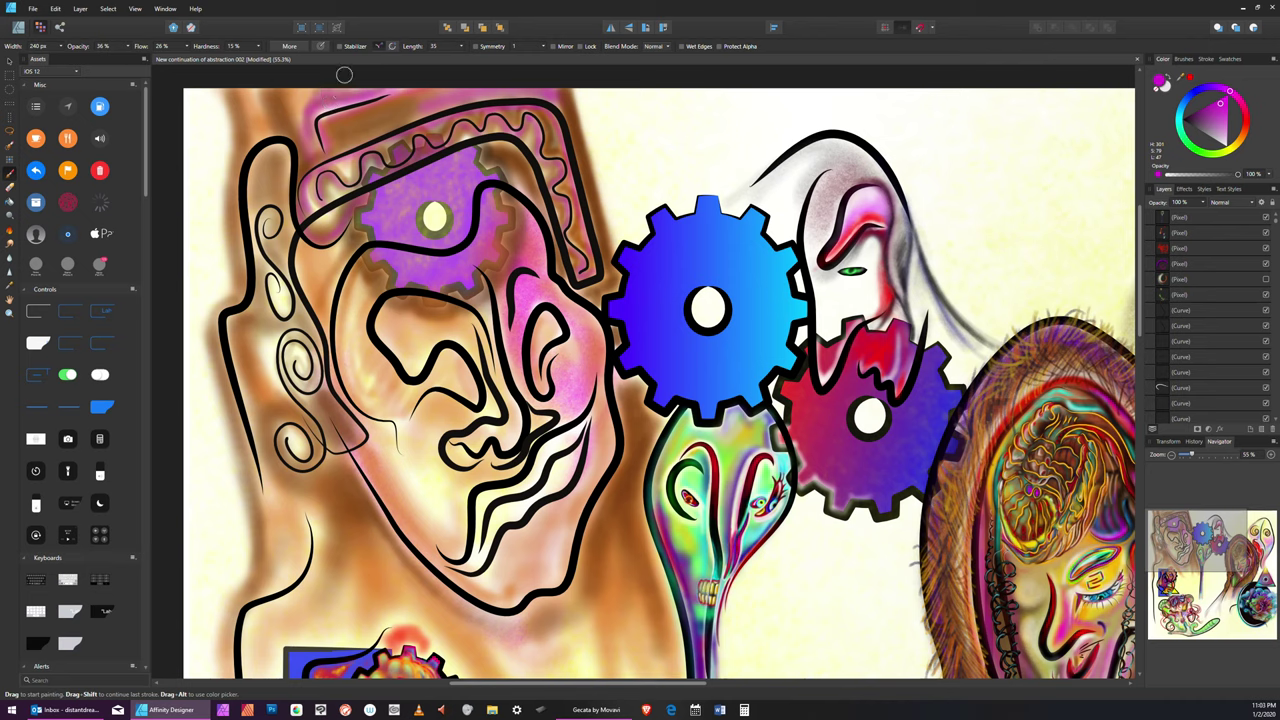
Tint the headdress's outer left edge and the area beside the side flap magenta with a brush about 235 px wide
key(bracketright)
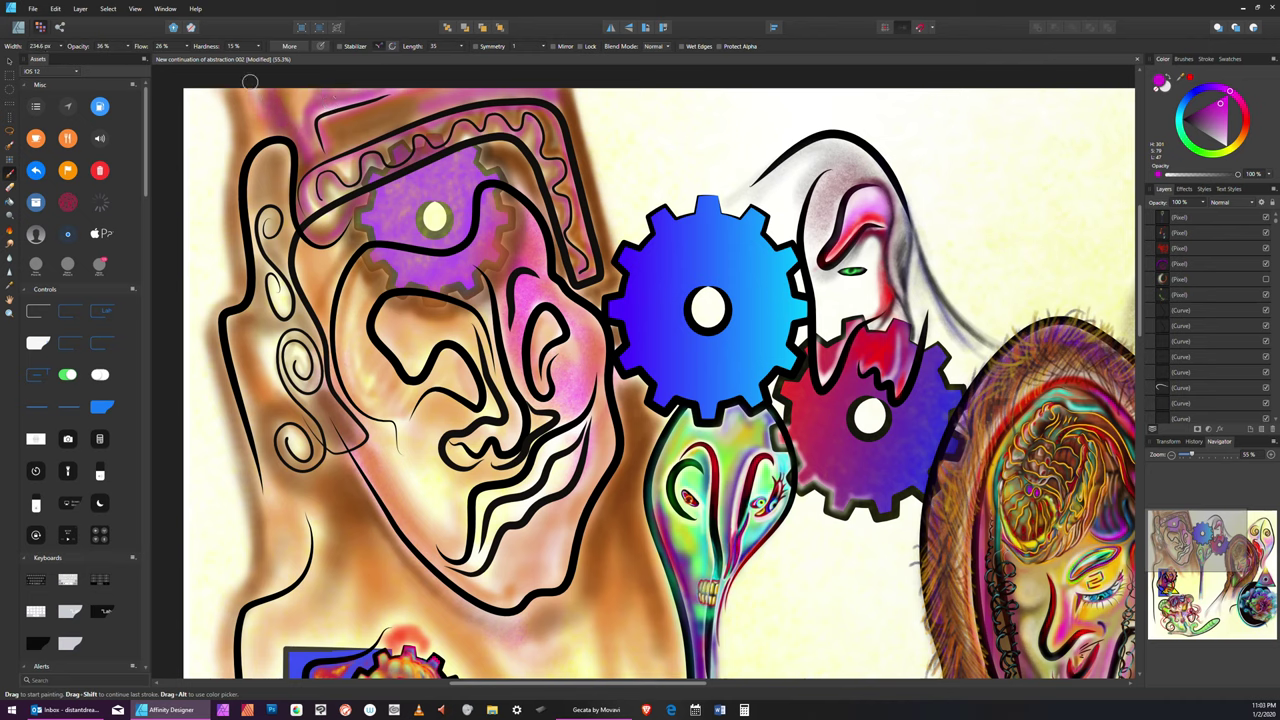
mouse_move(236, 165)
mouse_down()
mouse_move(225, 219)
mouse_move(230, 154)
mouse_move(237, 298)
mouse_move(232, 241)
mouse_move(236, 287)
mouse_move(202, 318)
mouse_up()
key(bracketleft)
key(bracketleft)
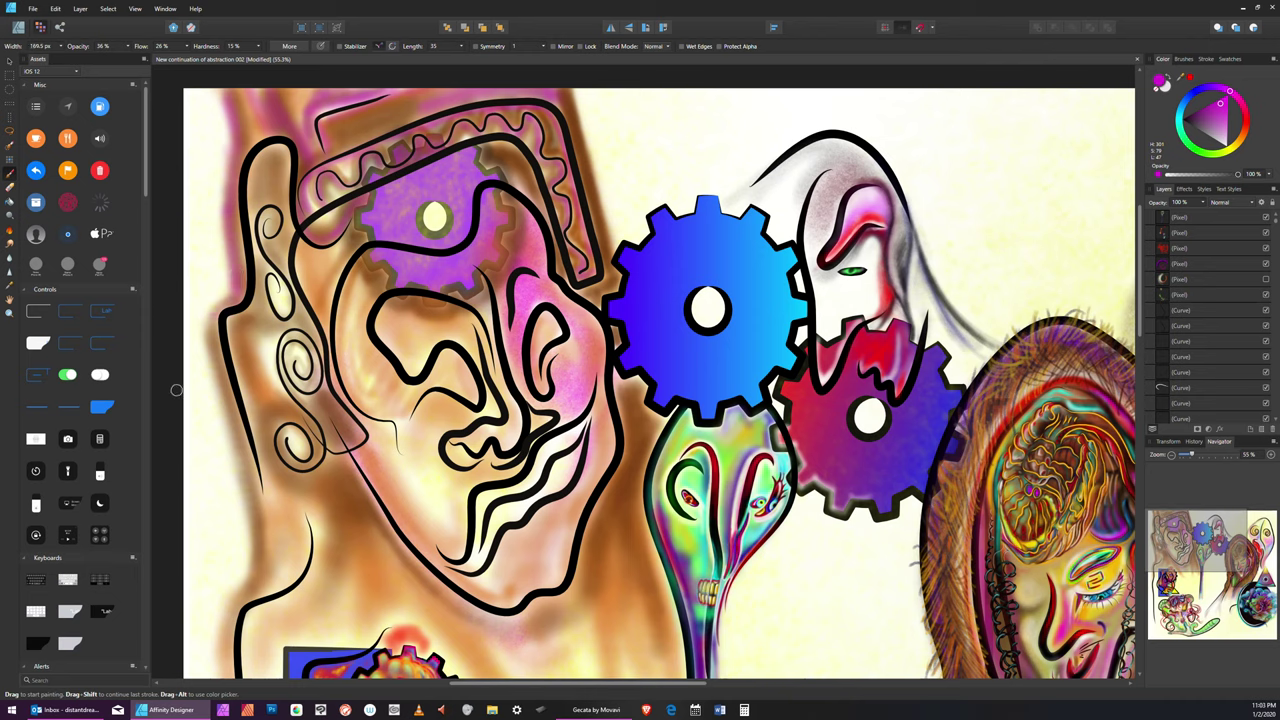
Tint the large face's left temple and forehead magenta, using brushes about 303 and 221 px wide
key(bracketright)
key(bracketright)
key(bracketright)
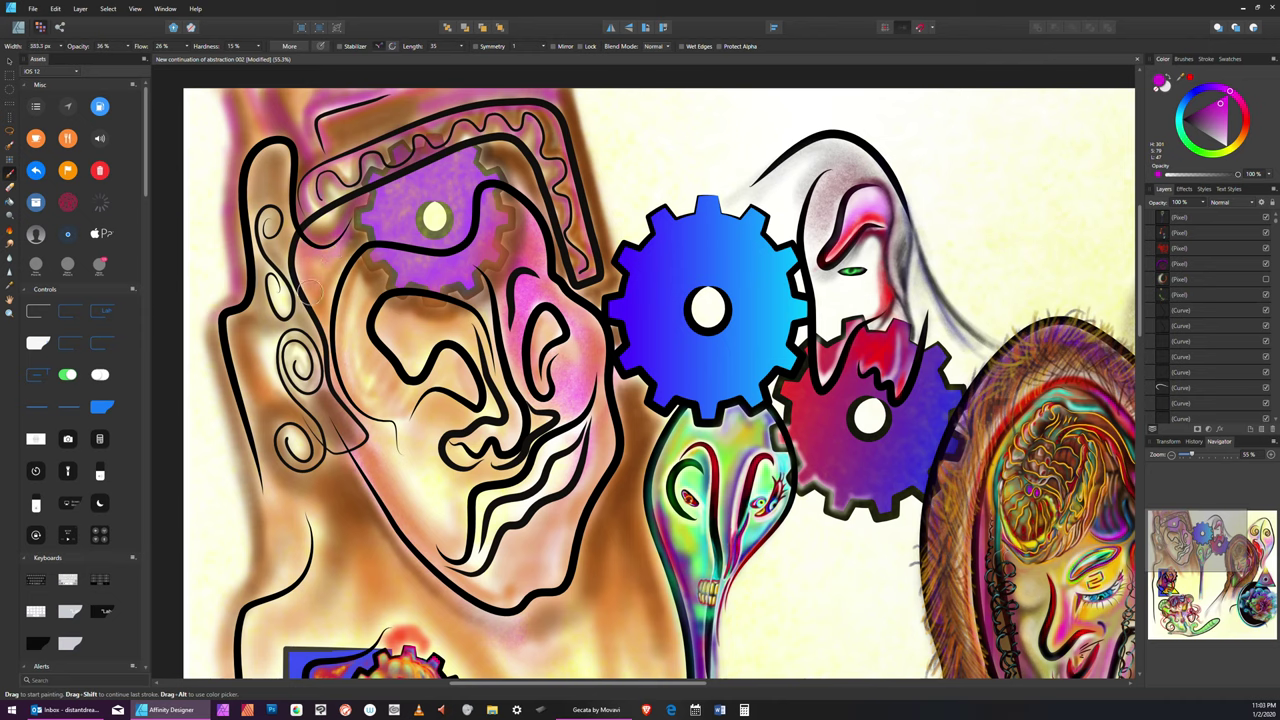
key(bracketleft)
key(bracketleft)
key(bracketleft)
key(bracketleft)
key(bracketleft)
key(bracketleft)
key(bracketleft)
key(bracketleft)
key(bracketright)
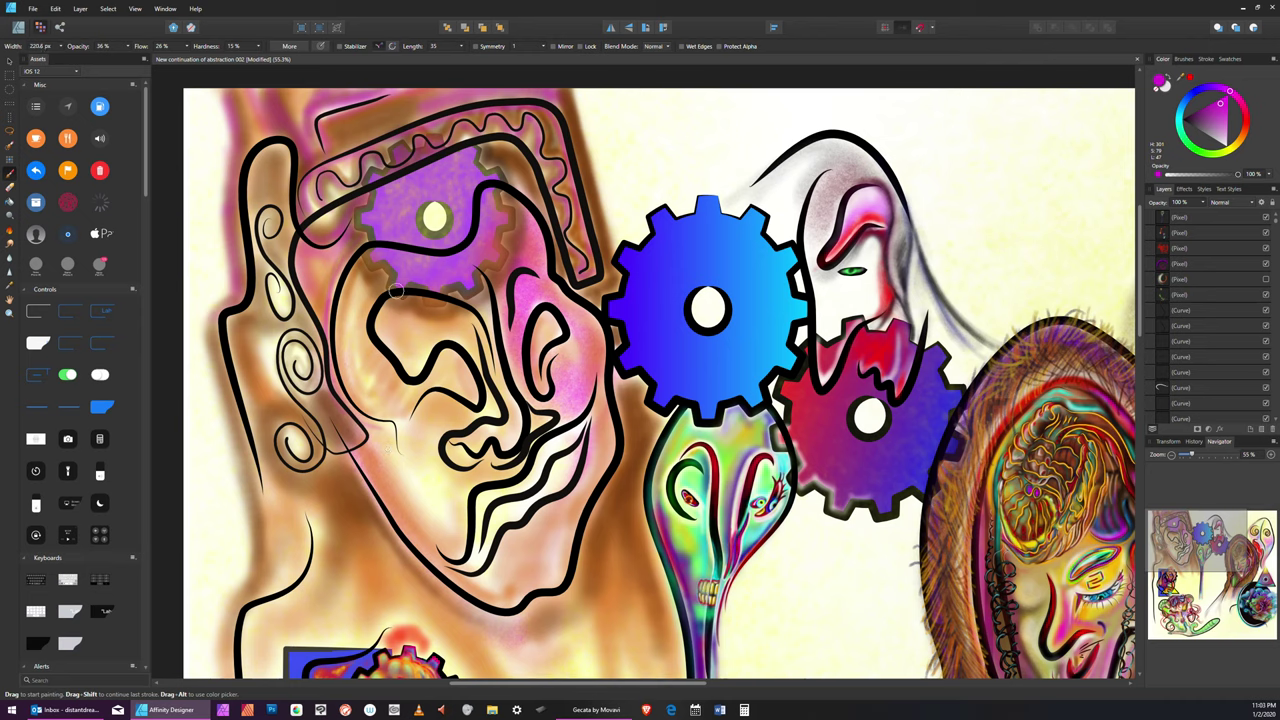
Add magenta to the left side of the face and along the left eye and nose, narrowing the brush to about 129 px
key(bracketright)
key(bracketright)
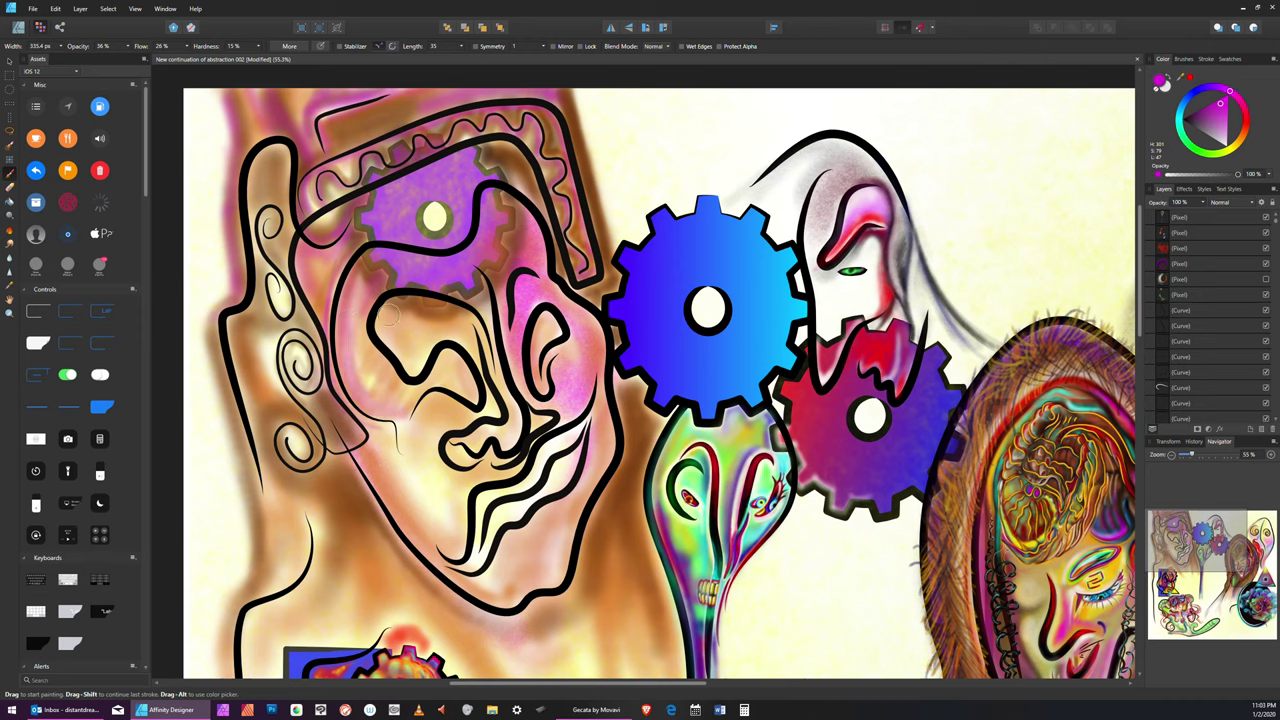
key(bracketleft)
key(bracketleft)
key(bracketleft)
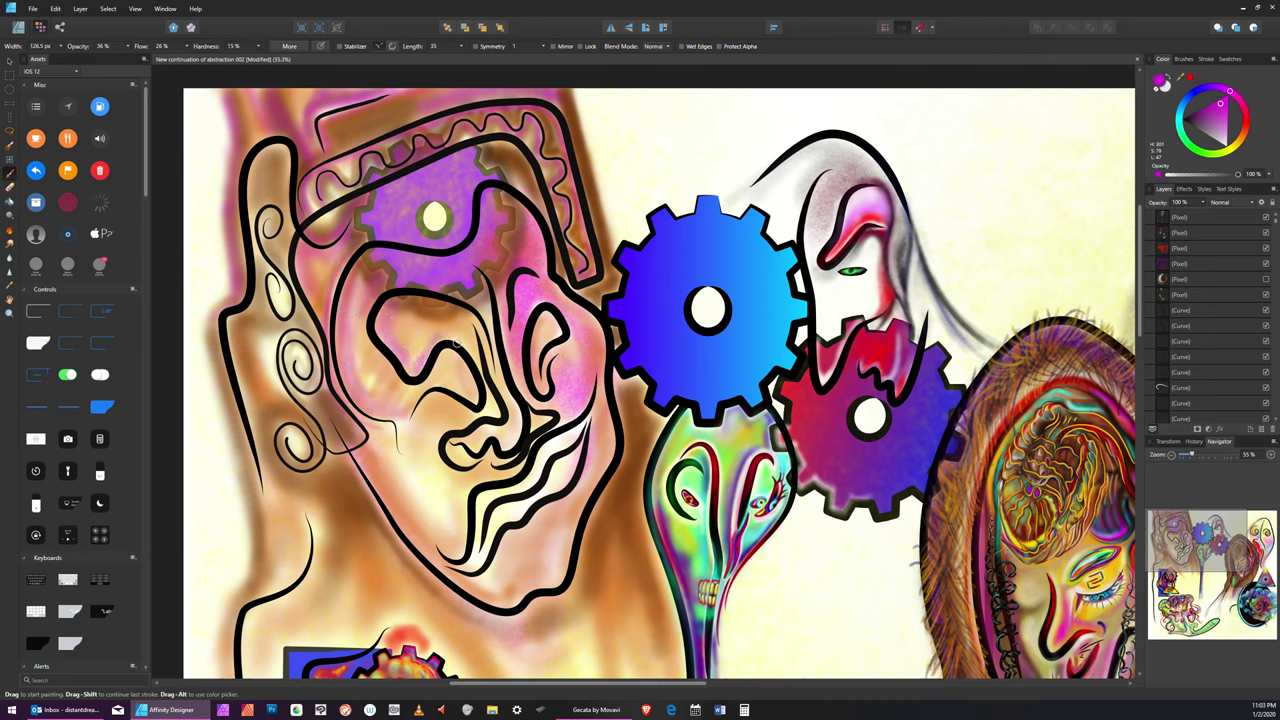
drag(450, 332, 480, 381)
key(bracketright)
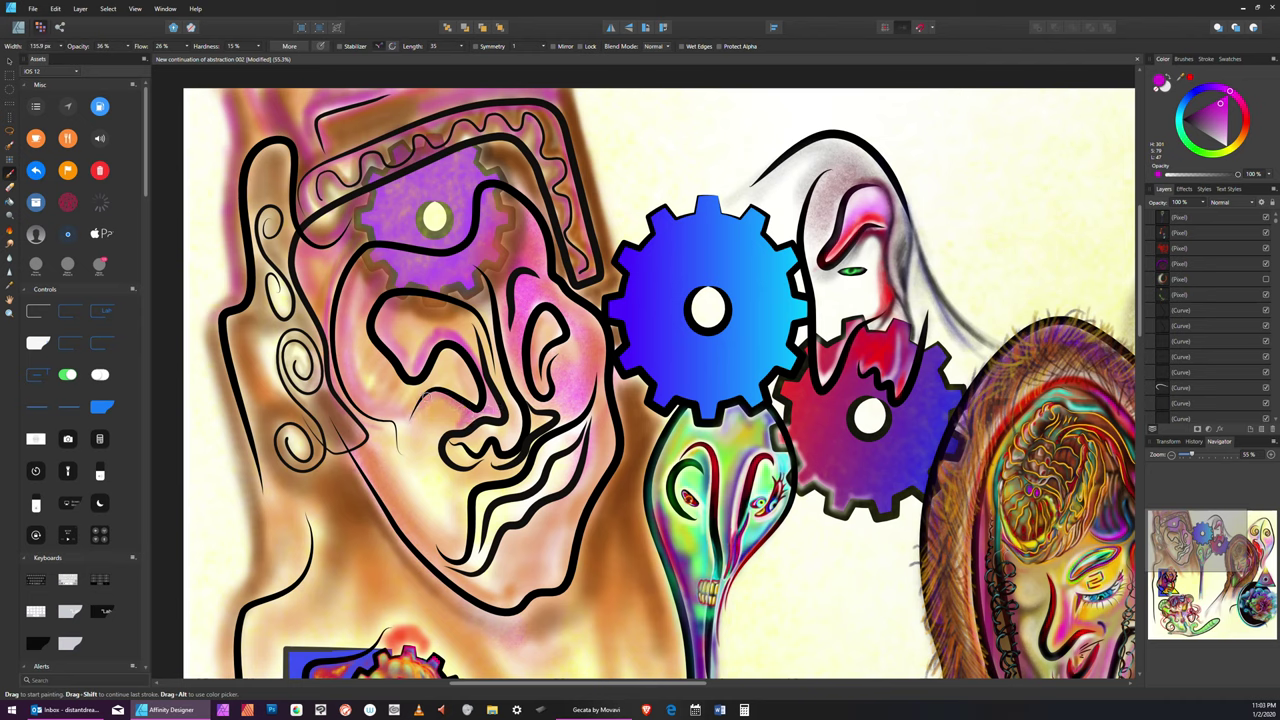
Shade the cheek below the left eye and the upper lip in magenta, adjusting the brush width between areas
mouse_move(406, 434)
mouse_down()
mouse_move(410, 458)
mouse_move(450, 412)
mouse_move(441, 399)
mouse_move(456, 418)
mouse_up()
key(])
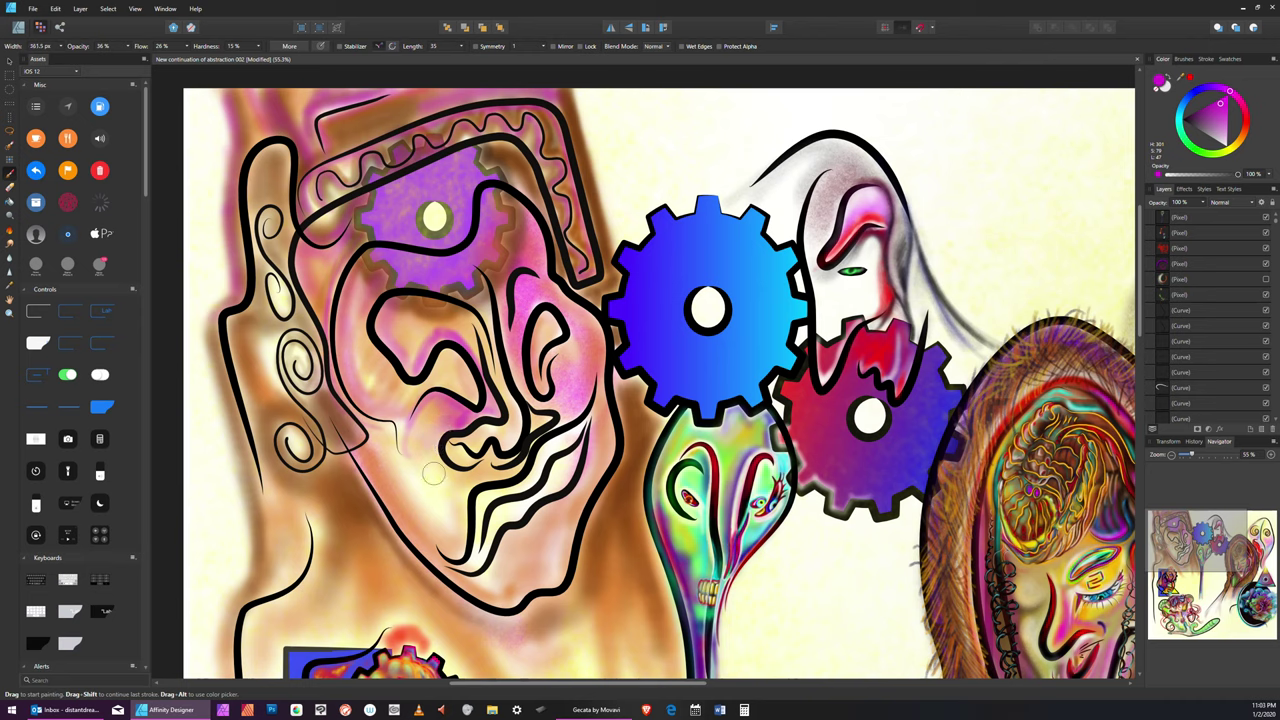
key(bracketleft)
key(bracketleft)
key(bracketleft)
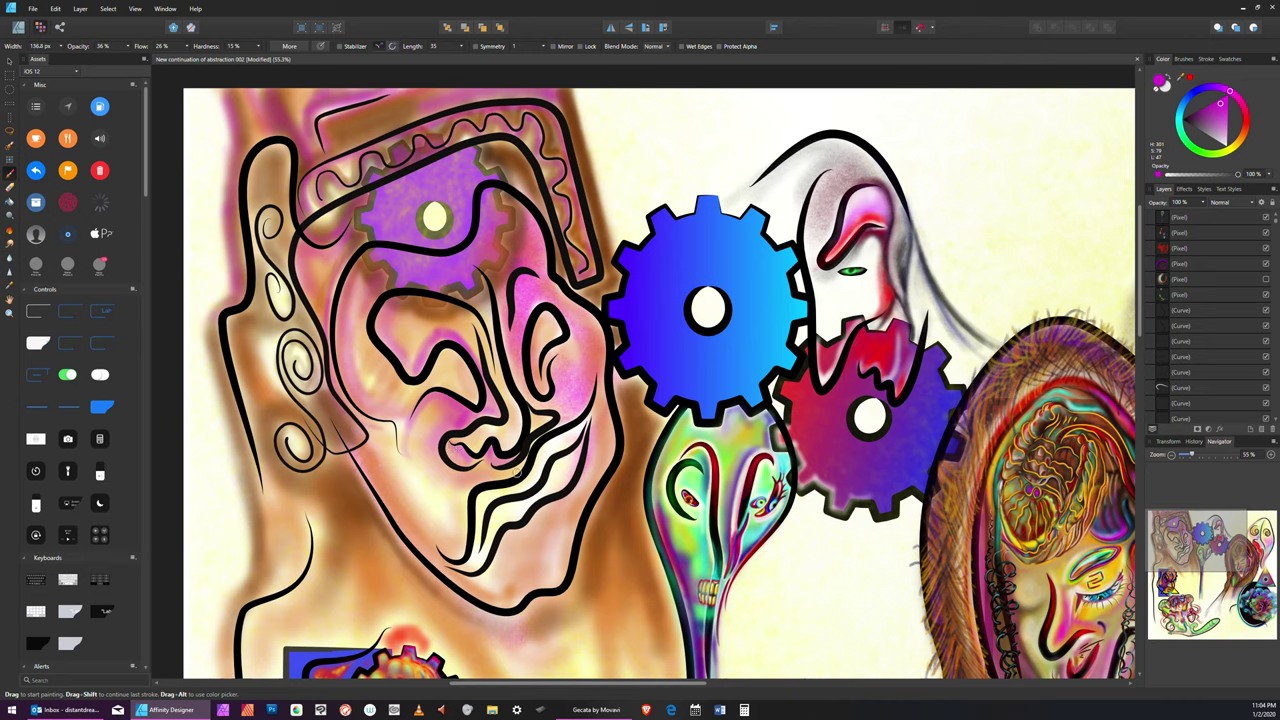
key(bracketleft)
key(bracketleft)
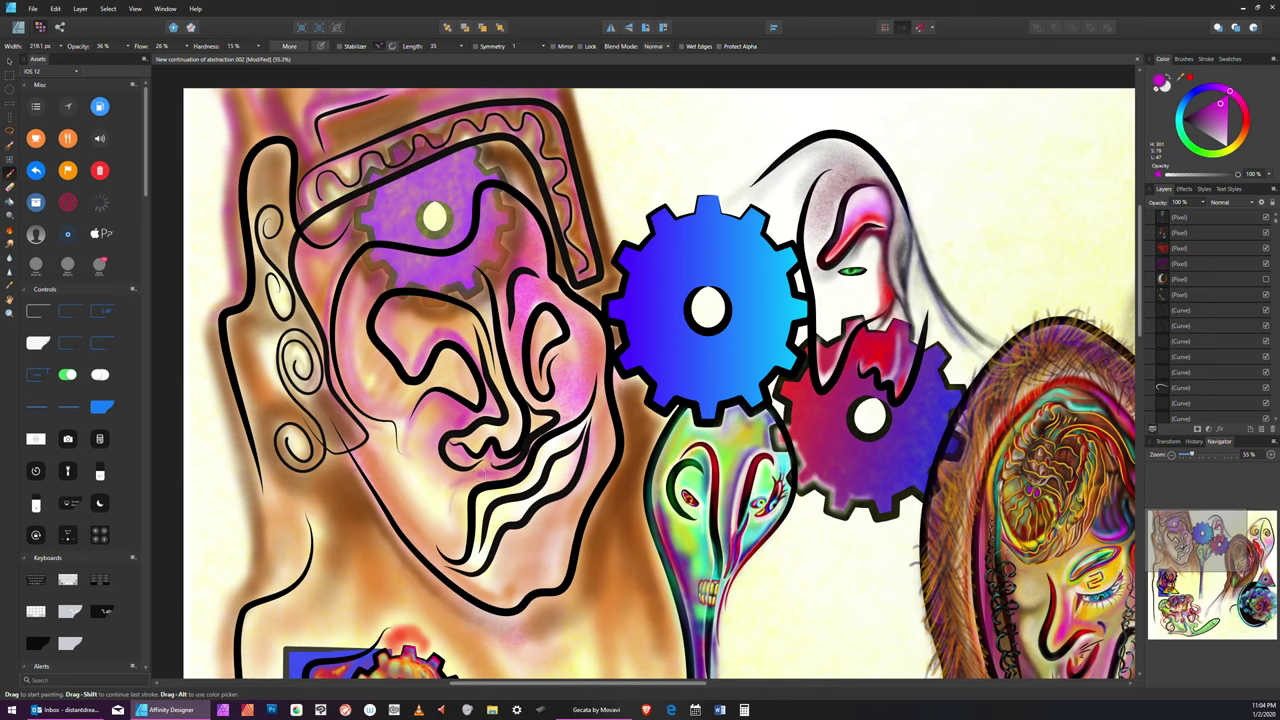
Deepen the magenta beside and beneath the lips and along the wavy mouth lines, narrowing the brush to about 151 px
key(bracketleft)
mouse_move(484, 474)
mouse_down()
mouse_move(462, 478)
mouse_move(452, 506)
mouse_move(456, 468)
mouse_move(449, 505)
mouse_move(445, 440)
mouse_move(456, 514)
mouse_up()
key(bracketright)
key(bracketright)
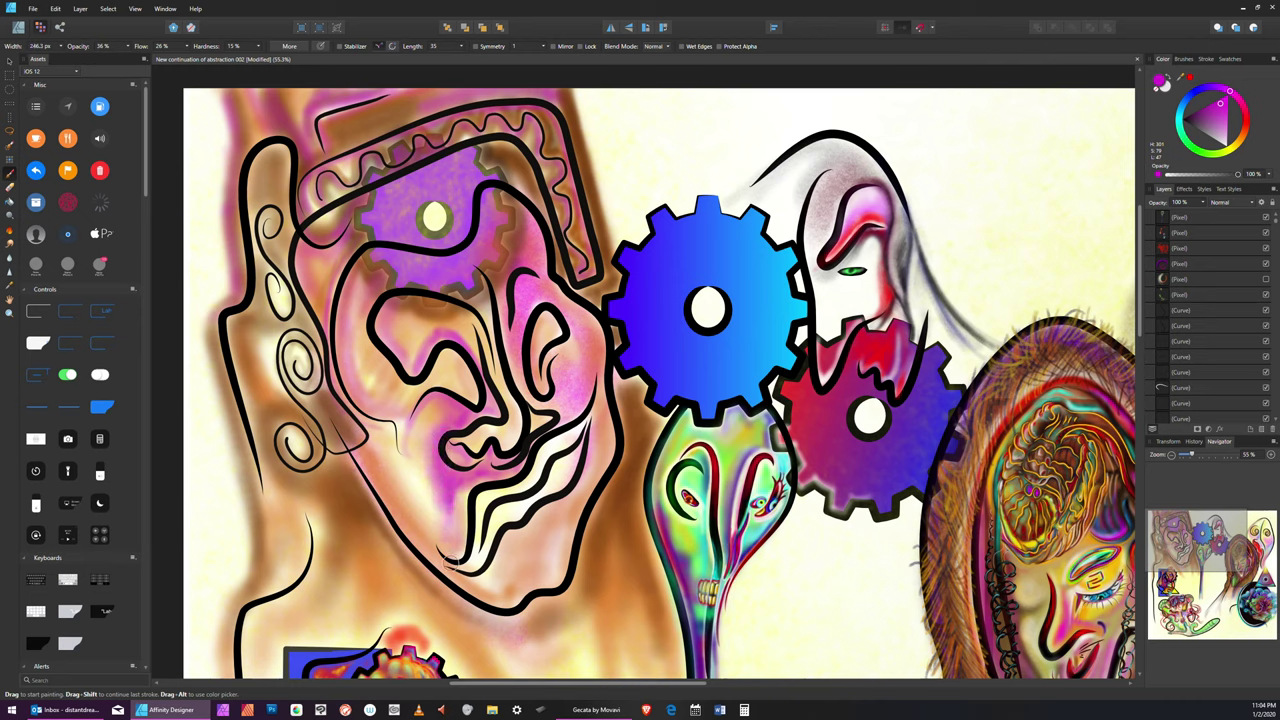
key(bracketleft)
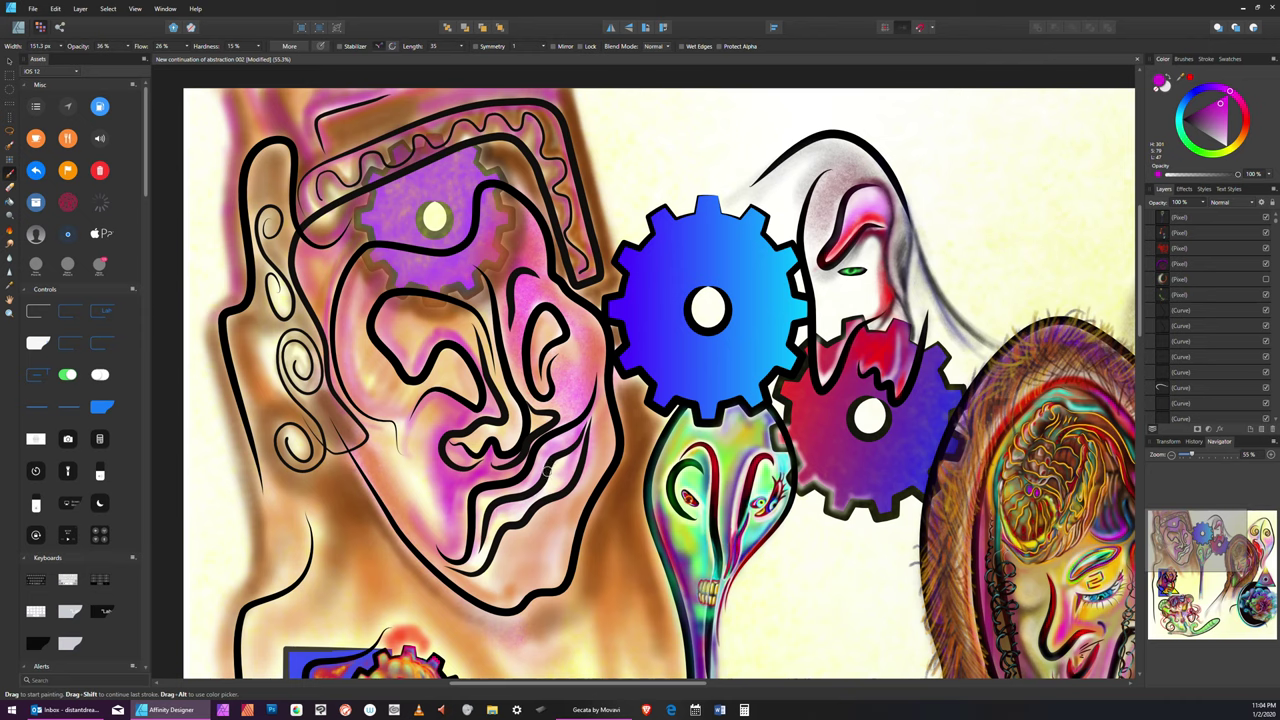
drag(499, 525, 470, 562)
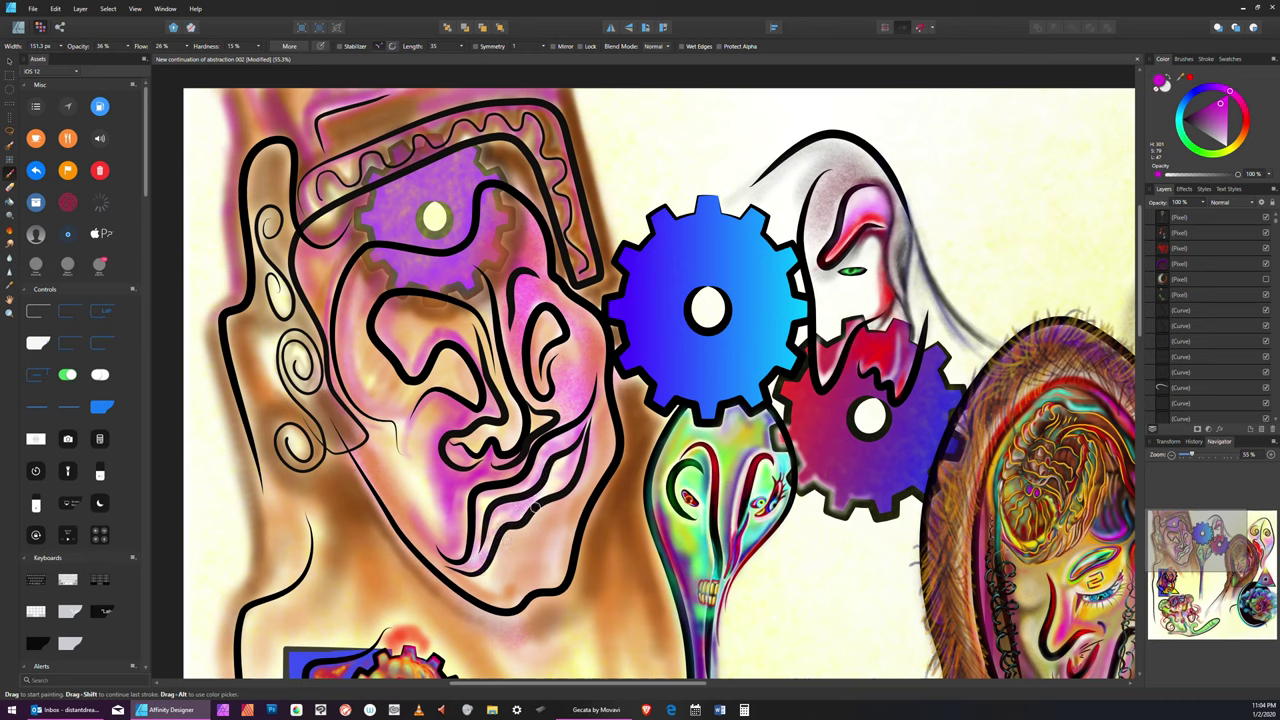
Choose crimson red and shade along the wavy mouth's lower edge with brushes about 120 to 166 px wide
click(1243, 118)
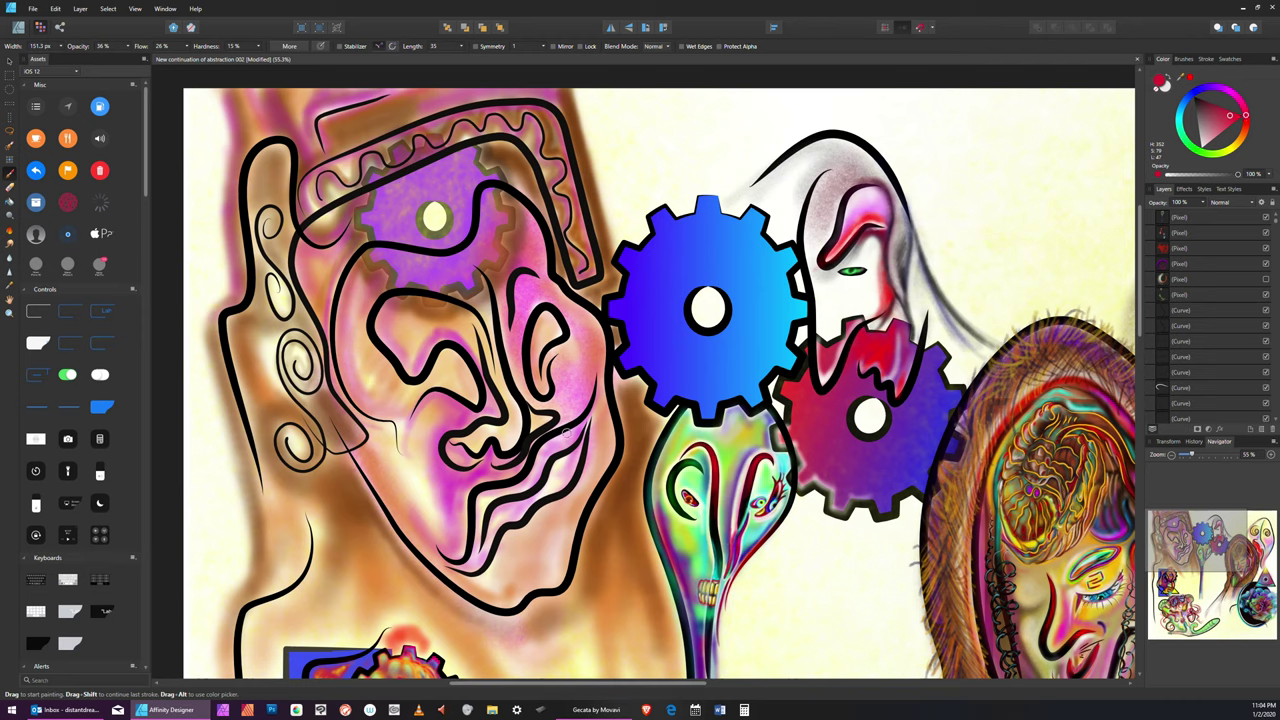
key(bracketleft)
drag(597, 390, 577, 452)
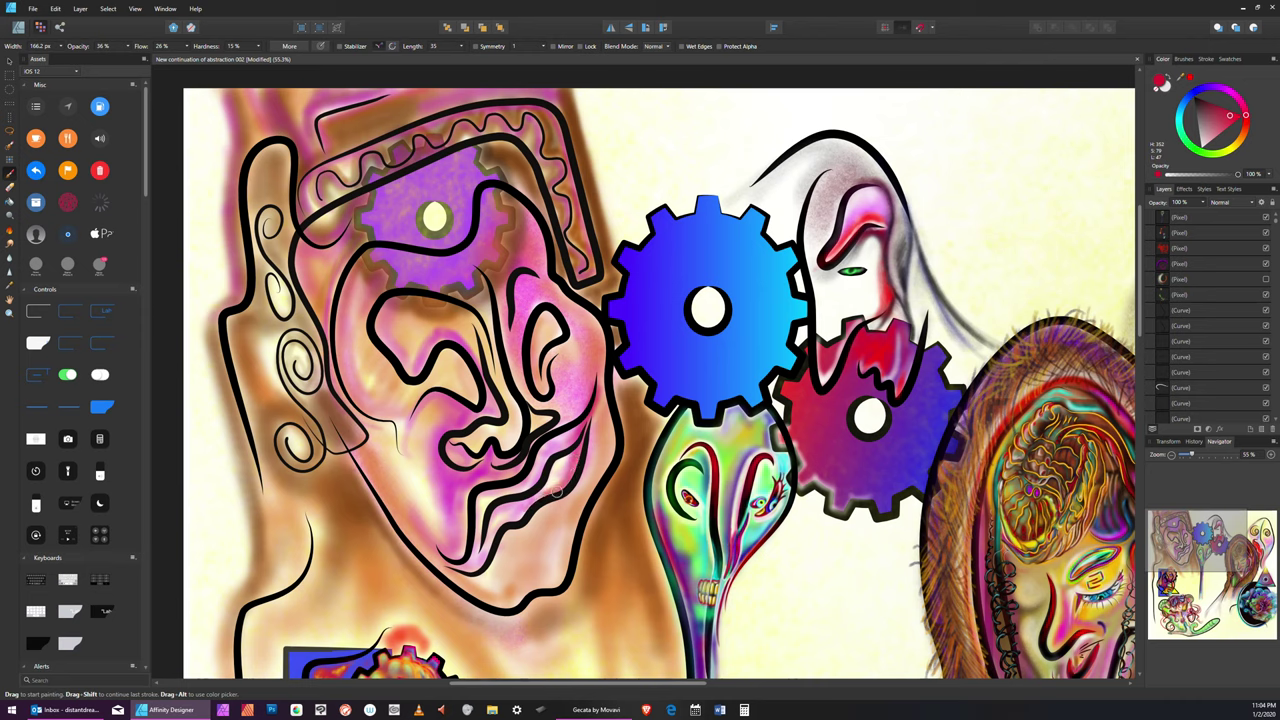
key(bracketleft)
mouse_move(487, 551)
mouse_down()
mouse_move(498, 527)
mouse_move(479, 561)
mouse_up()
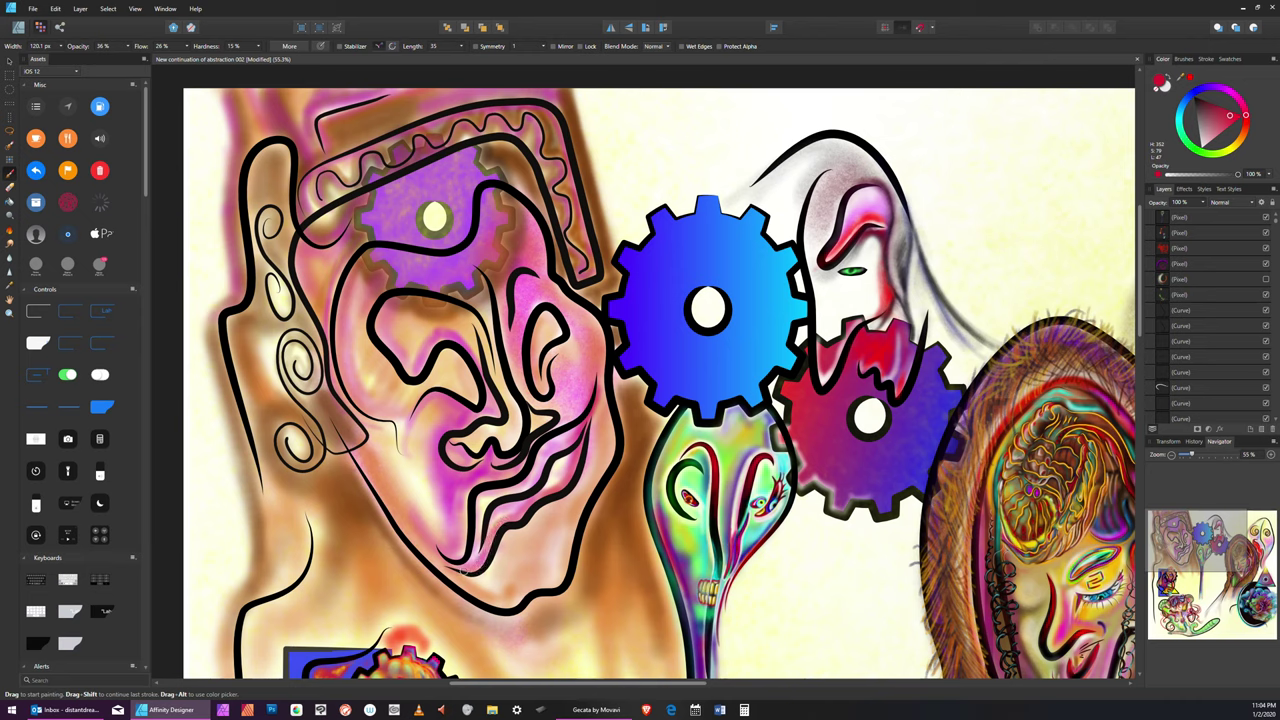
drag(483, 570, 490, 553)
key(bracketright)
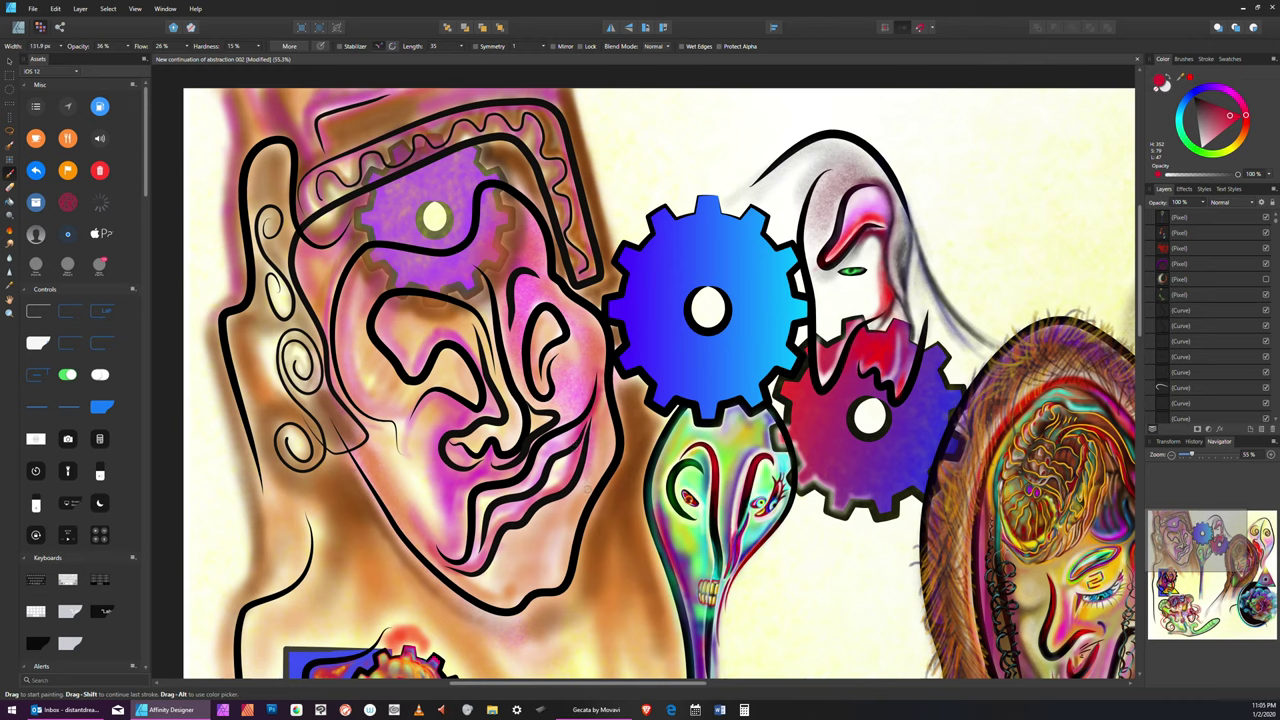
Shade the face's right cheek edge crimson from the mouth corner up past the right eye, widening the brush to about 237 px
key(bracketleft)
drag(579, 479, 598, 398)
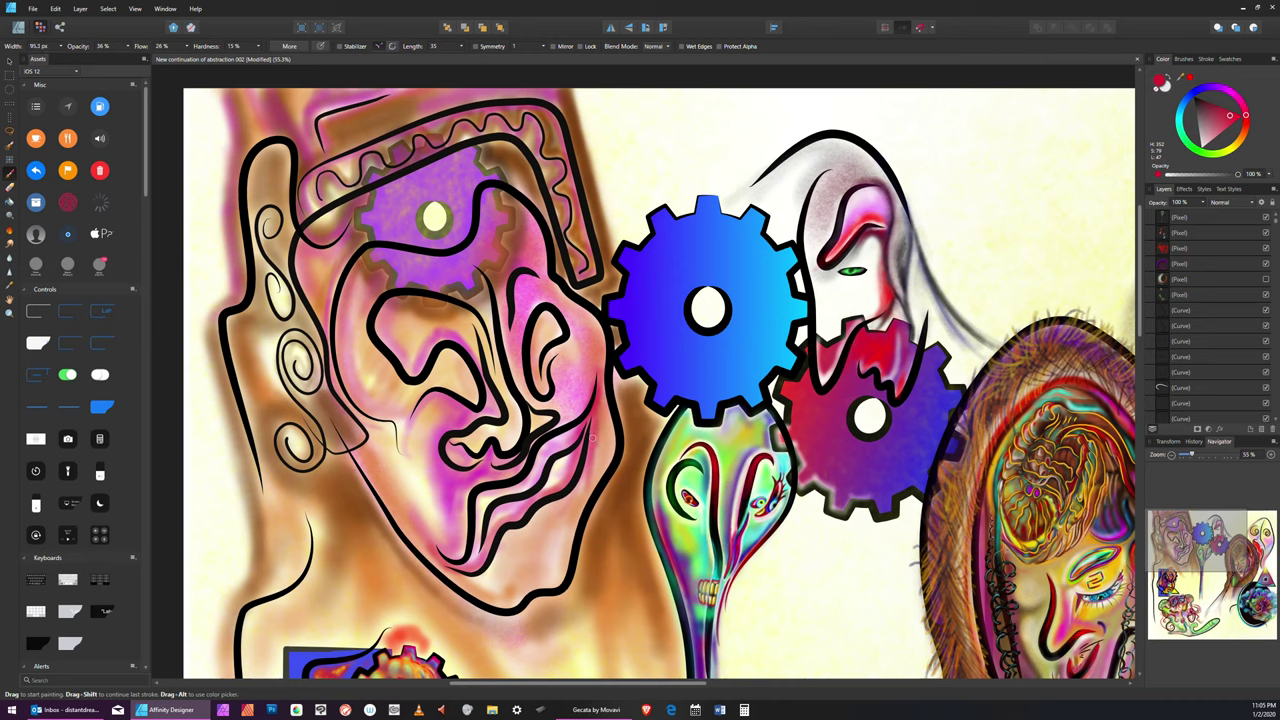
key(bracketleft)
key(bracketright)
key(bracketright)
key(bracketright)
drag(599, 368, 573, 298)
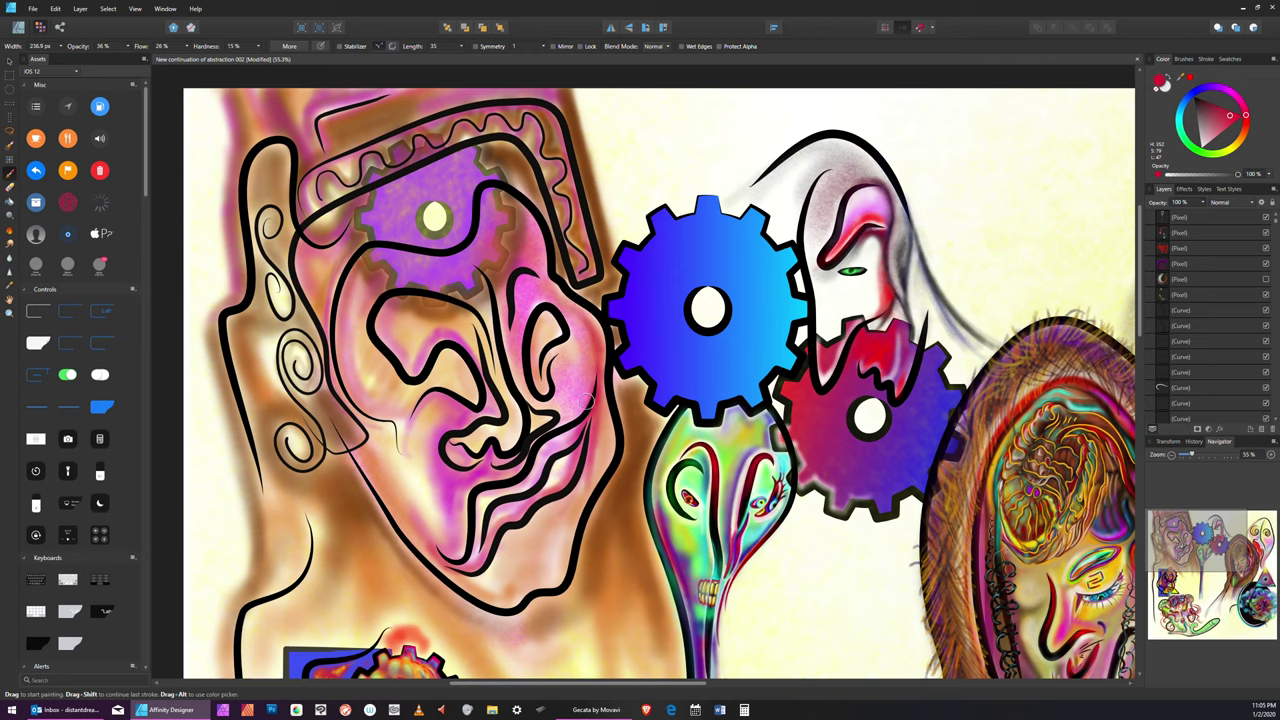
Shade the jaw and chin crimson along the face's lower outline, widening the brush to about 446 px
key(bracketleft)
key(bracketleft)
key(bracketleft)
mouse_move(609, 430)
mouse_down()
mouse_move(588, 489)
mouse_move(550, 515)
mouse_move(587, 489)
mouse_move(574, 509)
mouse_move(541, 525)
mouse_move(571, 503)
mouse_move(530, 561)
mouse_move(524, 548)
mouse_move(509, 556)
mouse_move(509, 568)
mouse_move(537, 534)
mouse_move(513, 588)
mouse_move(554, 570)
mouse_move(561, 580)
mouse_move(549, 585)
mouse_move(559, 562)
mouse_move(527, 588)
mouse_move(574, 530)
mouse_move(560, 574)
mouse_move(603, 483)
mouse_move(549, 531)
mouse_move(522, 592)
mouse_move(496, 606)
mouse_move(516, 592)
mouse_move(447, 564)
mouse_move(480, 600)
mouse_move(419, 549)
mouse_move(457, 582)
mouse_move(393, 503)
mouse_move(427, 556)
mouse_move(399, 449)
mouse_move(415, 499)
mouse_move(336, 415)
mouse_move(408, 477)
mouse_move(374, 454)
mouse_move(411, 484)
mouse_move(444, 546)
mouse_move(408, 489)
mouse_move(440, 605)
mouse_up()
key(])
key(])
key(])
key(])
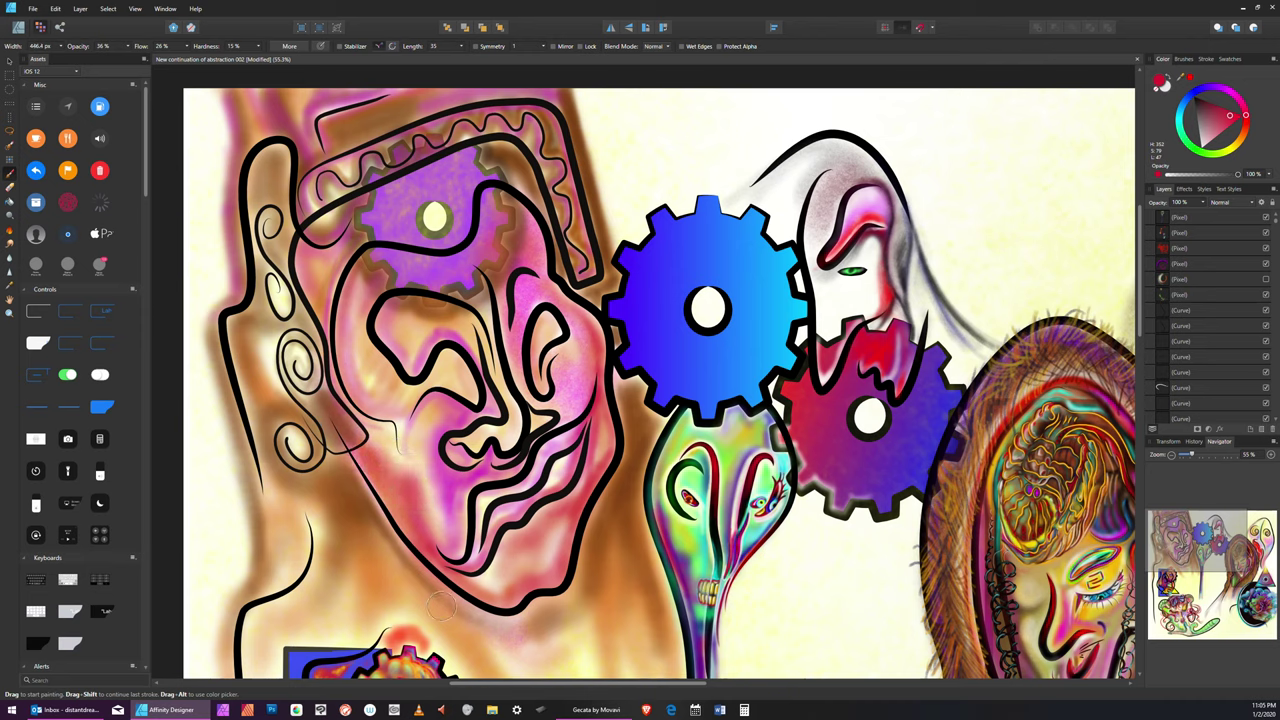
Add crimson shading in and around the right eye and upper cheek, adjusting the brush to about 240 px
mouse_move(540, 336)
mouse_down()
mouse_move(529, 297)
mouse_move(514, 330)
mouse_move(521, 300)
mouse_move(524, 387)
mouse_move(524, 290)
mouse_move(547, 394)
mouse_move(529, 394)
mouse_move(566, 397)
mouse_move(557, 360)
mouse_move(573, 356)
mouse_move(553, 365)
mouse_move(566, 354)
mouse_move(562, 392)
mouse_move(569, 352)
mouse_move(586, 347)
mouse_move(557, 362)
mouse_move(562, 402)
mouse_move(559, 382)
mouse_move(541, 404)
mouse_move(559, 400)
mouse_move(558, 368)
mouse_up()
key(bracketleft)
key(bracketleft)
key(bracketleft)
key(bracketright)
key(bracketright)
key(bracketright)
key(bracketleft)
key(bracketleft)
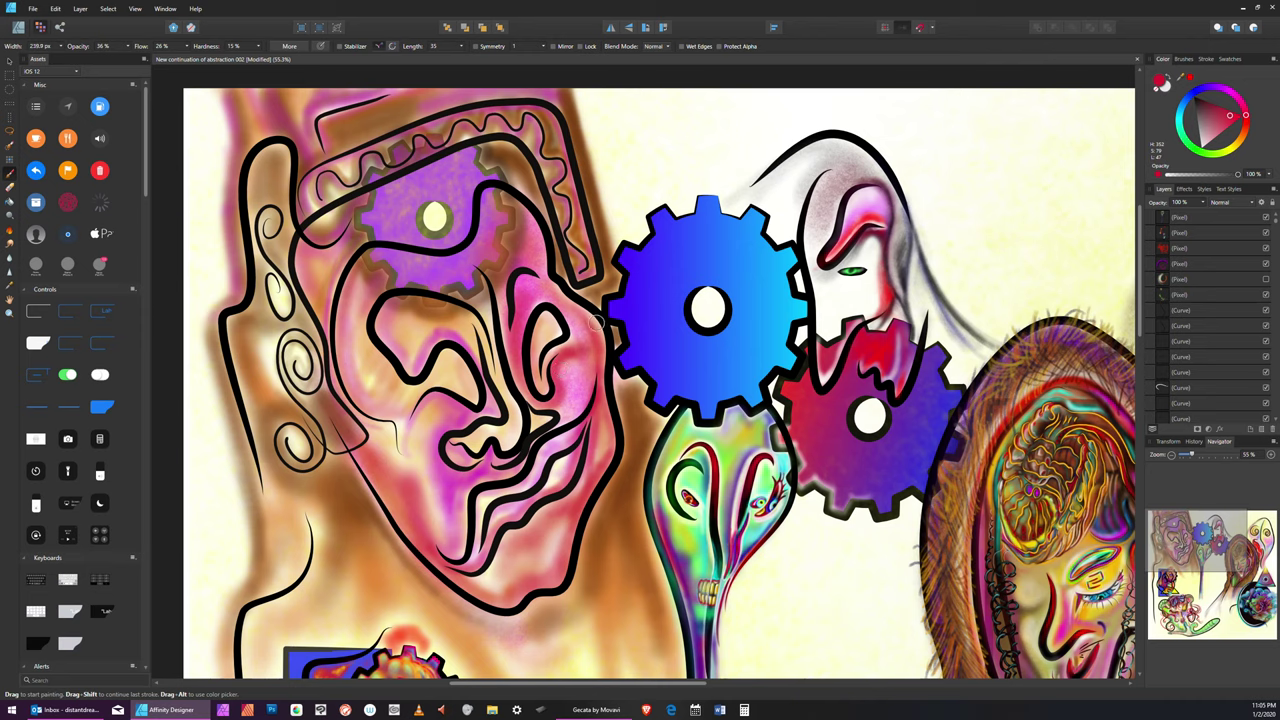
Shade the sides of the large face's nose in crimson with a brush about 190 px wide
key(bracketleft)
drag(525, 402, 532, 419)
key(bracketleft)
drag(498, 402, 495, 405)
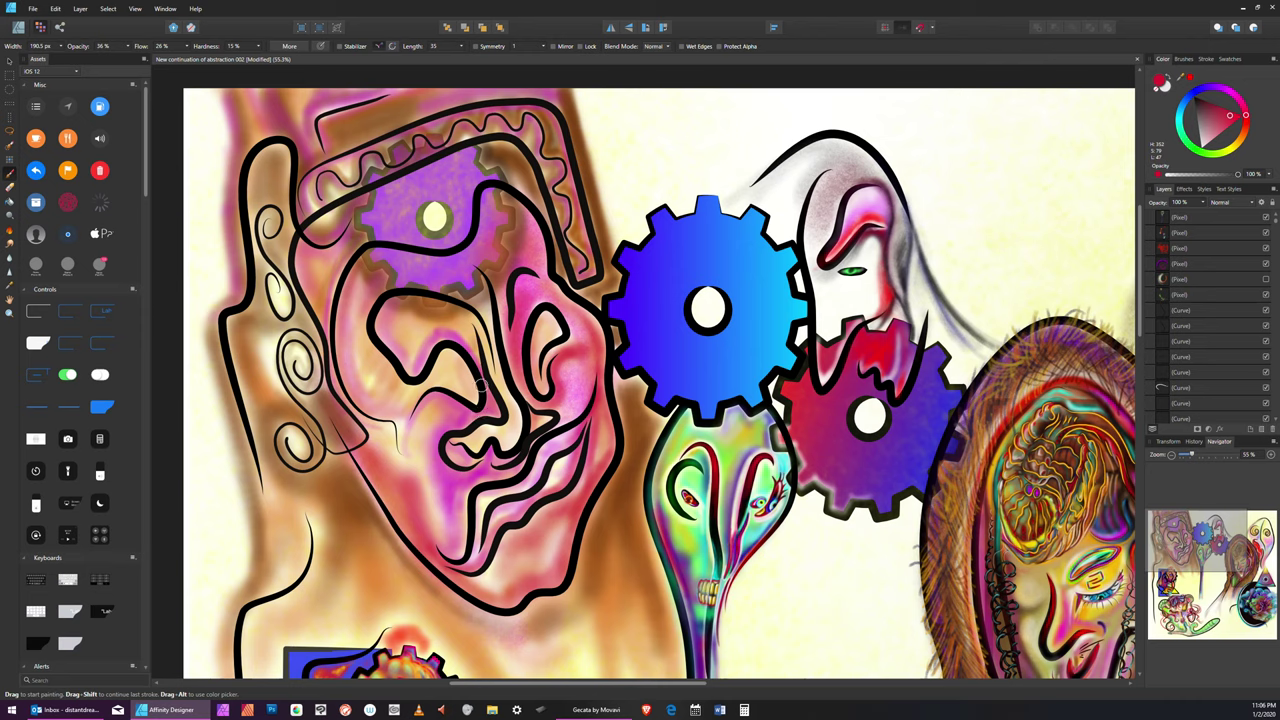
Shade the nose bridge and the left eye's brow and lid in crimson with a brush about 281 px wide
key(bracketright)
key(bracketright)
drag(473, 339, 457, 308)
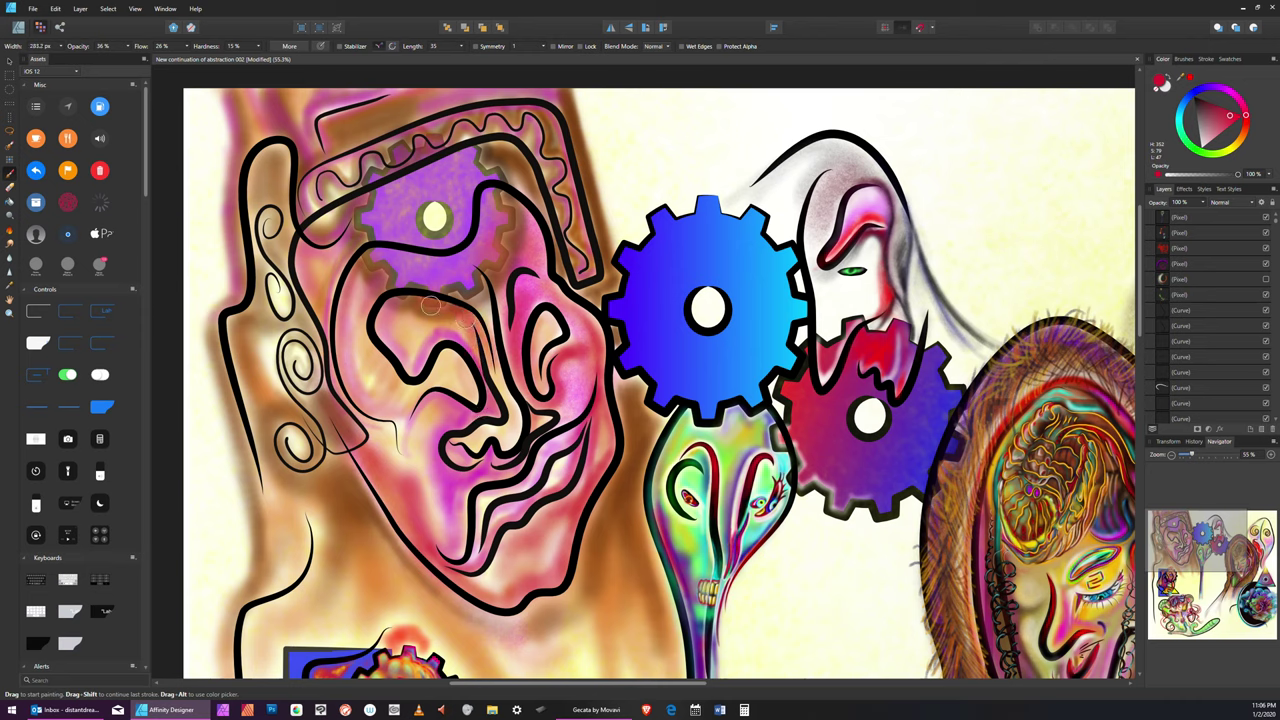
mouse_move(384, 310)
mouse_down()
mouse_move(381, 329)
mouse_move(419, 360)
mouse_move(408, 364)
mouse_up()
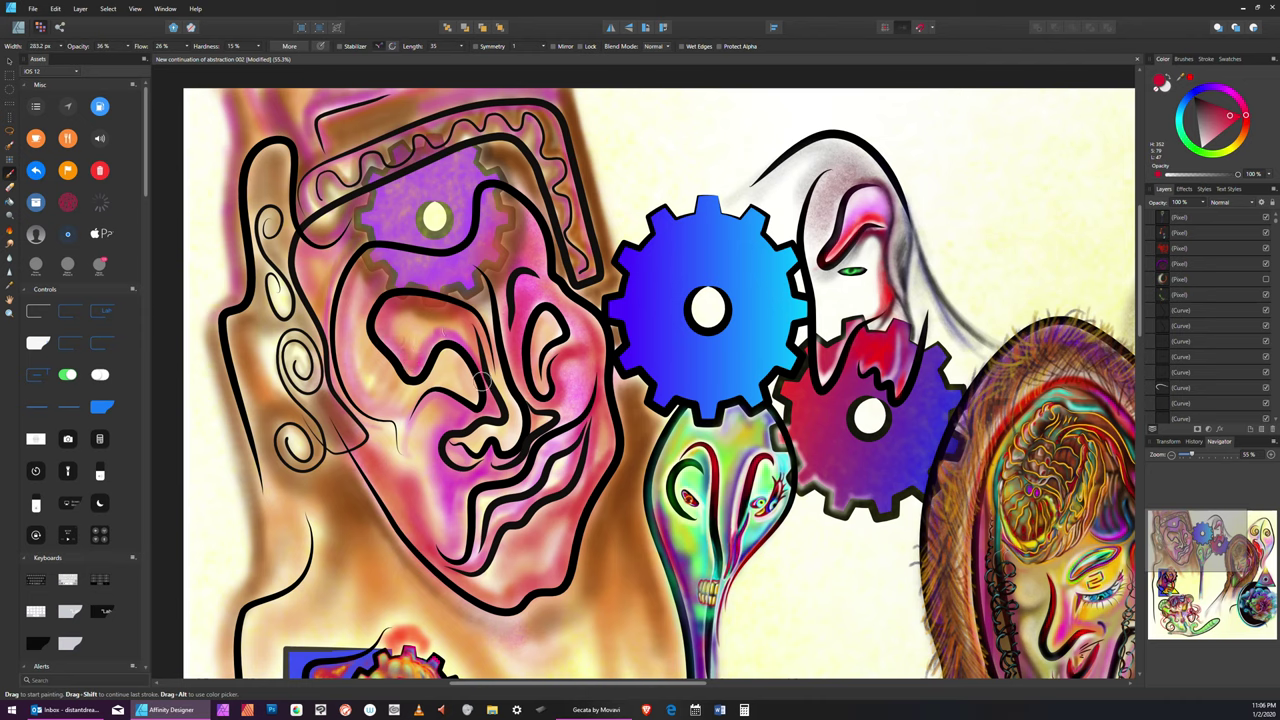
mouse_move(482, 381)
mouse_down()
mouse_move(451, 329)
mouse_move(419, 358)
mouse_up()
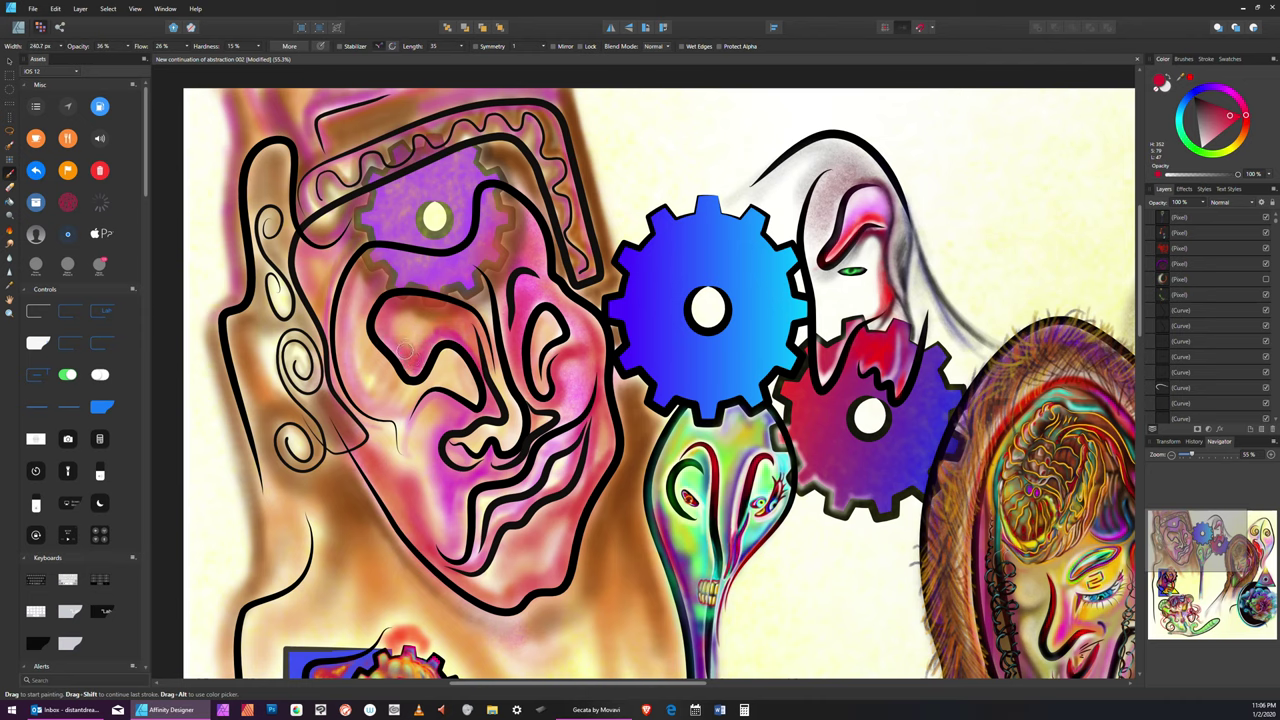
Shade the side of the large face's nose and the outer left temple in crimson, varying the brush size
key(bracketleft)
key(bracketleft)
drag(488, 390, 495, 417)
key(bracketright)
key(bracketright)
key(bracketright)
key(bracketright)
key(bracketright)
mouse_move(368, 257)
mouse_down()
mouse_move(351, 276)
mouse_move(341, 371)
mouse_move(378, 398)
mouse_up()
Narrow the brush to about 152 px and add crimson shading around the left eye's outer corner and upper cheek
key(bracketleft)
key(bracketleft)
key(bracketleft)
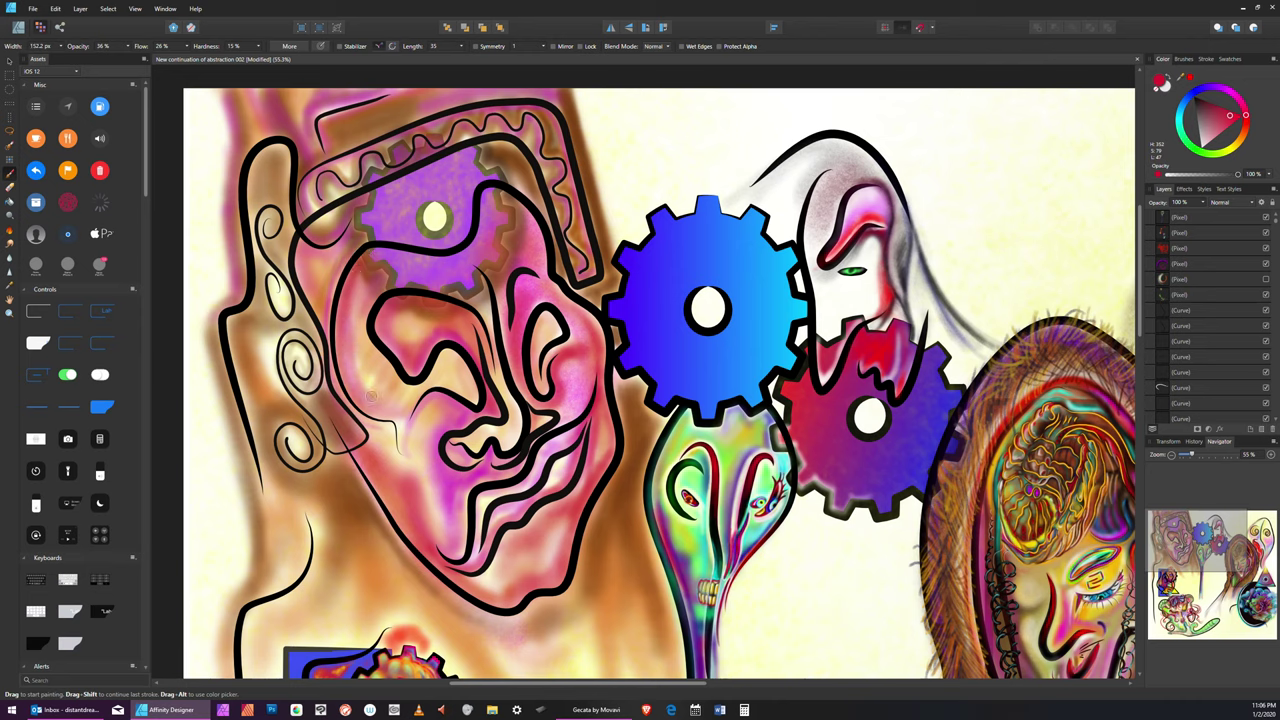
mouse_move(350, 288)
mouse_down()
mouse_move(359, 400)
mouse_move(359, 259)
mouse_move(420, 393)
mouse_up()
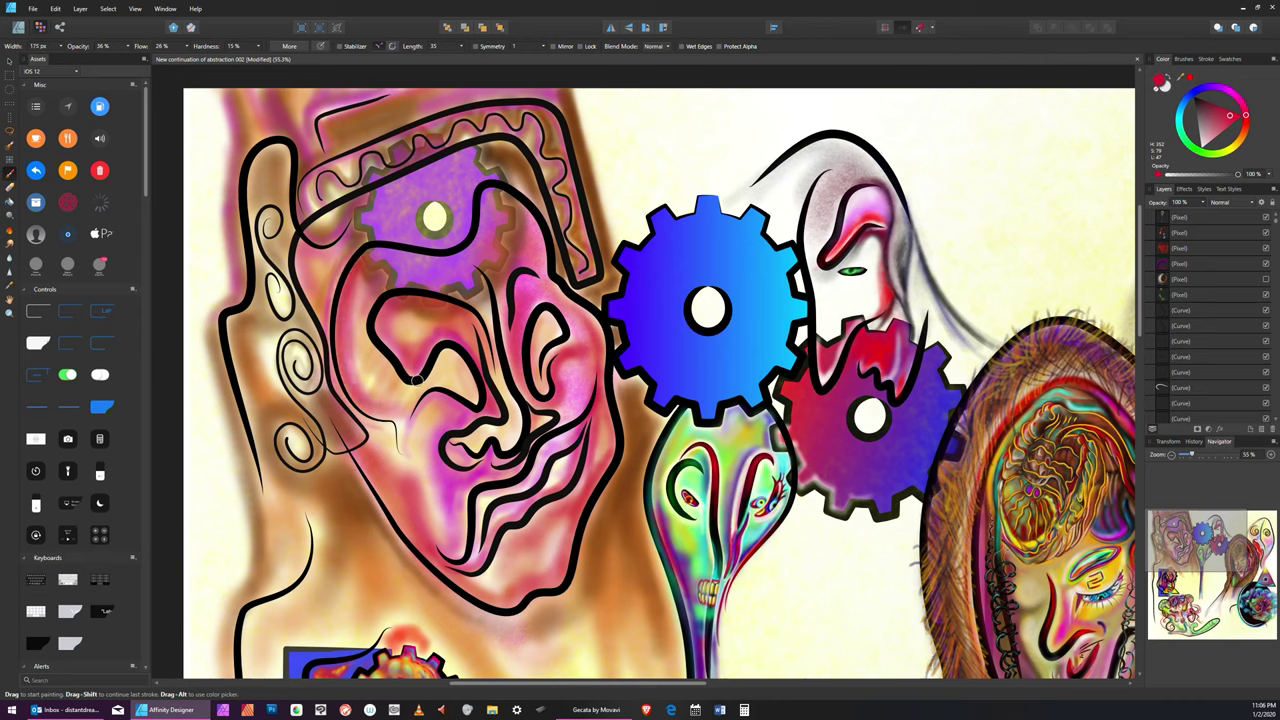
Shade the large face's forehead and the lower part of its purple gear in crimson with a brush about 616 px wide
key(bracketright)
key(bracketright)
key(bracketright)
key(bracketright)
key(bracketright)
key(bracketright)
mouse_move(392, 259)
mouse_down()
mouse_move(477, 259)
mouse_move(453, 257)
mouse_move(491, 226)
mouse_move(493, 240)
mouse_move(493, 198)
mouse_move(486, 237)
mouse_move(410, 272)
mouse_move(389, 261)
mouse_move(328, 311)
mouse_up()
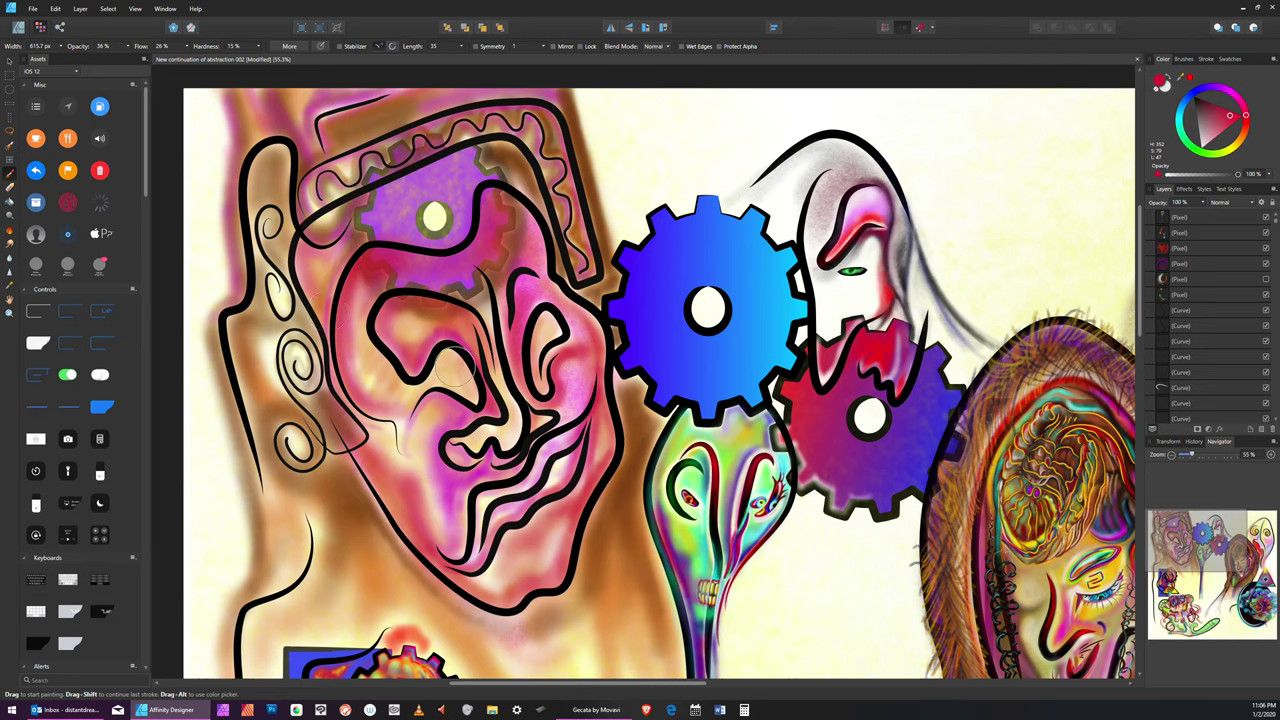
Shade the left eye's lower lid and the cheek below it in crimson with a brush about 237 px wide
key(])
key([)
key([)
key([)
key([)
key([)
key([)
mouse_move(454, 363)
mouse_down()
mouse_move(469, 391)
mouse_move(440, 378)
mouse_move(408, 392)
mouse_move(372, 348)
mouse_move(406, 472)
mouse_up()
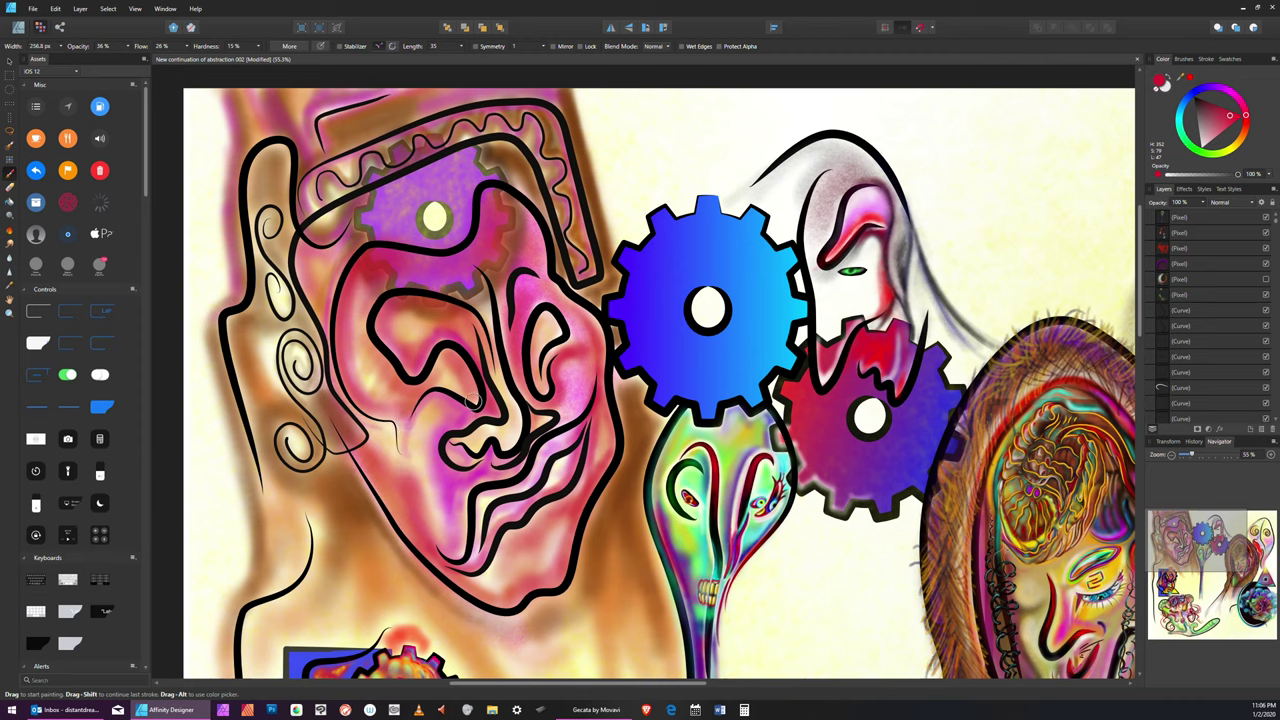
Deepen the crimson beneath the left eye and inside the right eye with a narrower brush
key(bracketleft)
key(bracketleft)
key(bracketleft)
drag(476, 393, 446, 390)
mouse_move(544, 318)
mouse_down()
mouse_move(545, 381)
mouse_move(572, 342)
mouse_move(554, 354)
mouse_move(577, 352)
mouse_move(574, 316)
mouse_move(564, 360)
mouse_move(582, 339)
mouse_move(556, 298)
mouse_up()
Shade the large face's right cheek and the area above the right end of the lips in crimson
key([)
key([)
key([)
key([)
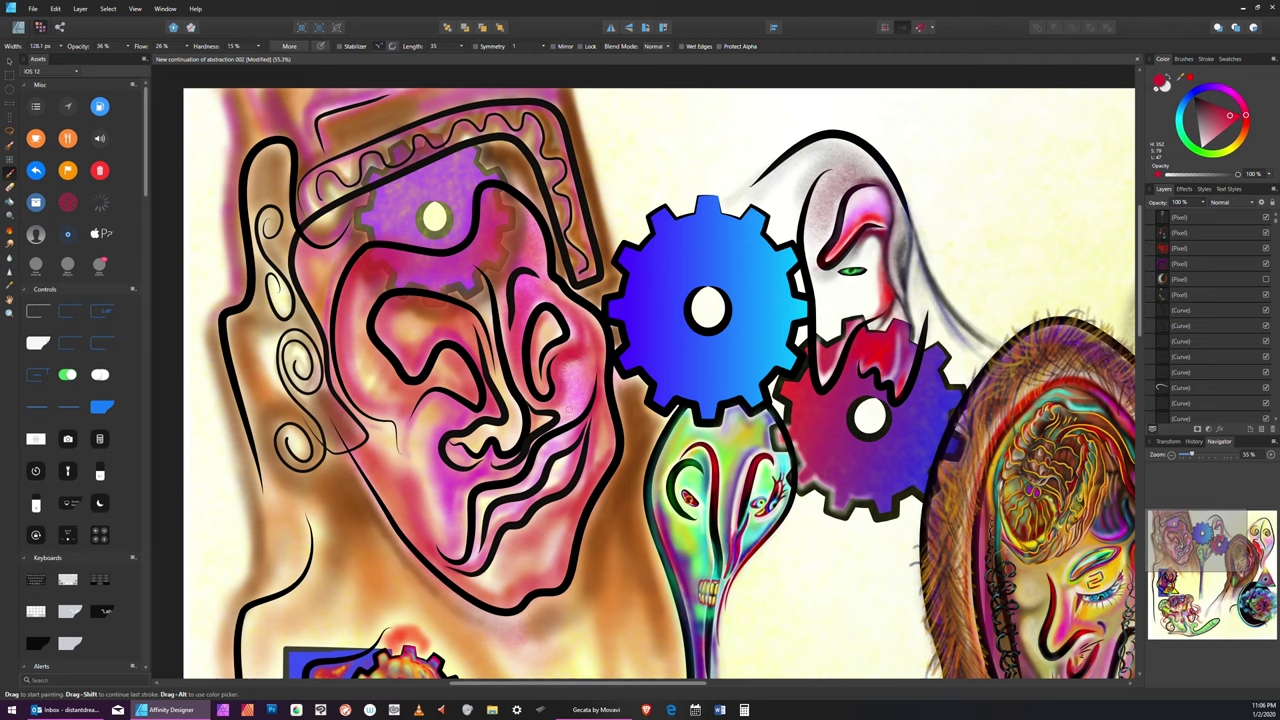
key(])
mouse_move(581, 363)
mouse_down()
mouse_move(562, 368)
mouse_move(561, 395)
mouse_up()
key(bracketleft)
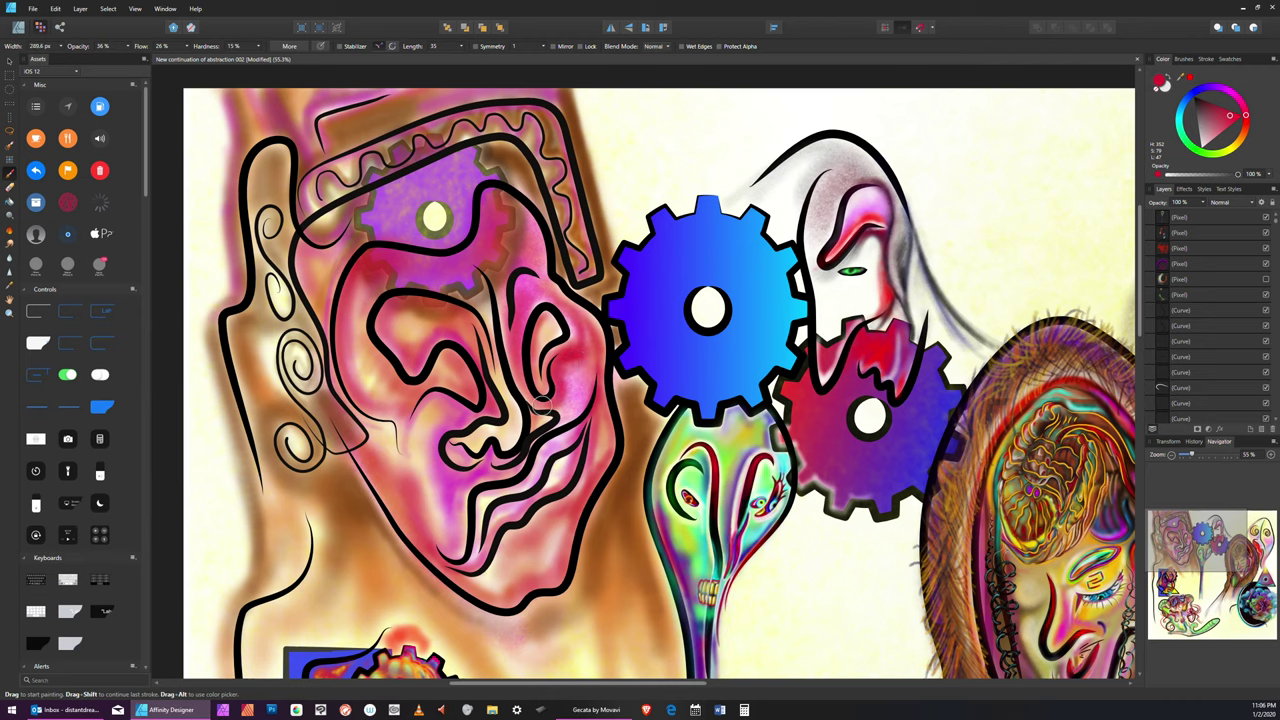
key([)
drag(581, 428, 569, 428)
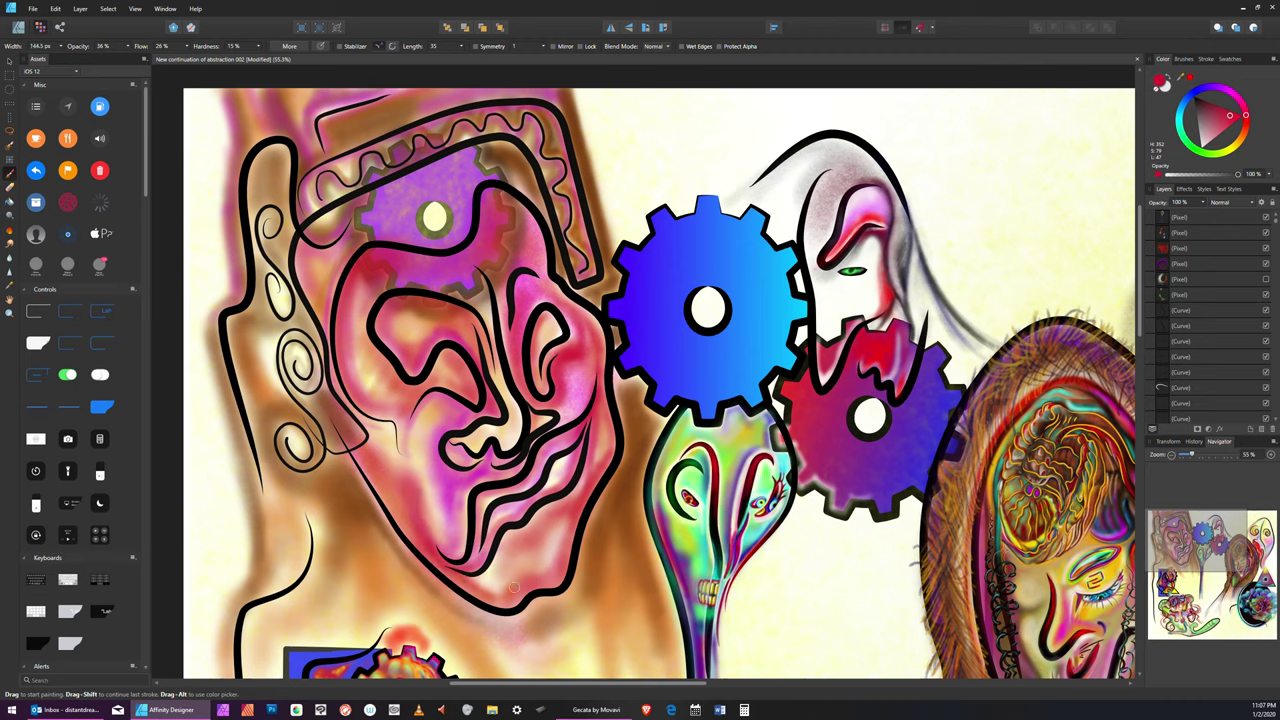
Fill the chin along the face's lower outline with crimson shading, using a brush about 253 px wide
key(])
key(])
drag(510, 588, 473, 581)
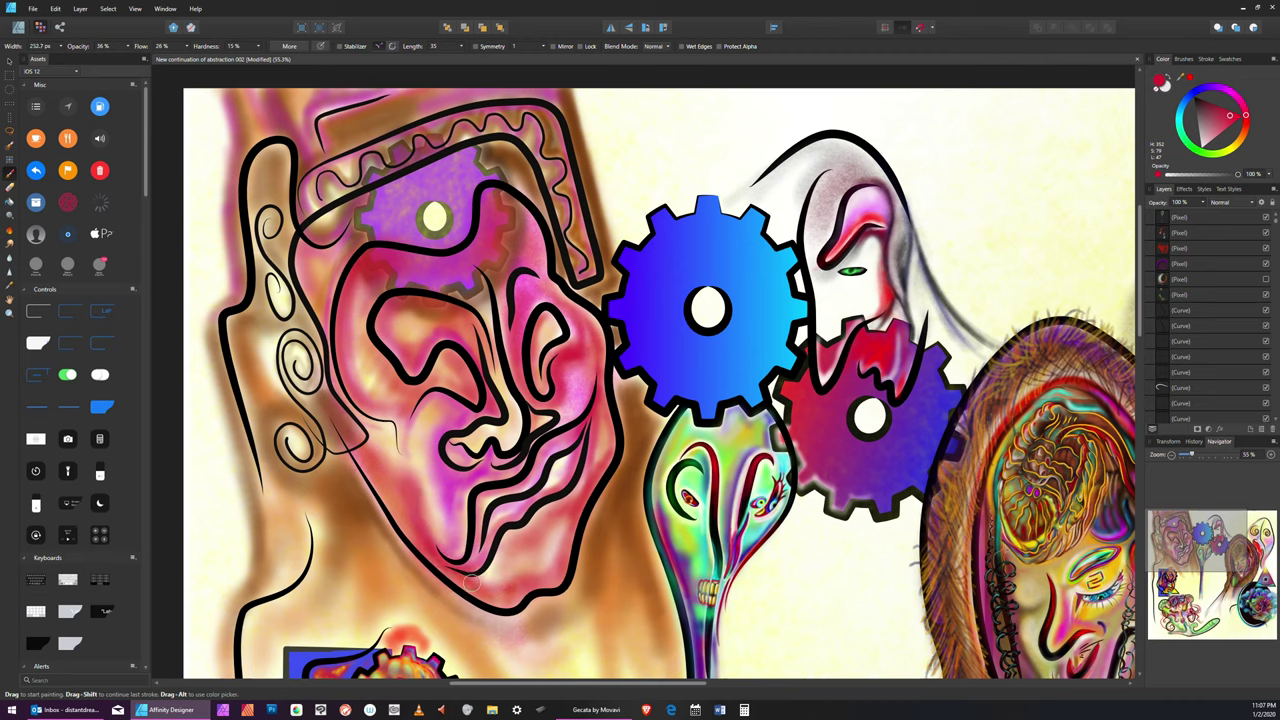
key(bracketright)
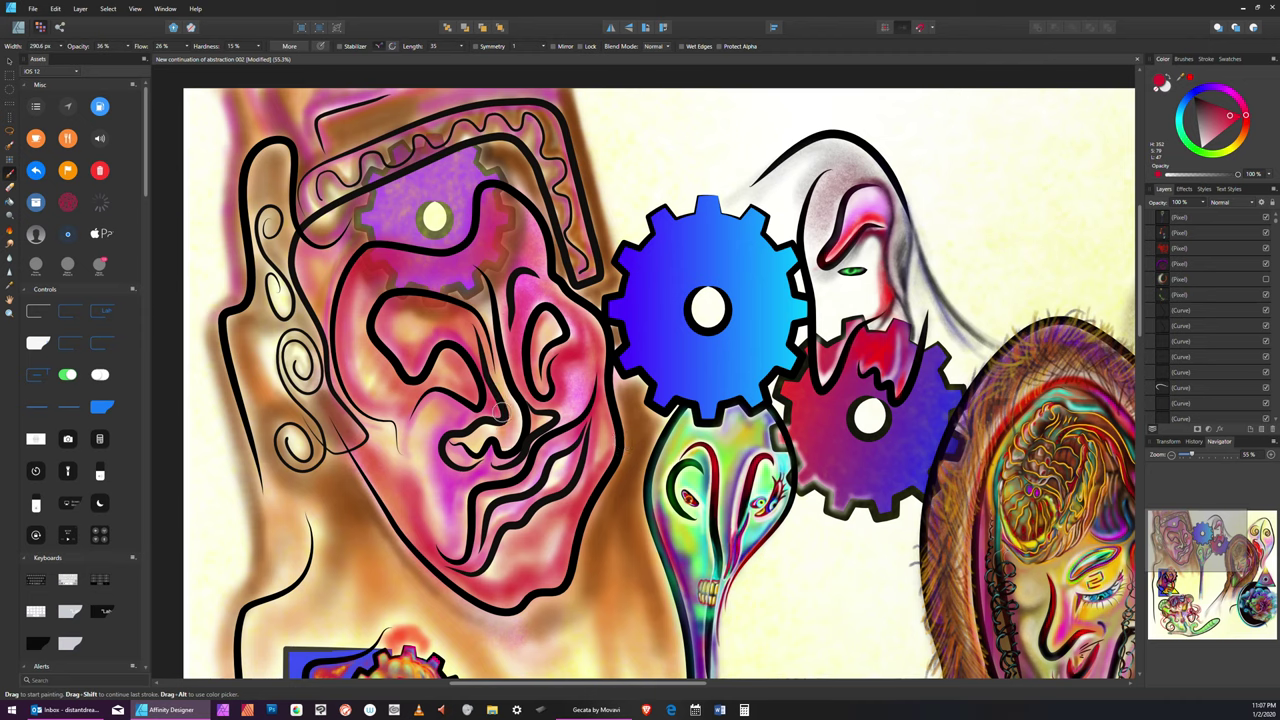
Shade the tip of the nose and the left nostril in crimson, adjusting the brush size
key(bracketleft)
key(bracketleft)
key(bracketright)
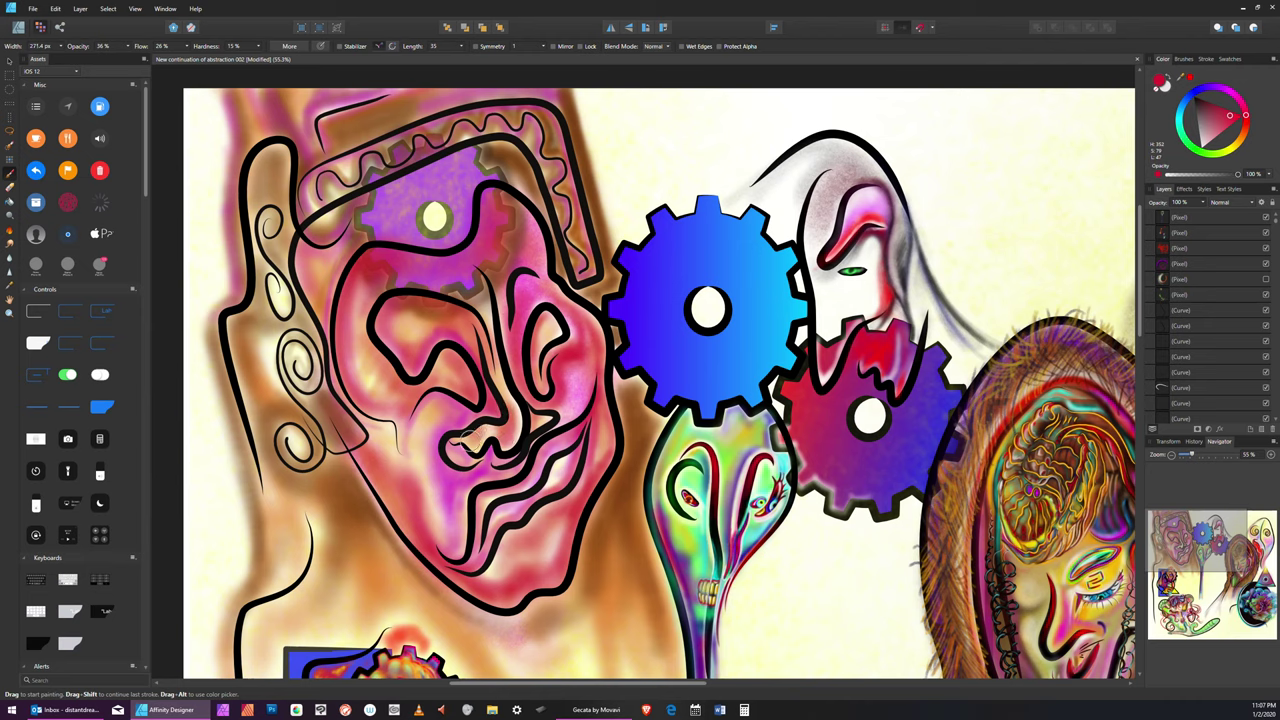
key(bracketleft)
key(bracketright)
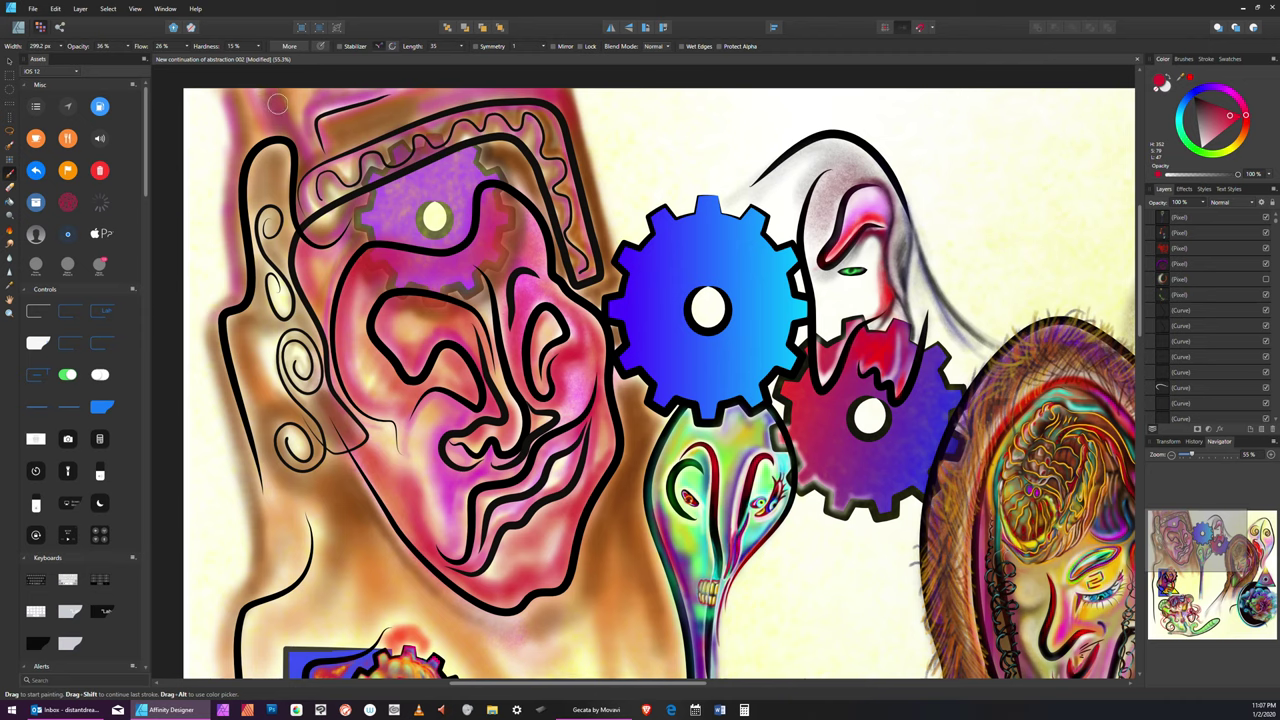
Add crimson shading to the upper left part of the headdress, narrowing the brush to about 101 px
key(bracketleft)
key(bracketleft)
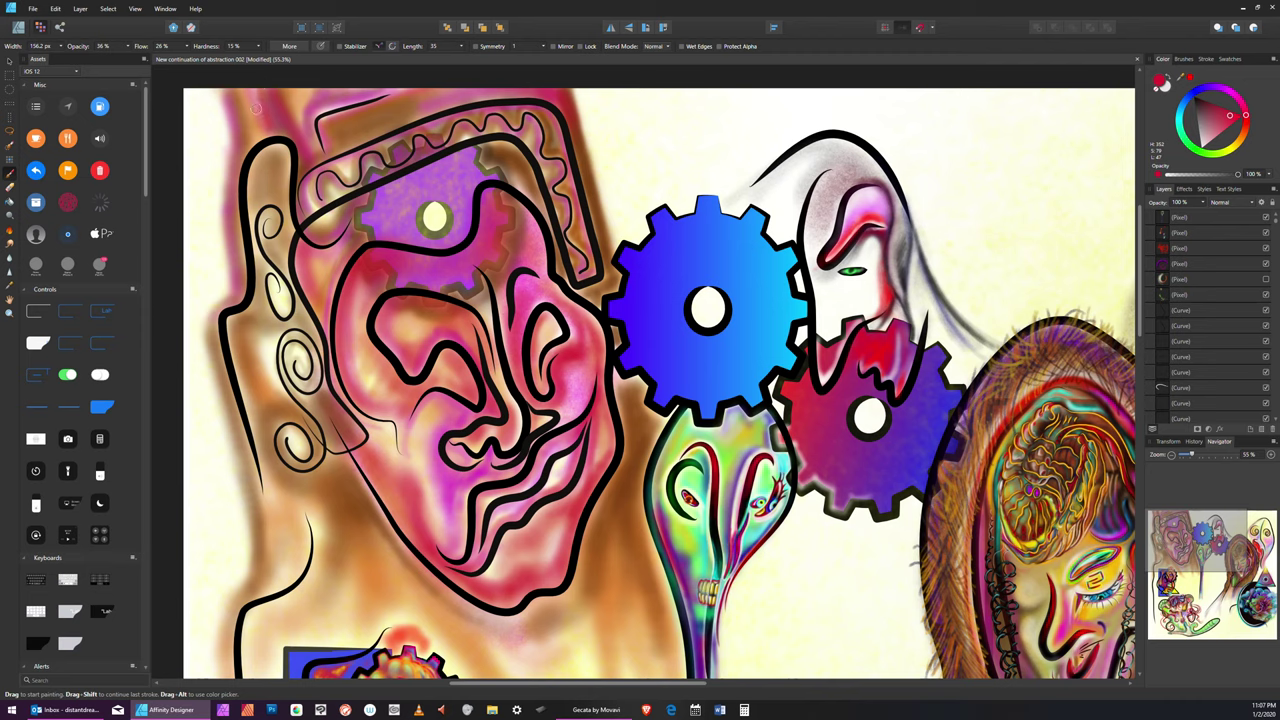
key(bracketright)
key(bracketright)
key(bracketright)
key(bracketleft)
key(bracketleft)
key(bracketleft)
key(bracketleft)
key(bracketleft)
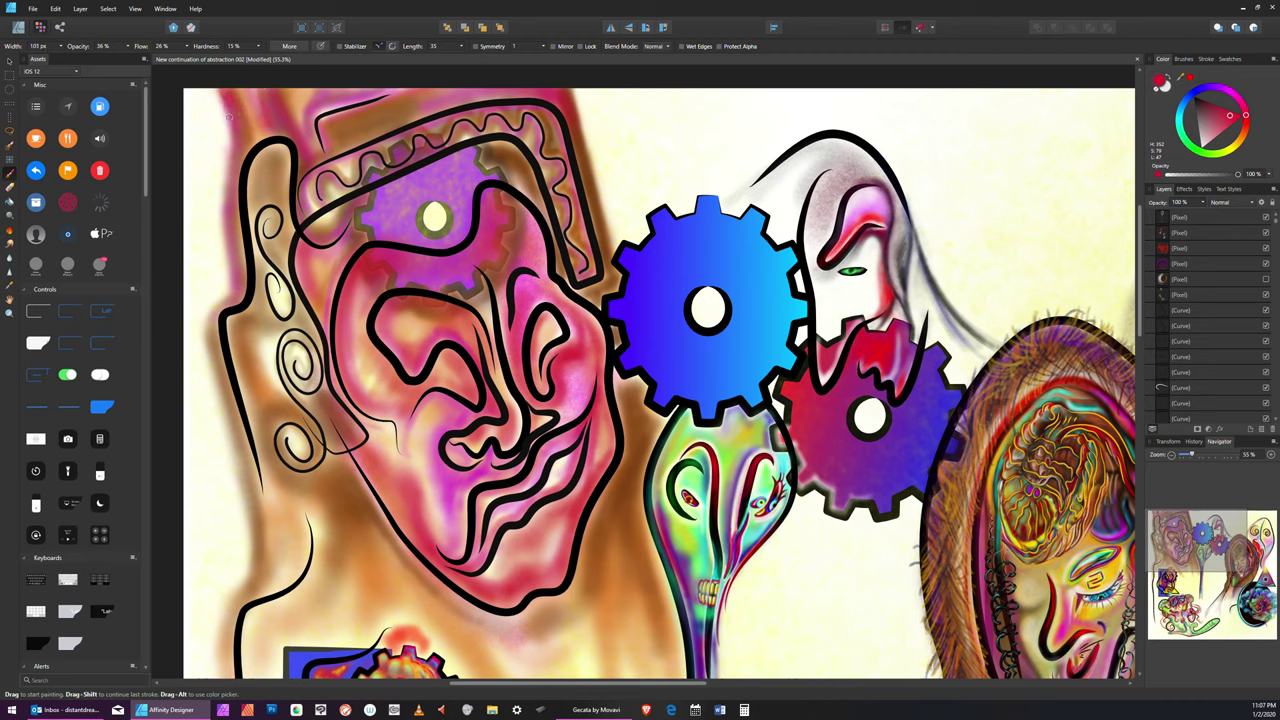
Shade the headdress's outer left edge in crimson down to the ear, widening the brush to about 236 px
key(bracketright)
drag(229, 154, 232, 288)
key(bracketright)
key(bracketright)
key(bracketright)
key(bracketright)
key(bracketright)
key(bracketright)
key(bracketright)
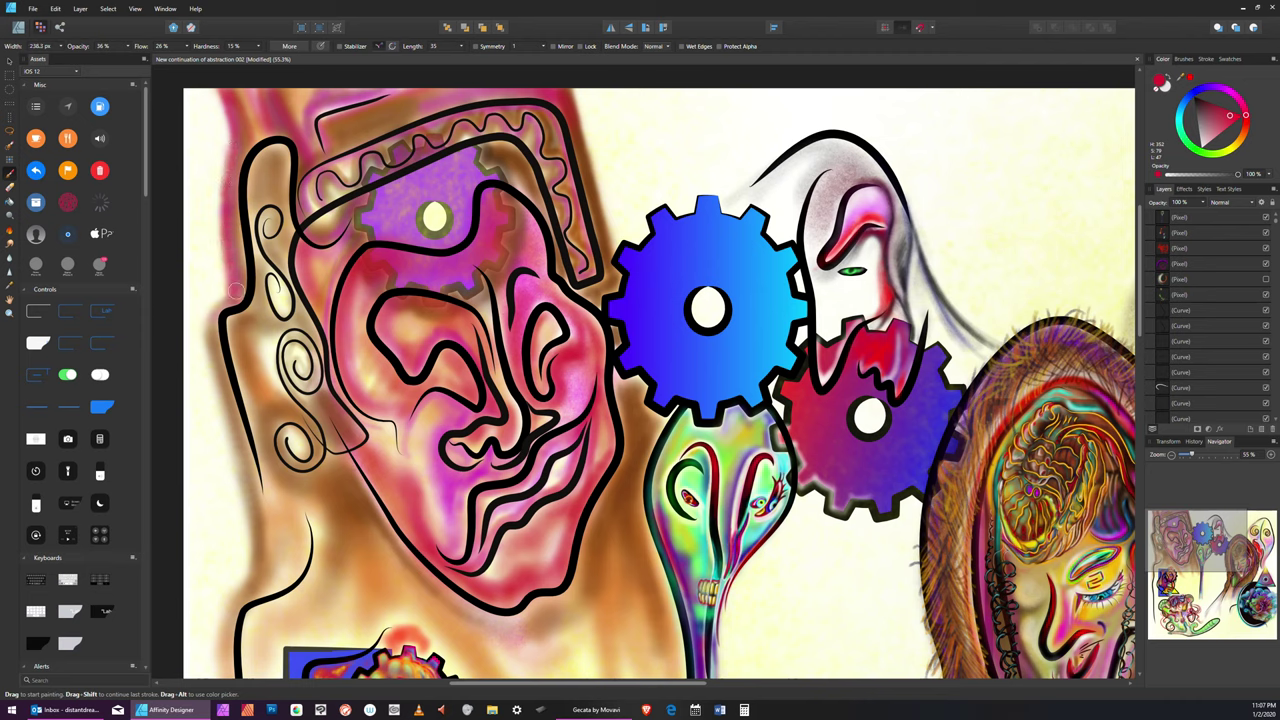
Run a crimson edge down the outer left side past the ear and neck with a brush about 112 px wide
key(bracketleft)
key(bracketleft)
key(bracketleft)
key(bracketleft)
key(bracketleft)
key(bracketleft)
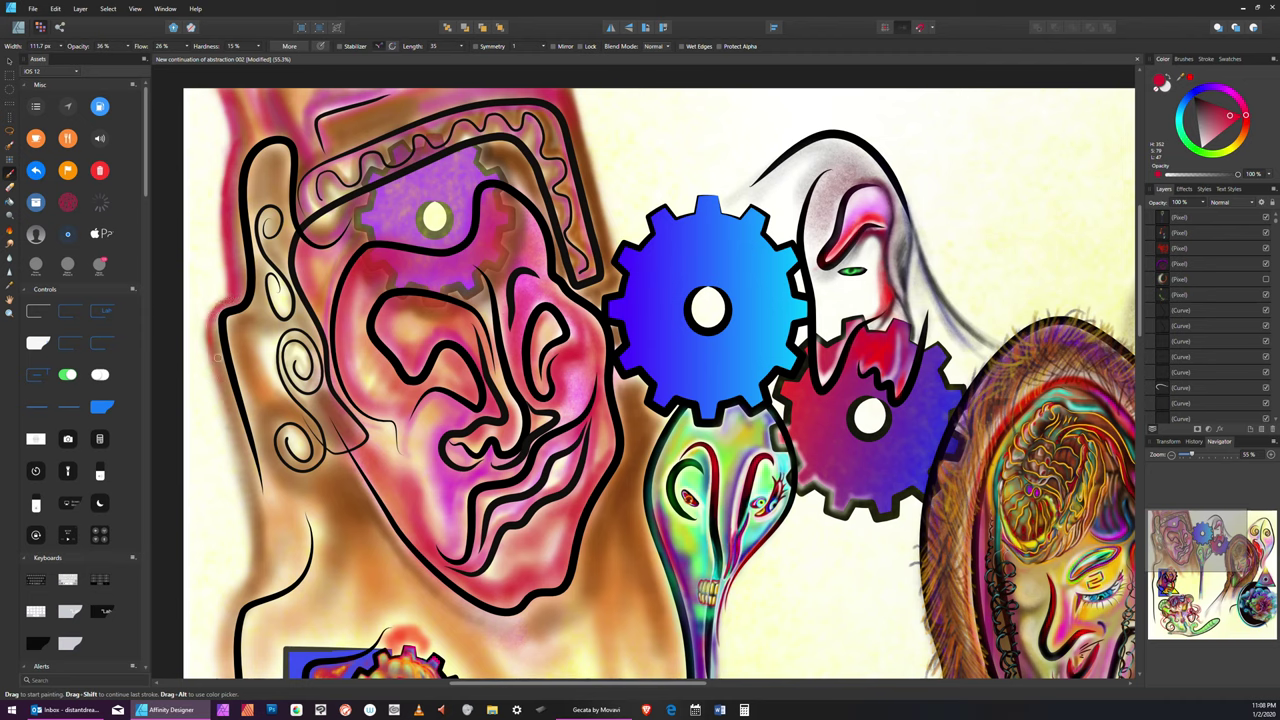
drag(211, 339, 256, 534)
drag(215, 362, 263, 536)
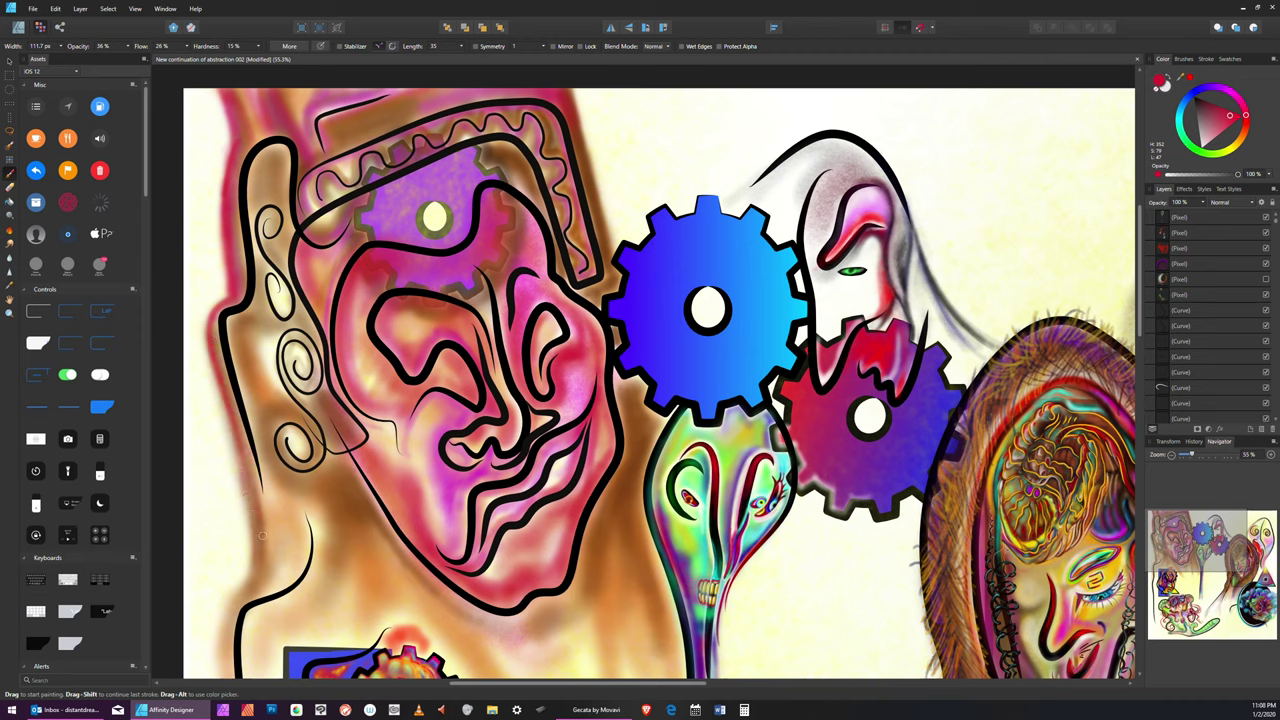
drag(225, 385, 235, 650)
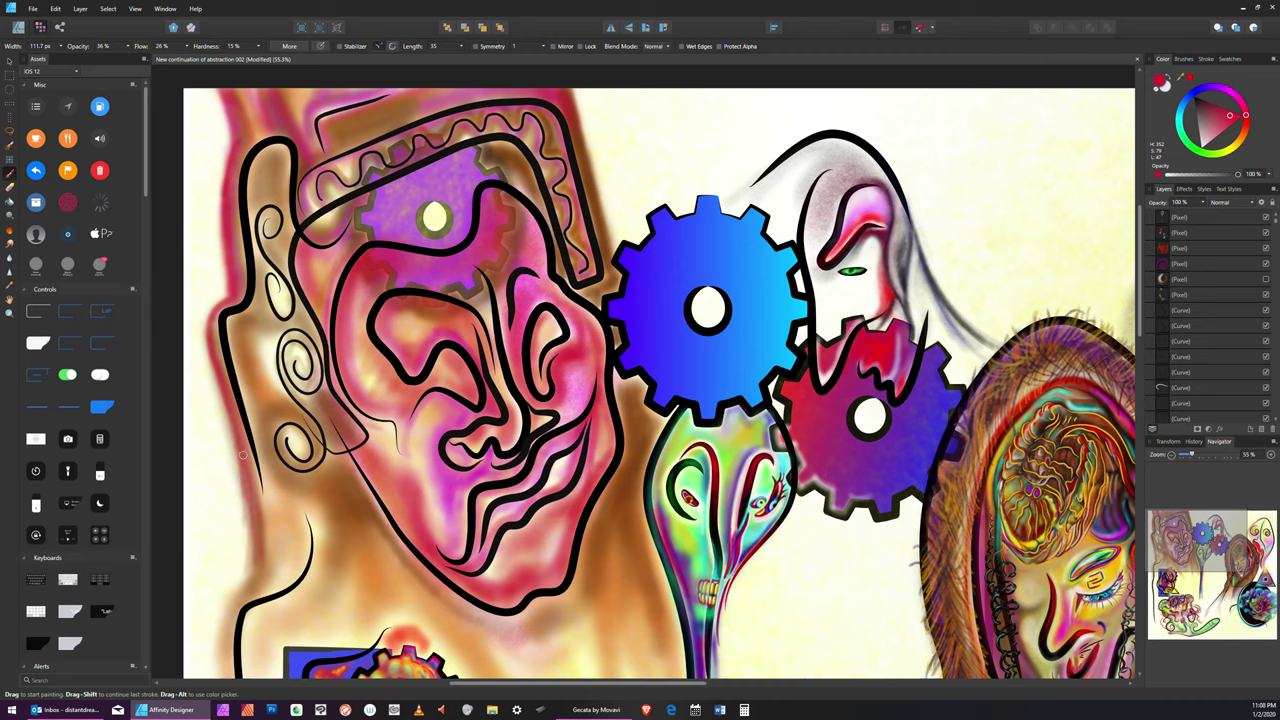
drag(243, 456, 250, 564)
mouse_move(244, 480)
mouse_down()
mouse_move(247, 572)
mouse_move(250, 481)
mouse_move(247, 568)
mouse_move(252, 495)
mouse_move(232, 596)
mouse_move(245, 580)
mouse_move(219, 663)
mouse_move(252, 578)
mouse_up()
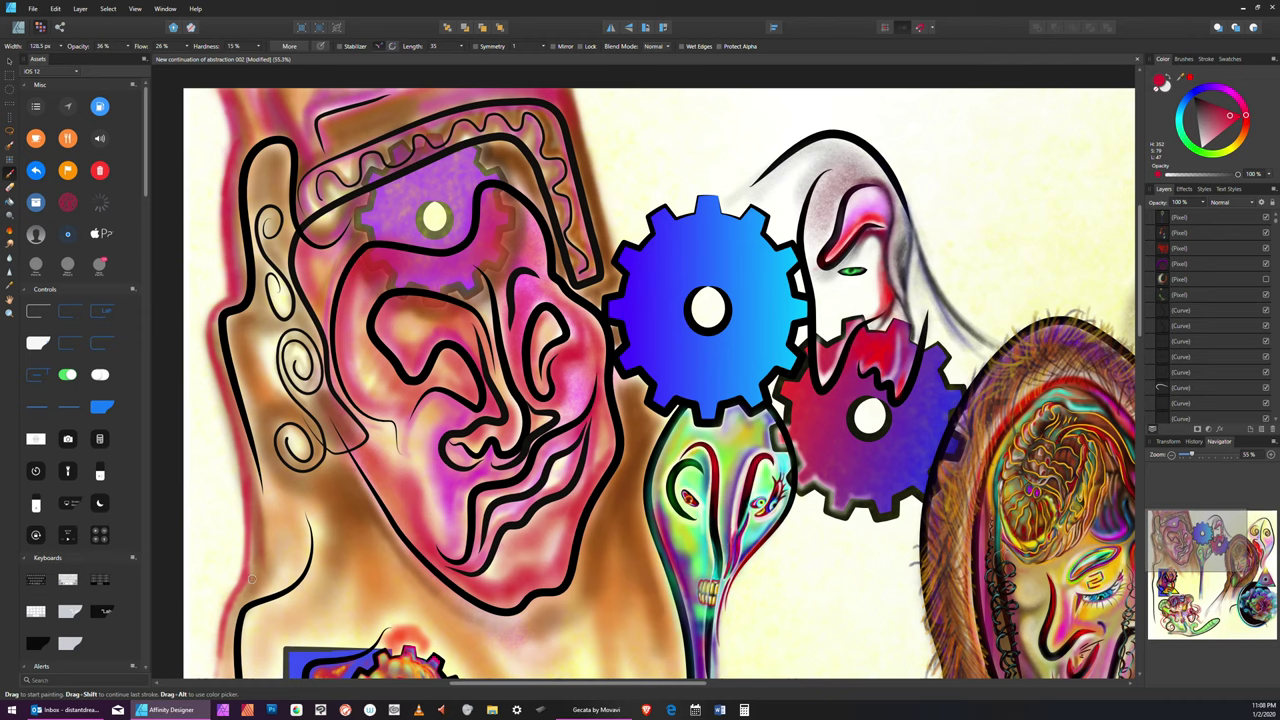
Continue the crimson edge down the outside of the figure's body line below the neck
click(8, 313)
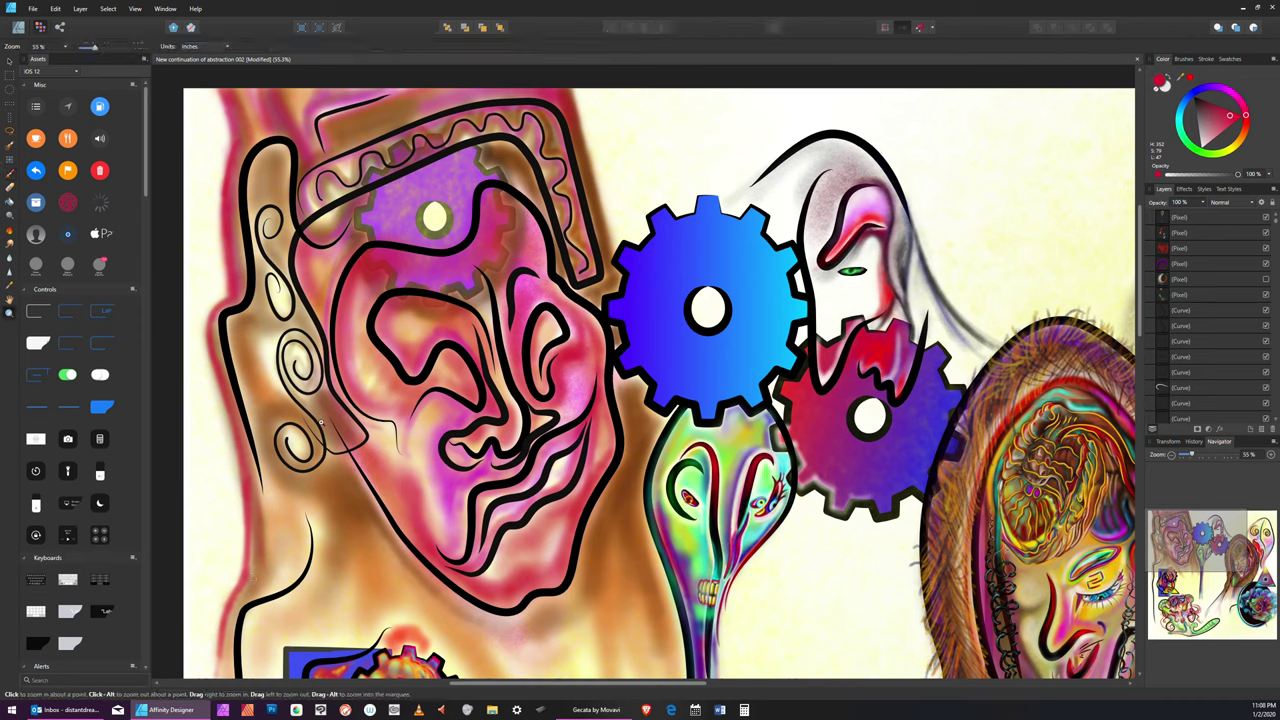
click(9, 298)
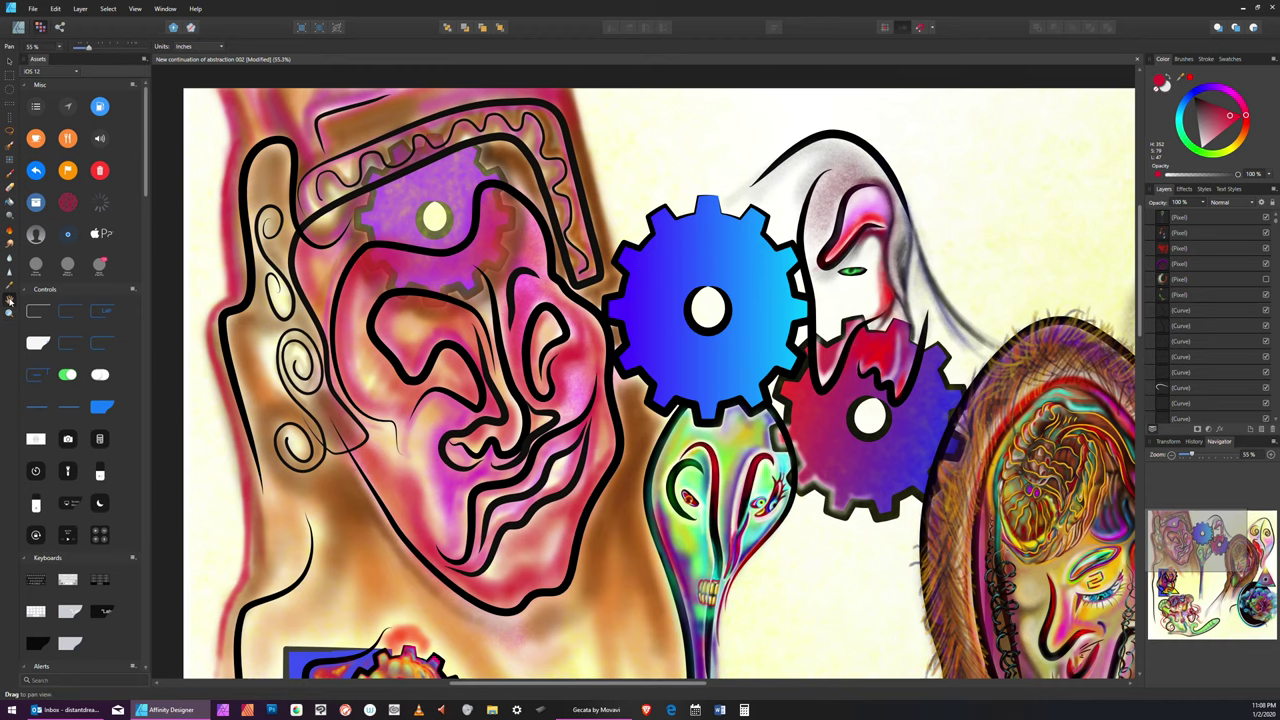
drag(366, 478, 370, 263)
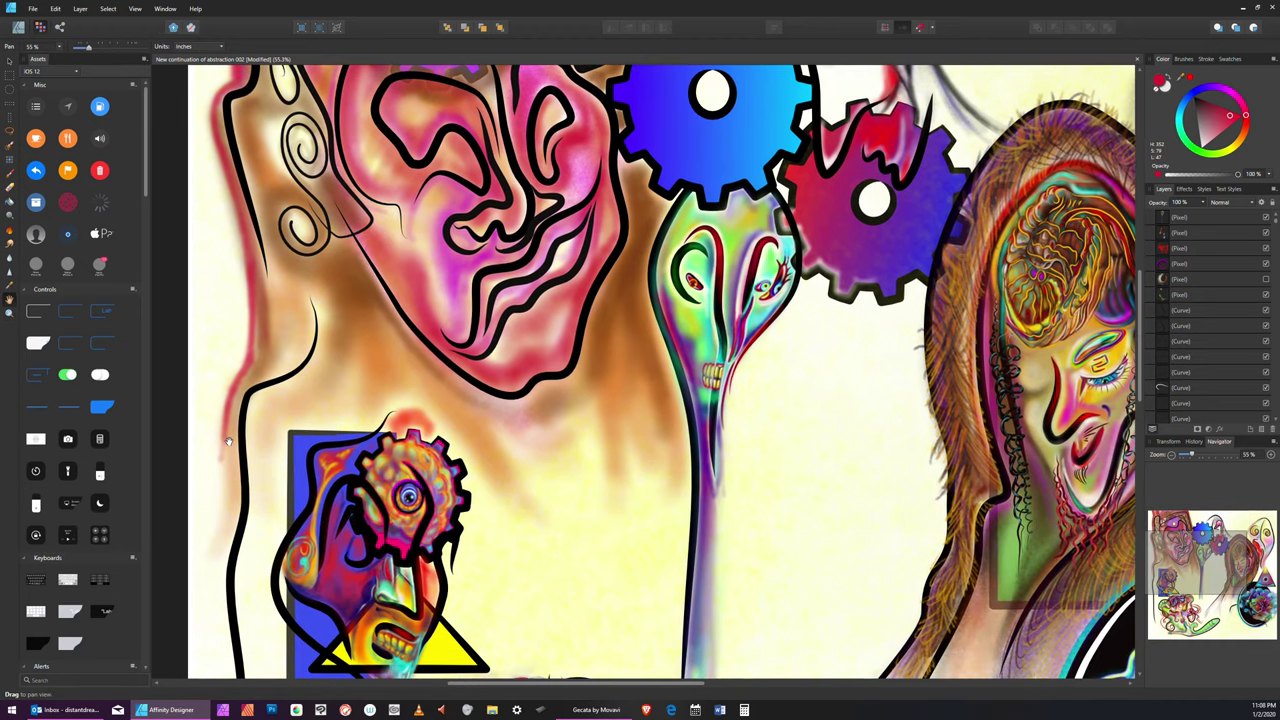
drag(229, 441, 226, 440)
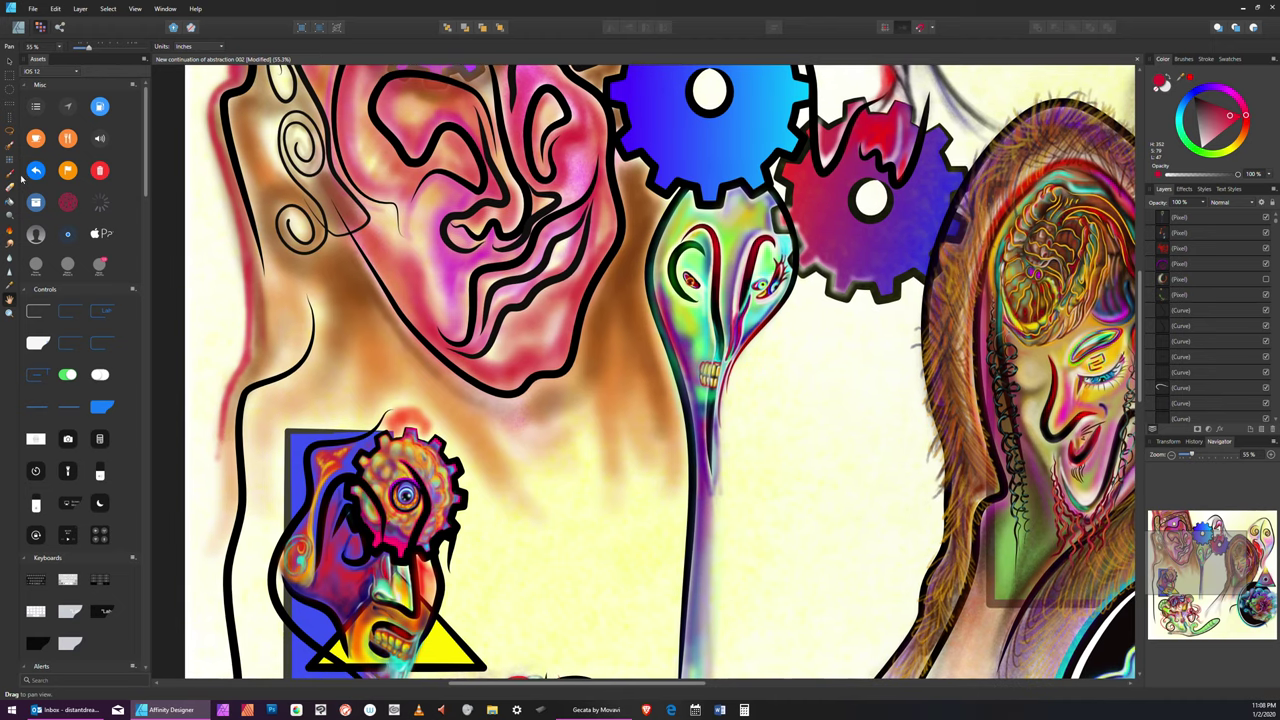
click(9, 173)
key(bracketleft)
mouse_move(225, 437)
mouse_down()
mouse_move(222, 485)
mouse_move(225, 428)
mouse_move(220, 515)
mouse_up()
key(bracketright)
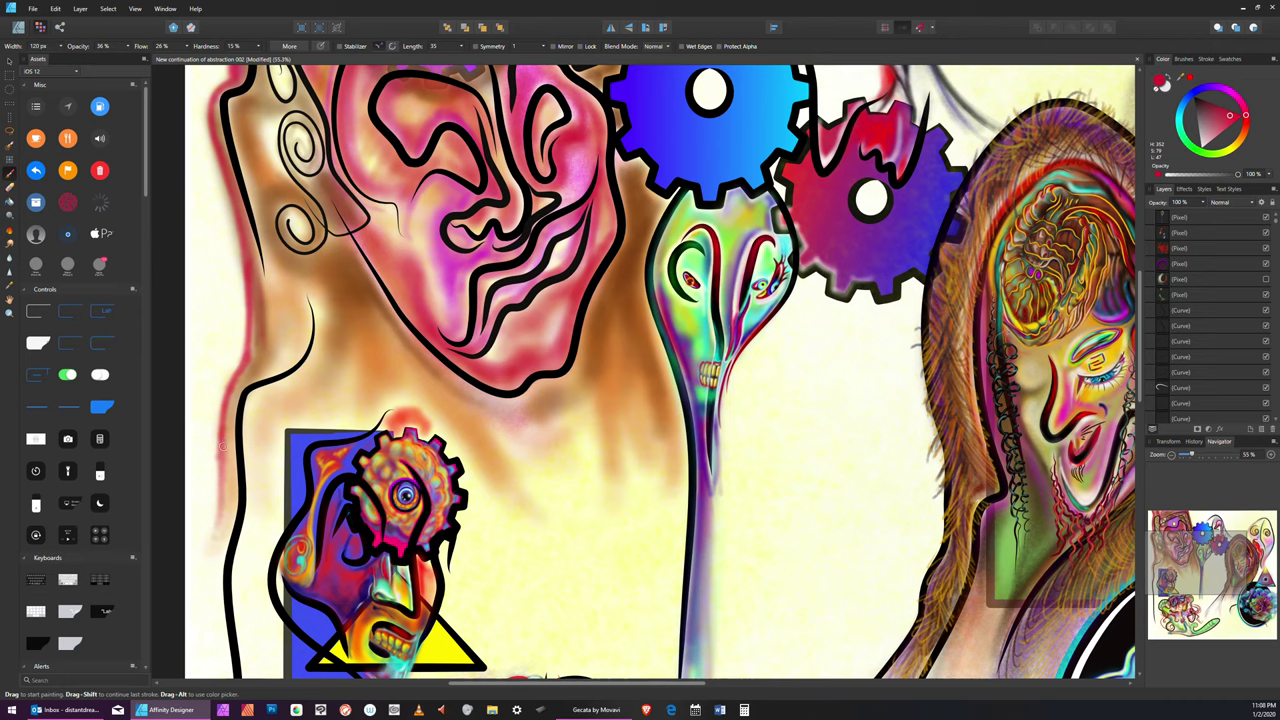
drag(219, 430, 222, 535)
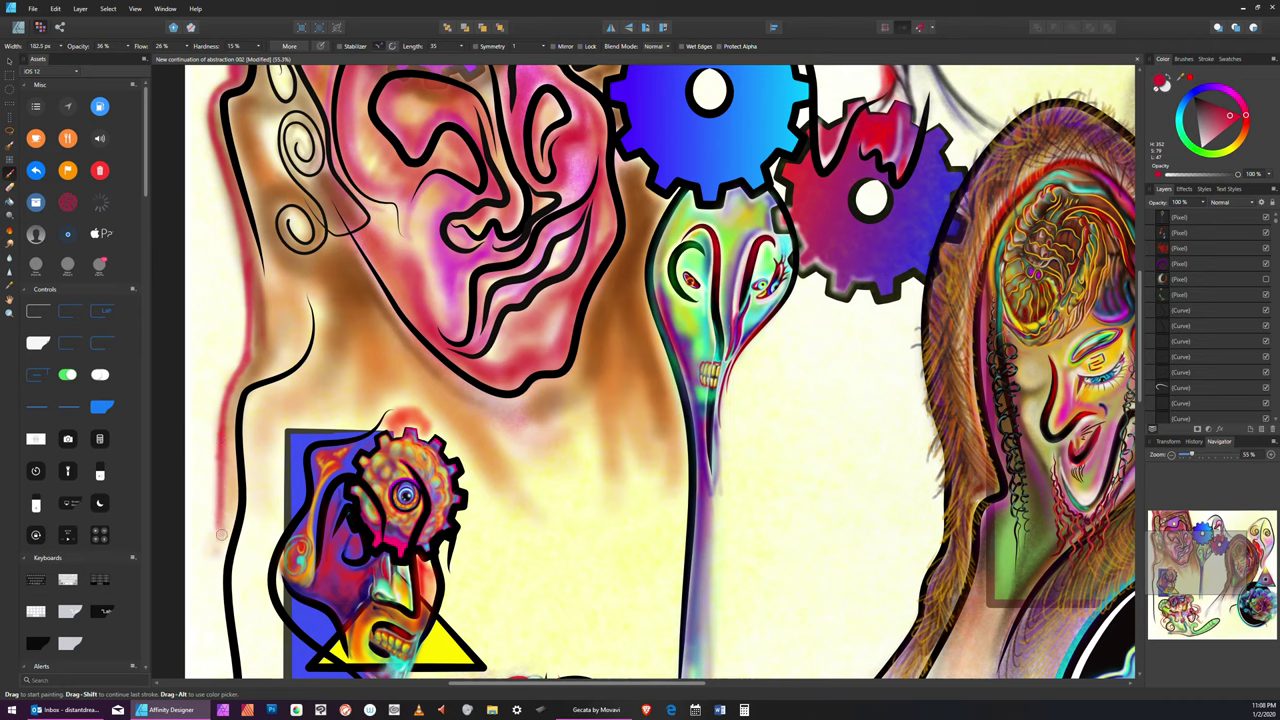
drag(225, 481, 215, 569)
drag(222, 503, 217, 601)
Widen the brush to 300 px and shade the base of the neck above the shoulder curve in crimson
key(bracketright)
key(bracketright)
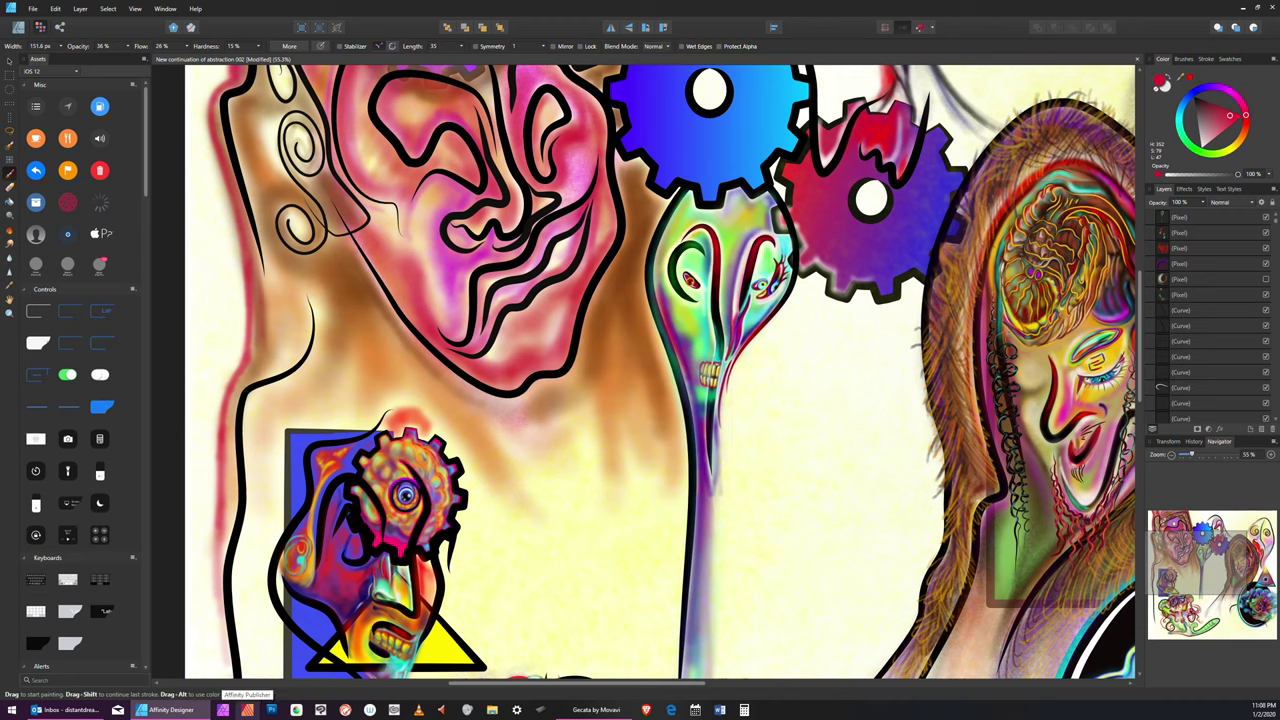
key(bracketright)
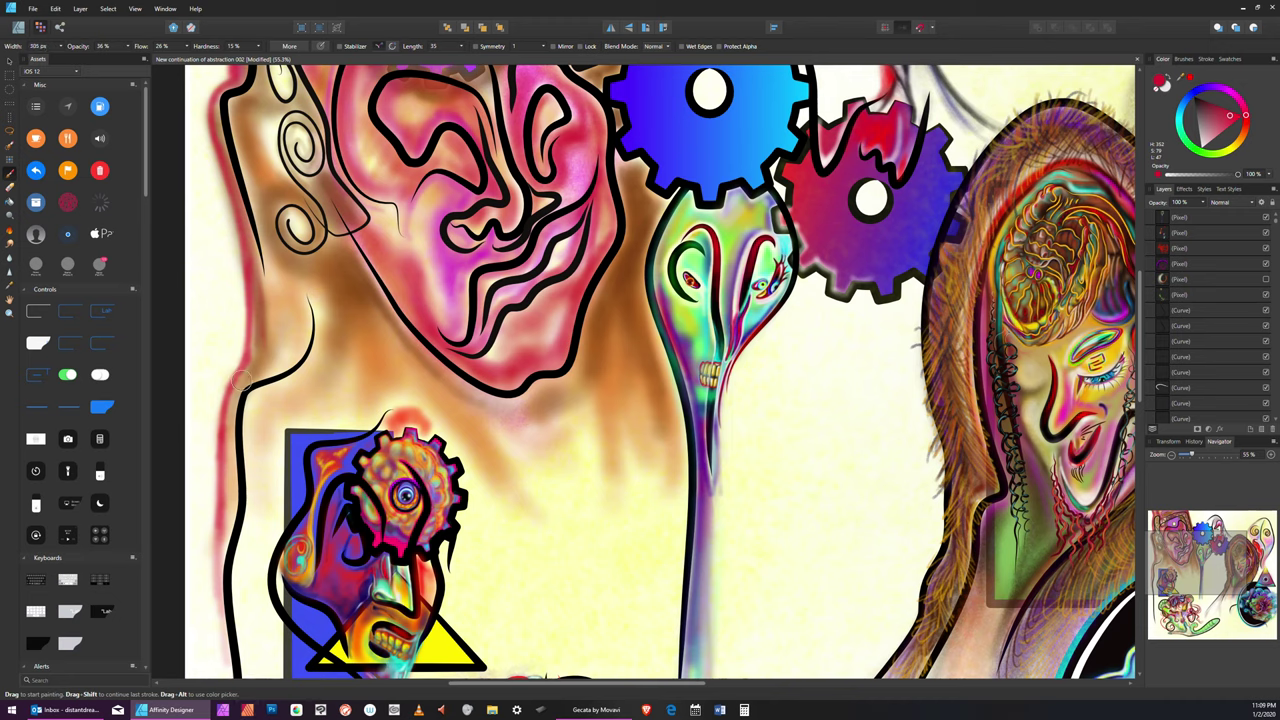
mouse_move(243, 384)
mouse_down()
mouse_move(287, 328)
mouse_move(264, 322)
mouse_move(270, 289)
mouse_move(275, 298)
mouse_up()
Strengthen the crimson along the outer body line below the shoulder with a brush narrowed to about 87 px
key(bracketleft)
key(bracketleft)
key(bracketleft)
key(bracketleft)
key(bracketleft)
key(bracketleft)
key(bracketleft)
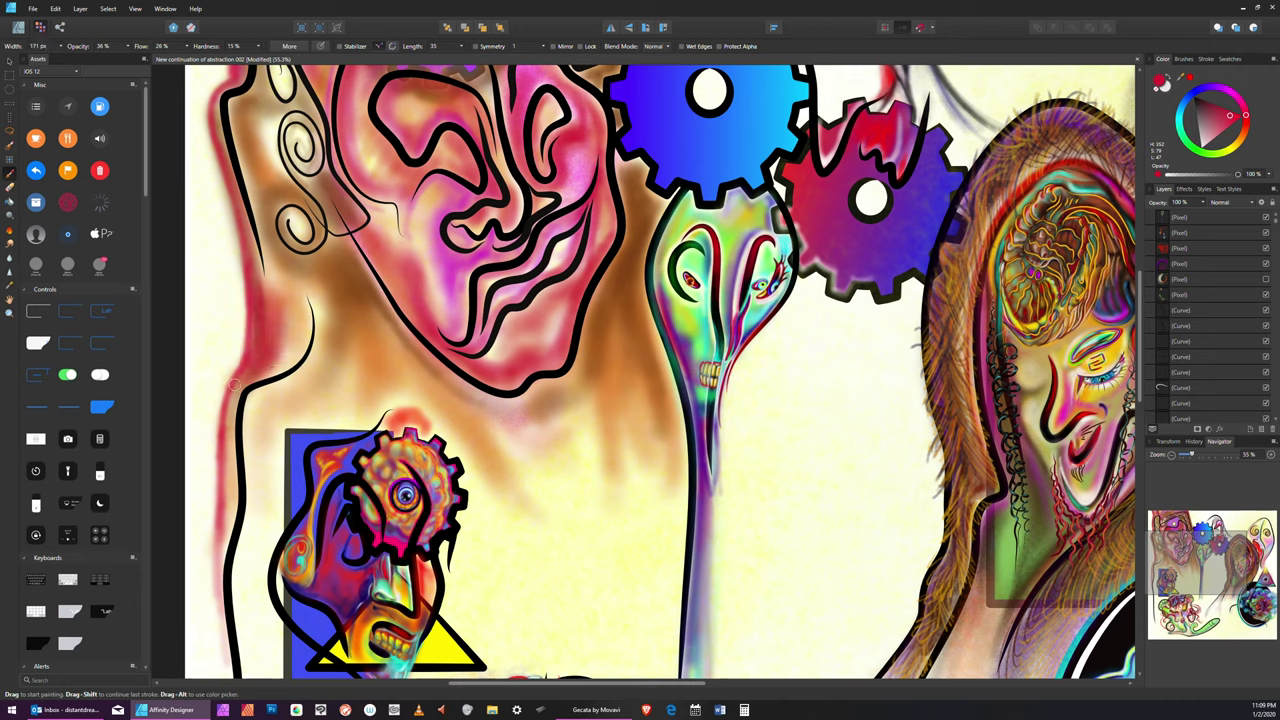
key(bracketleft)
key(bracketleft)
drag(236, 390, 220, 500)
Switch the brush colour to orange (hue 27) and shade inside the neck curve with a brush about 264 px wide
drag(1239, 108, 1242, 104)
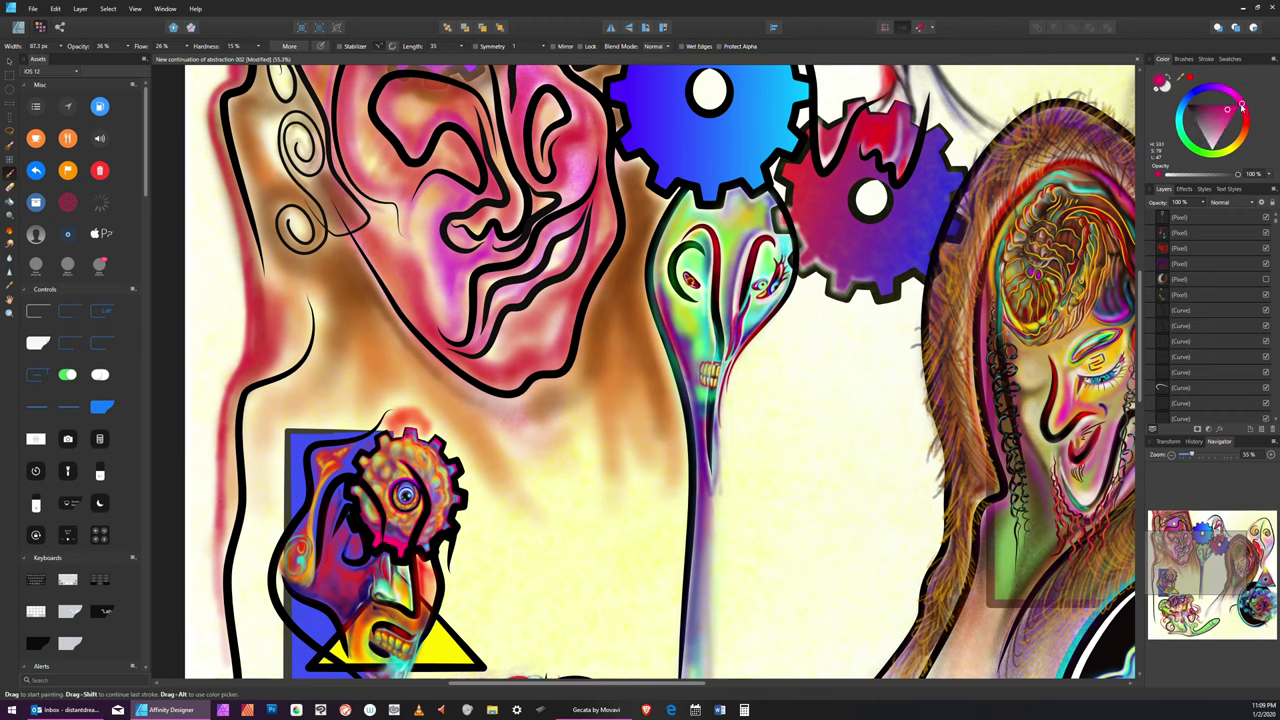
click(1243, 130)
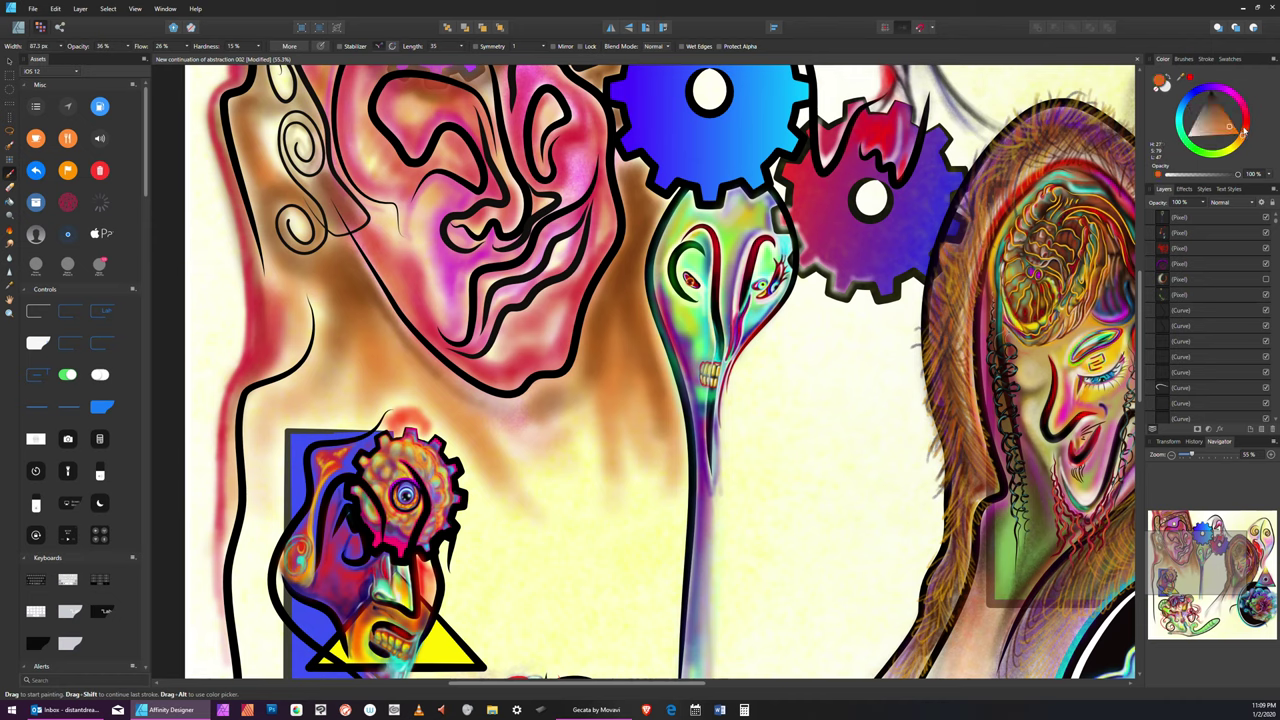
key(bracketright)
key(bracketright)
key(bracketright)
key(bracketright)
key(bracketright)
key(bracketright)
key(bracketleft)
key(bracketright)
key(bracketright)
key(bracketleft)
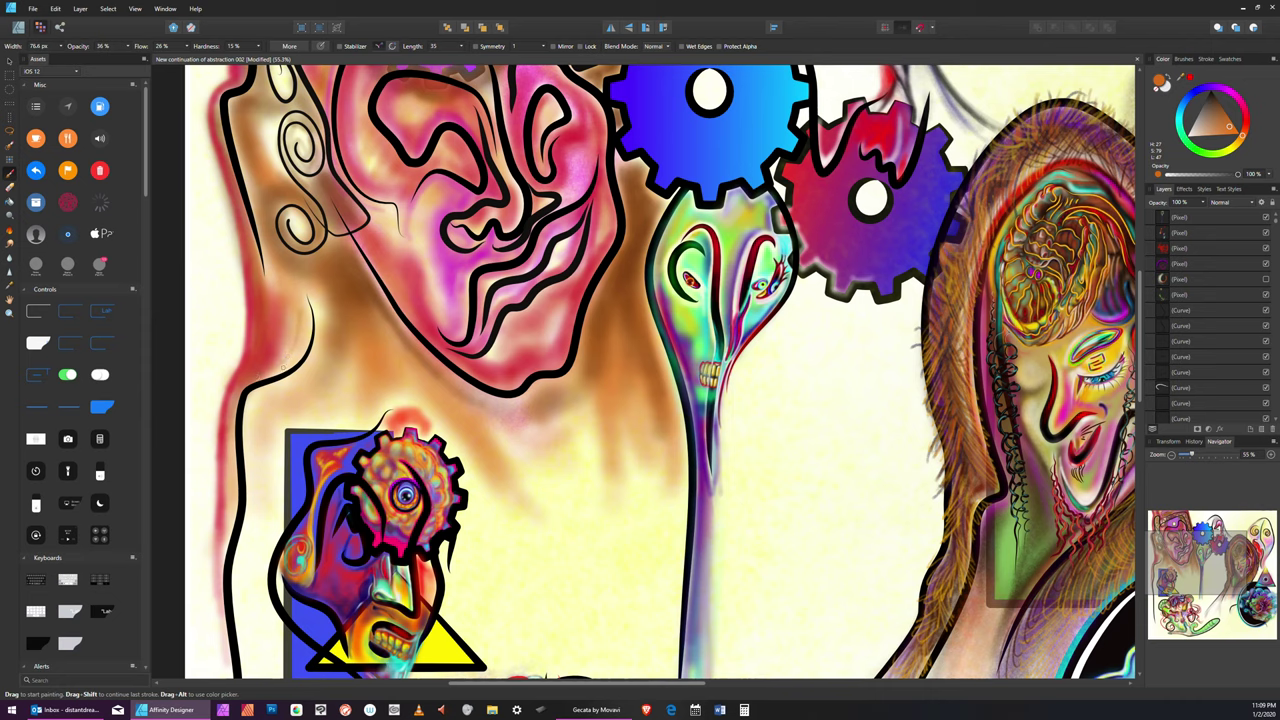
key(bracketright)
key(bracketright)
key(bracketright)
mouse_move(303, 295)
mouse_down()
mouse_move(299, 352)
mouse_move(284, 366)
mouse_up()
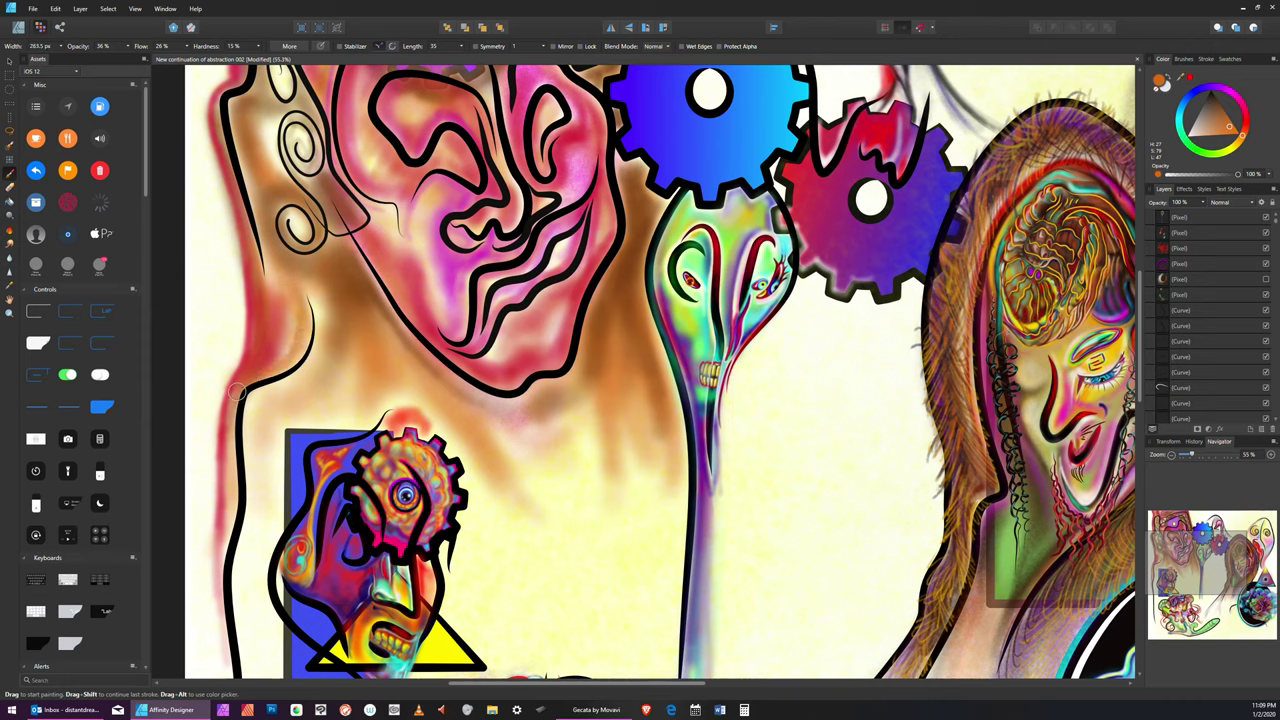
Change the colour to yellow (hue 62) and shade over the shoulder and neck edge with a brush about 319 px wide
key(bracketleft)
drag(1226, 150, 1233, 142)
key(bracketleft)
key(bracketright)
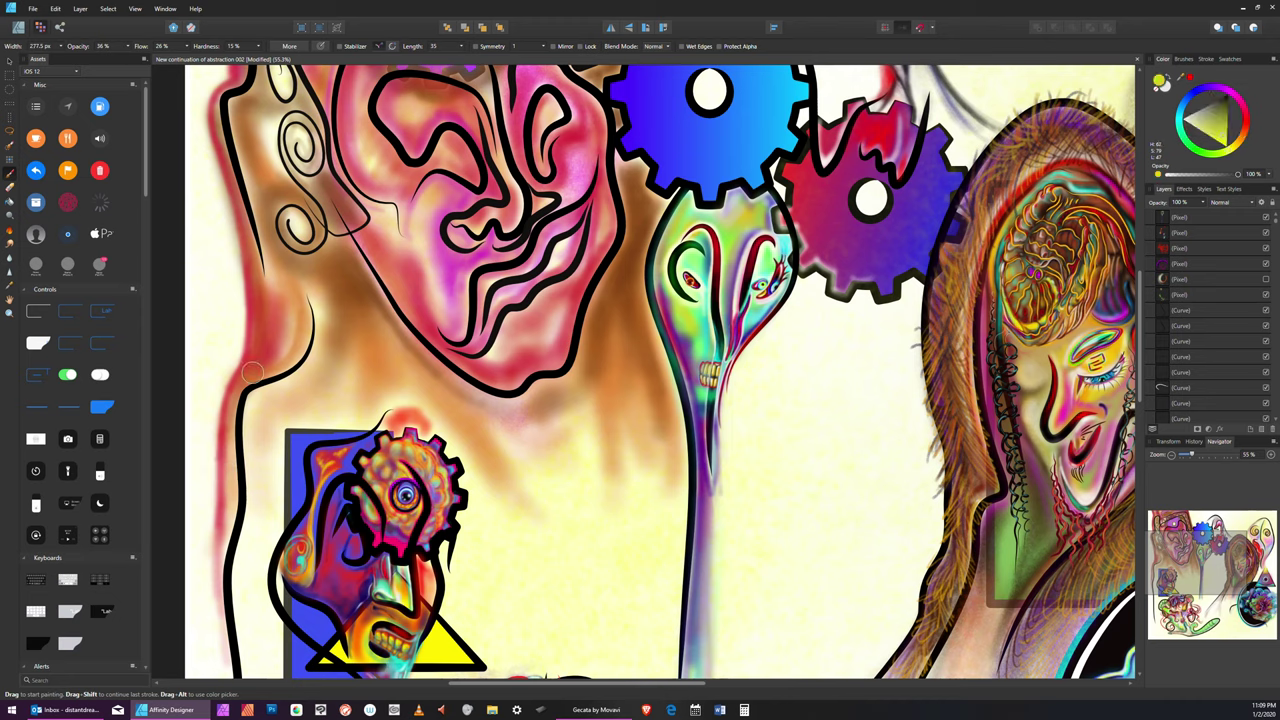
key(bracketright)
drag(228, 434, 257, 357)
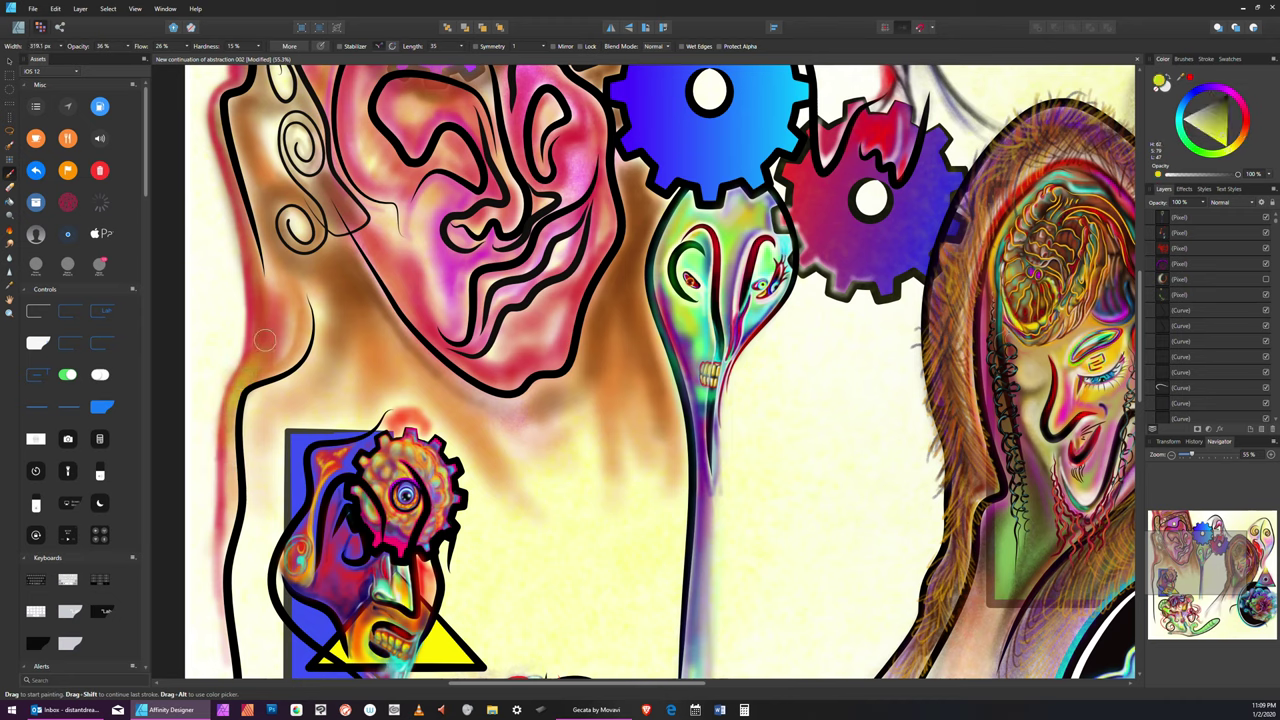
key(bracketright)
drag(226, 437, 270, 331)
Extend the yellow shading down the outer body line with a brush about 192 px wide
key(bracketleft)
key(bracketleft)
key(bracketleft)
key(bracketleft)
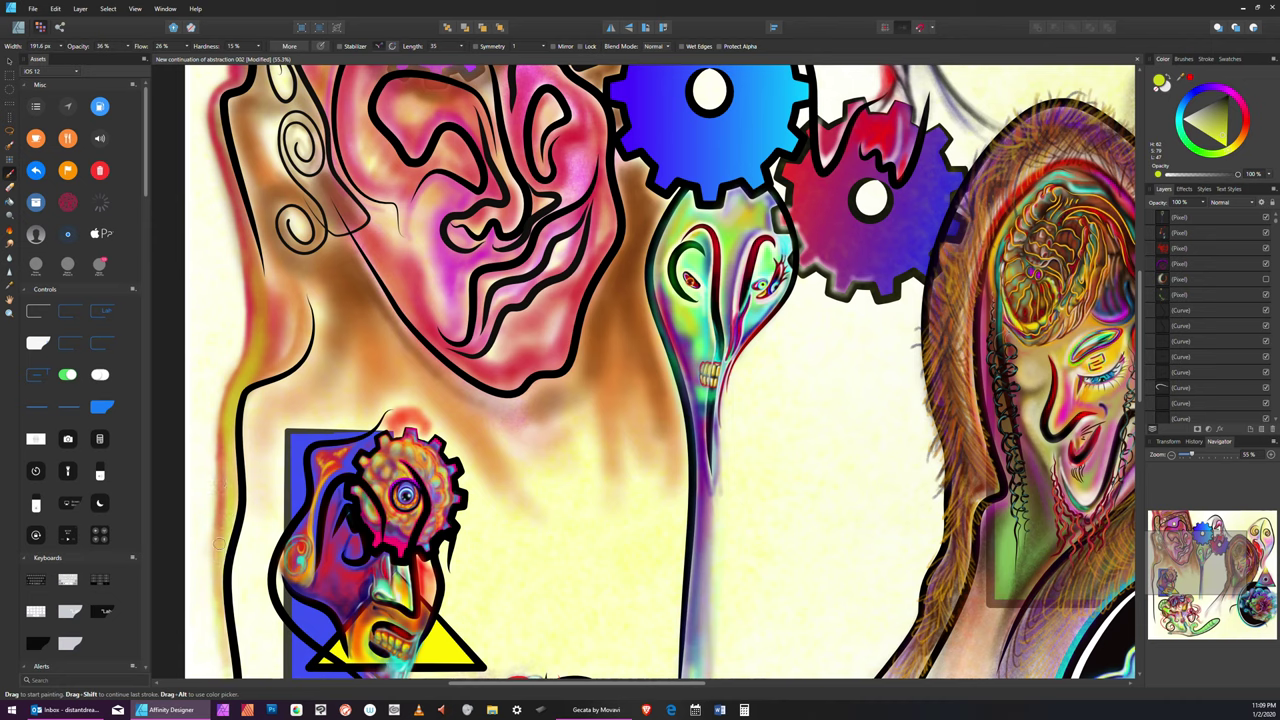
Change the brush colour to turquoise (hue 178) and shade inside the neck curve and down the body line, about 278 px wide
key(])
click(1175, 120)
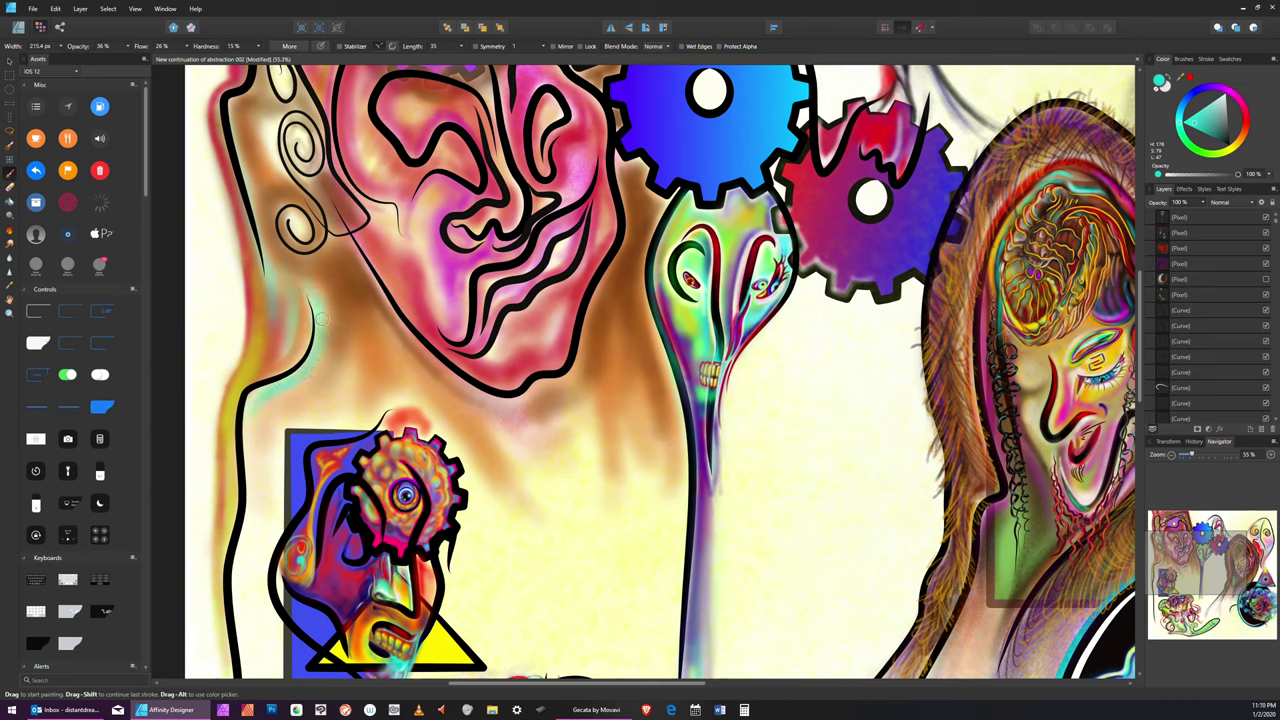
key(bracketright)
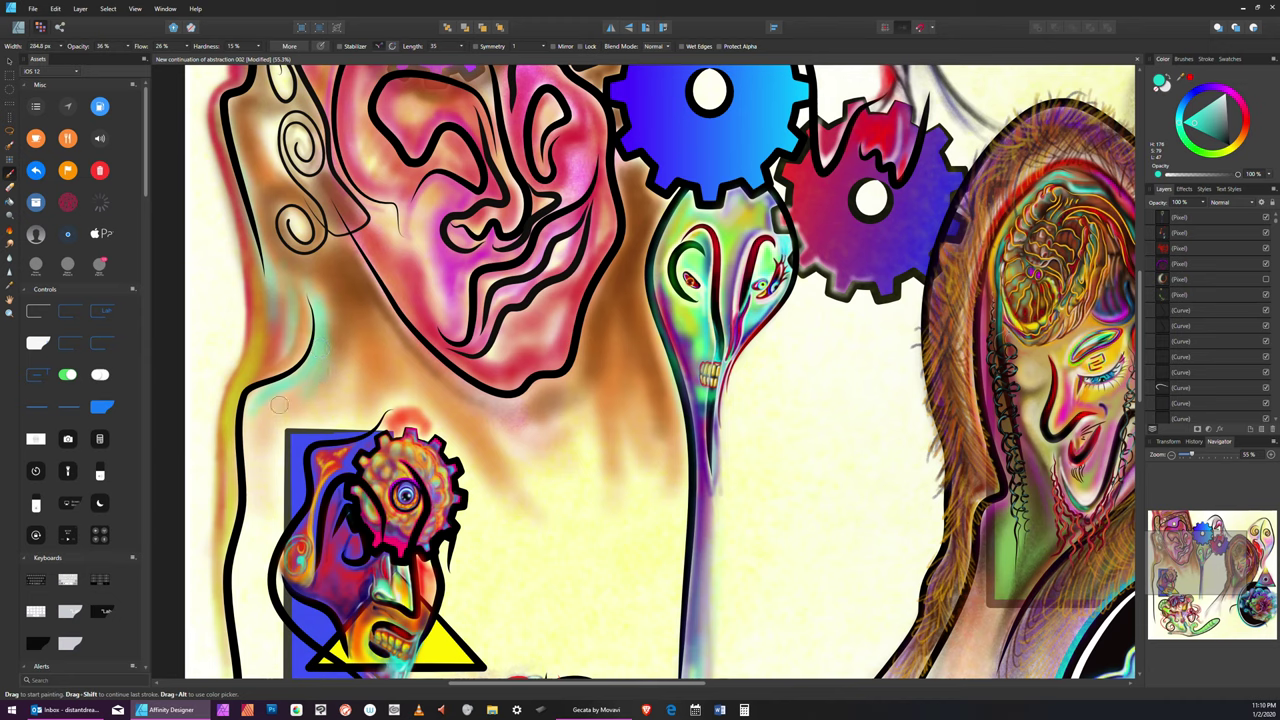
key(])
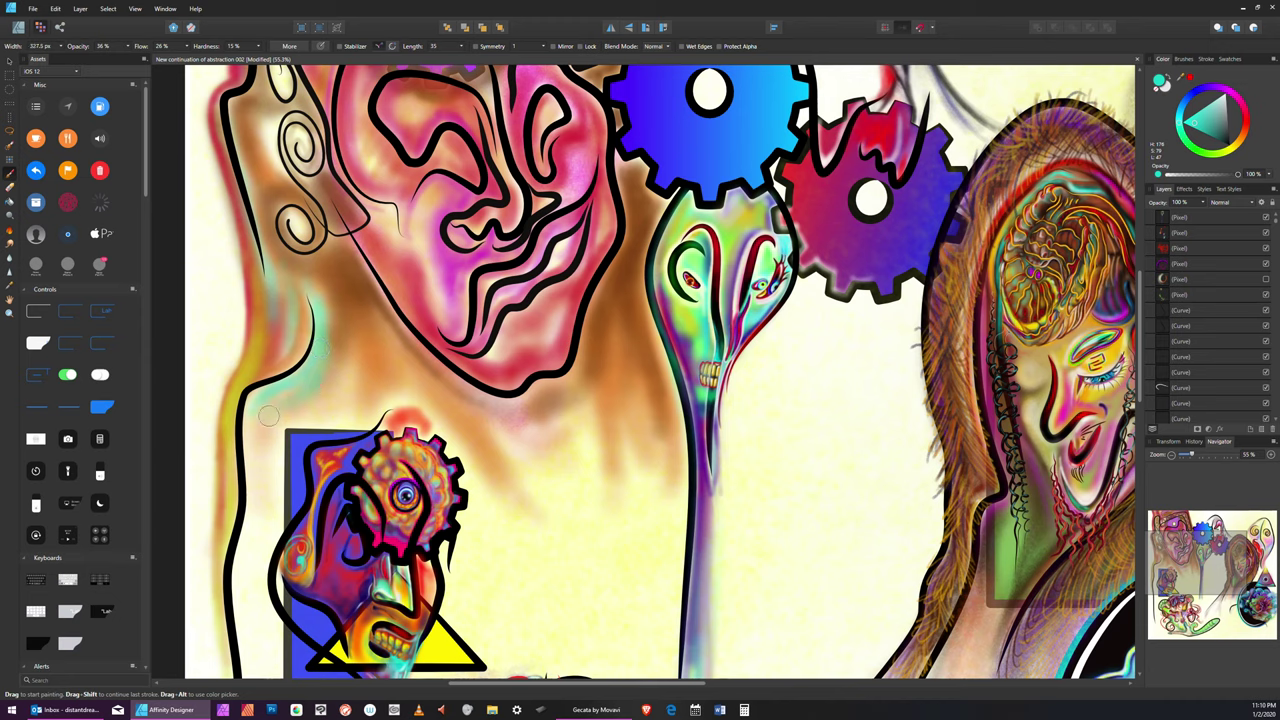
key(bracketleft)
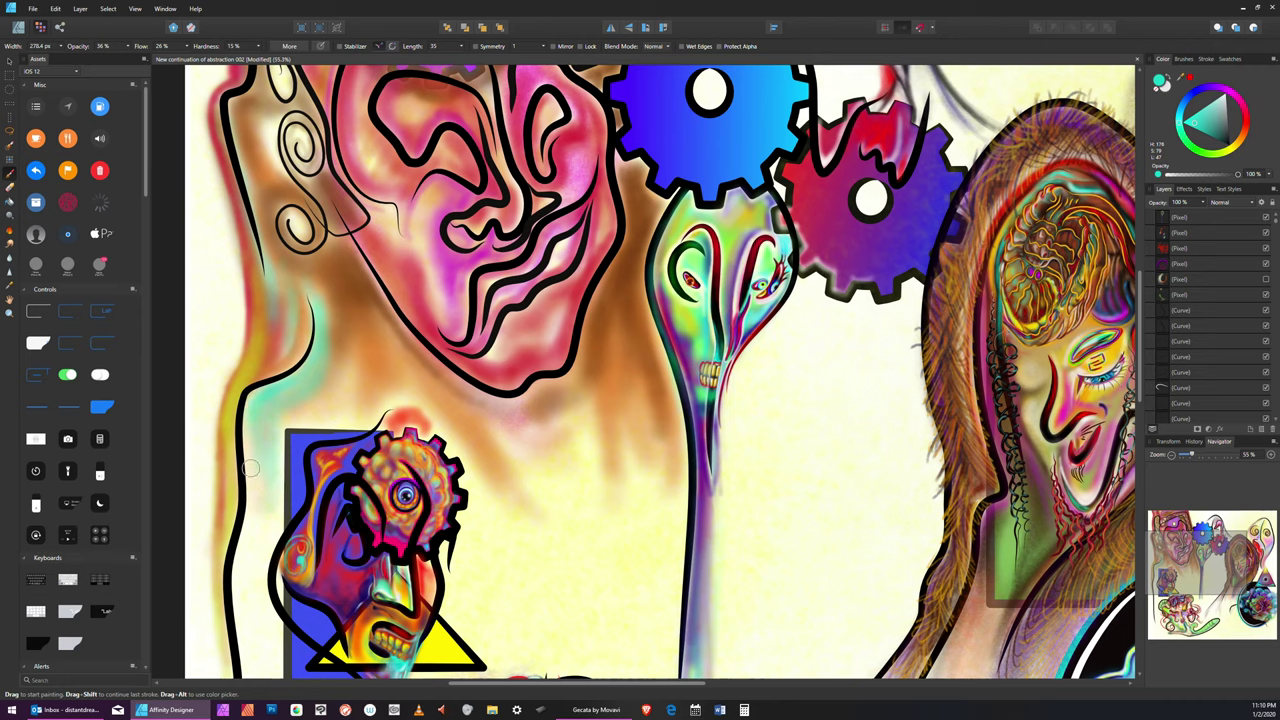
mouse_move(250, 516)
mouse_down()
mouse_move(249, 645)
mouse_move(269, 461)
mouse_move(272, 550)
mouse_move(272, 499)
mouse_move(262, 540)
mouse_up()
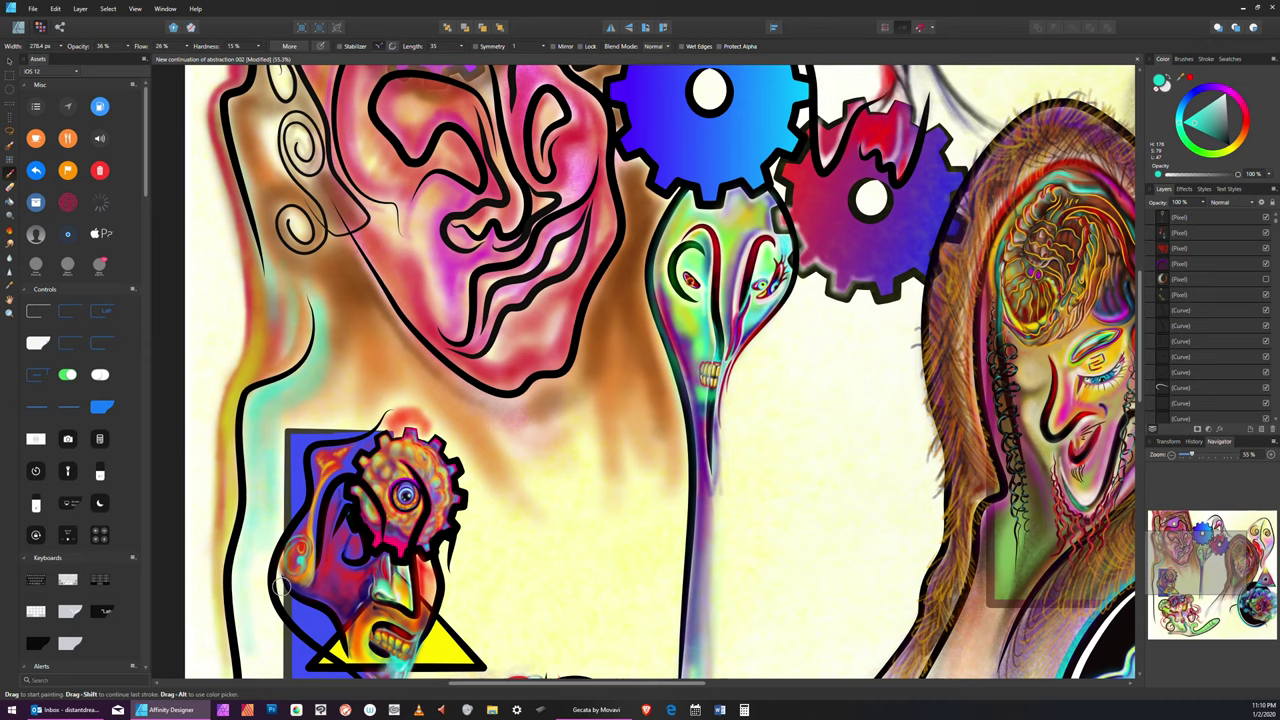
Shade turquoise along the outside of the large face's jaw up to the ear, starting about 354 px wide and narrowing to about 203 px
key([)
key([)
key([)
key([)
key([)
key([)
key([)
key([)
key([)
key([)
key([)
key([)
key([)
key([)
key([)
key([)
key([)
key([)
key([)
key([)
key([)
key(bracketright)
key(bracketright)
key(bracketright)
key(bracketright)
key(bracketright)
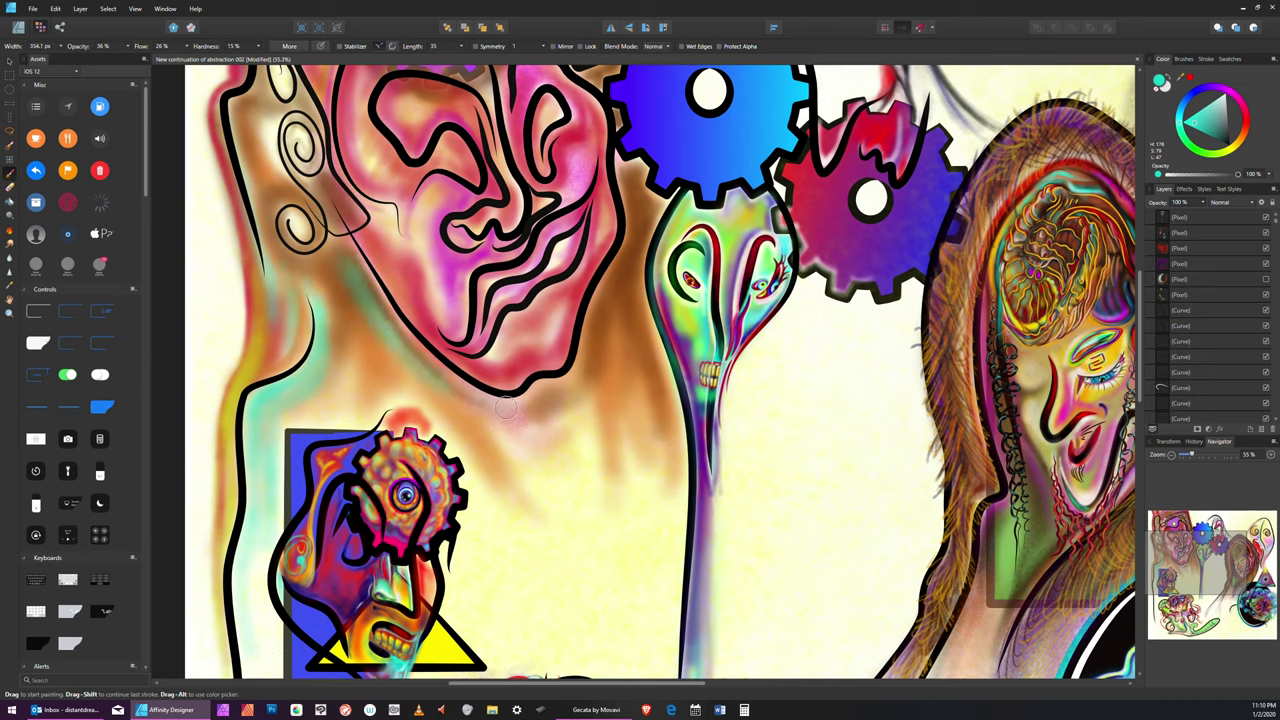
key(bracketleft)
key(bracketleft)
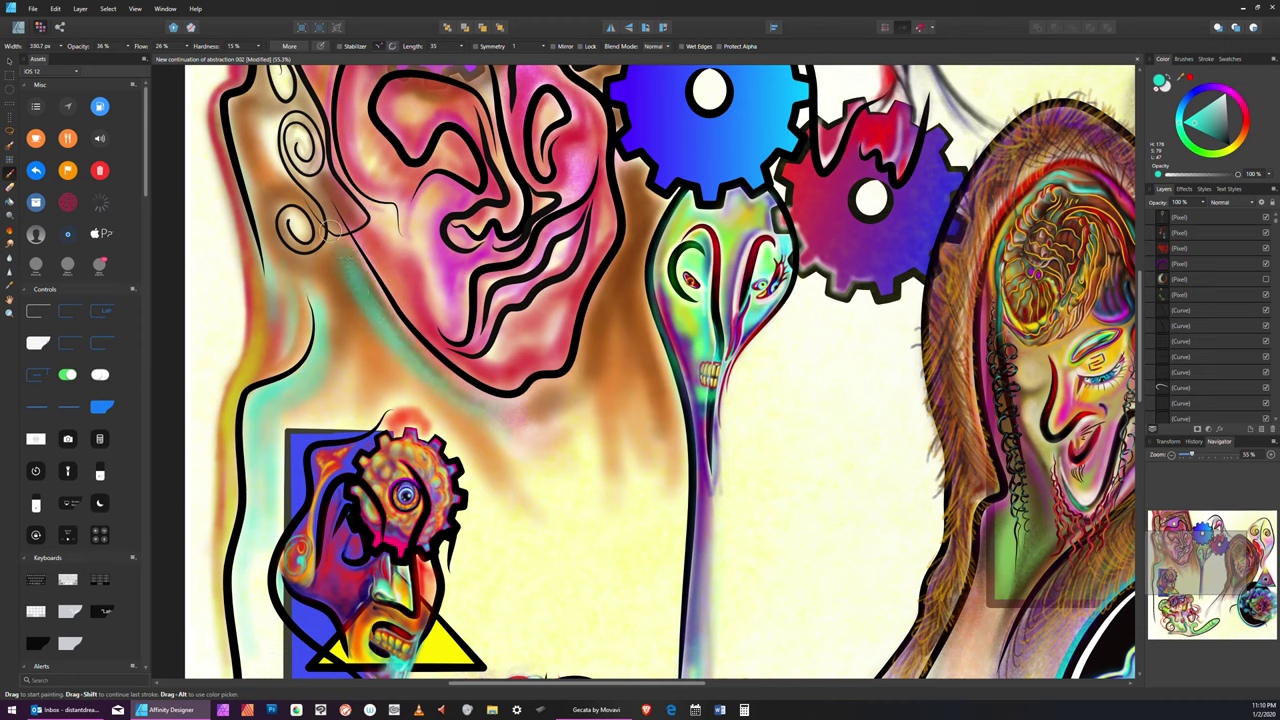
key(bracketleft)
key(bracketleft)
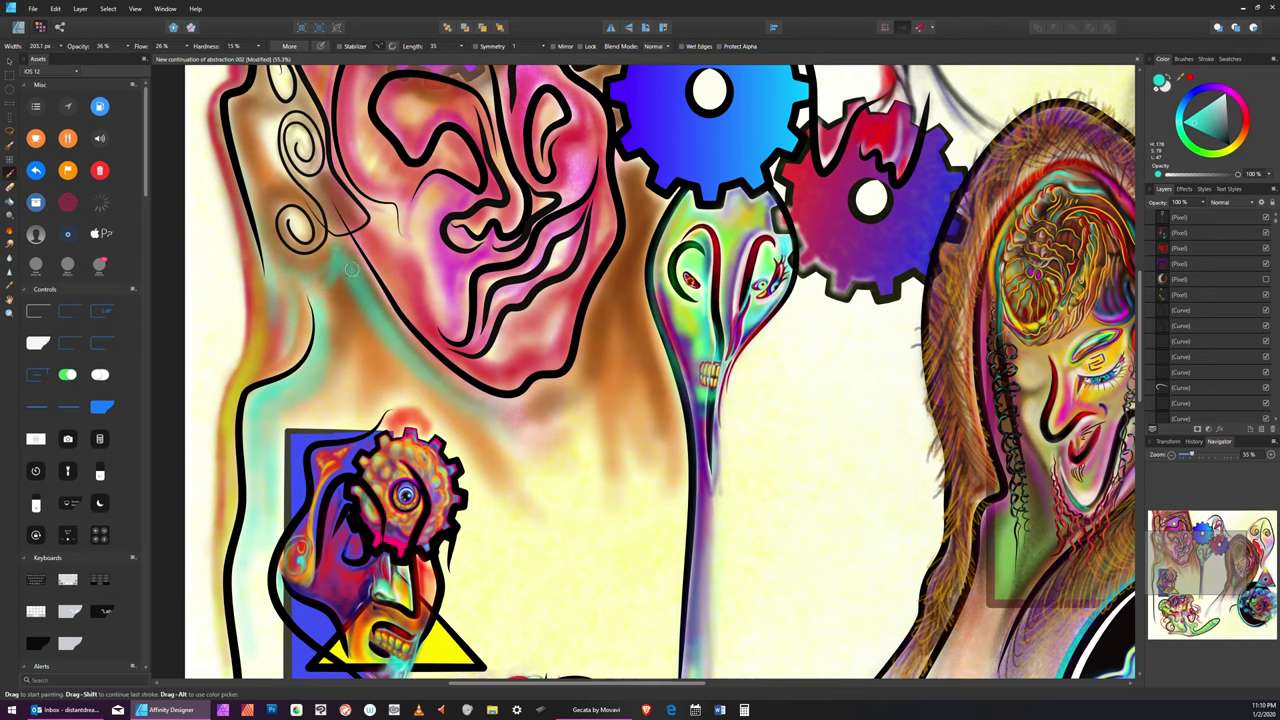
Tint the lower ear spiral turquoise with a brush about 147 px wide, and fill the surrounding ear panel at about 257 px
key(bracketleft)
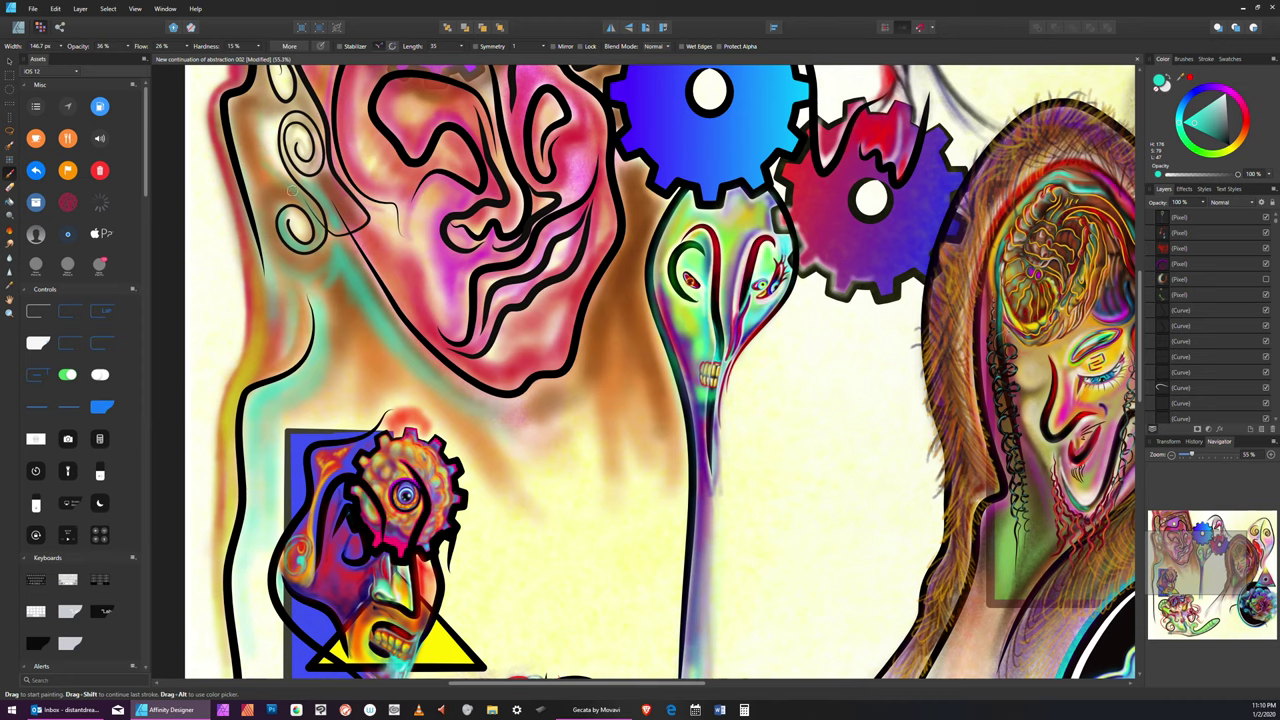
key(bracketright)
key(bracketright)
mouse_move(255, 109)
mouse_down()
mouse_move(277, 186)
mouse_move(254, 104)
mouse_move(270, 193)
mouse_move(248, 157)
mouse_move(250, 103)
mouse_move(280, 203)
mouse_up()
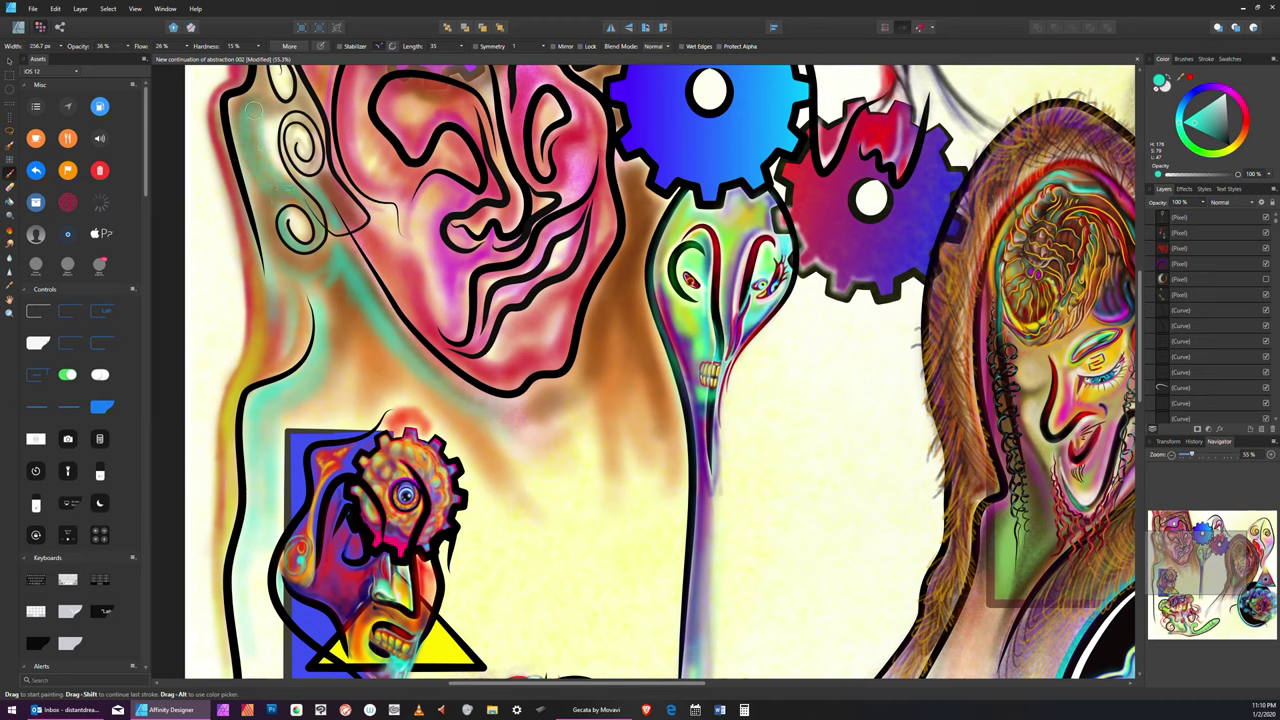
key(bracketleft)
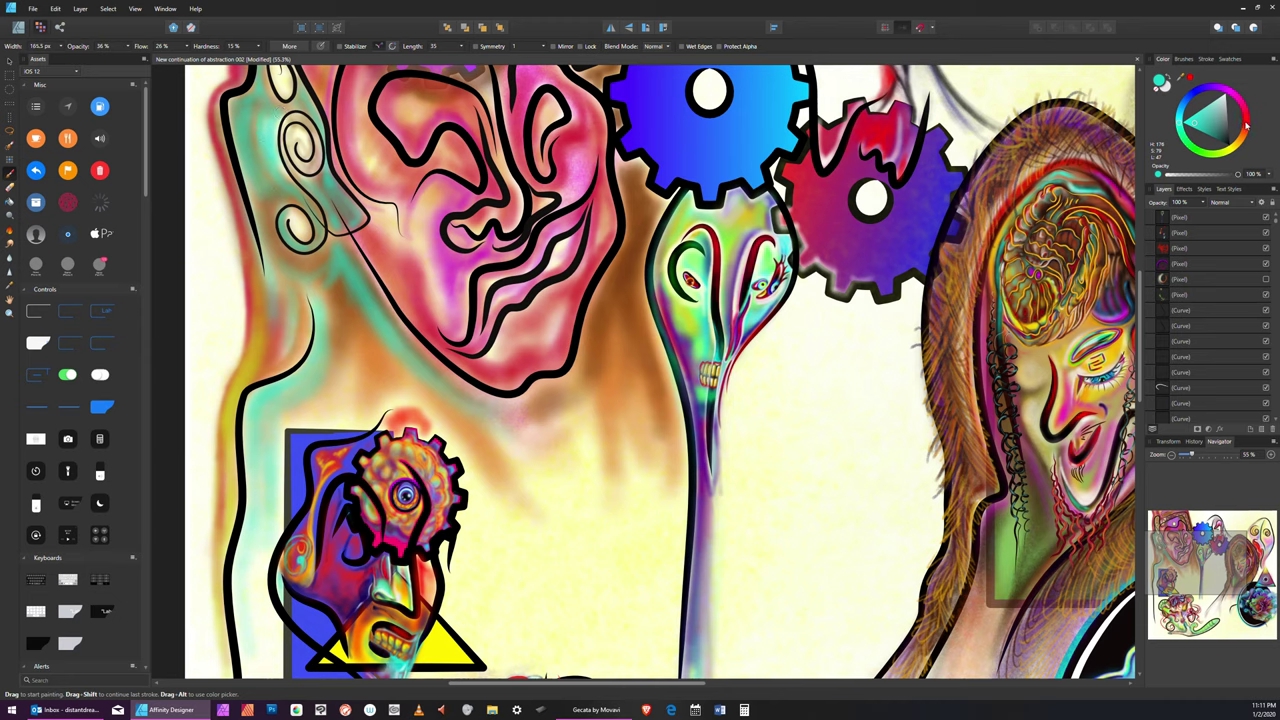
Switch the colour to orange-red (hue 17) and shade the ear panel with a brush about 230 px wide
drag(1245, 124, 1245, 131)
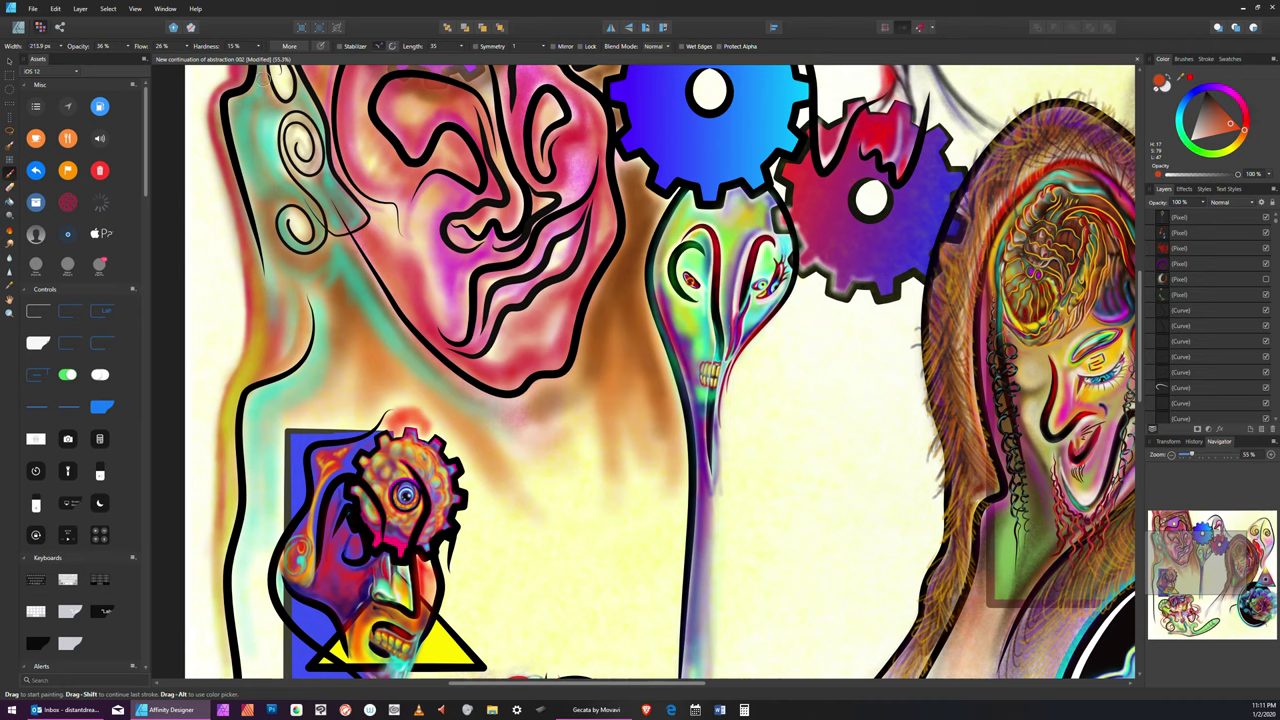
key(bracketleft)
key(bracketleft)
key(bracketright)
key(bracketright)
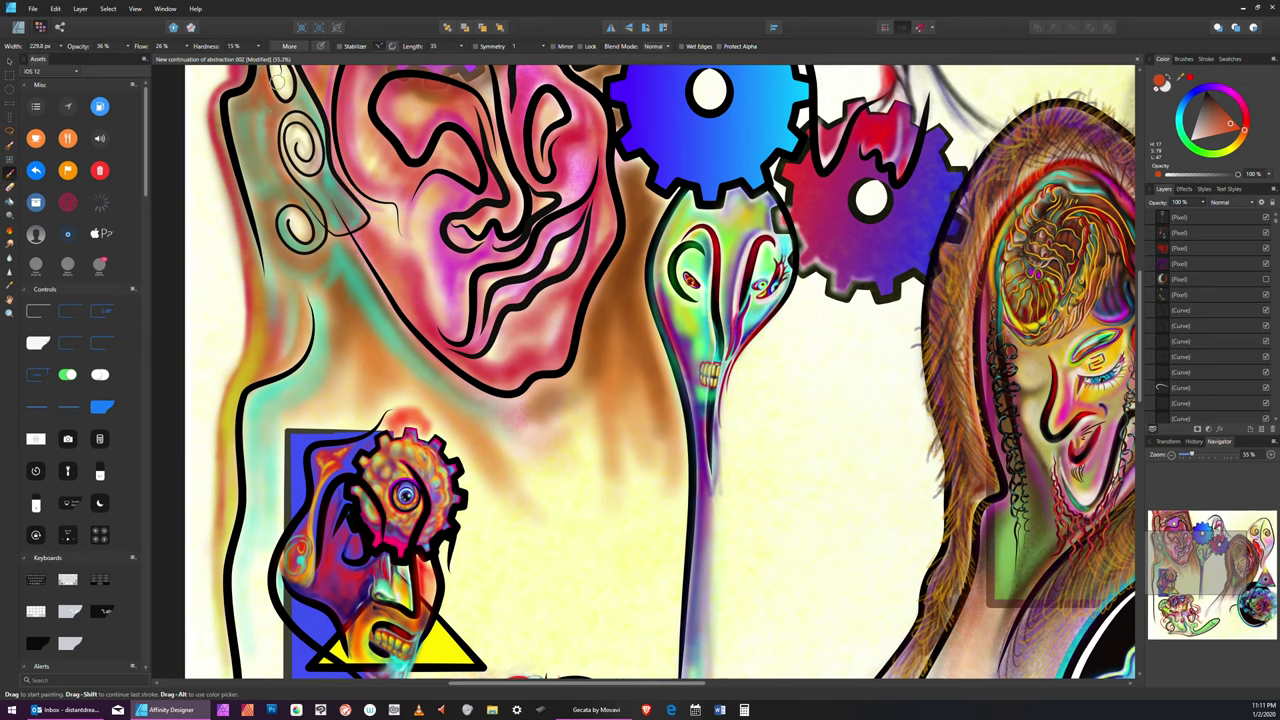
Change the colour to crimson (hue 352) and shade the ear panel and the neck below it, widening the brush to about 393 px
click(1244, 118)
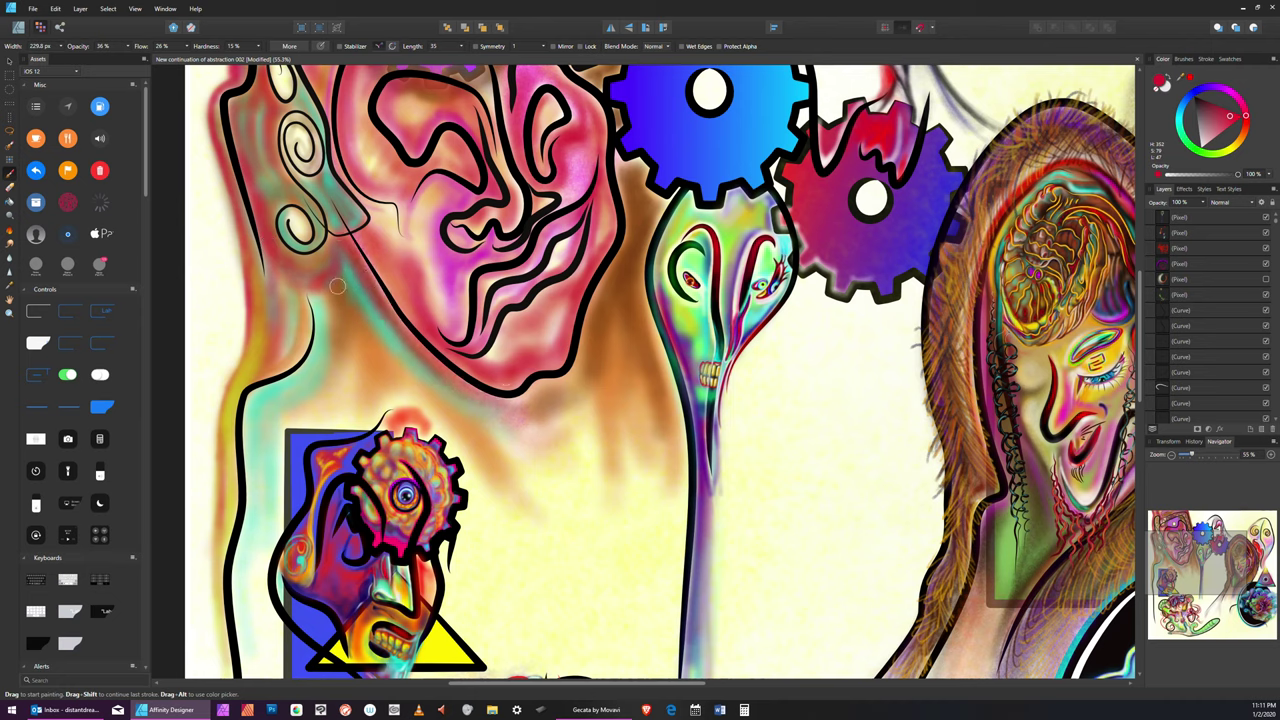
mouse_move(337, 286)
mouse_down()
mouse_move(401, 415)
mouse_move(402, 449)
mouse_up()
drag(351, 340, 342, 411)
key(bracketleft)
key(bracketleft)
key(bracketleft)
key(bracketleft)
key(bracketleft)
key(bracketleft)
key(bracketleft)
key(bracketleft)
key(bracketleft)
key(bracketleft)
key(bracketleft)
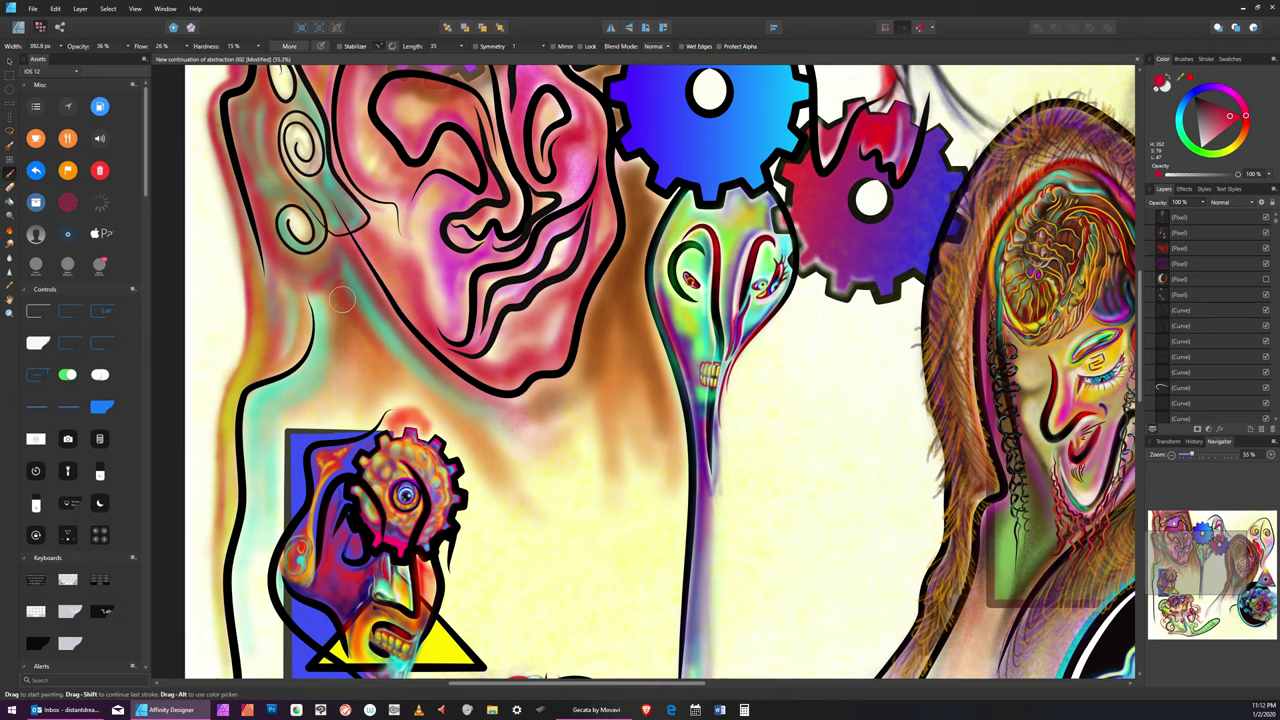
drag(345, 300, 319, 416)
mouse_move(352, 322)
mouse_down()
mouse_move(319, 421)
mouse_move(288, 423)
mouse_up()
Deepen the crimson down the neck towards the blue rectangle with a brush widened to about 510 px
key(bracketright)
key(bracketright)
key(bracketright)
key(bracketright)
key(bracketright)
key(bracketright)
key(bracketright)
key(bracketright)
key(bracketright)
key(bracketright)
key(bracketright)
key(bracketright)
key(bracketright)
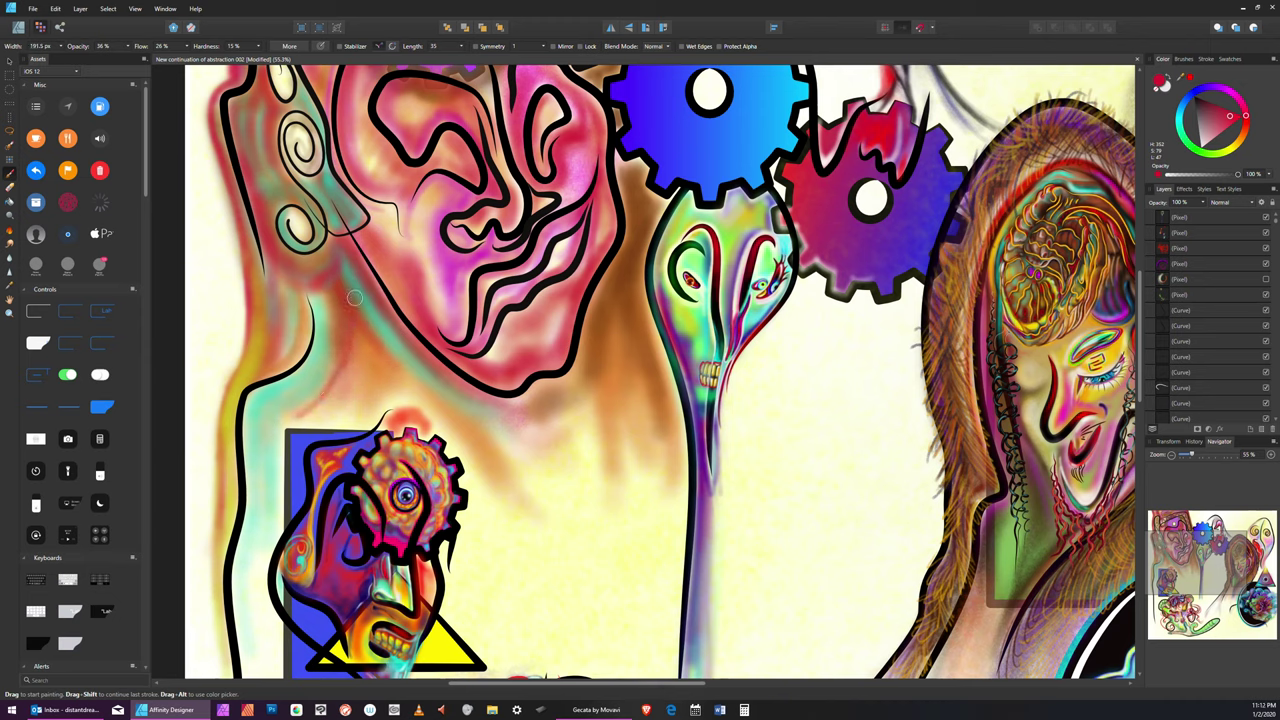
mouse_move(352, 326)
mouse_down()
mouse_move(302, 408)
mouse_move(327, 384)
mouse_move(299, 408)
mouse_move(335, 380)
mouse_move(345, 290)
mouse_move(309, 420)
mouse_move(347, 298)
mouse_move(327, 397)
mouse_move(347, 354)
mouse_move(358, 388)
mouse_up()
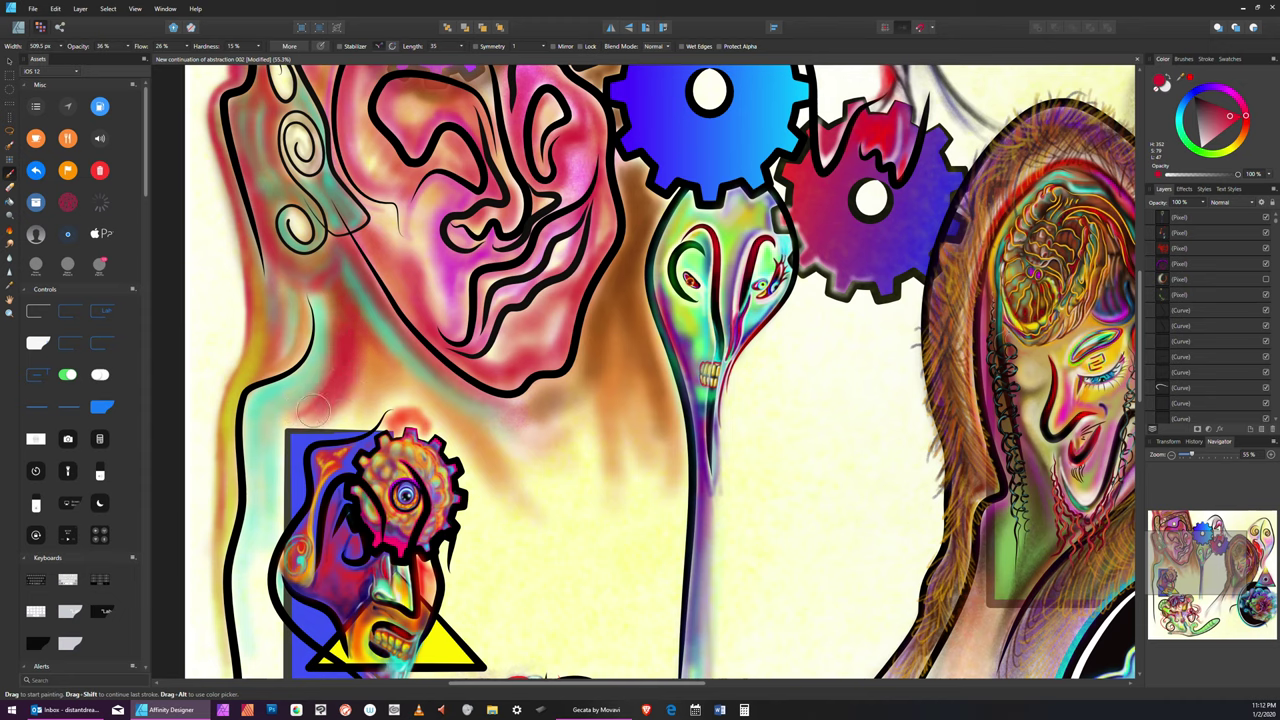
drag(345, 323, 289, 418)
mouse_move(336, 363)
mouse_down()
mouse_move(277, 459)
mouse_move(280, 419)
mouse_move(256, 596)
mouse_up()
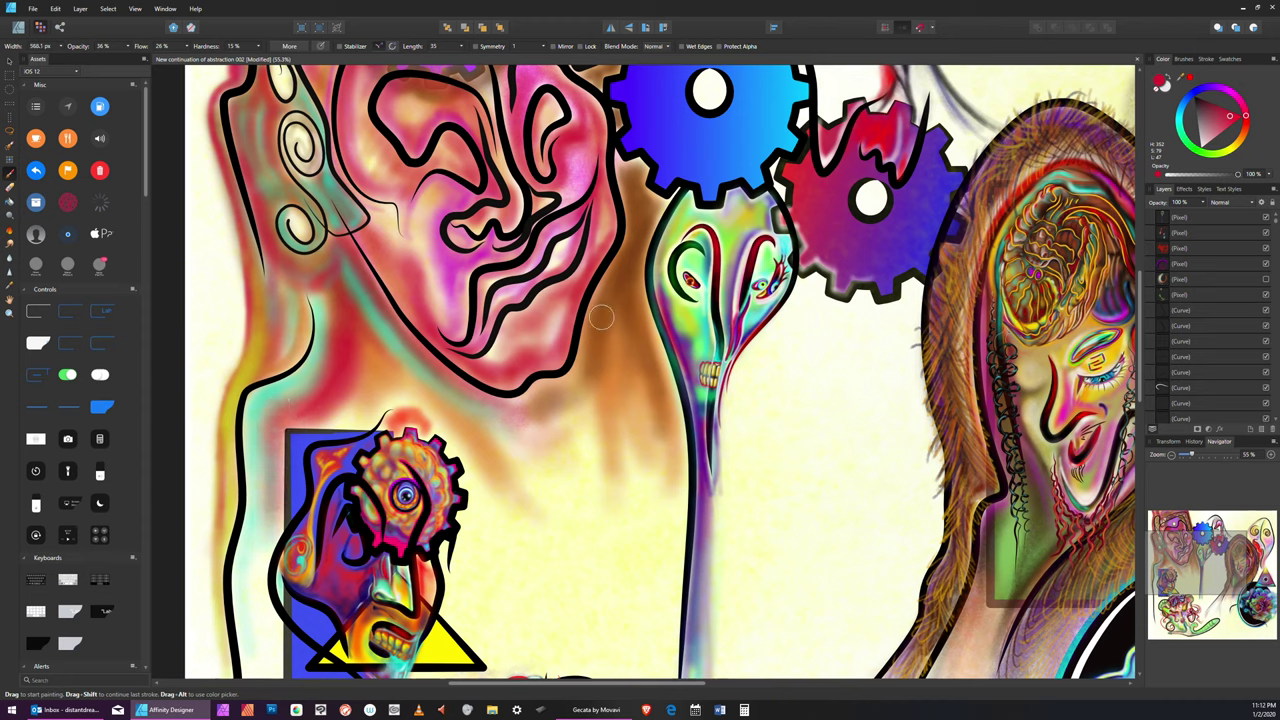
Shade crimson down the neck edge between the large face and the green skull-like head with a brush about 330 to 405 px wide
key(bracketleft)
key(bracketright)
key(bracketright)
drag(636, 179, 632, 262)
key(bracketleft)
key(bracketleft)
key(bracketleft)
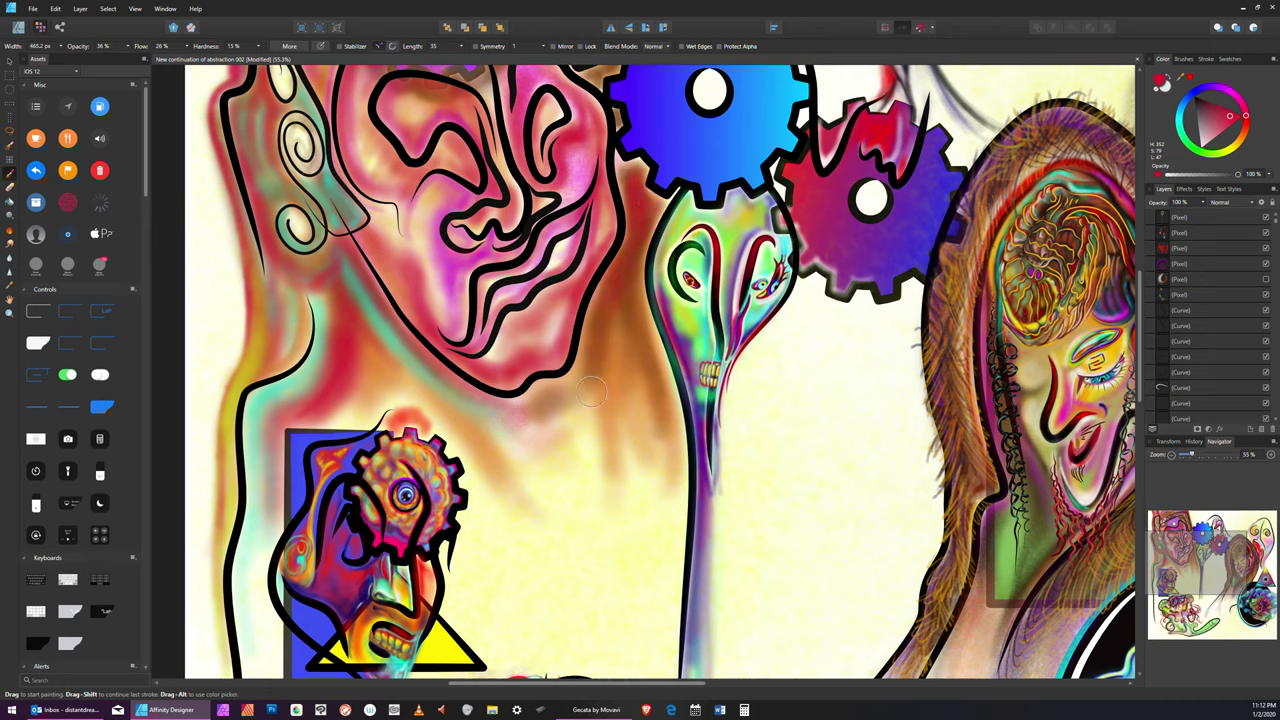
drag(629, 313, 661, 454)
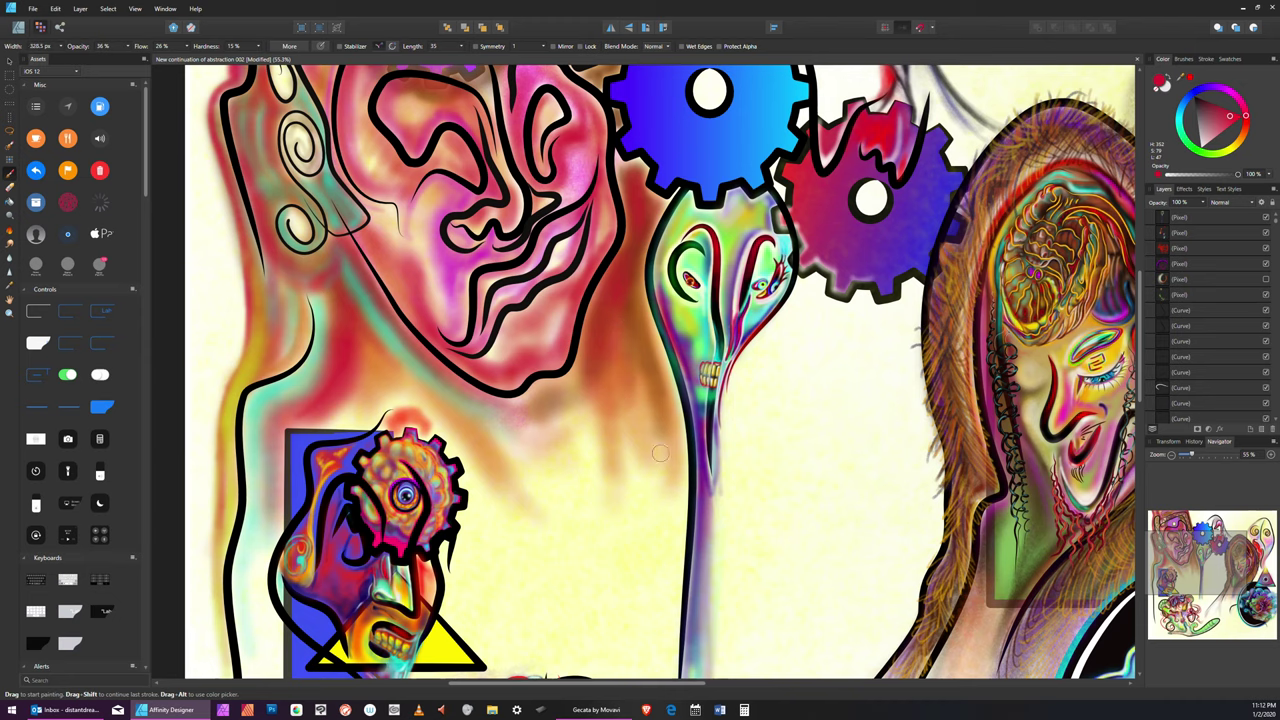
mouse_move(649, 349)
mouse_down()
mouse_move(671, 488)
mouse_move(657, 597)
mouse_up()
key(bracketright)
key(bracketright)
drag(627, 304, 660, 580)
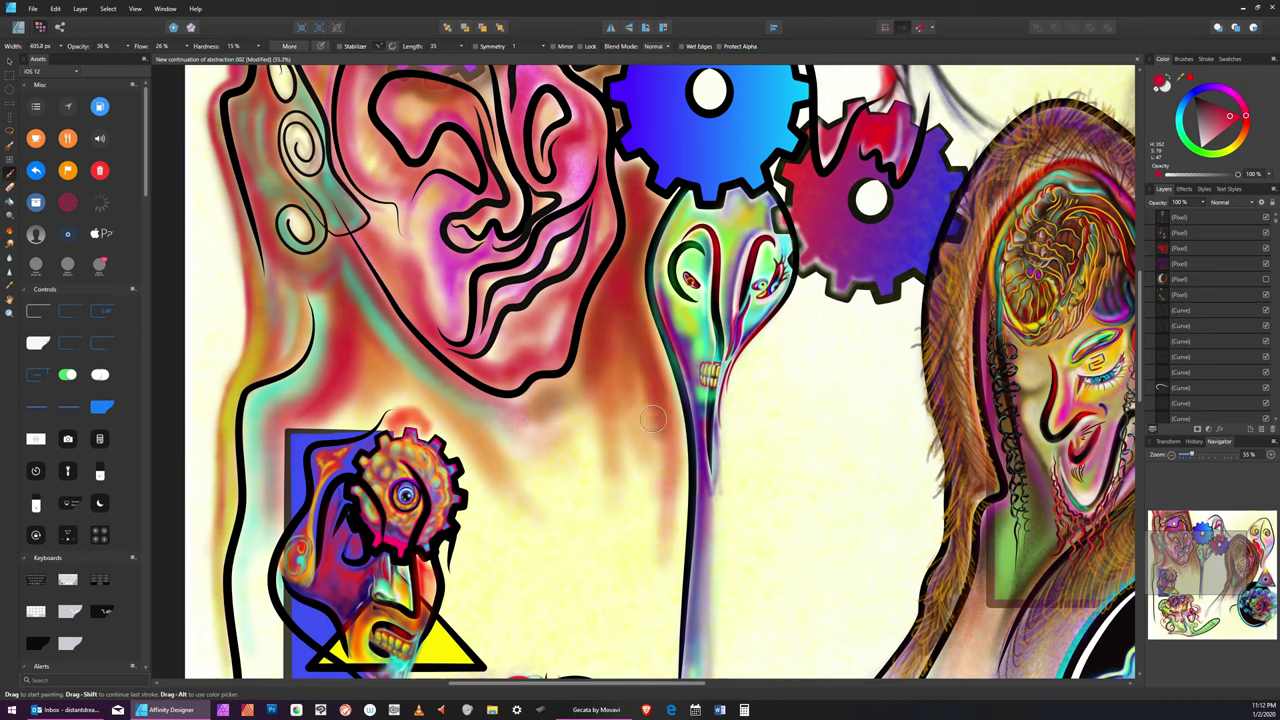
Extend the crimson down the body beside the green head's long stem with a brush enlarged to about 1,570 px
key(bracketright)
key(bracketright)
key(bracketright)
key(bracketright)
key(bracketright)
key(bracketright)
mouse_move(622, 332)
mouse_down()
mouse_move(652, 460)
mouse_move(643, 634)
mouse_up()
key(bracketright)
key(bracketright)
drag(642, 398, 658, 690)
key(bracketleft)
key(bracketleft)
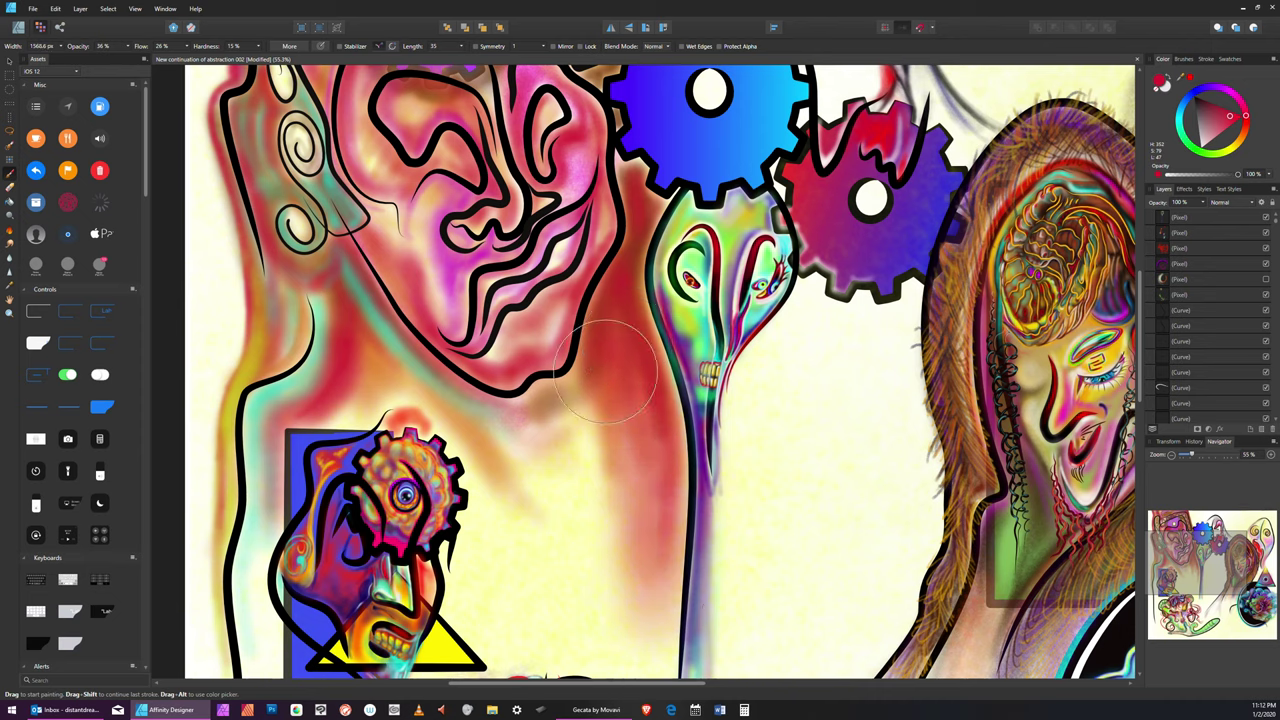
Blend crimson across the lower neck above the small orange gear, reducing the brush to about 420 px
mouse_move(427, 402)
mouse_down()
mouse_move(364, 347)
mouse_move(404, 407)
mouse_move(490, 455)
mouse_move(418, 413)
mouse_move(490, 485)
mouse_move(422, 408)
mouse_move(447, 425)
mouse_up()
key(bracketleft)
key(bracketleft)
key(bracketleft)
key(bracketleft)
key(bracketleft)
key(bracketleft)
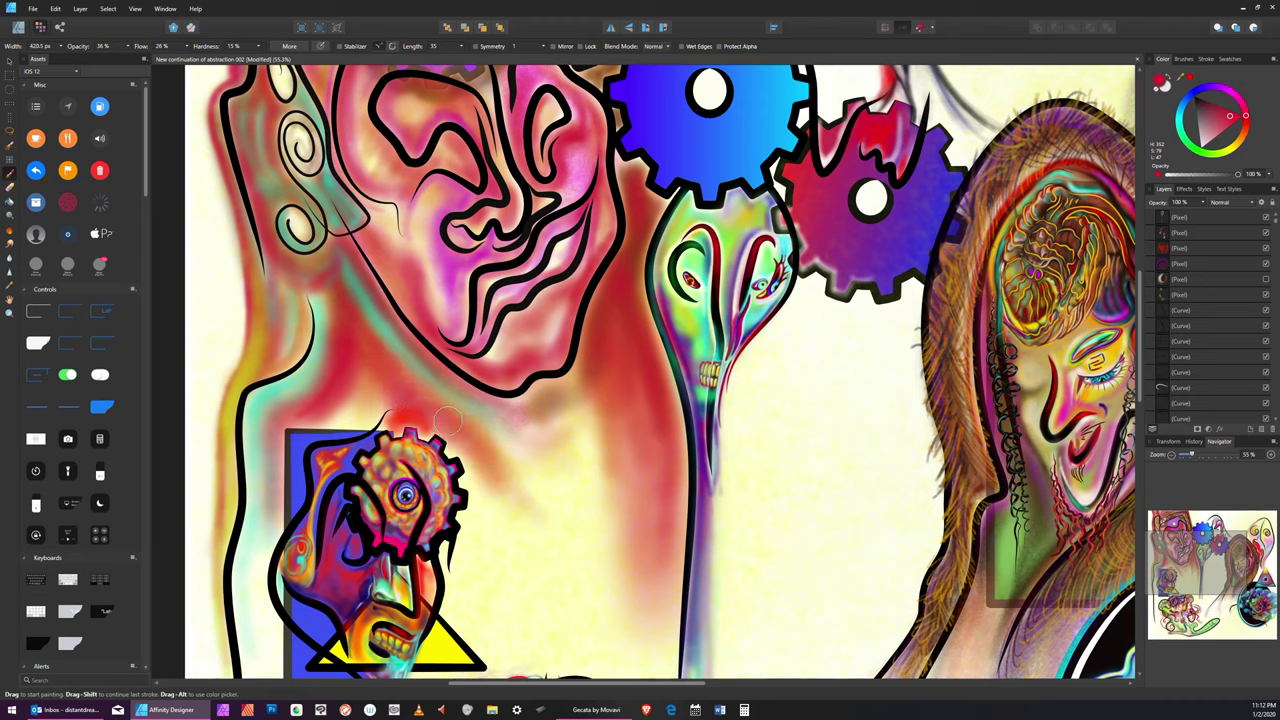
Extend the crimson below the chin and around the small orange gear with a brush about 402 px wide, undoing a stray dab
mouse_move(393, 353)
mouse_down()
mouse_move(498, 454)
mouse_move(558, 479)
mouse_up()
click(507, 570)
key(ctrl+z)
drag(478, 462, 480, 549)
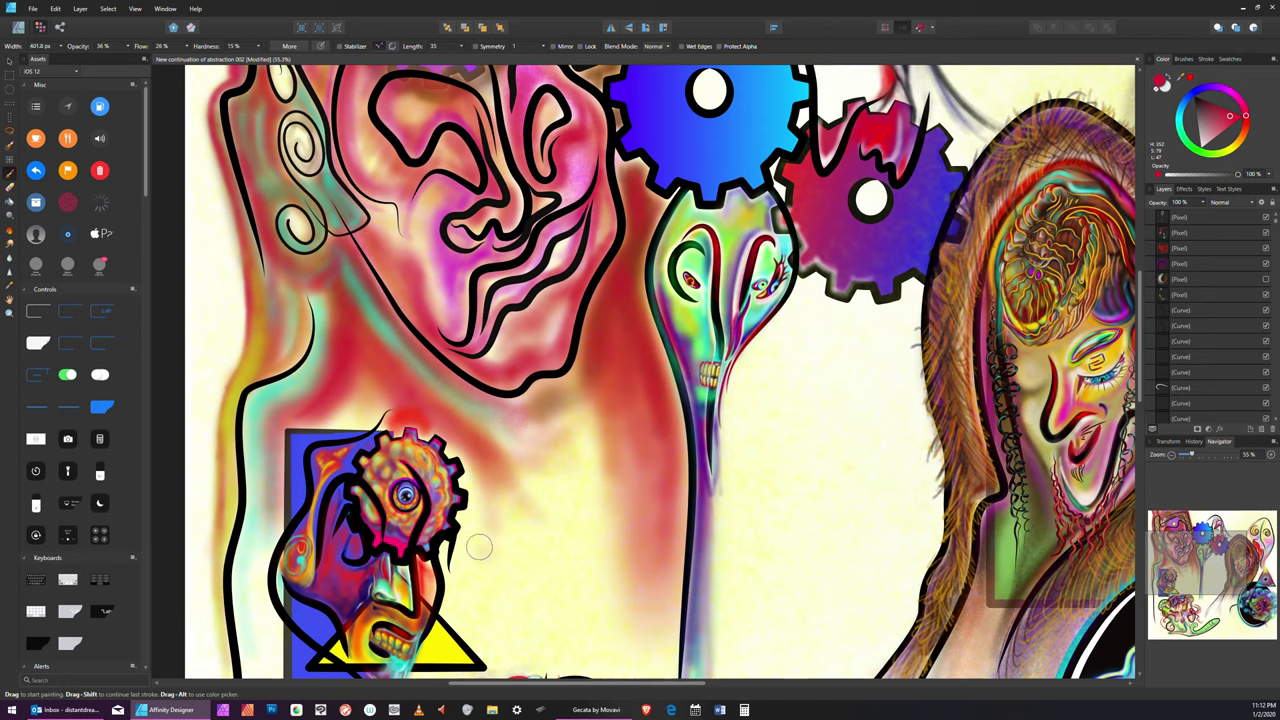
key(bracketright)
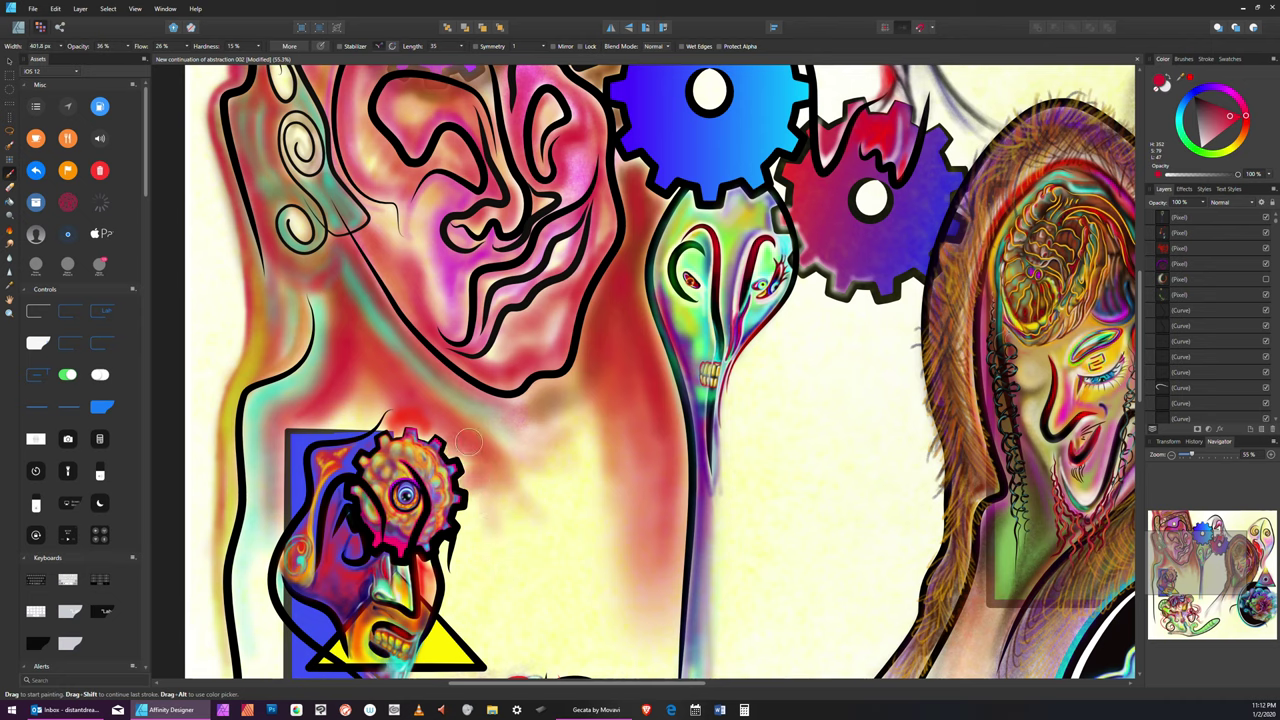
mouse_move(493, 489)
mouse_down()
mouse_move(460, 516)
mouse_move(486, 516)
mouse_move(484, 486)
mouse_move(491, 546)
mouse_move(475, 617)
mouse_move(443, 542)
mouse_up()
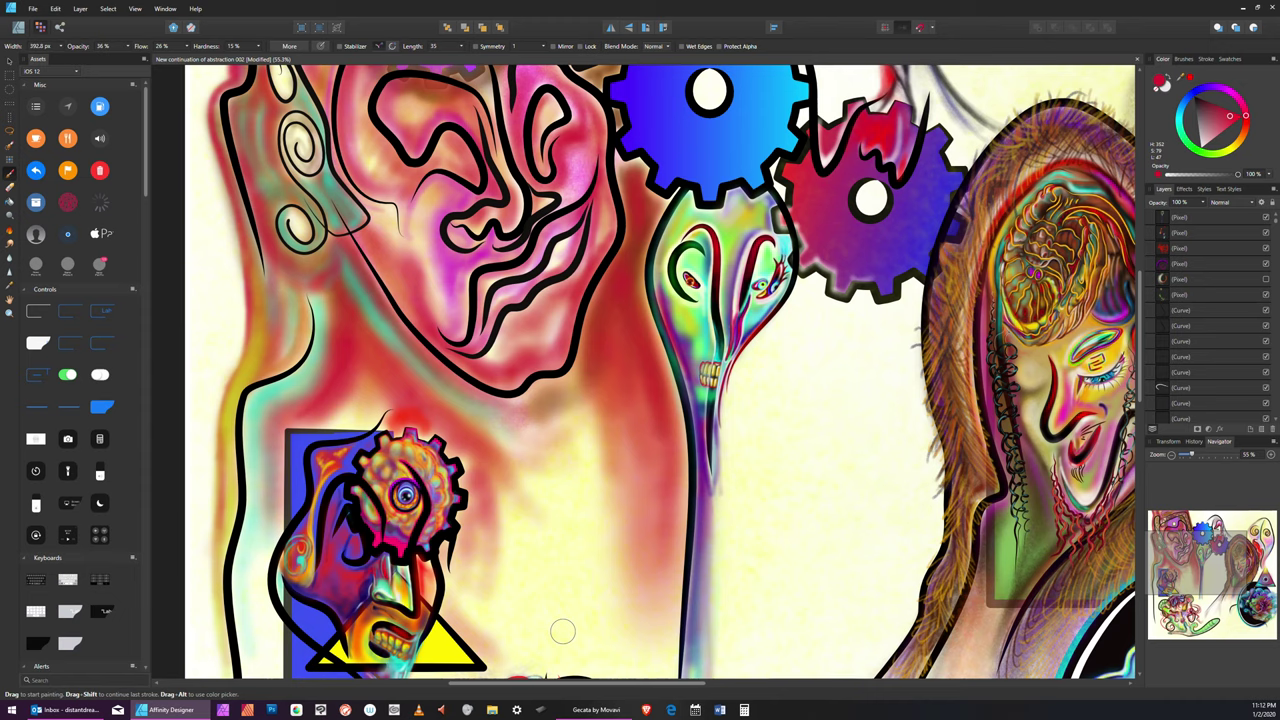
Paint the hole of the purple gear on the forehead in mustard yellow (hue 44) with a brush about 211 px wide
key(h)
drag(522, 159, 523, 391)
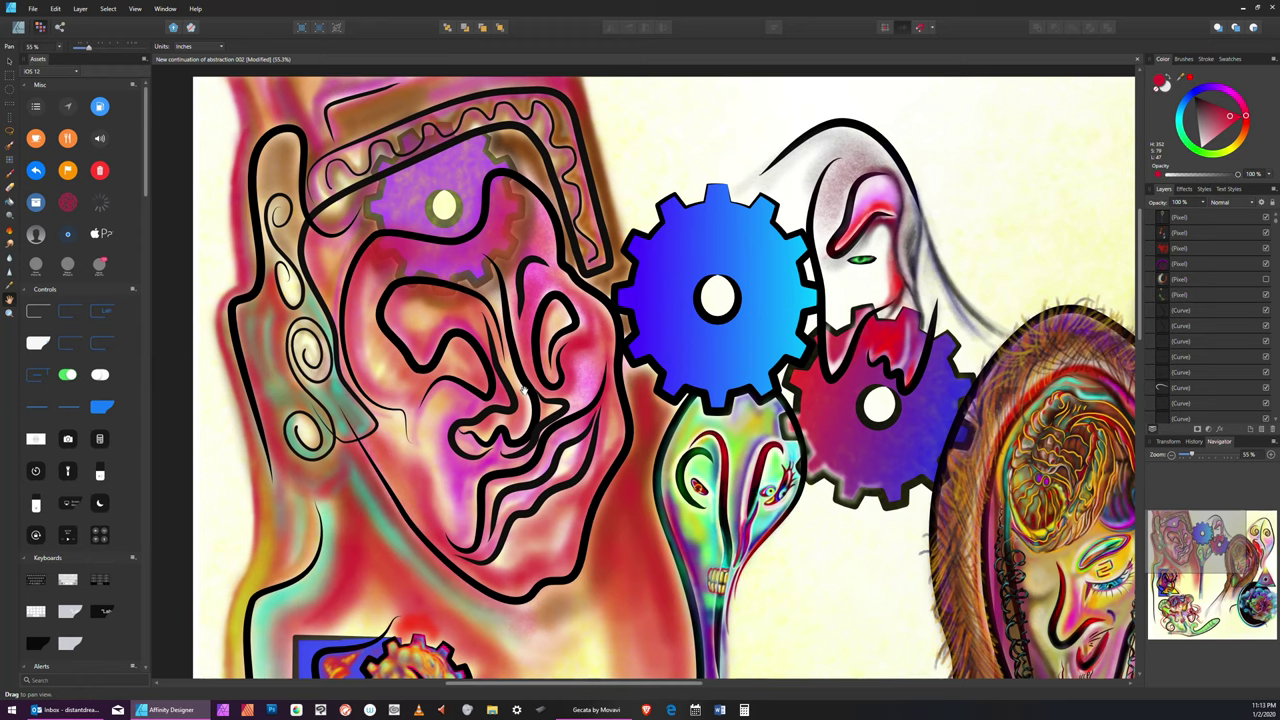
click(1235, 148)
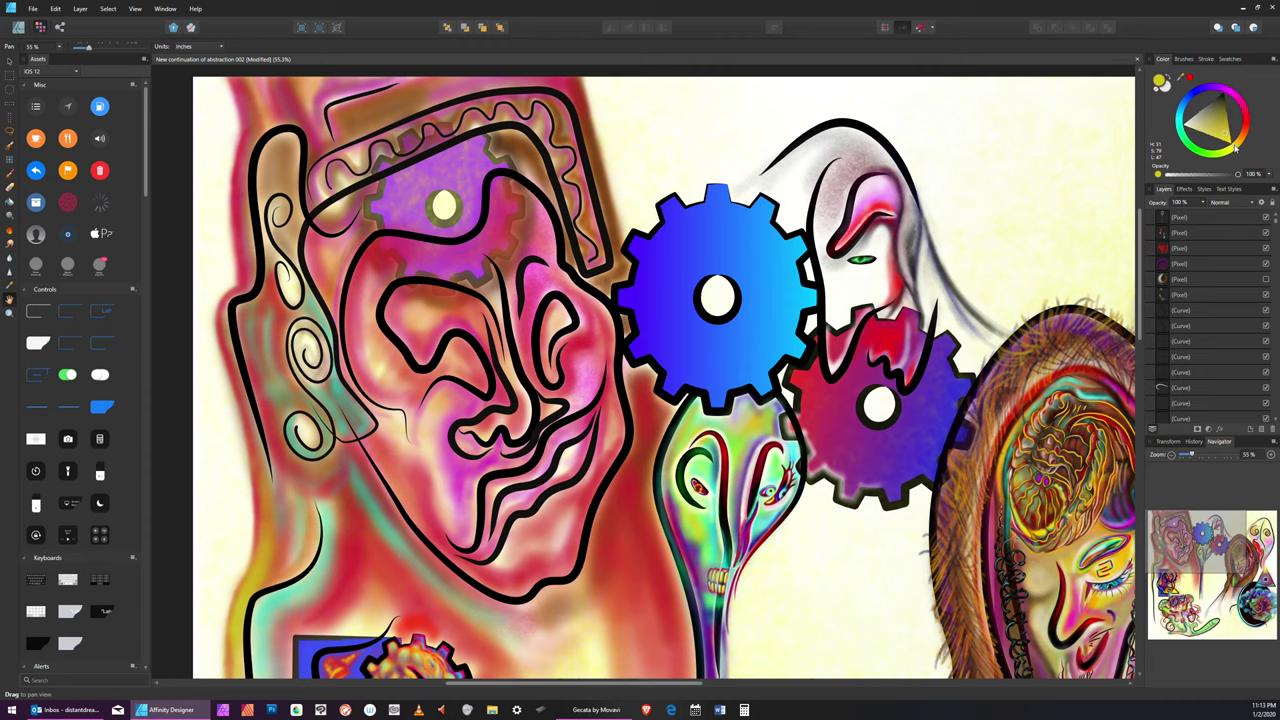
drag(1234, 148, 1230, 135)
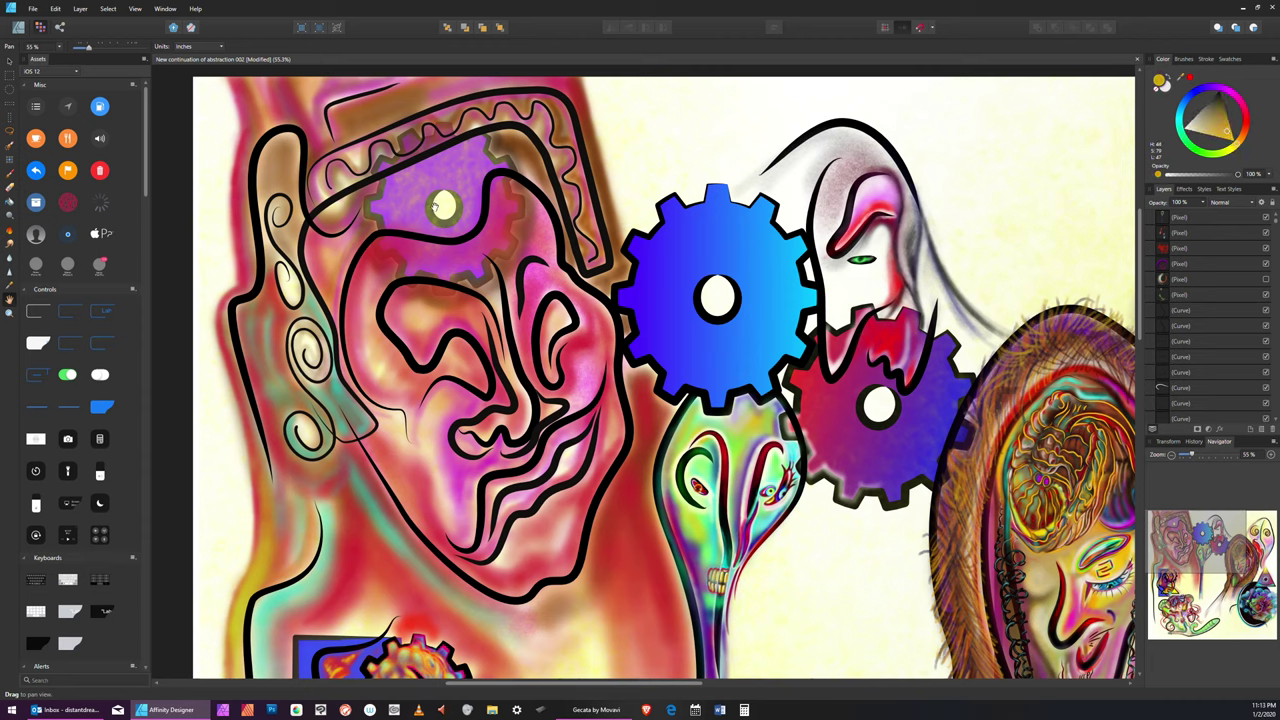
key(b)
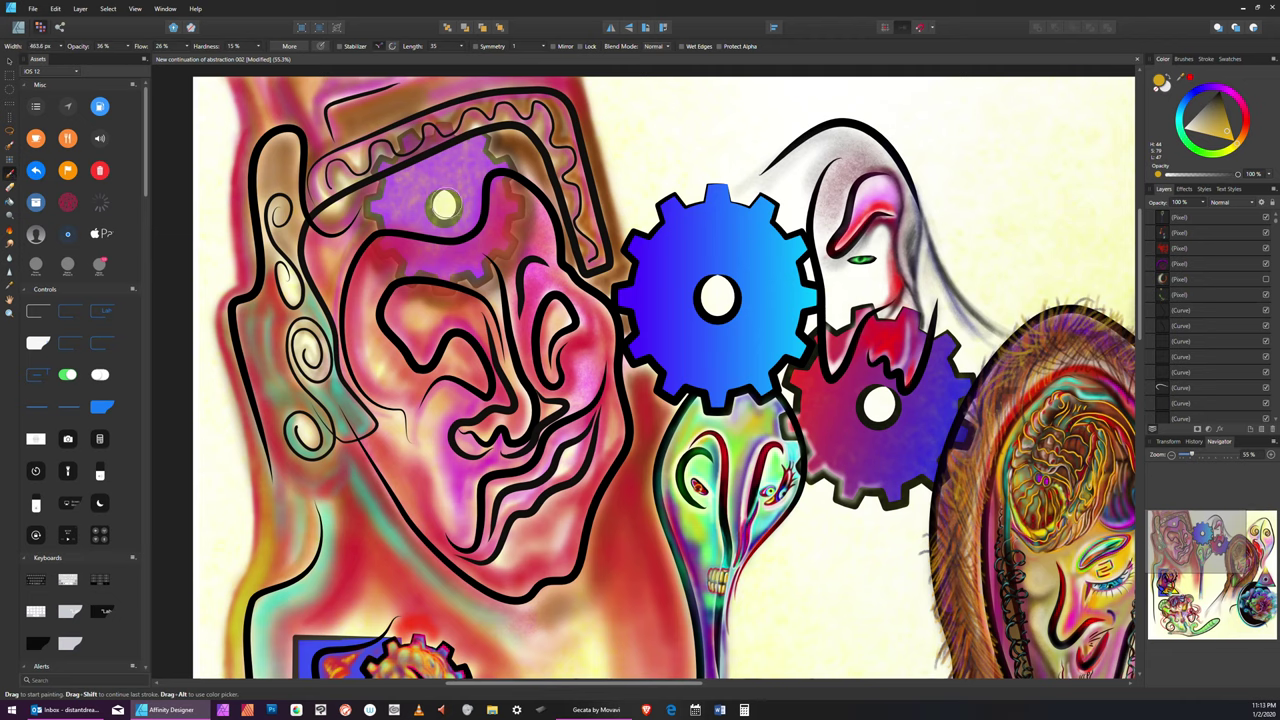
key([)
key([)
drag(446, 204, 443, 211)
key(bracketleft)
key(bracketleft)
key(bracketright)
key(bracketright)
Layer orange (hue 25) and dark red shading inside the purple gear's hole with a progressively smaller brush
click(1243, 131)
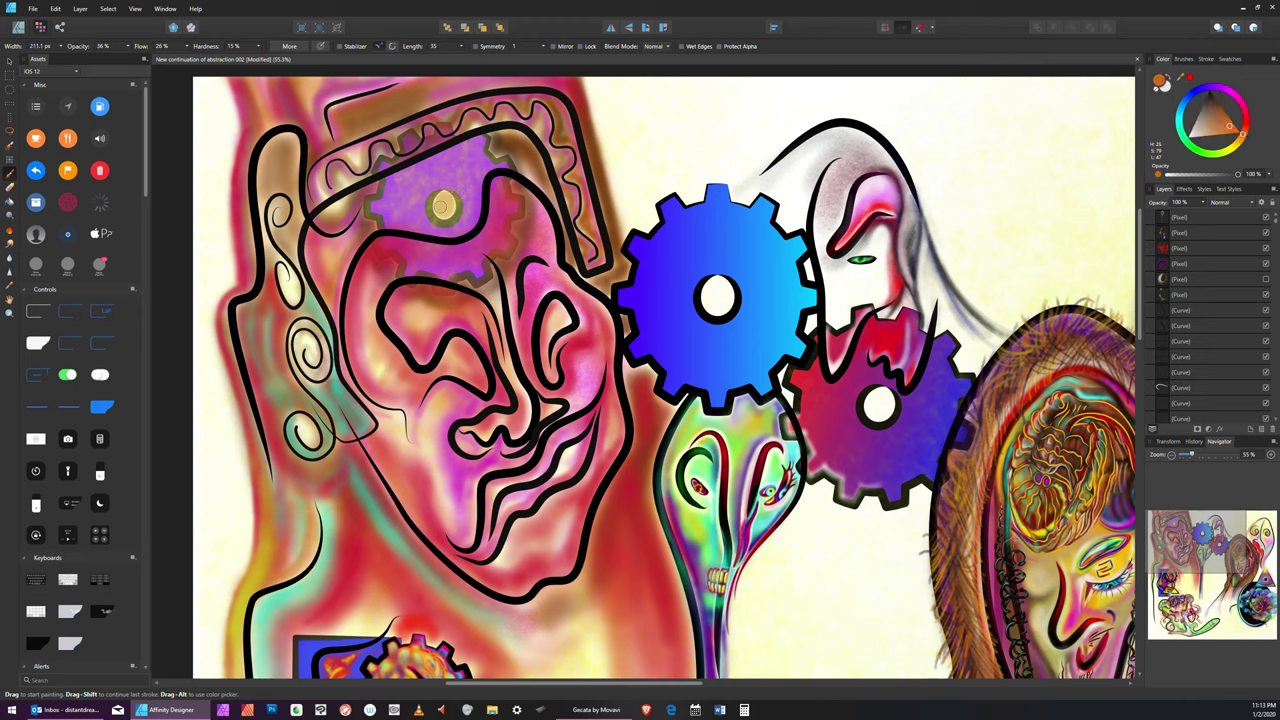
key(bracketleft)
key(bracketleft)
key(bracketright)
drag(1240, 130, 1233, 118)
key(bracketleft)
click(1247, 122)
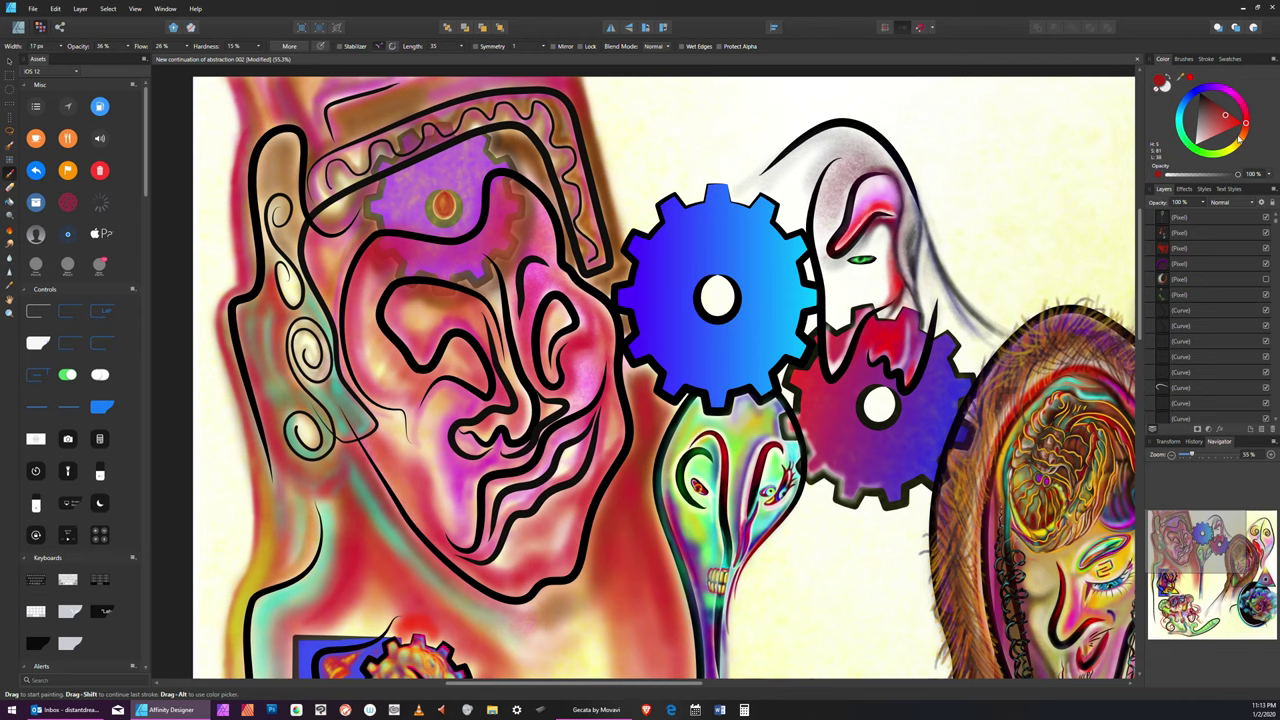
Change the colour to purple (hue 271) and add fine accents inside the gear's hole, narrowing the brush to about 21 px
key(bracketleft)
key(bracketleft)
key(bracketleft)
drag(1205, 88, 1212, 84)
key(bracketright)
mouse_move(439, 211)
mouse_down()
mouse_move(442, 196)
mouse_move(438, 211)
mouse_move(452, 204)
mouse_up()
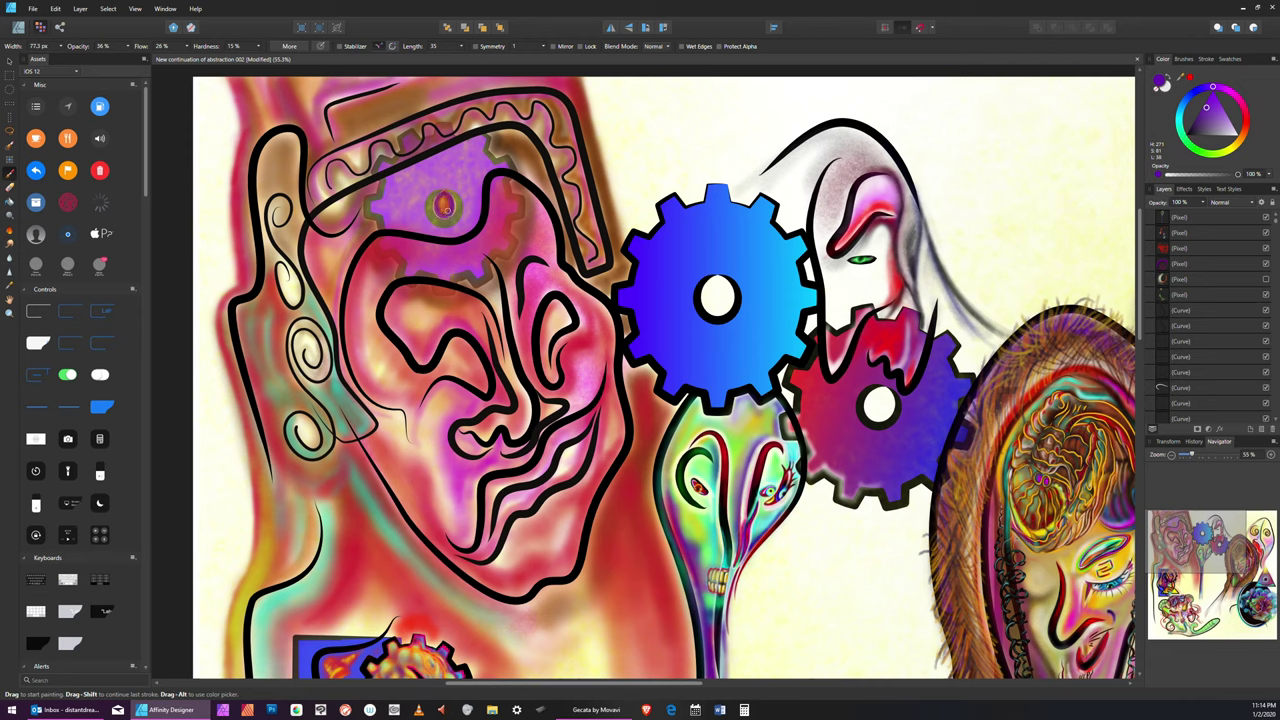
key(bracketleft)
key(bracketleft)
Save the painting under its existing file name
click(33, 8)
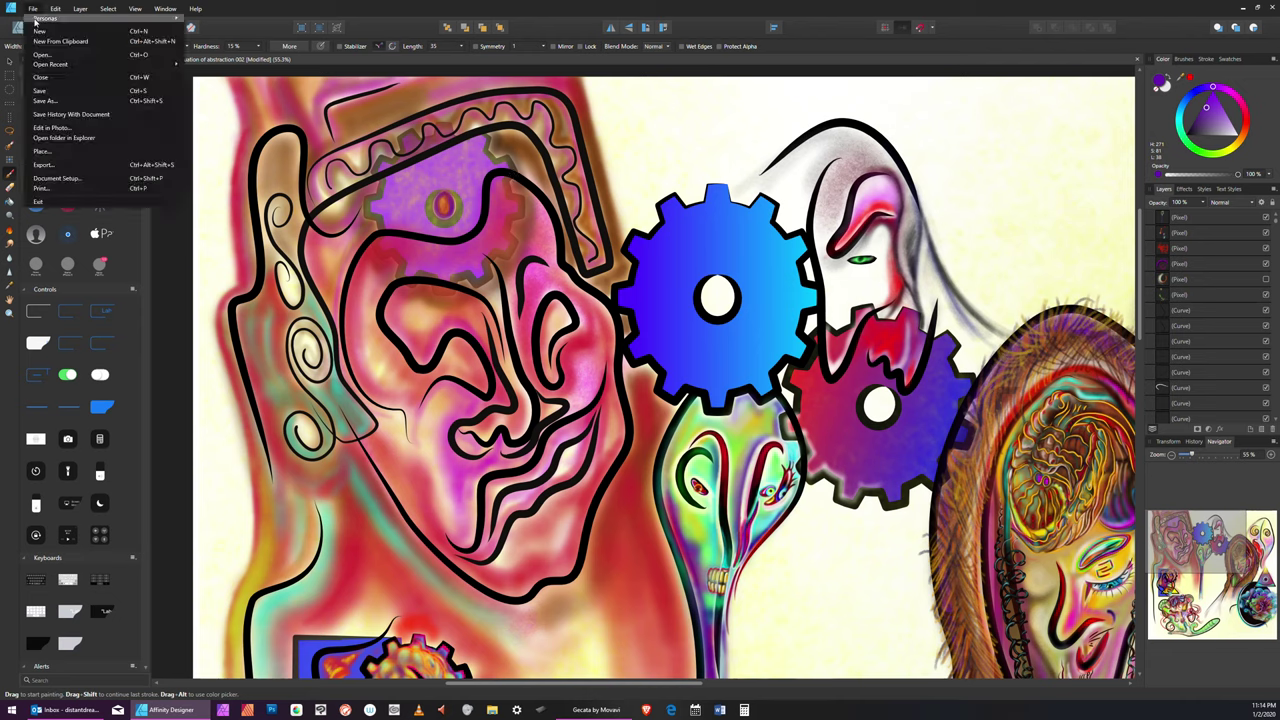
click(59, 92)
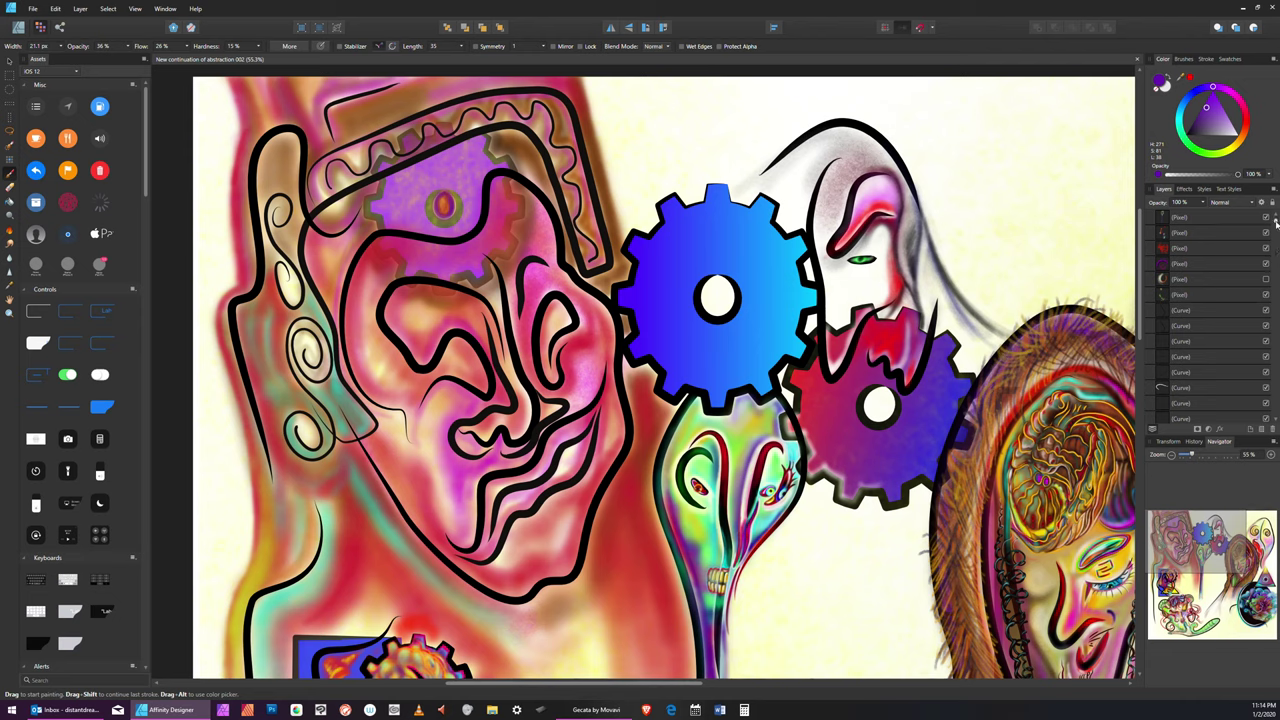
Look through the layer stack from the upper pixel layers down to the canvas colors layer
scroll(1275, 226, down, 3)
scroll(1275, 228, up, 3)
scroll(1275, 398, down, 3)
scroll(1275, 398, down, 3)
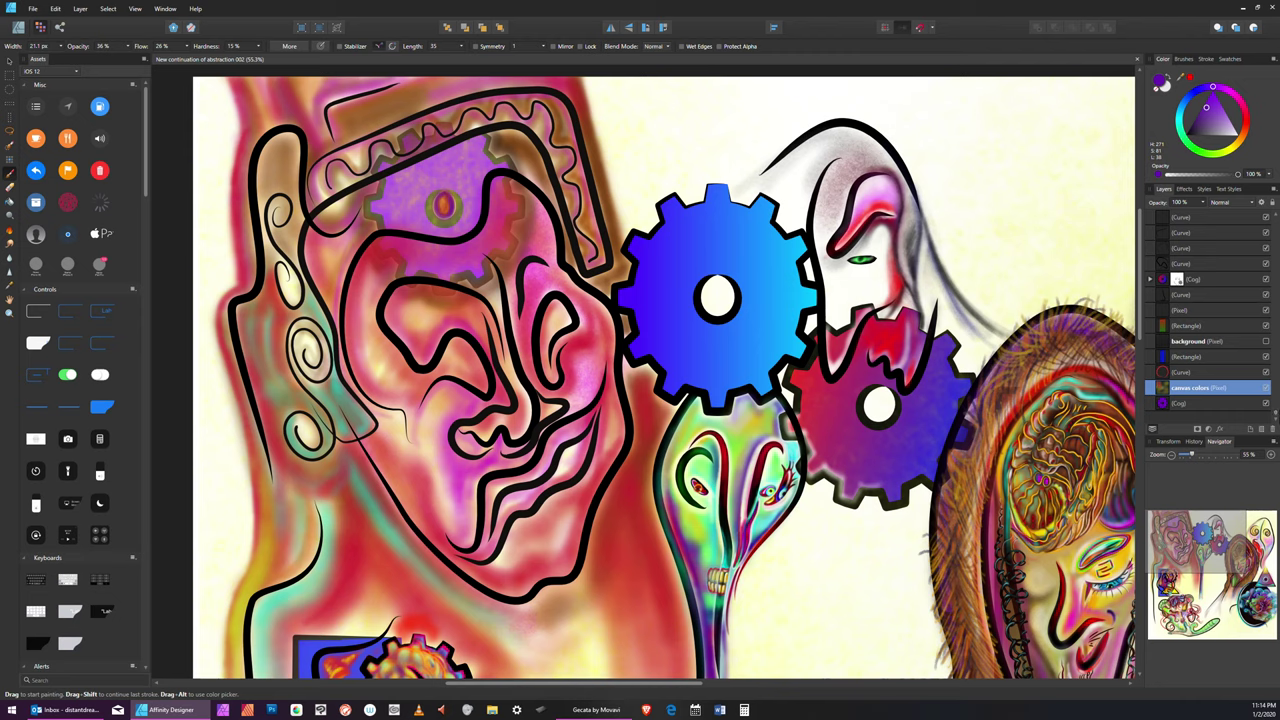
drag(1276, 415, 1271, 291)
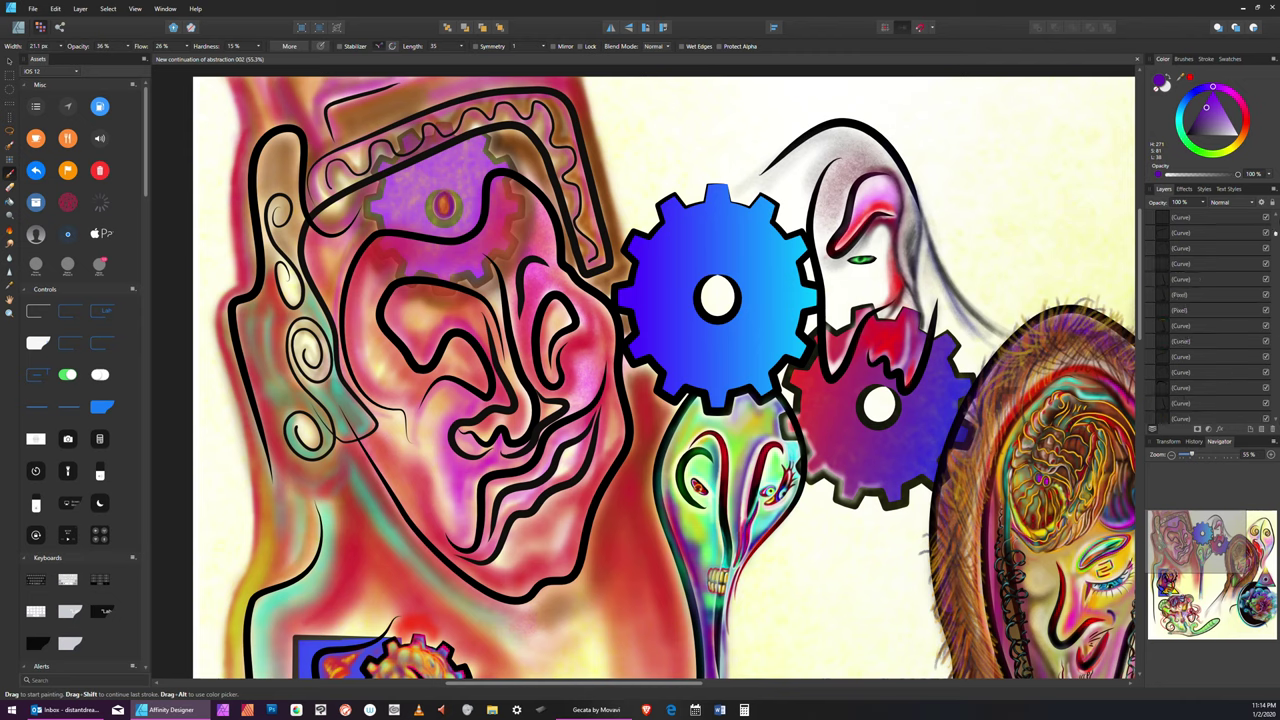
scroll(1275, 232, up, 2)
drag(1276, 228, 1276, 417)
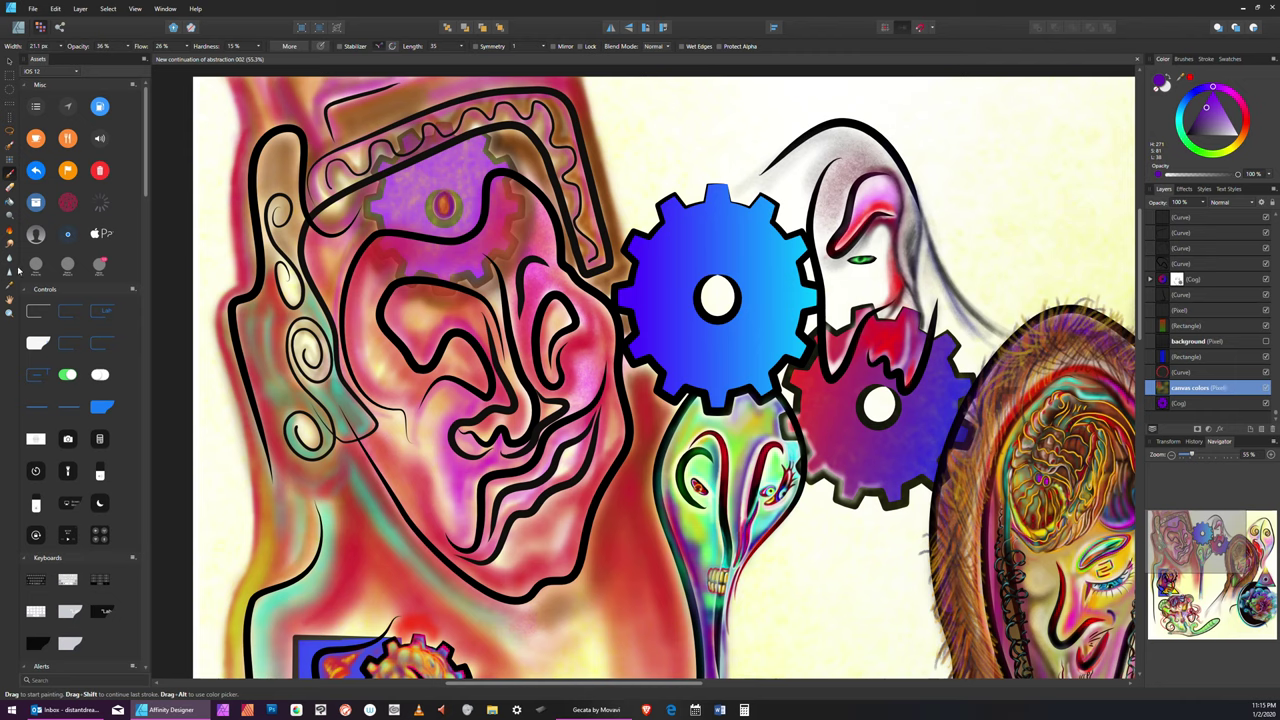
Erase paint over the forehead gear's right-hand teeth on the canvas colors layer, with an eraser up to about 70 px wide
click(9, 194)
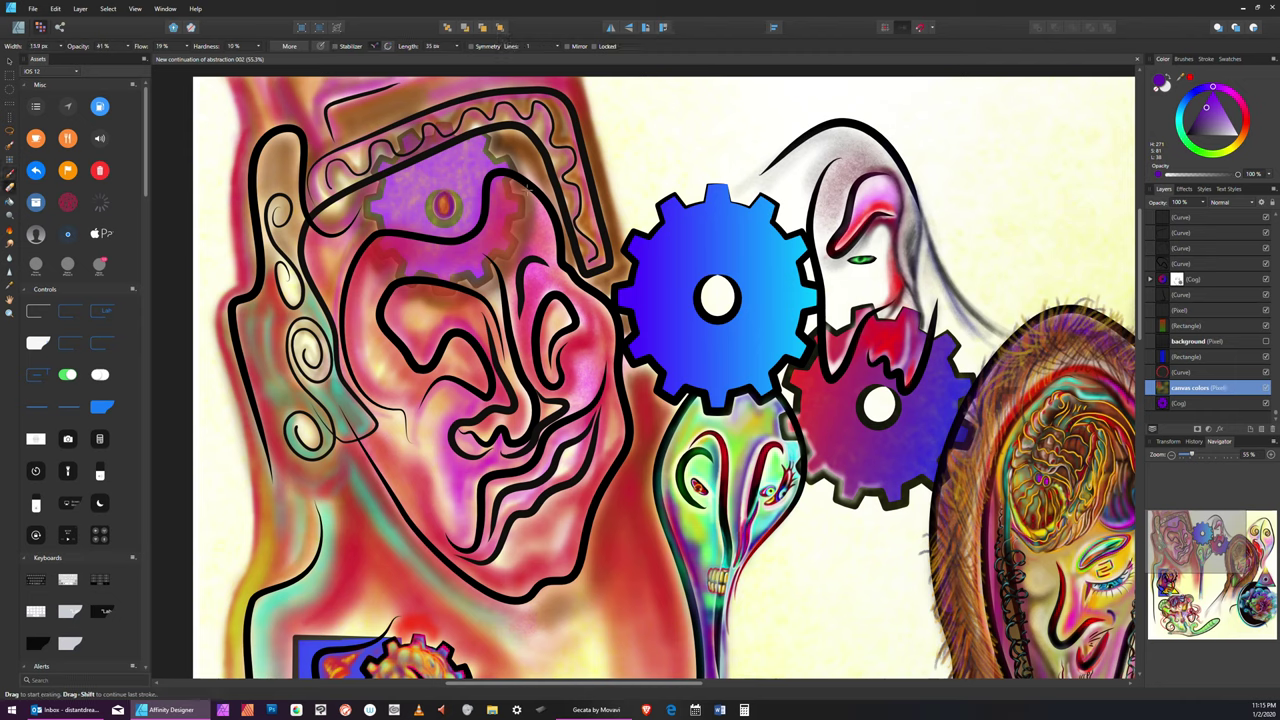
key(bracketright)
key(bracketright)
key(bracketright)
key(bracketright)
key(bracketleft)
drag(520, 217, 518, 225)
key(bracketleft)
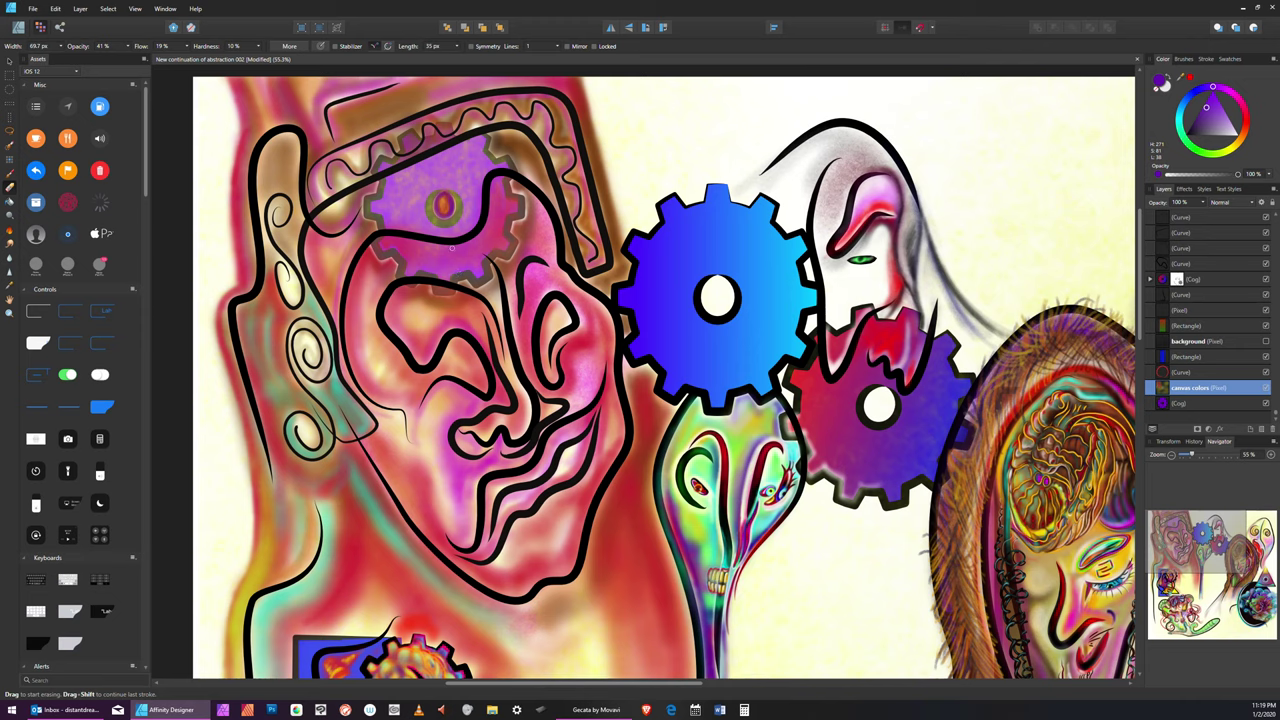
Erase the paint covering the forehead gear's upper teeth inside the wavy headband, varying the eraser width
key(])
key(])
key(bracketleft)
key(bracketleft)
key(bracketleft)
key(bracketleft)
key(bracketleft)
key(bracketleft)
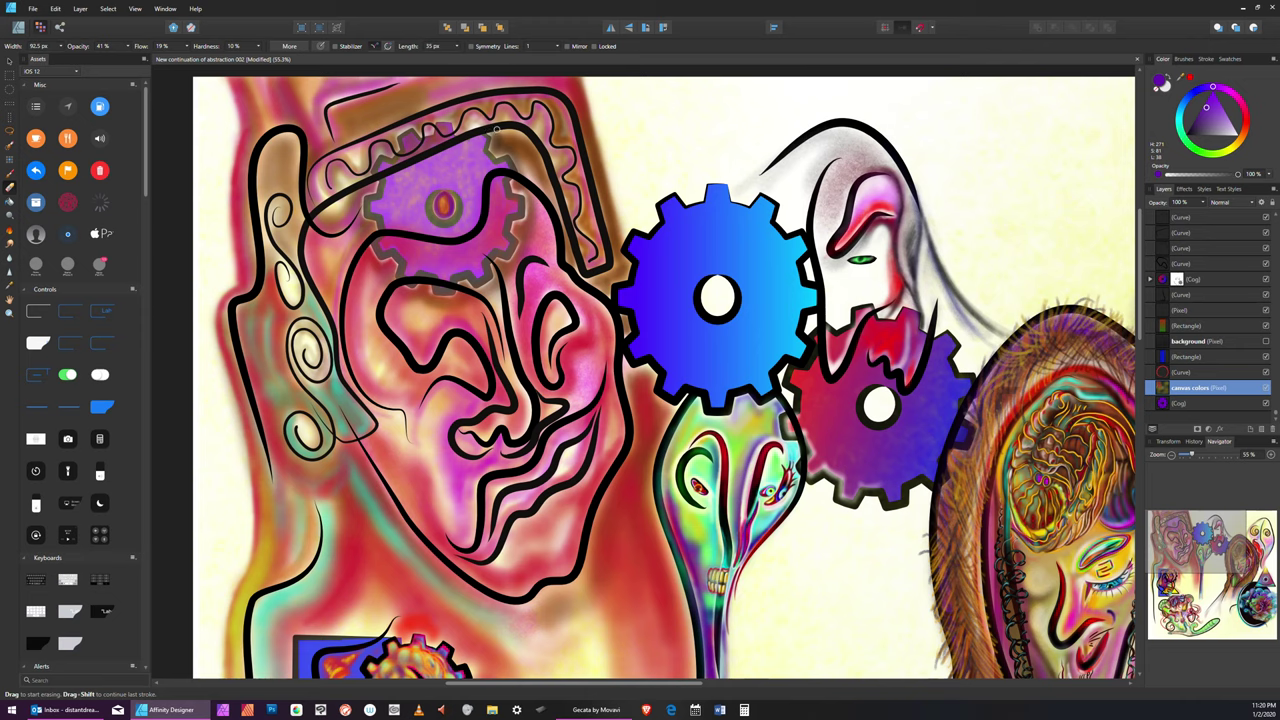
Switch to the paint brush in brownish orange (hue 24) and touch up the headband around the exposed gear teeth
click(1245, 137)
drag(1245, 137, 1245, 131)
click(10, 173)
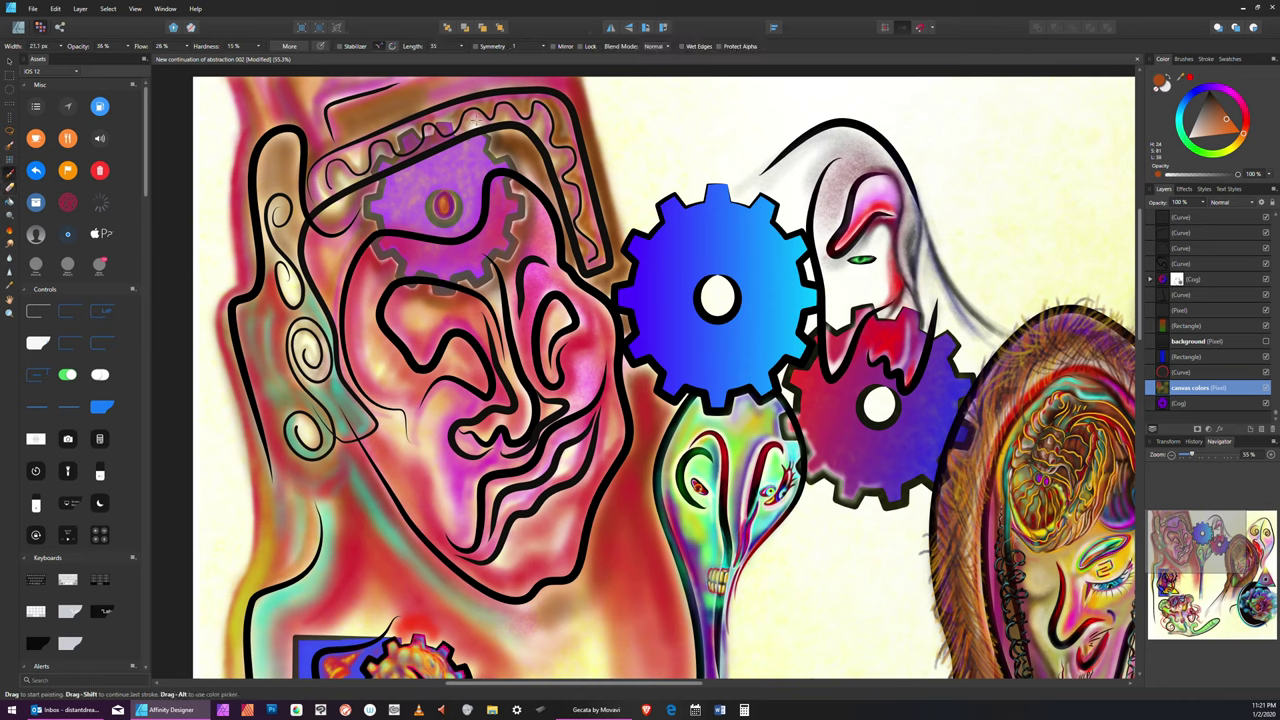
key(])
key(])
key(])
key(])
key(])
key(])
key(])
key(])
Change the colour to near-black and begin shading the forehead gear's right-hand teeth with a brush about 115 px wide
click(1213, 93)
key(bracketleft)
key(bracketleft)
key(bracketleft)
key(bracketleft)
key(bracketleft)
key(bracketright)
key(bracketright)
key(bracketright)
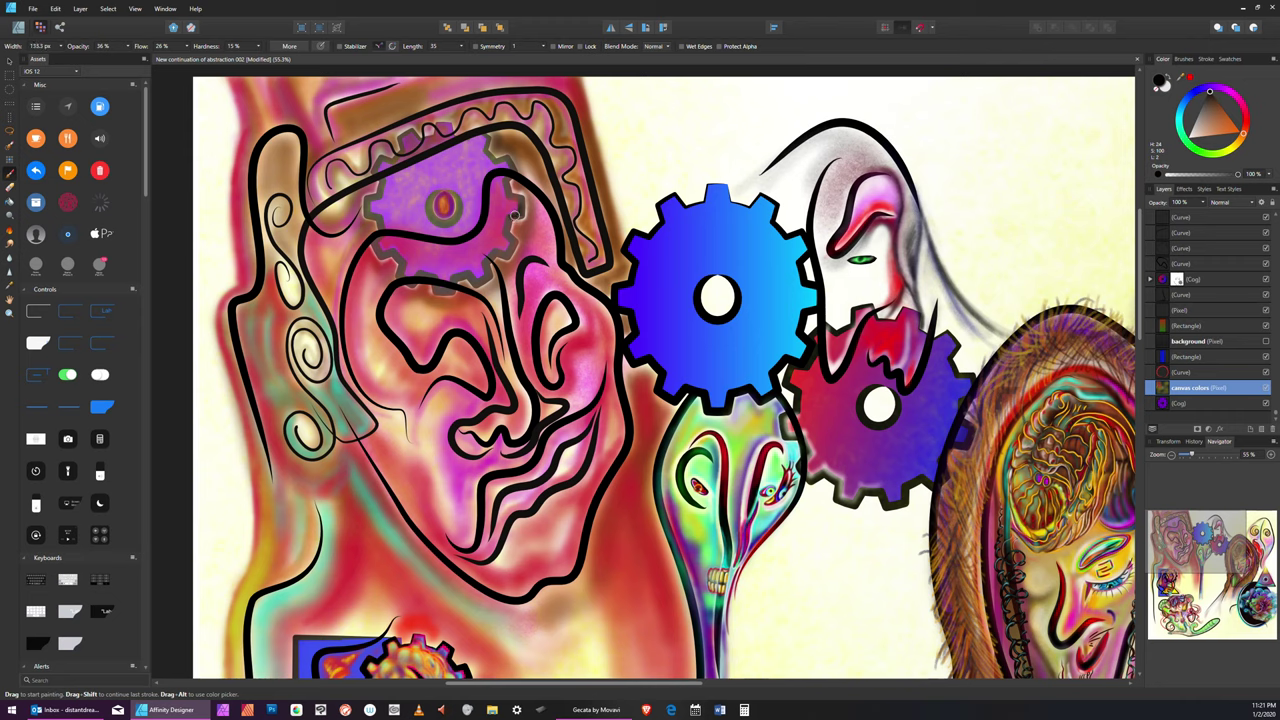
key(bracketright)
key(bracketright)
Deepen the near-black shading along the gear's right-hand teeth with a progressively narrower brush
key(bracketleft)
drag(512, 211, 513, 217)
key(bracketleft)
key(bracketleft)
key(bracketleft)
key(bracketleft)
key(bracketleft)
key(bracketleft)
key(bracketleft)
key(bracketleft)
key(bracketleft)
key(bracketright)
key(bracketright)
key(bracketleft)
Paint bright orange (hue 38) highlights on the forehead gear's right-hand teeth with varying brush widths
click(1240, 139)
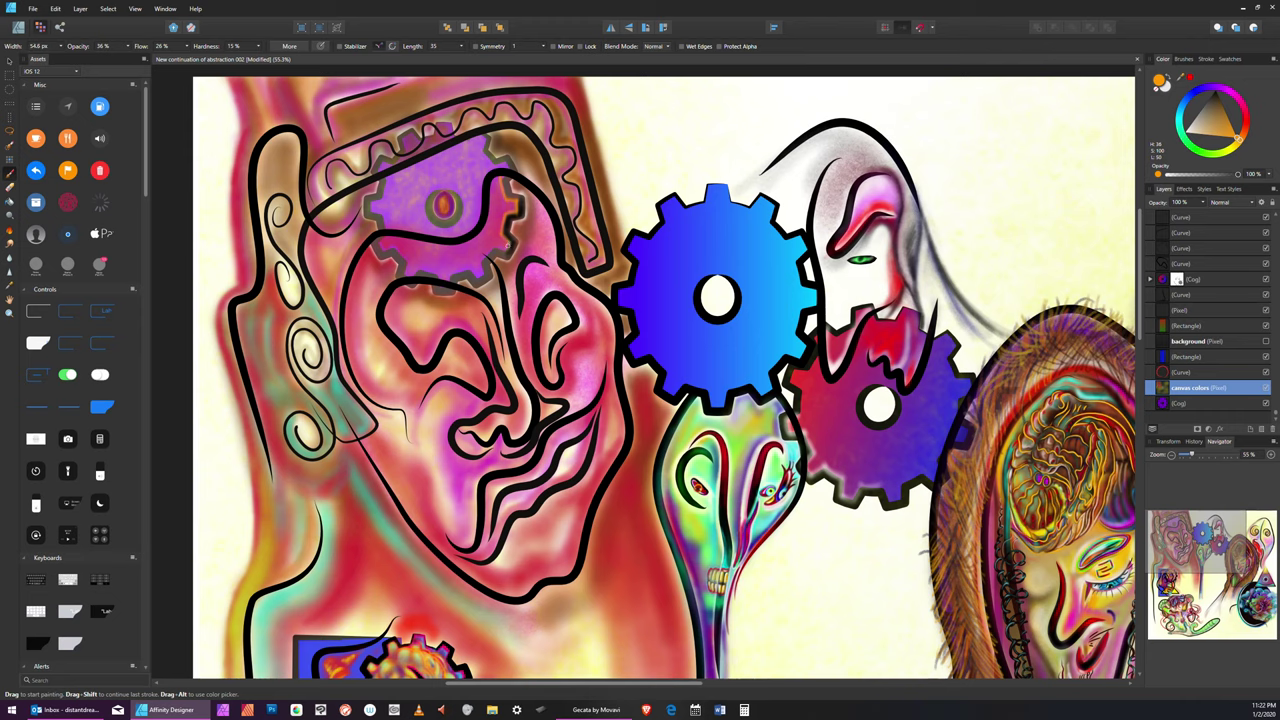
key(])
key(bracketright)
key(bracketright)
key(bracketright)
key(bracketleft)
key(bracketleft)
key(bracketleft)
key(bracketleft)
key(bracketright)
key(bracketright)
key(bracketleft)
key(bracketleft)
key(bracketright)
drag(499, 250, 509, 236)
key(bracketright)
key(bracketright)
key(bracketright)
key(bracketright)
key(bracketright)
key(bracketright)
Pick a darker colour and add shading around the forehead gear's teeth, repeatedly adjusting the brush width
click(1215, 96)
click(1220, 105)
key(bracketright)
key(bracketright)
key(bracketleft)
key(bracketleft)
key(bracketleft)
key(bracketleft)
key(bracketleft)
key(bracketleft)
key(bracketright)
key(bracketright)
key(bracketleft)
key(bracketleft)
key(bracketleft)
key(bracketleft)
key(bracketleft)
key(bracketright)
Set the brush colour to a very dark purple with hue 271, saturation 100 and lightness 16
mouse_move(1218, 92)
mouse_down()
mouse_move(1230, 98)
mouse_move(1207, 90)
mouse_move(1246, 110)
mouse_move(1224, 90)
mouse_move(1197, 100)
mouse_move(1231, 73)
mouse_up()
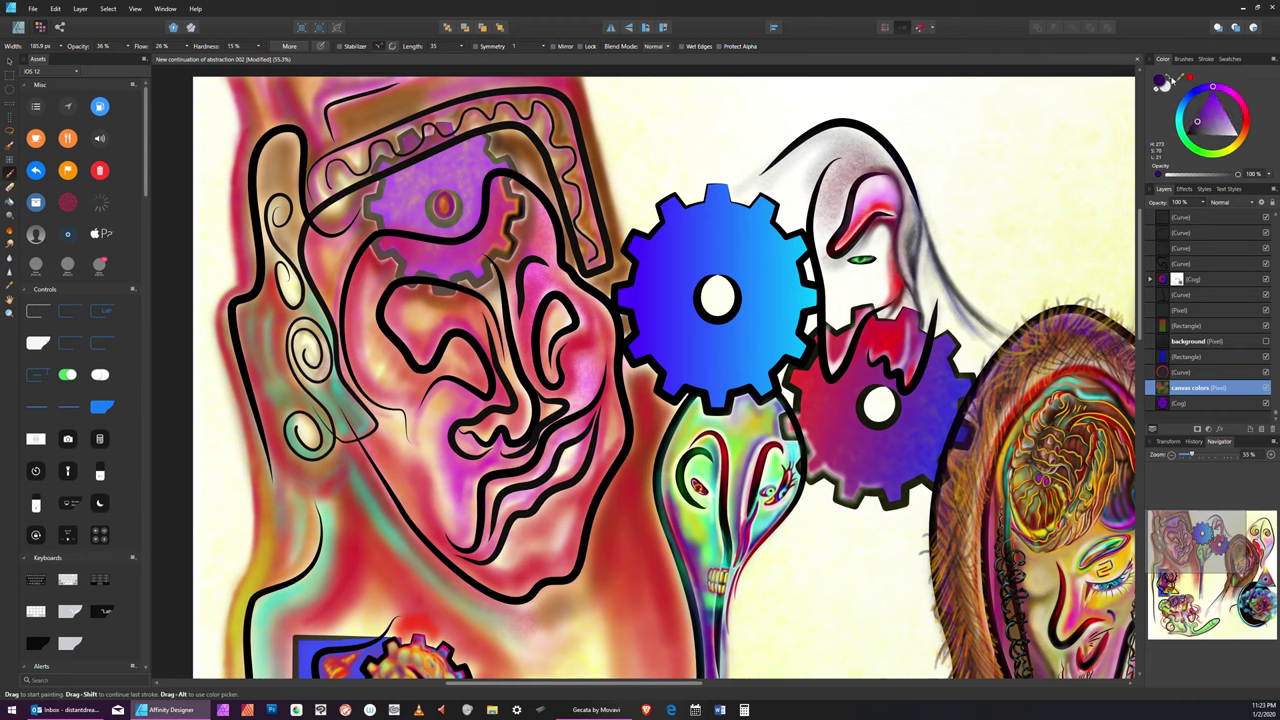
double_click(1163, 83)
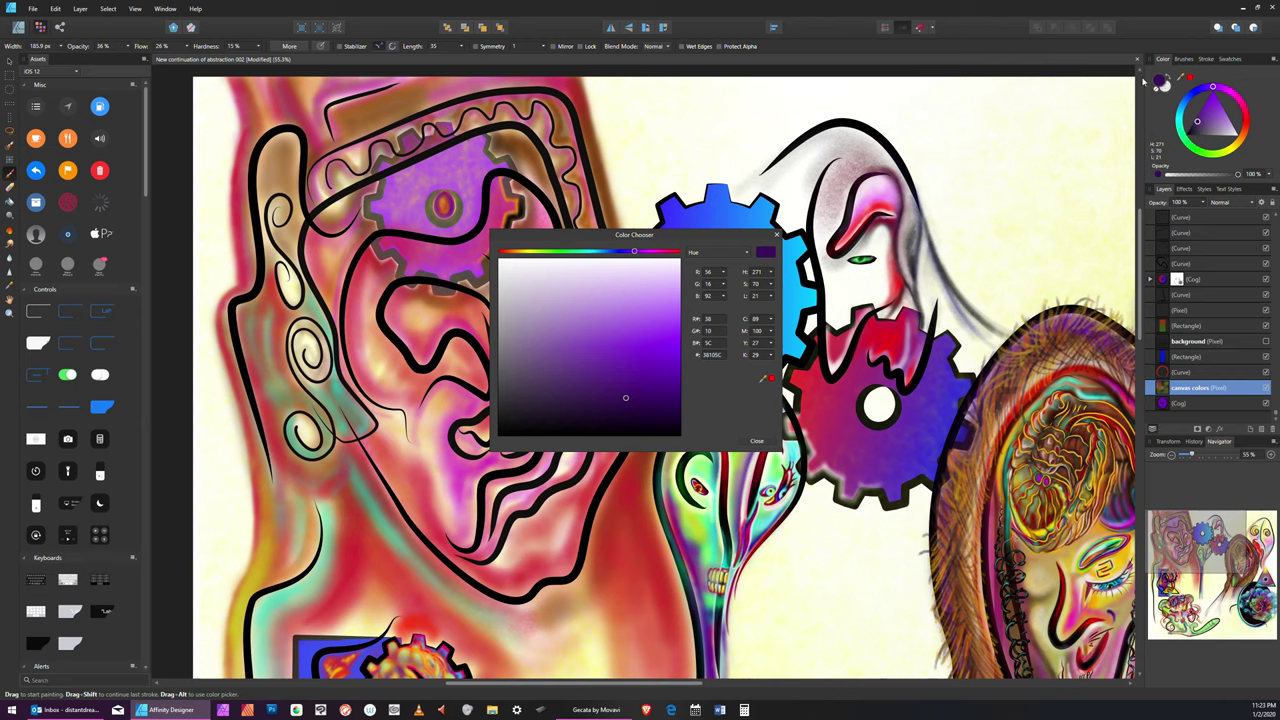
drag(705, 237, 1031, 95)
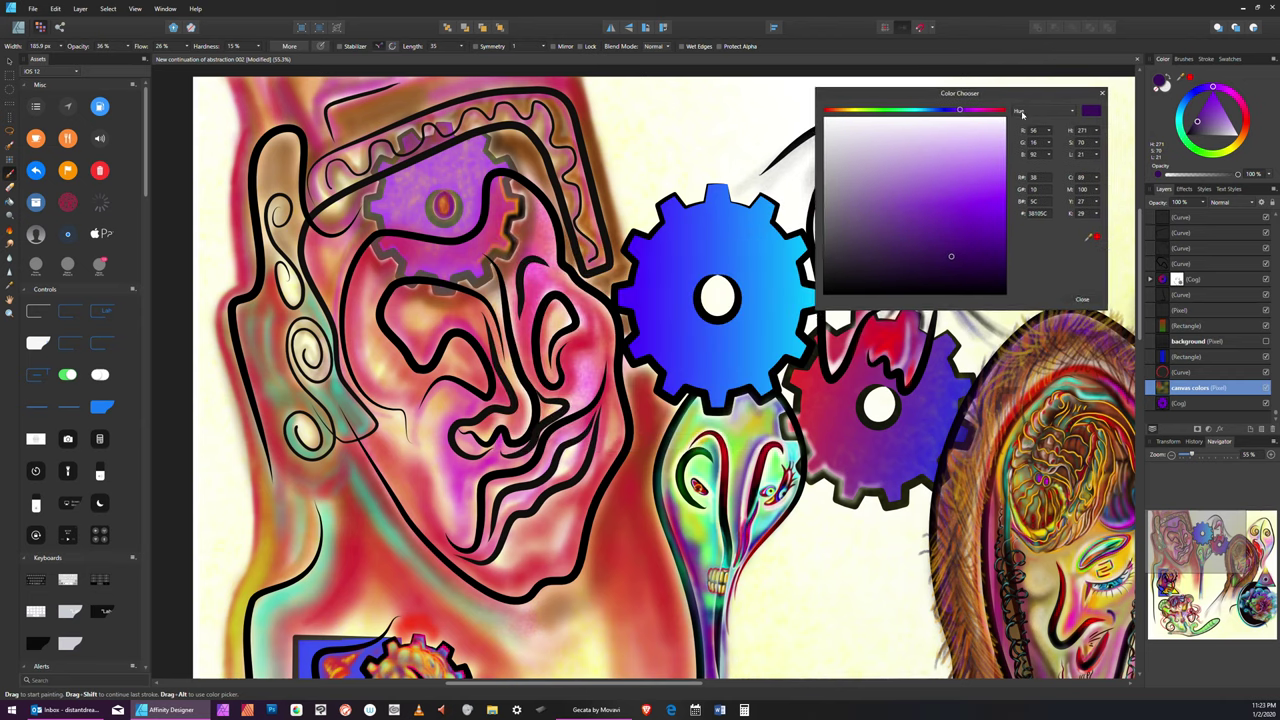
click(1003, 270)
drag(1004, 270, 1007, 270)
click(1102, 93)
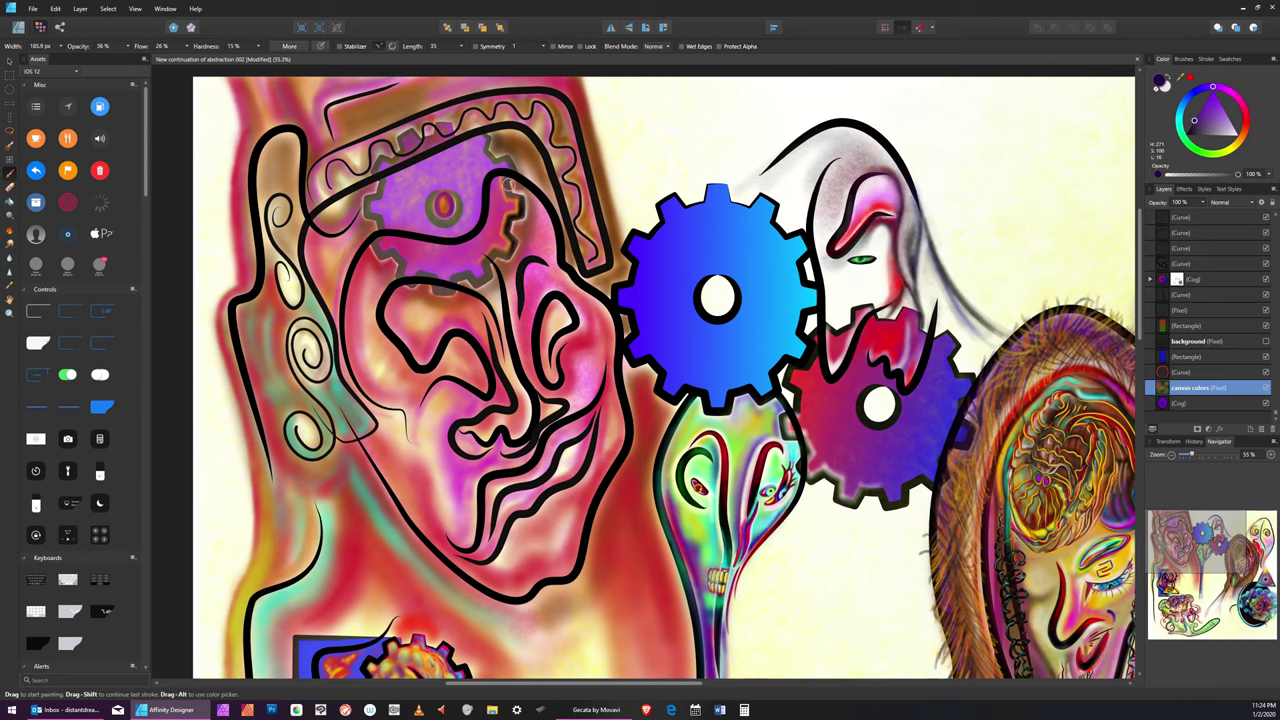
Shade the edges of the forehead gear's teeth in very dark purple, alternating between narrower and wider brush widths
key([)
key([)
key([)
key(bracketleft)
key(bracketleft)
key(bracketright)
key(bracketright)
key(bracketright)
key(bracketright)
key(bracketleft)
key(bracketleft)
key(bracketleft)
key(bracketleft)
key(bracketright)
key(bracketright)
key(bracketright)
key(bracketright)
key(bracketright)
key(bracketright)
key(bracketleft)
key(bracketleft)
key(bracketleft)
key(bracketleft)
key(bracketleft)
key(bracketleft)
key(bracketright)
key(bracketright)
key(bracketright)
Darken the colour to near-black (lightness 3) and refine the gear's upper edge, narrowing the brush to about 73 px
drag(1195, 126, 1187, 133)
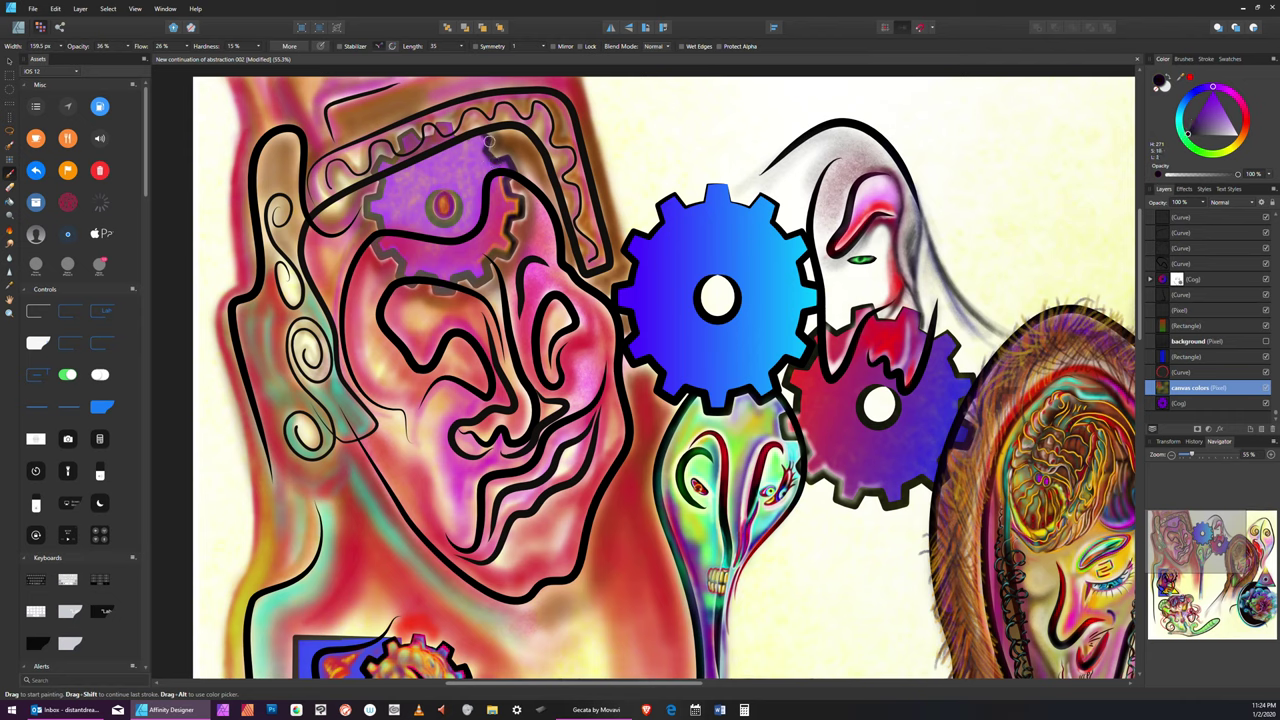
key(bracketleft)
key(bracketleft)
key(bracketleft)
key(bracketright)
key(bracketleft)
key([)
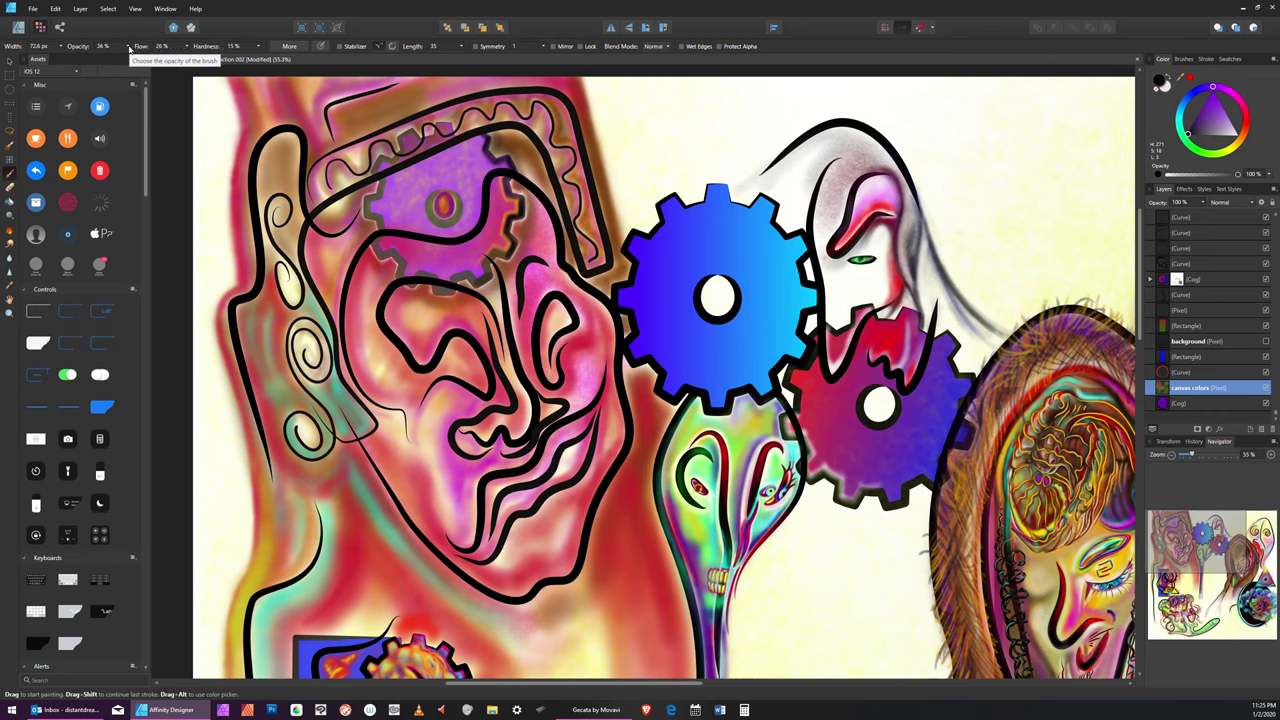
Raise the brush opacity to 68% and darken the outlines of the gear teeth in the headband and along the lower edge
drag(128, 48, 153, 47)
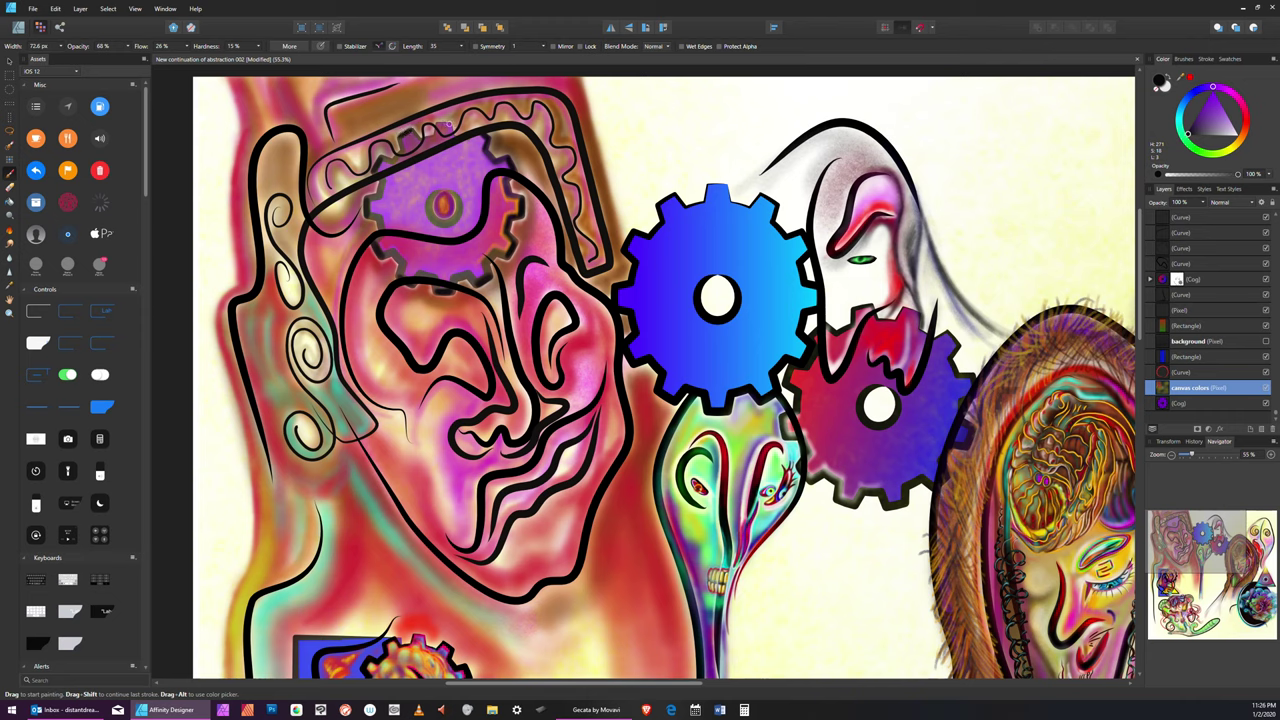
key(])
key(bracketleft)
key(bracketleft)
key(bracketleft)
Erase stray dark paint around the gear teeth in the headband, ending with an eraser about 61 px wide
key(e)
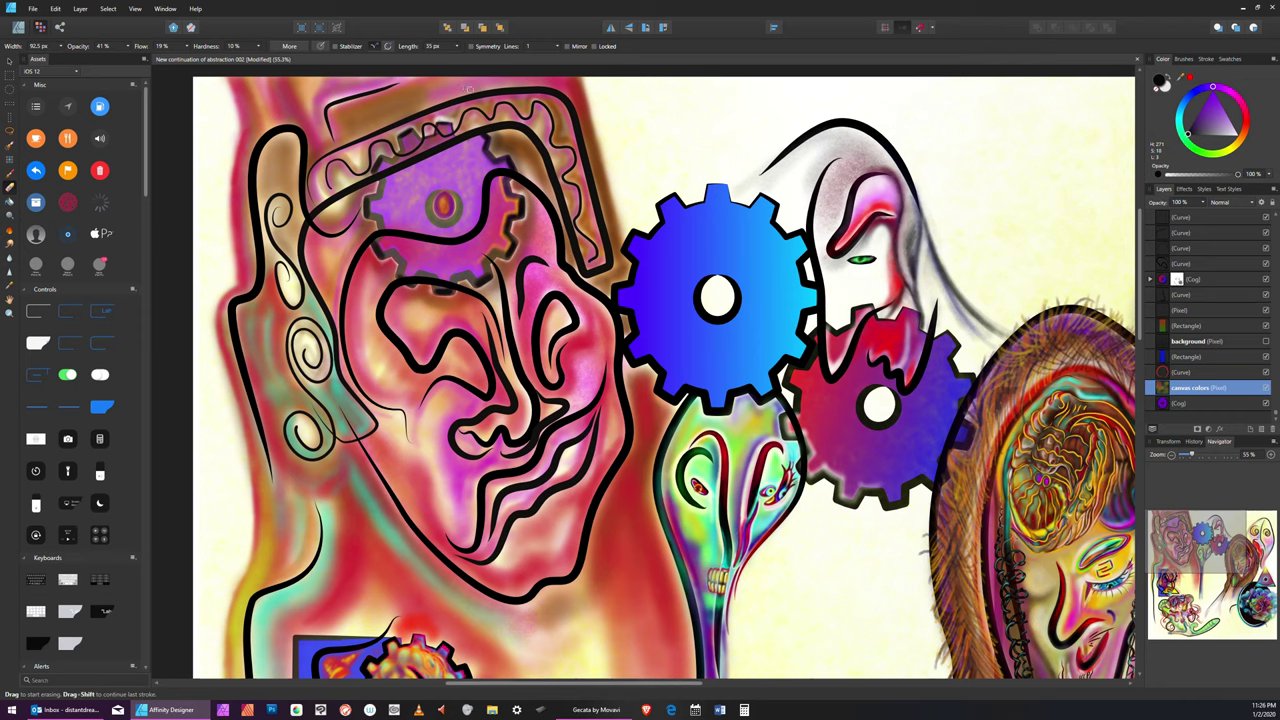
key(bracketright)
key(bracketright)
key(bracketright)
key(bracketright)
key(bracketright)
key(bracketright)
key(bracketleft)
key(bracketleft)
key(bracketleft)
key(bracketright)
key(bracketleft)
key(bracketleft)
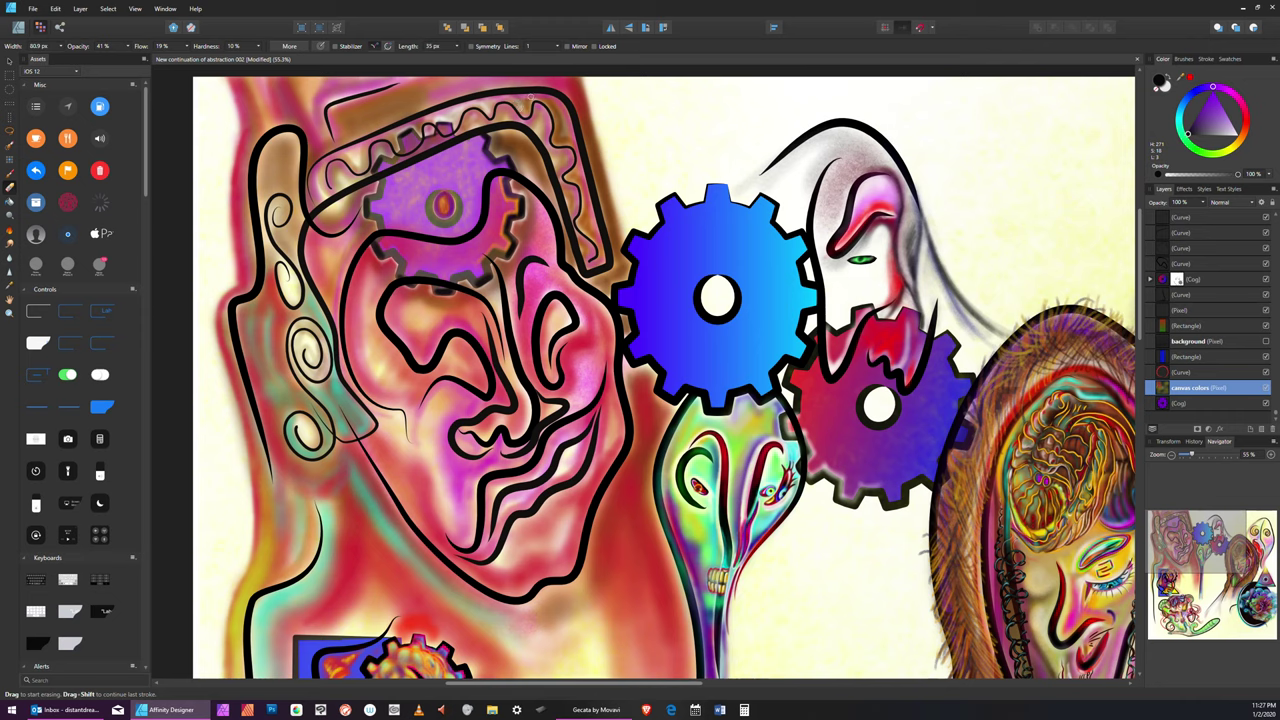
Save the painting under its existing file name
click(33, 8)
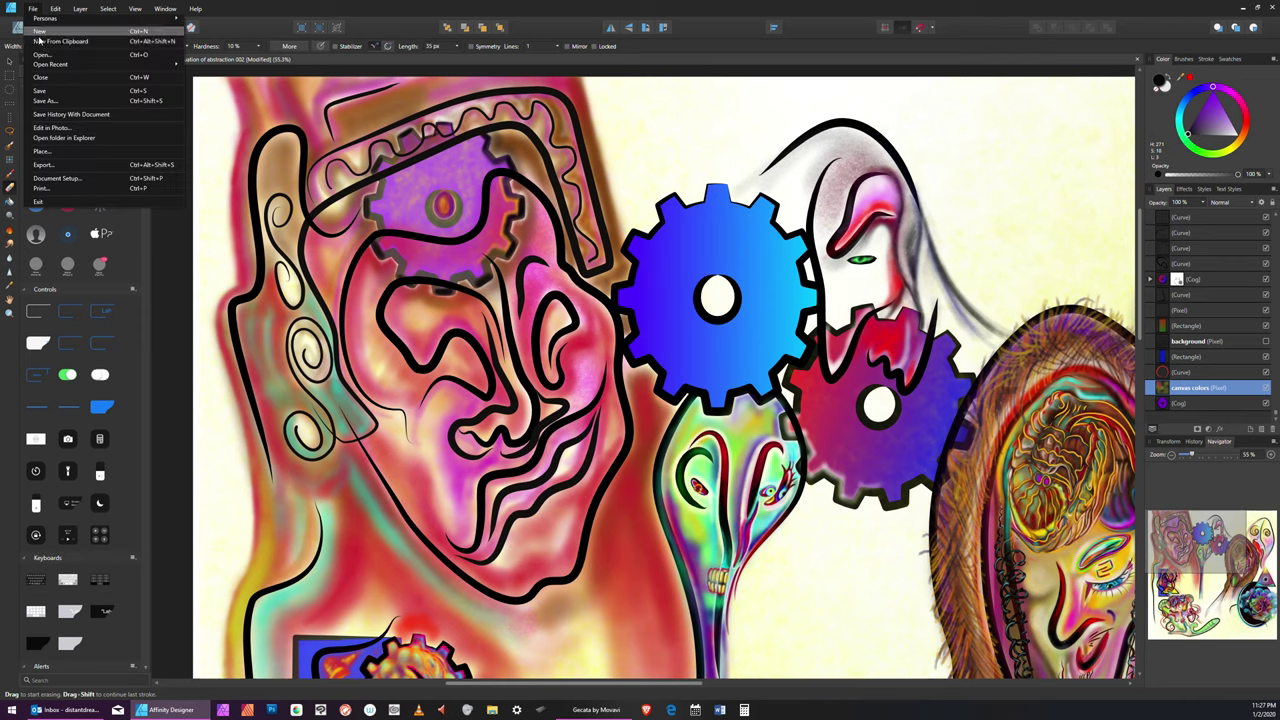
click(57, 90)
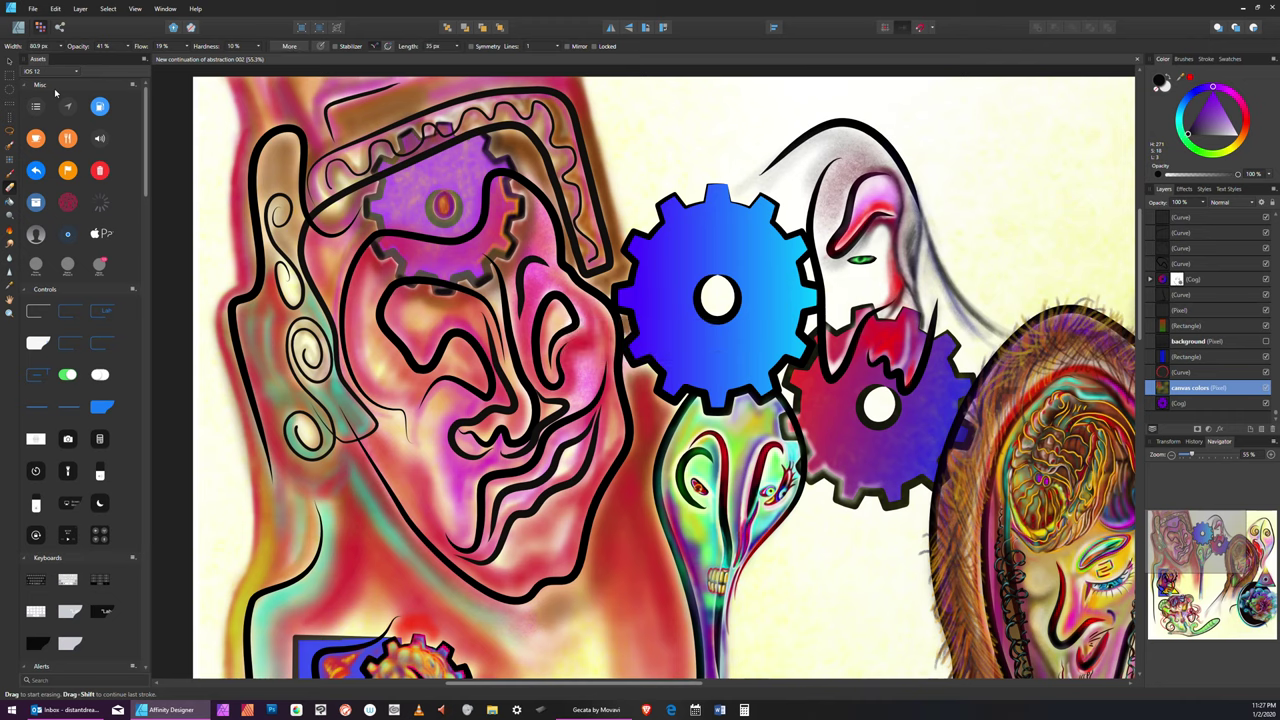
Try an elliptical gradient fill on the canvas colors layer with the Fill tool, undoing it after it covers the painted colours
click(1233, 148)
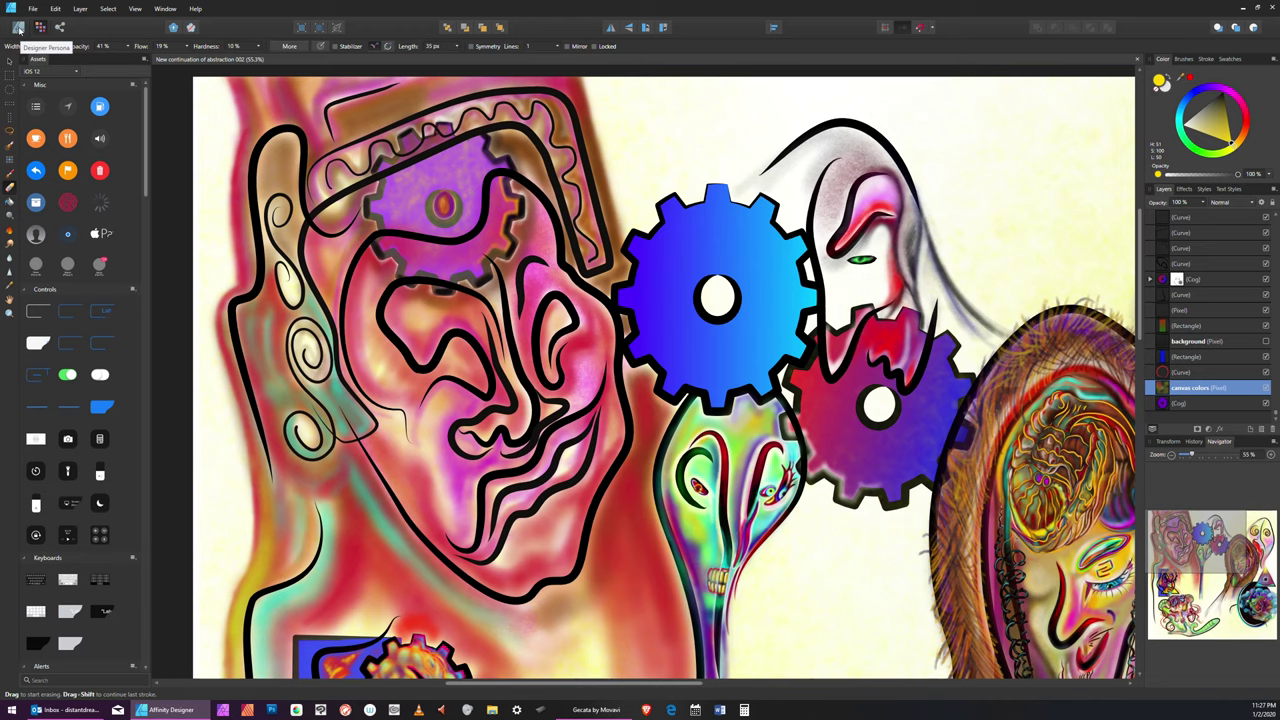
click(19, 29)
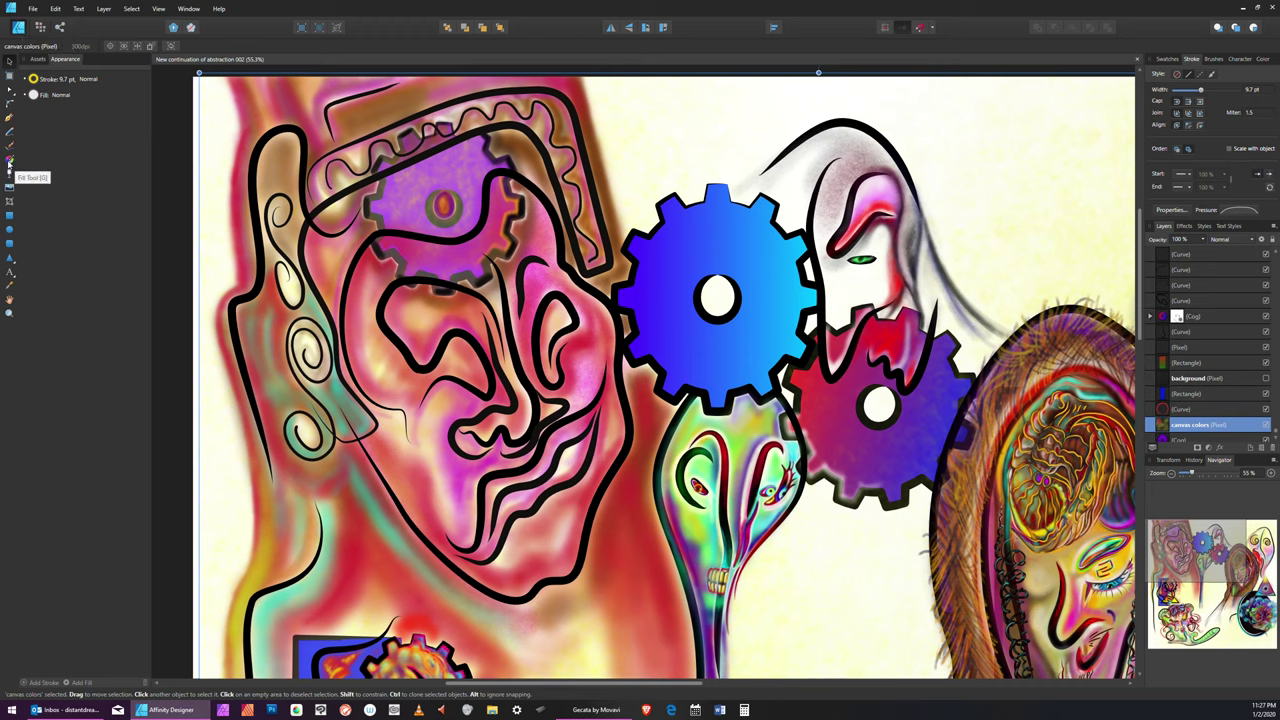
click(9, 159)
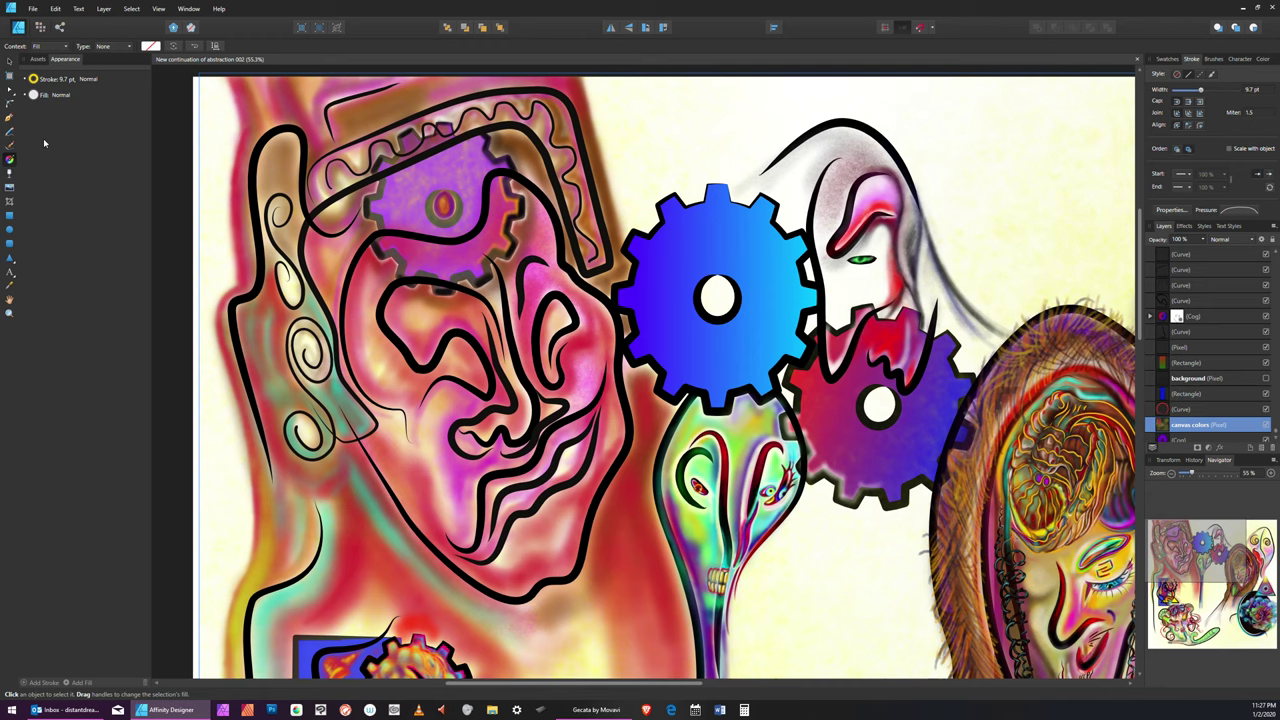
click(31, 96)
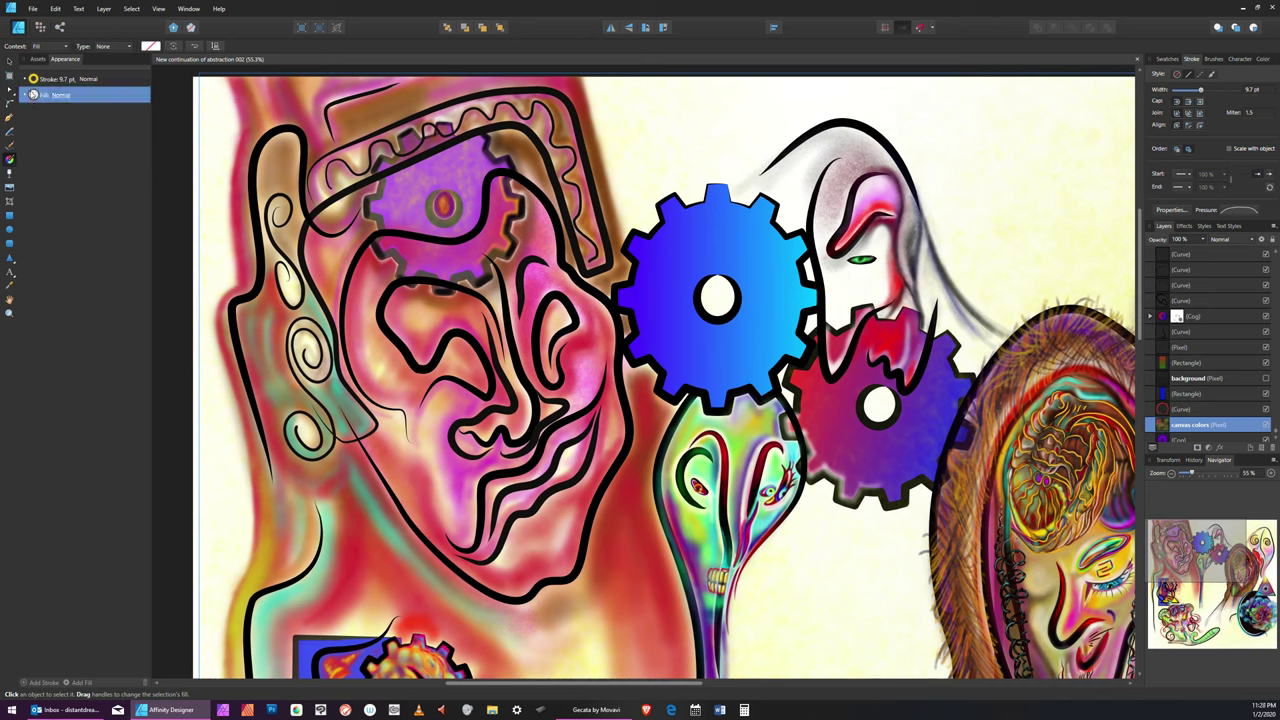
click(66, 97)
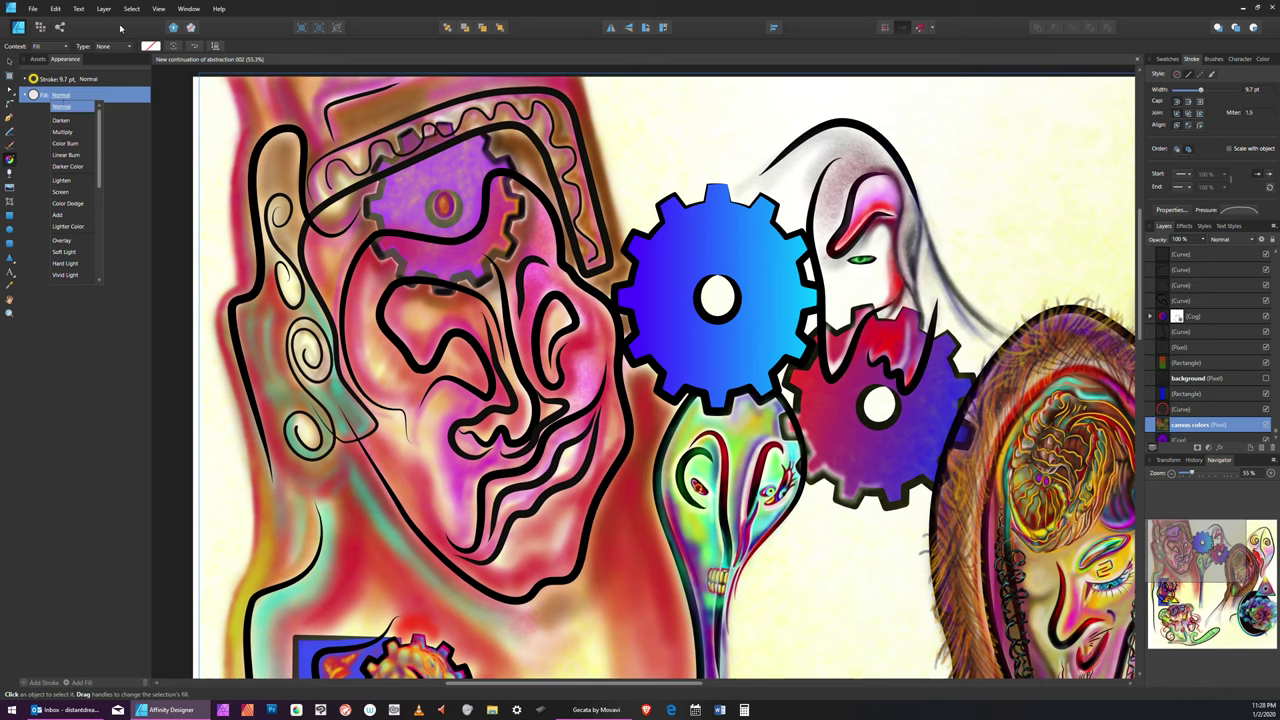
click(128, 48)
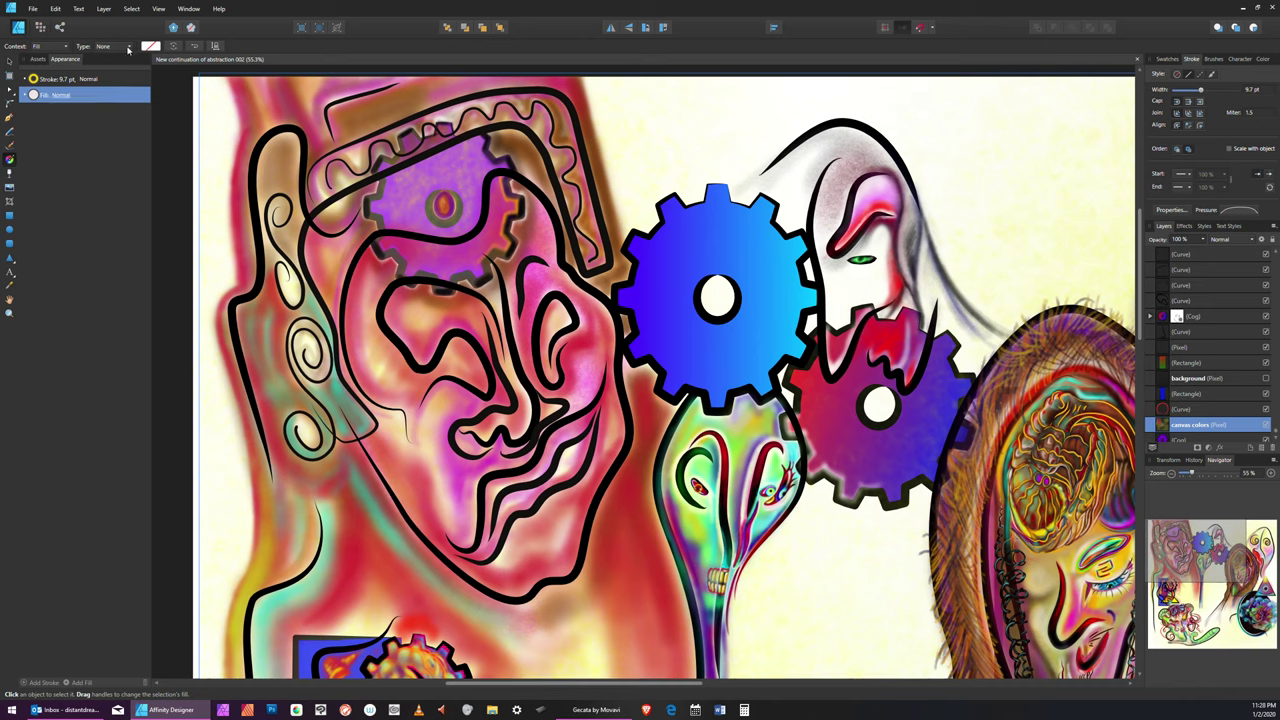
click(129, 49)
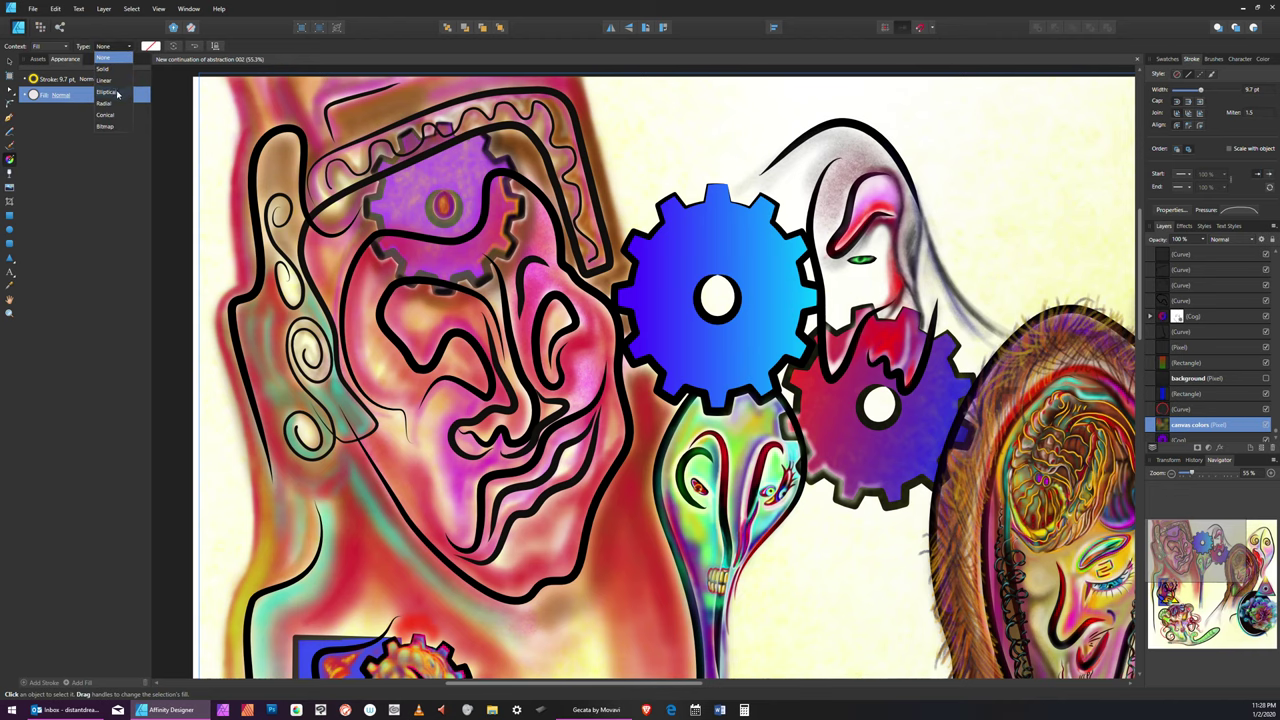
click(117, 93)
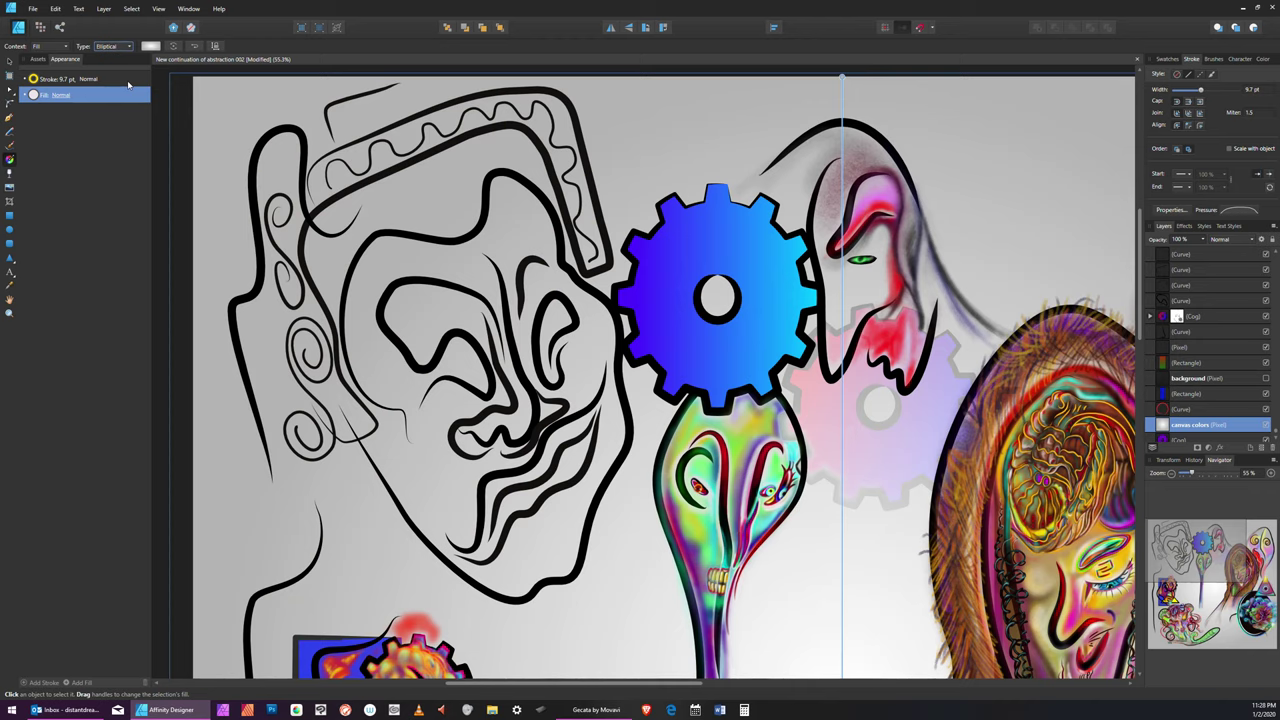
click(62, 8)
click(69, 24)
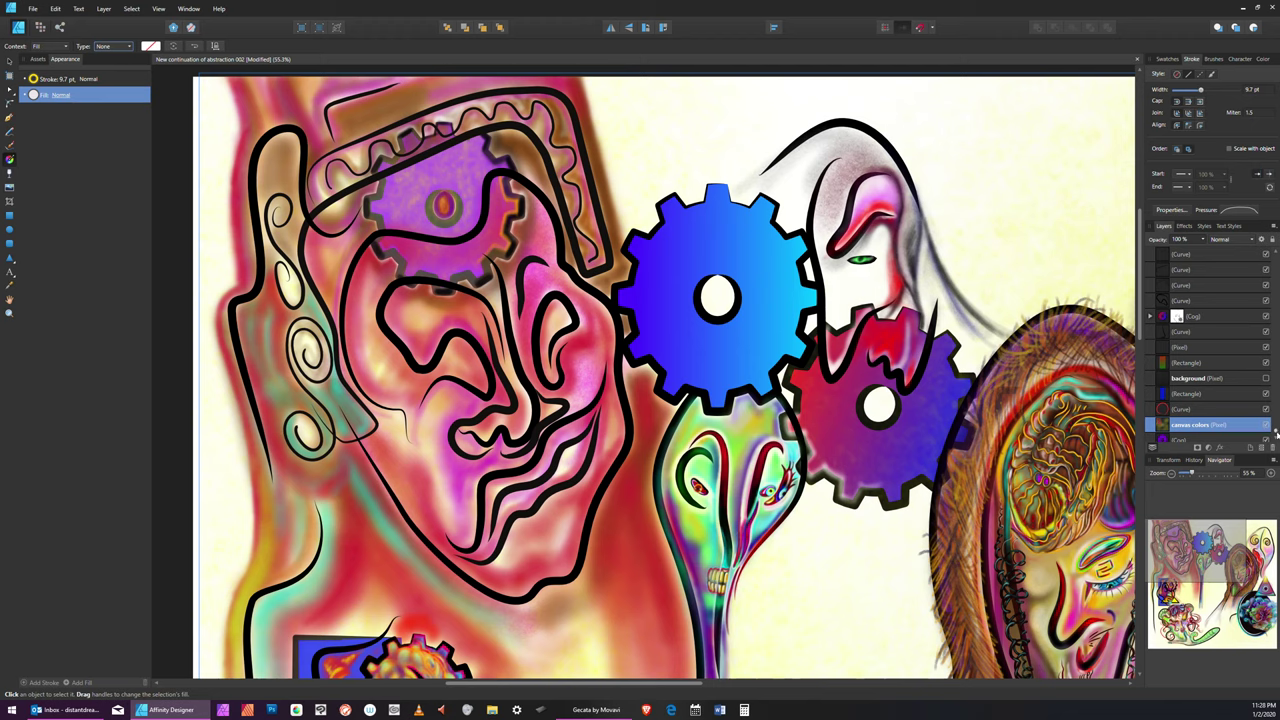
Add a new pixel layer above the topmost pixel layer of the painting
scroll(1276, 432, down, 4)
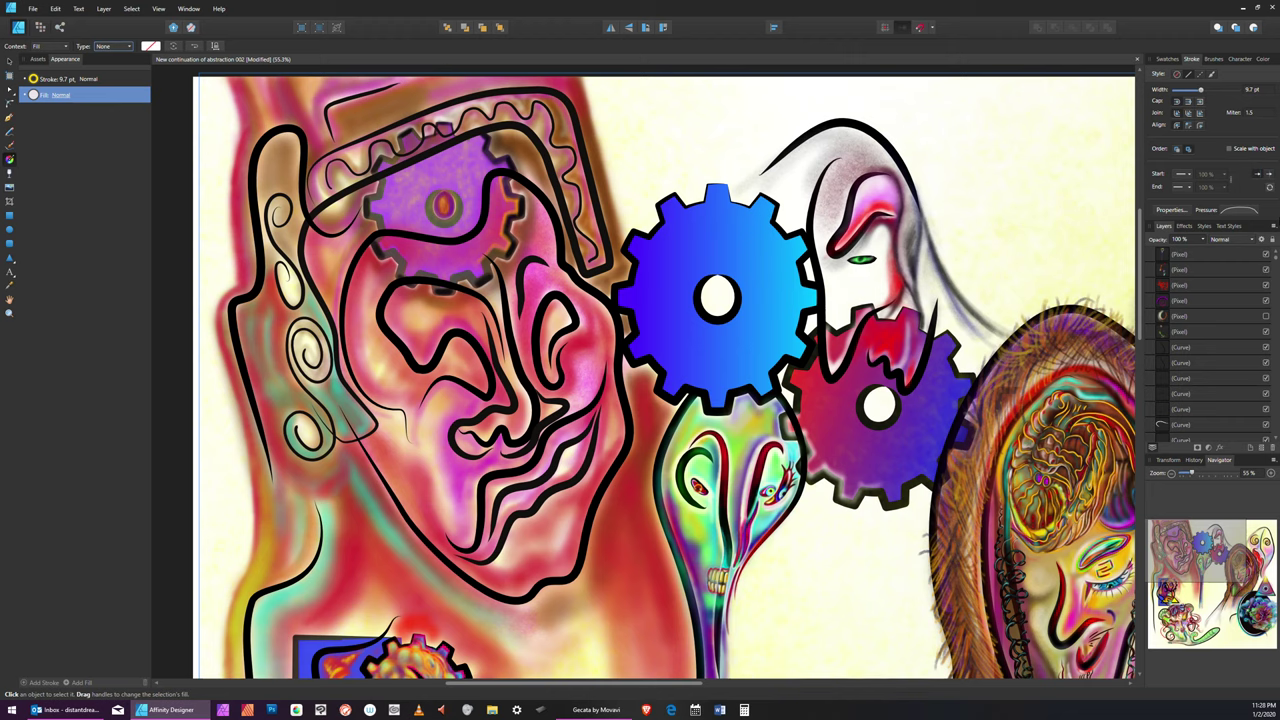
click(1223, 257)
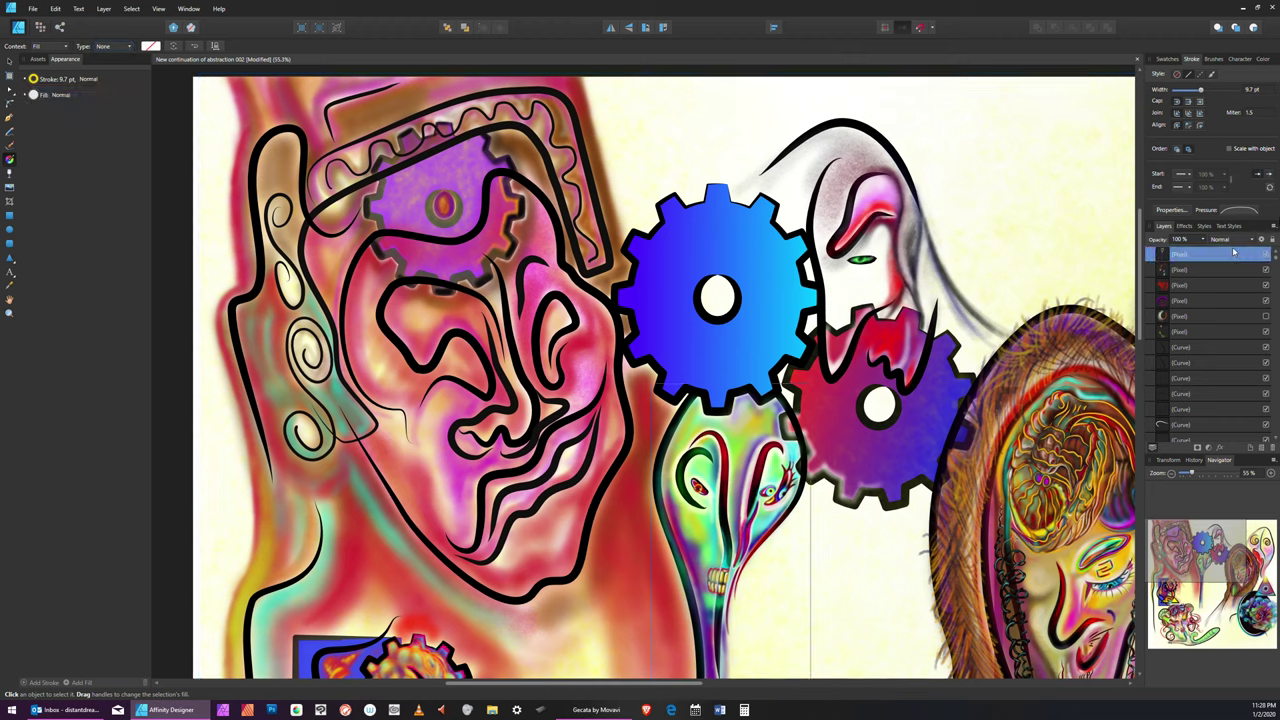
click(1264, 448)
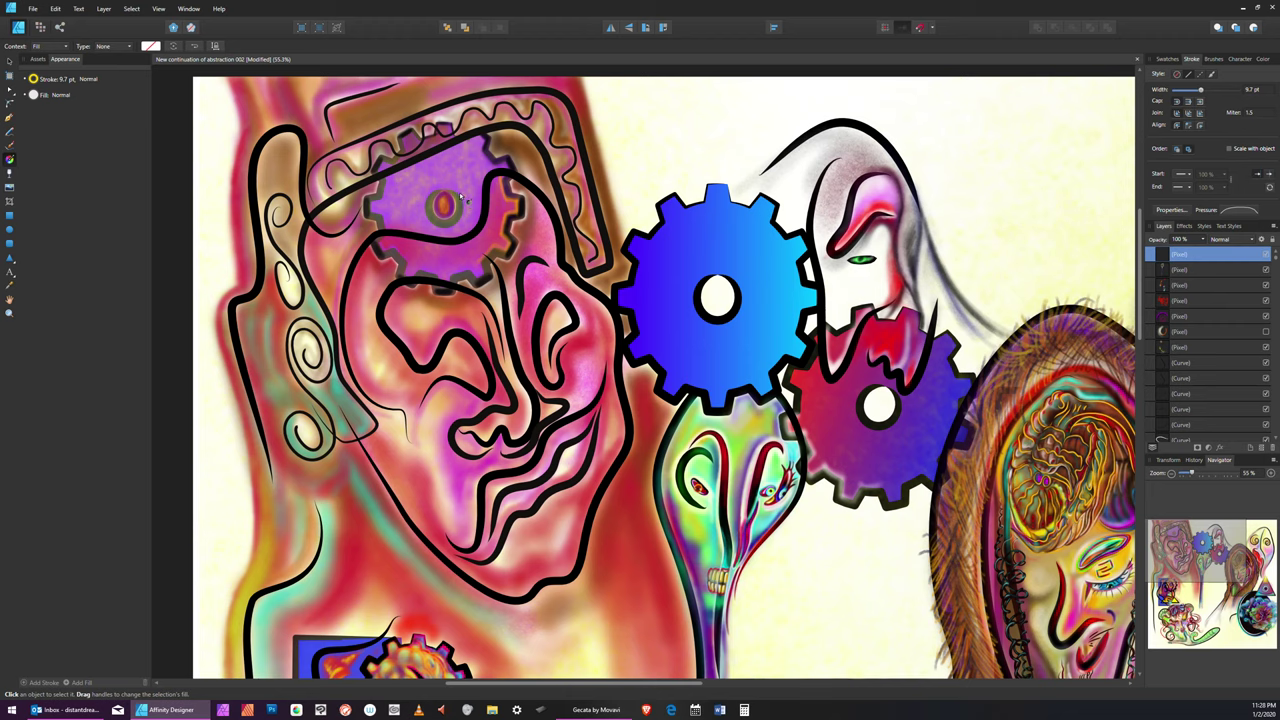
Try an elliptical gradient fill on the new pixel layer twice, undoing each attempt
click(129, 50)
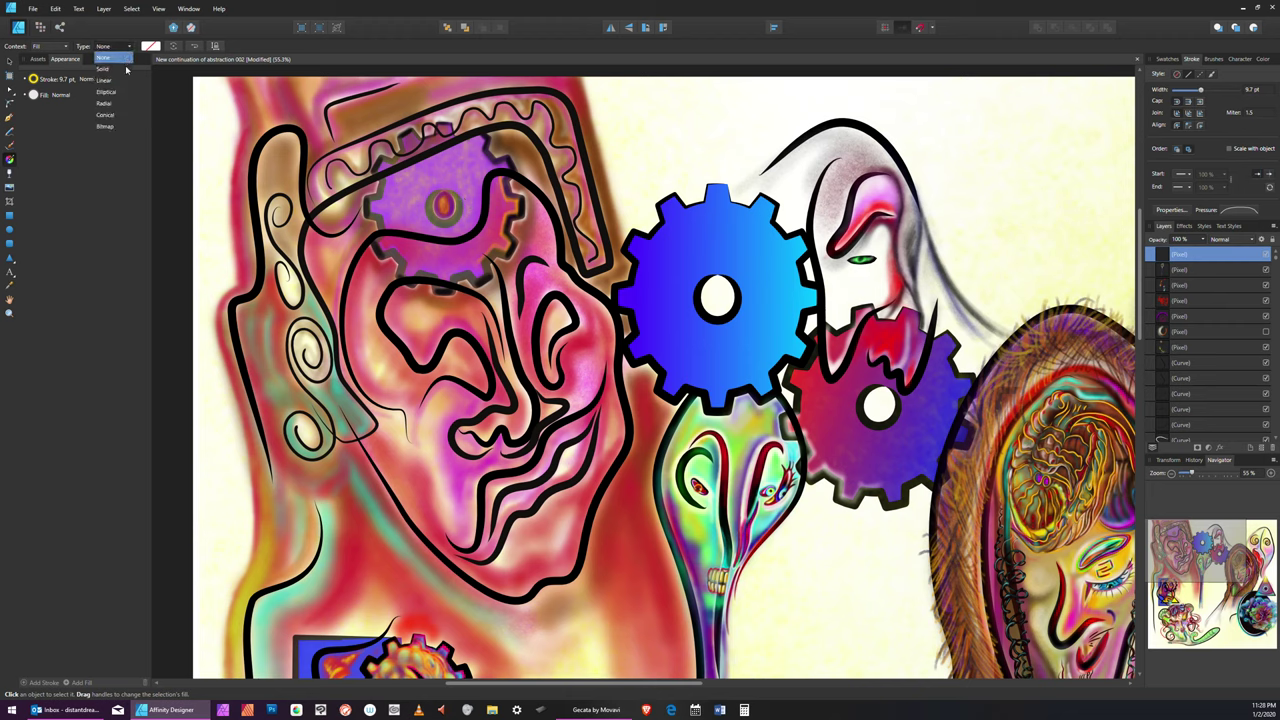
click(124, 91)
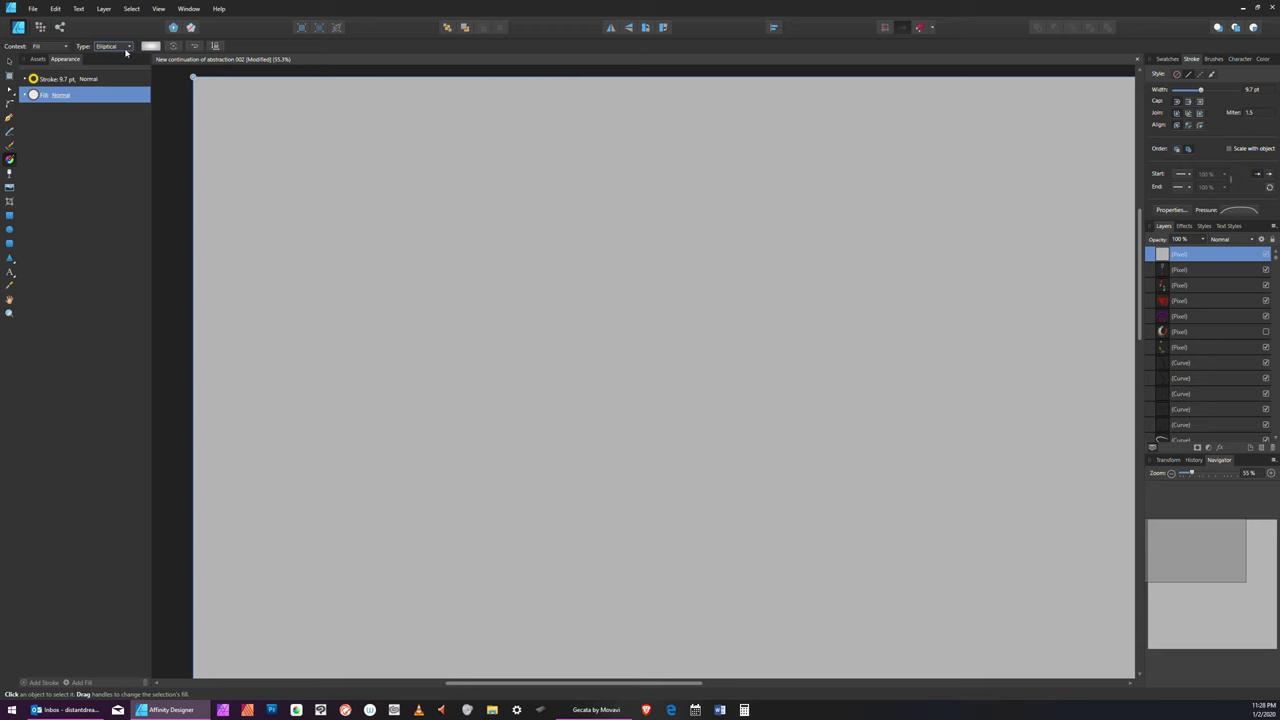
click(55, 9)
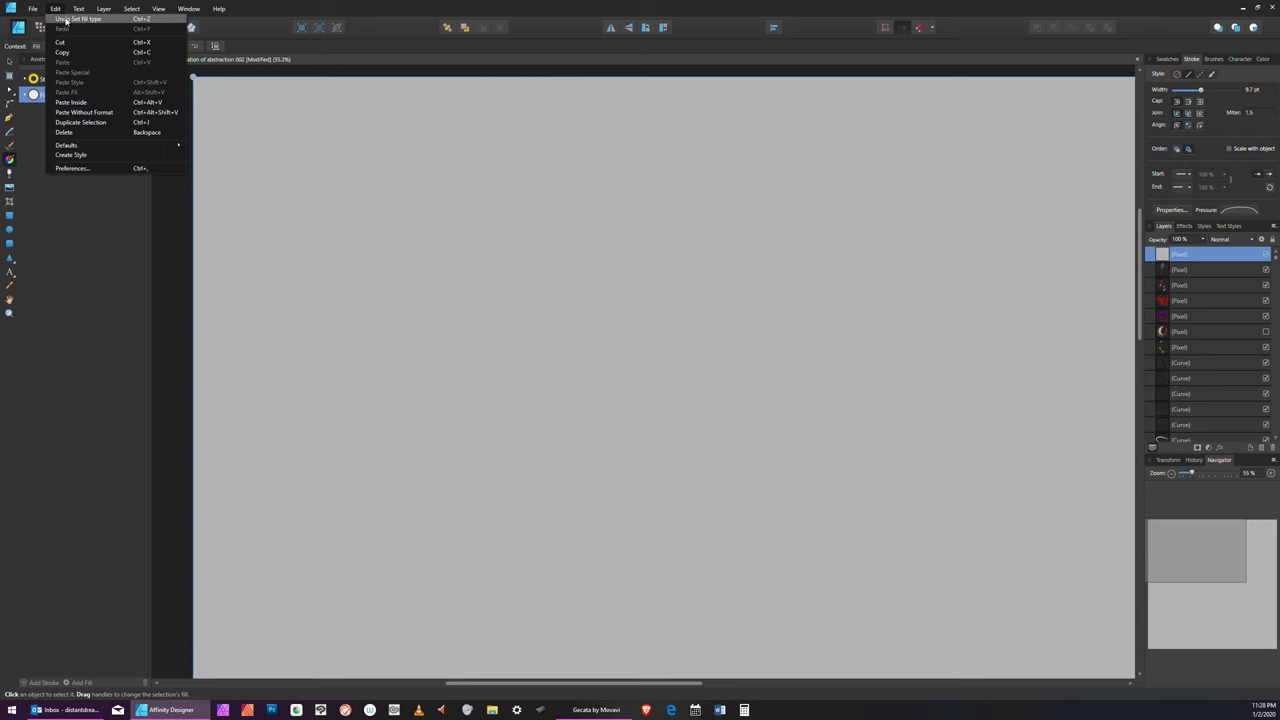
click(68, 24)
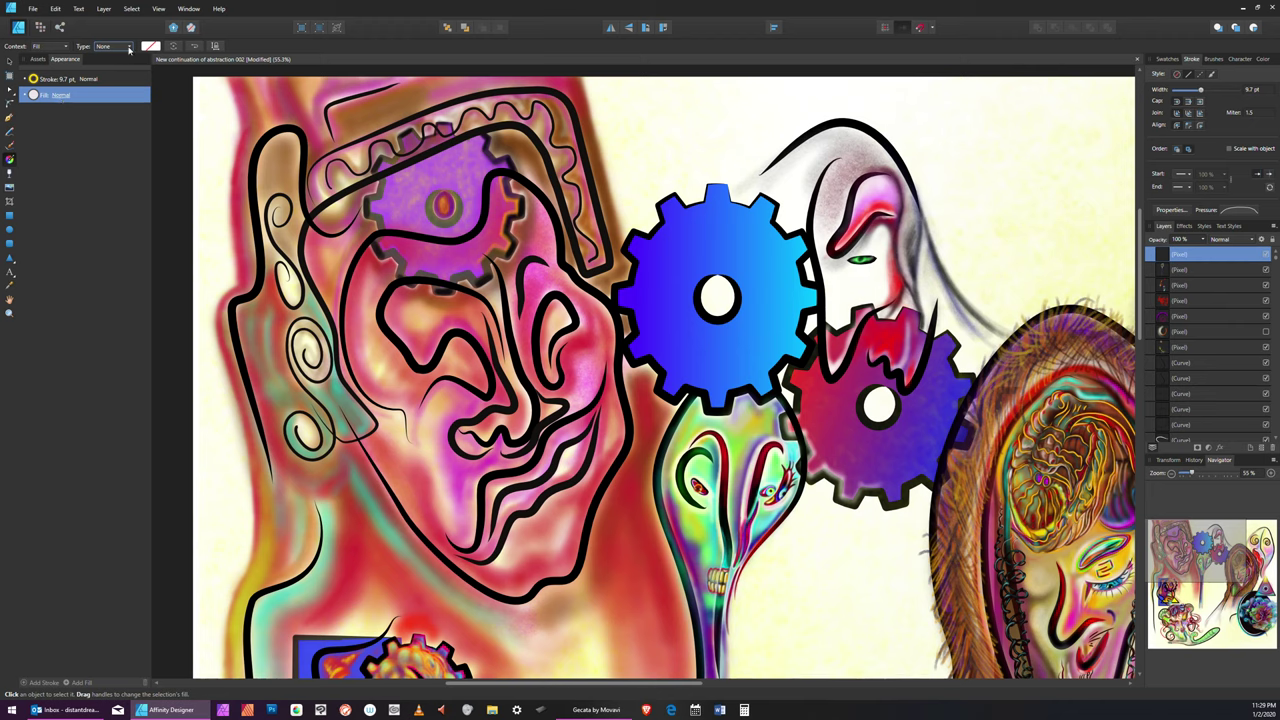
click(130, 47)
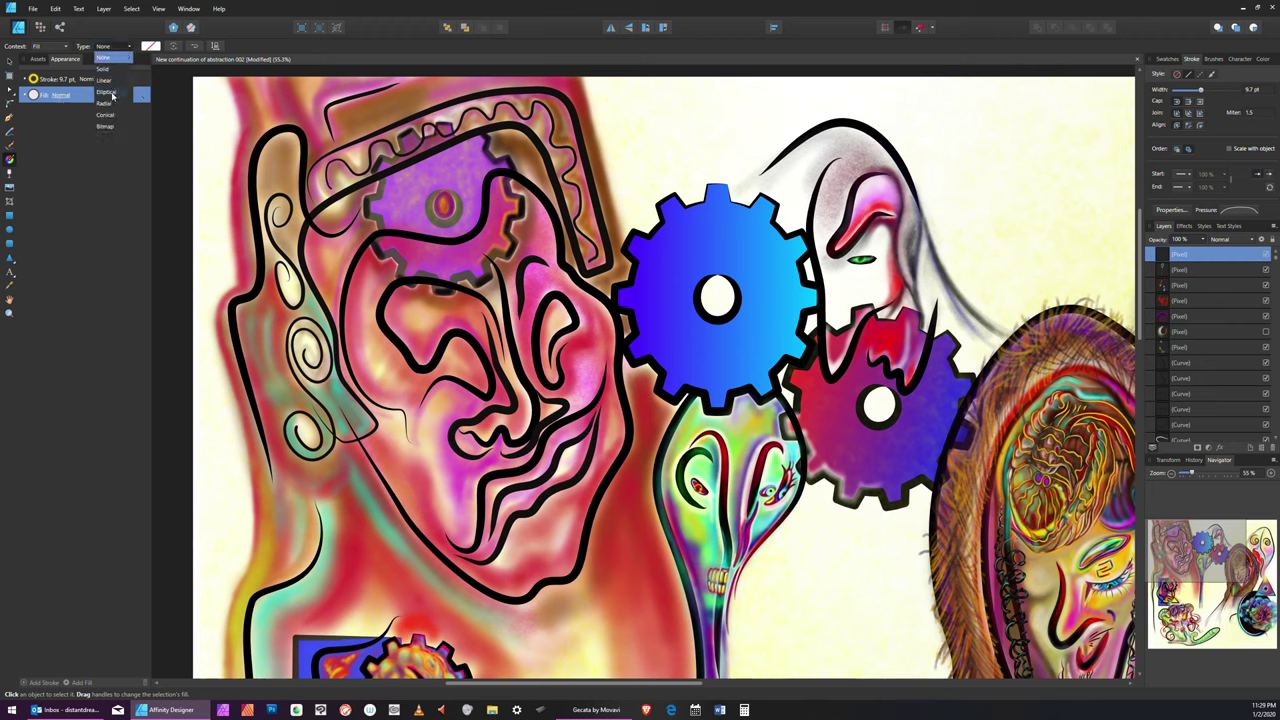
click(105, 92)
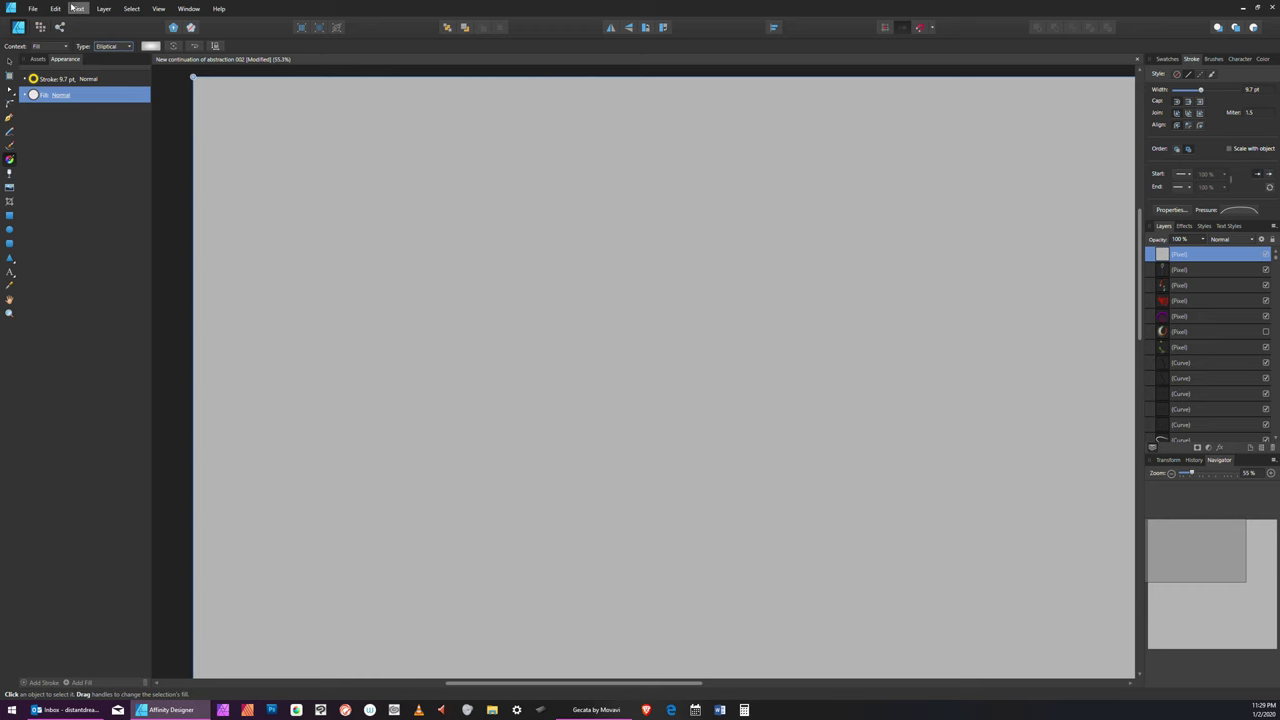
click(57, 9)
click(62, 24)
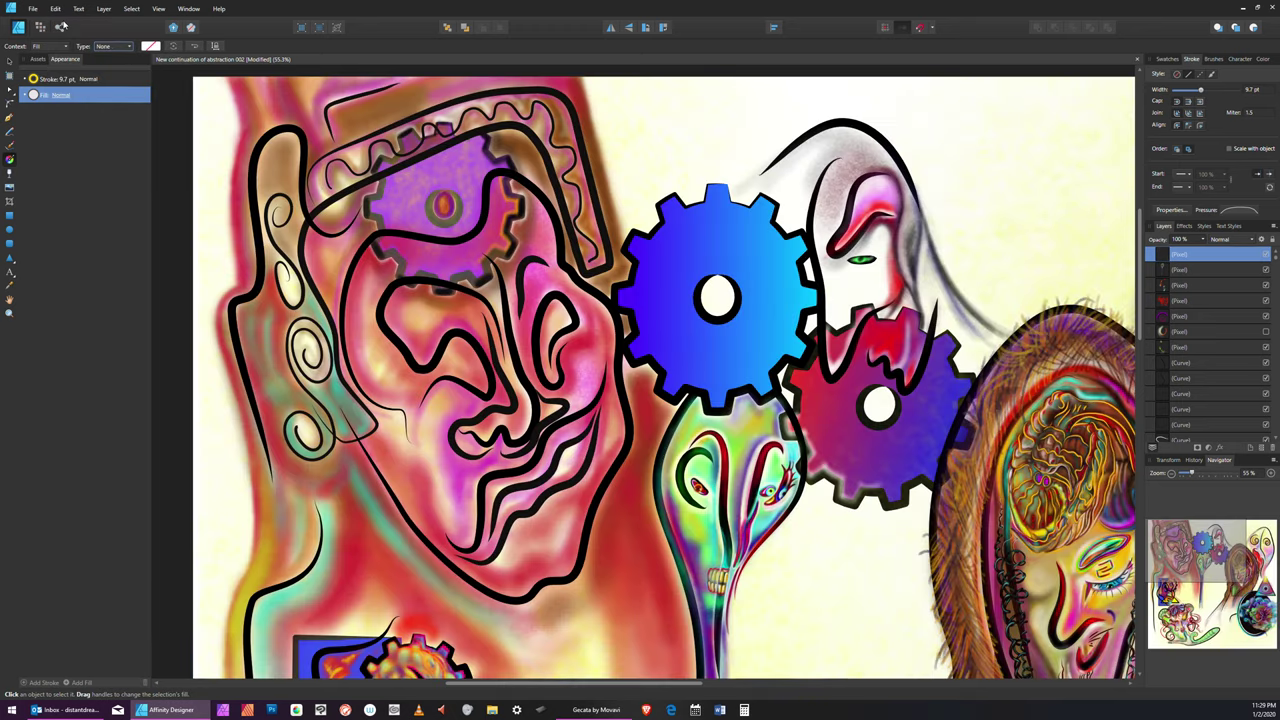
Return to pixel painting and brush a yellow ring (hue 51) around the central hole of the forehead gear on the new layer
click(41, 28)
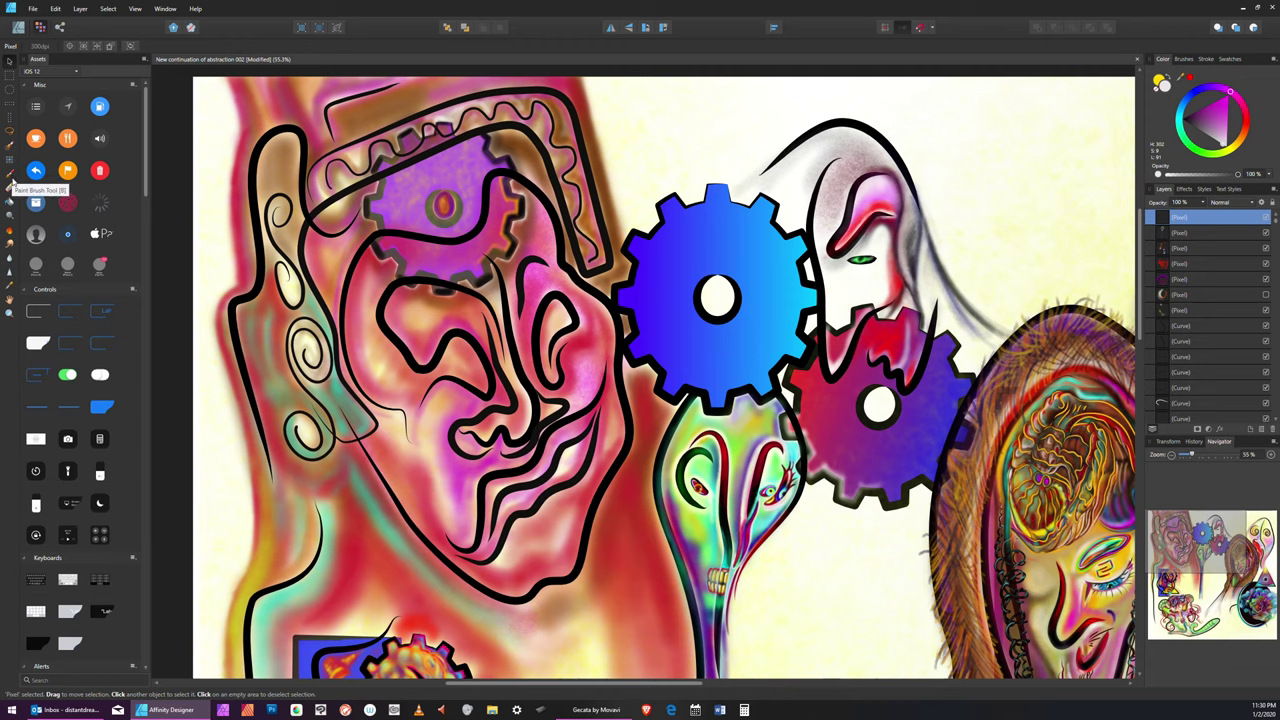
click(1230, 151)
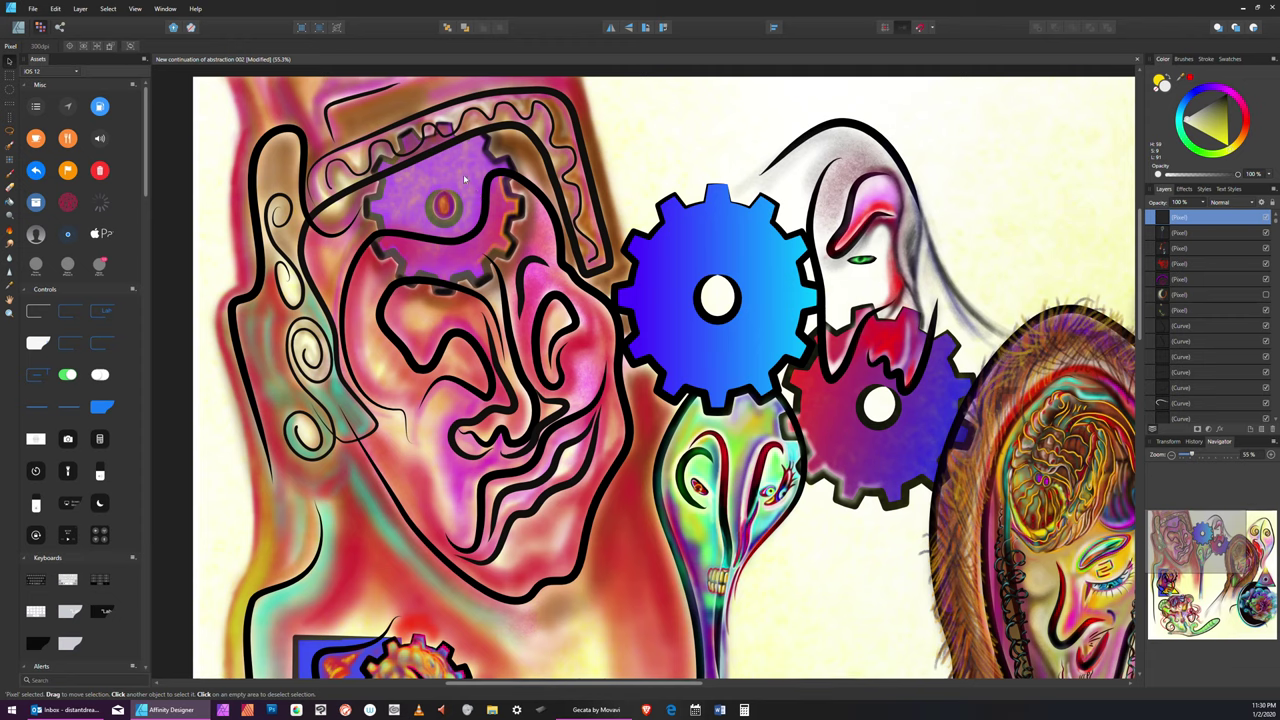
click(1224, 150)
click(8, 178)
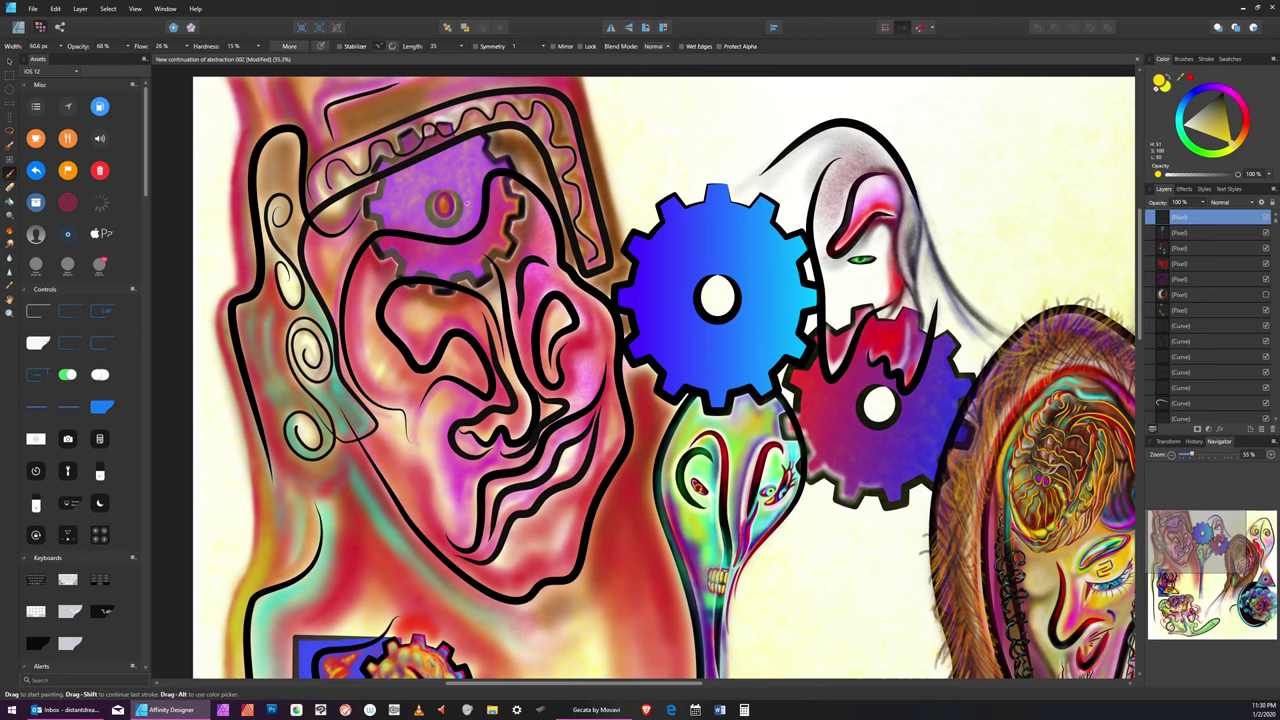
key(bracketright)
key(bracketright)
key(bracketright)
key(bracketleft)
key(bracketleft)
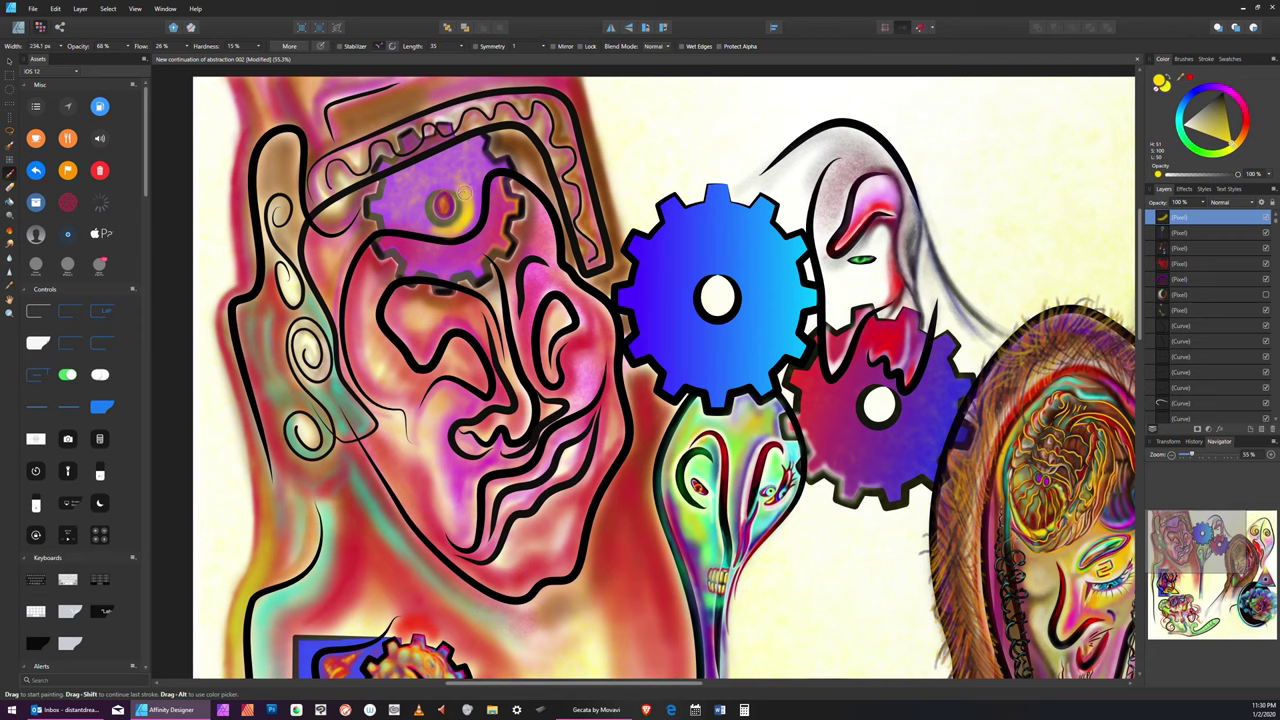
mouse_move(464, 193)
mouse_down()
mouse_move(434, 180)
mouse_move(421, 219)
mouse_move(436, 230)
mouse_move(435, 182)
mouse_move(462, 184)
mouse_move(446, 178)
mouse_move(454, 240)
mouse_move(456, 192)
mouse_up()
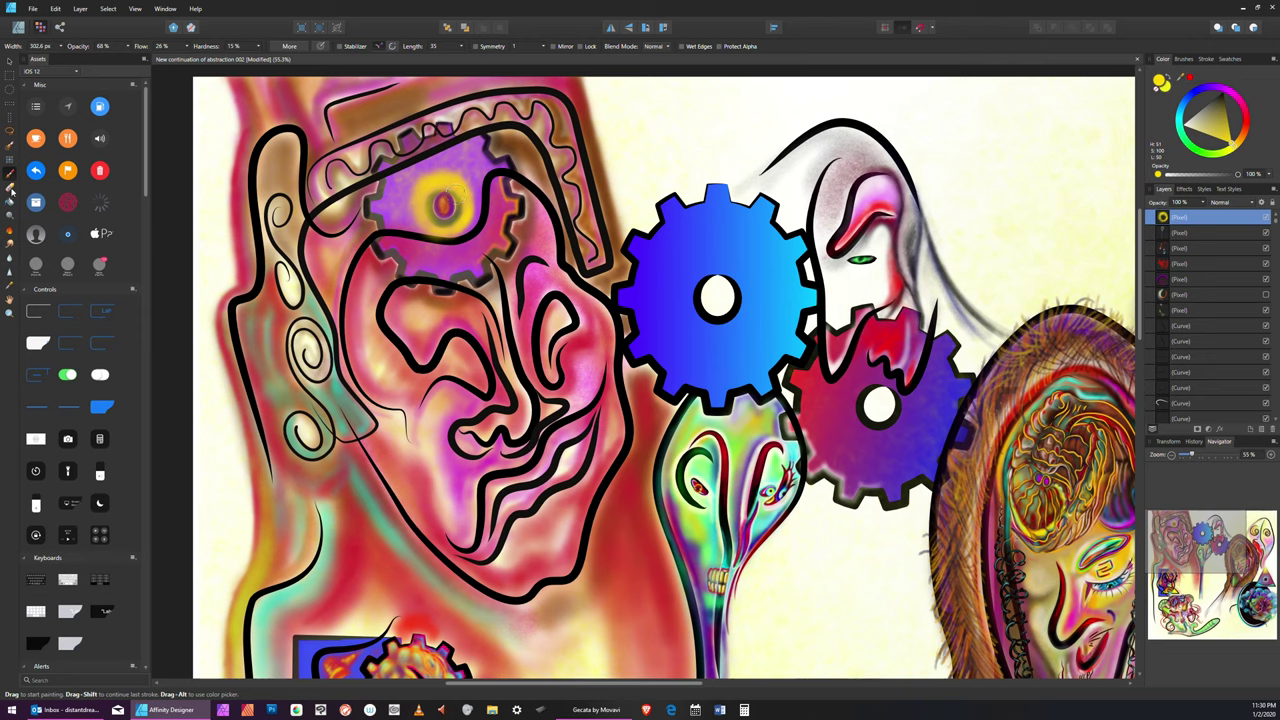
Erase the yellow paint spilling over the rim and centre of the forehead gear's hole, adjusting the eraser width as needed
click(10, 188)
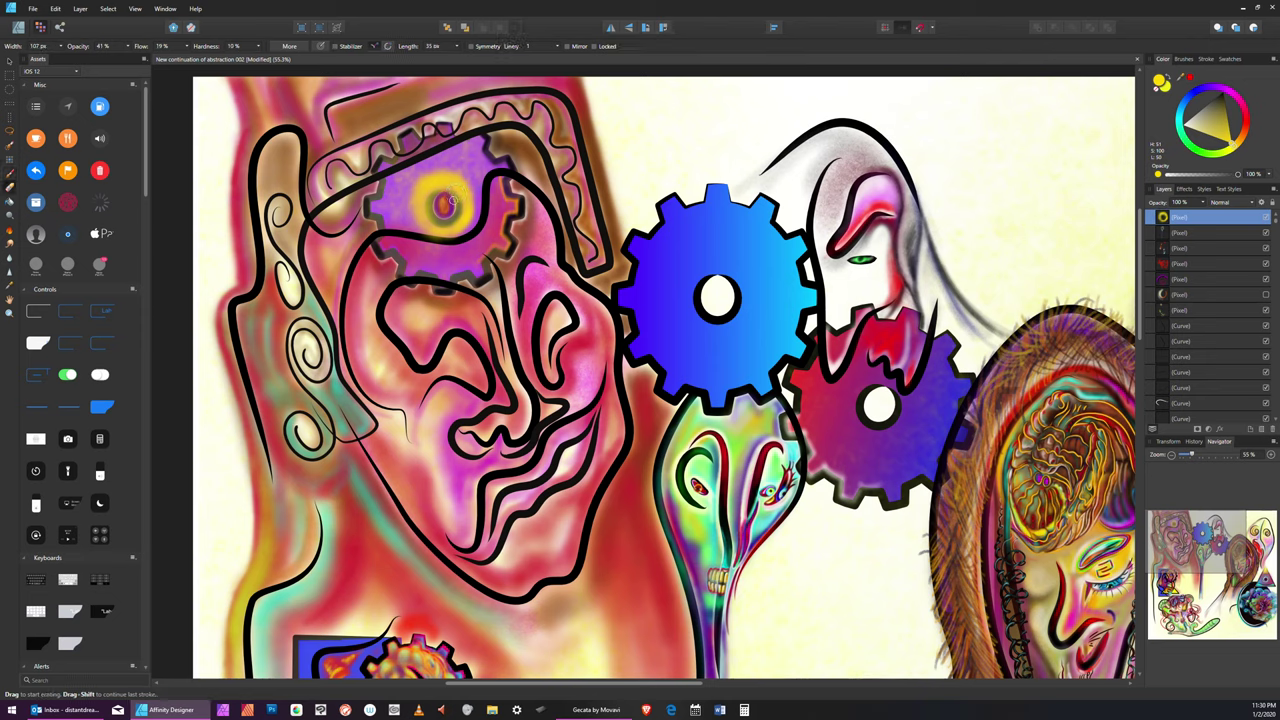
key(bracketright)
key(bracketright)
key(bracketright)
key(bracketright)
key(bracketright)
mouse_move(449, 201)
mouse_down()
mouse_move(439, 208)
mouse_move(447, 197)
mouse_up()
key(bracketleft)
key(bracketleft)
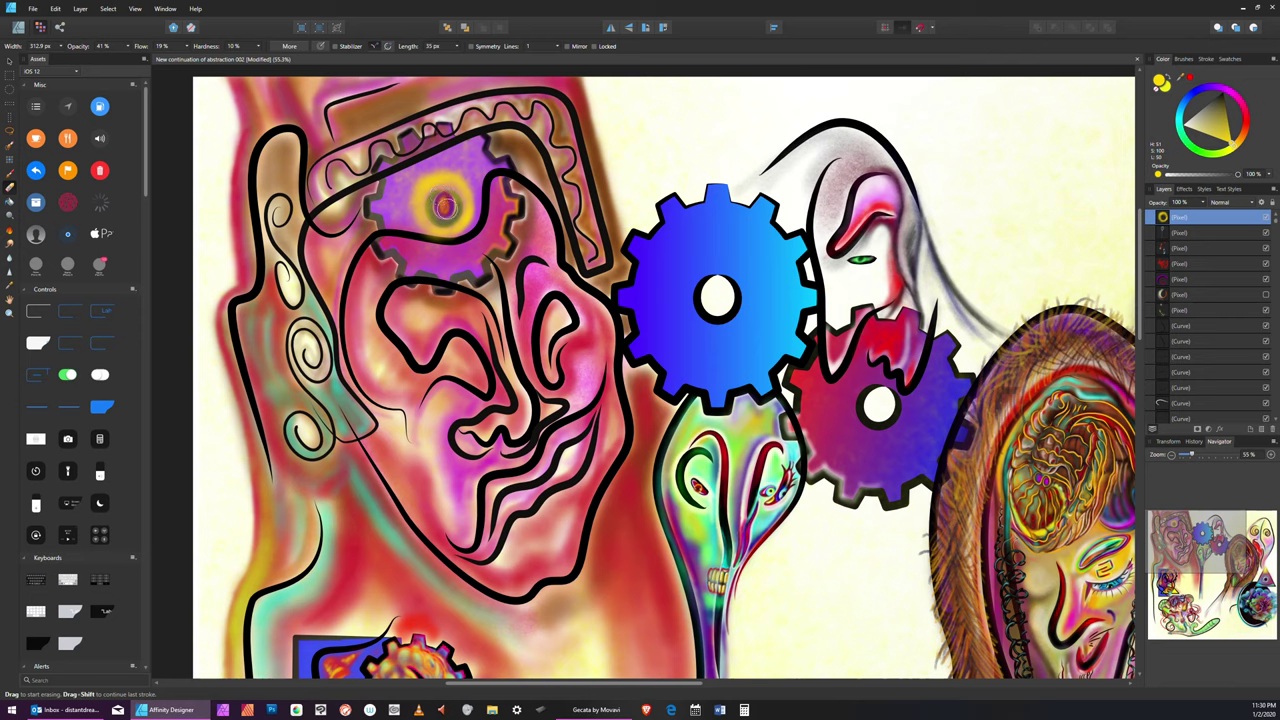
key(bracketleft)
key(bracketleft)
key(bracketleft)
key(bracketleft)
key(bracketleft)
key(bracketleft)
Choose orange (hue 27) and brush it onto the forehead gear to the right of the yellow ring, varying the brush width
alt+click(441, 205)
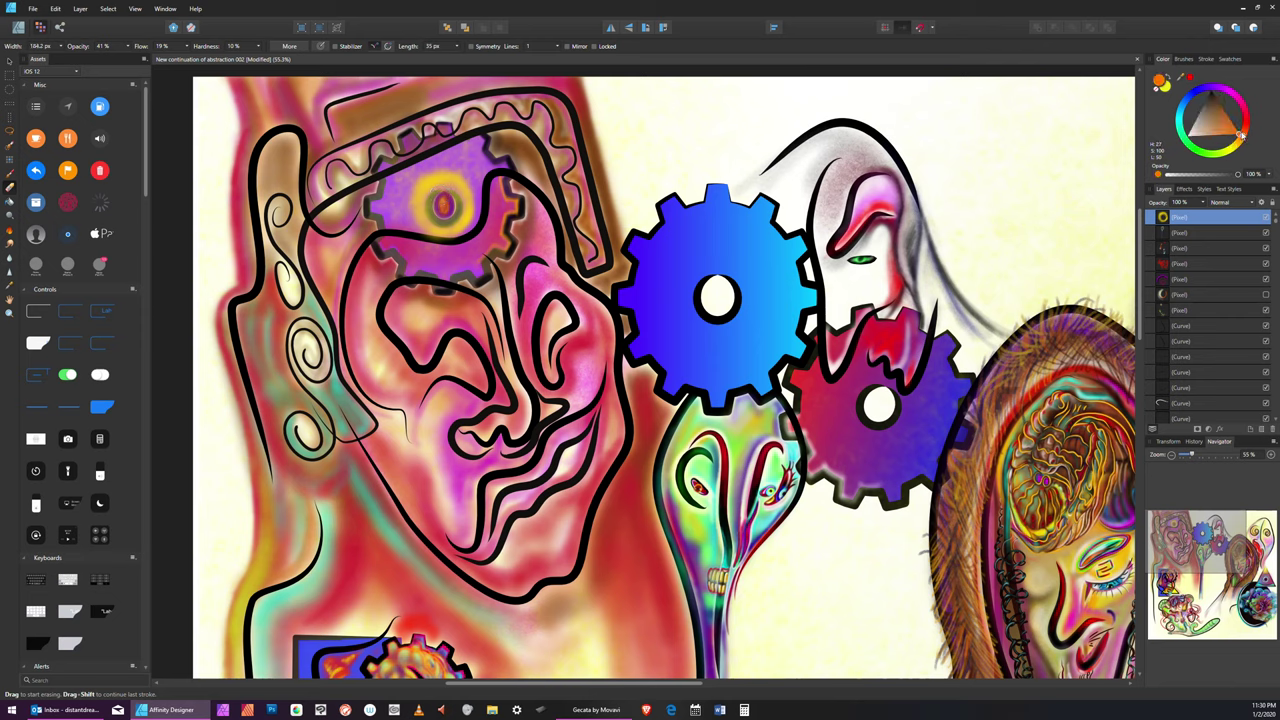
key(bracketright)
key(bracketright)
key(bracketright)
click(10, 184)
key(bracketleft)
key(bracketleft)
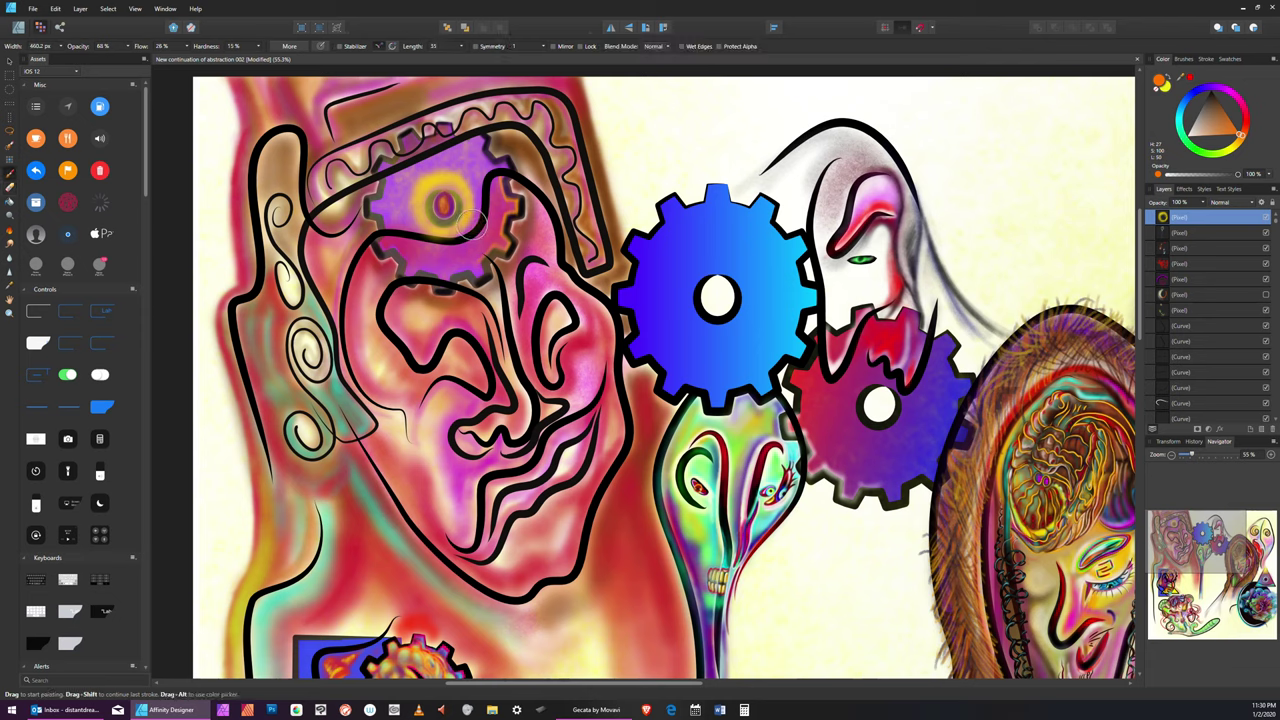
key(bracketleft)
key(bracketright)
key(bracketright)
key(bracketright)
key(bracketright)
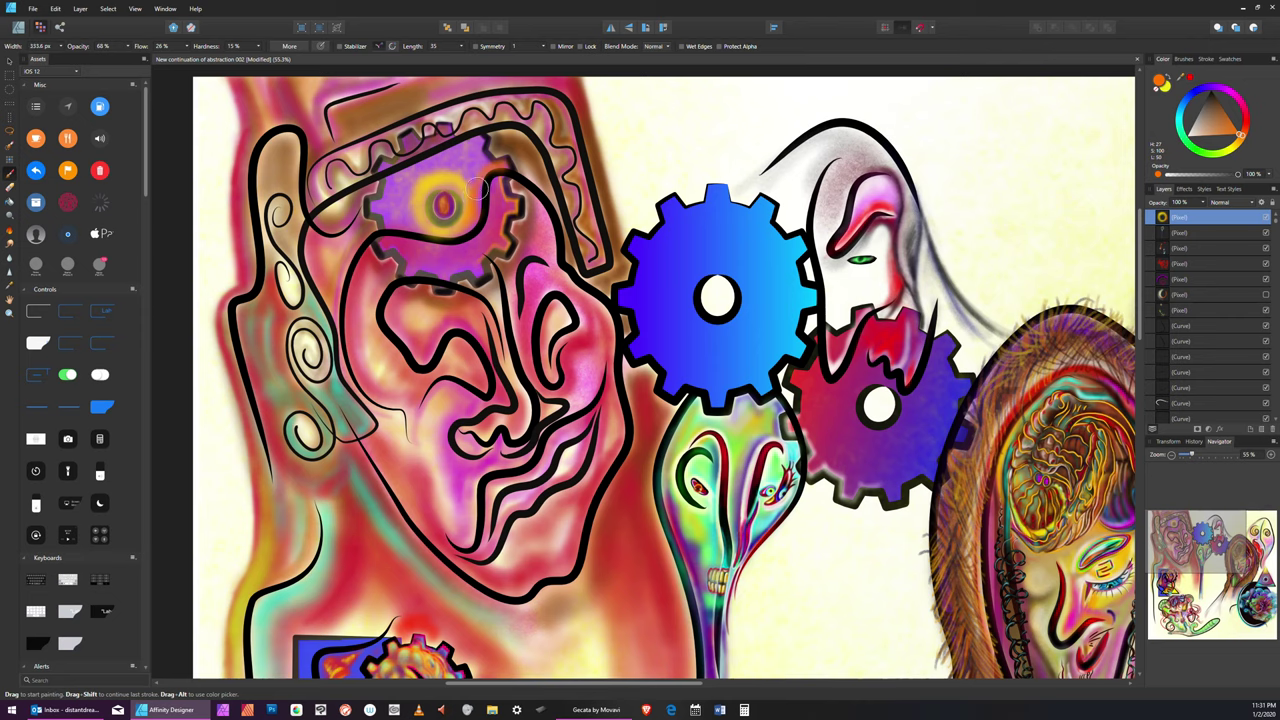
key(bracketleft)
key(bracketleft)
key(bracketleft)
key(bracketleft)
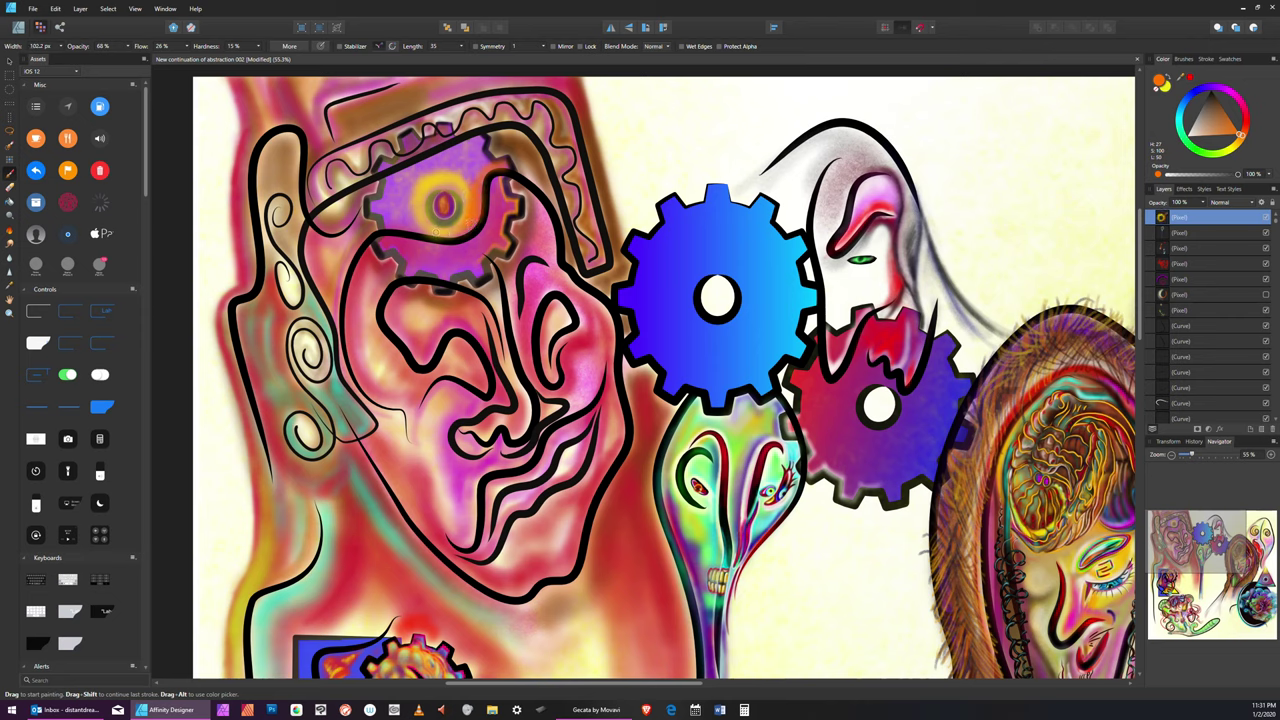
Extend the orange shading along the outer edge of the yellow ring on its lower and left sides
key(bracketright)
key(bracketright)
key(bracketright)
key(bracketright)
key(bracketright)
key(bracketright)
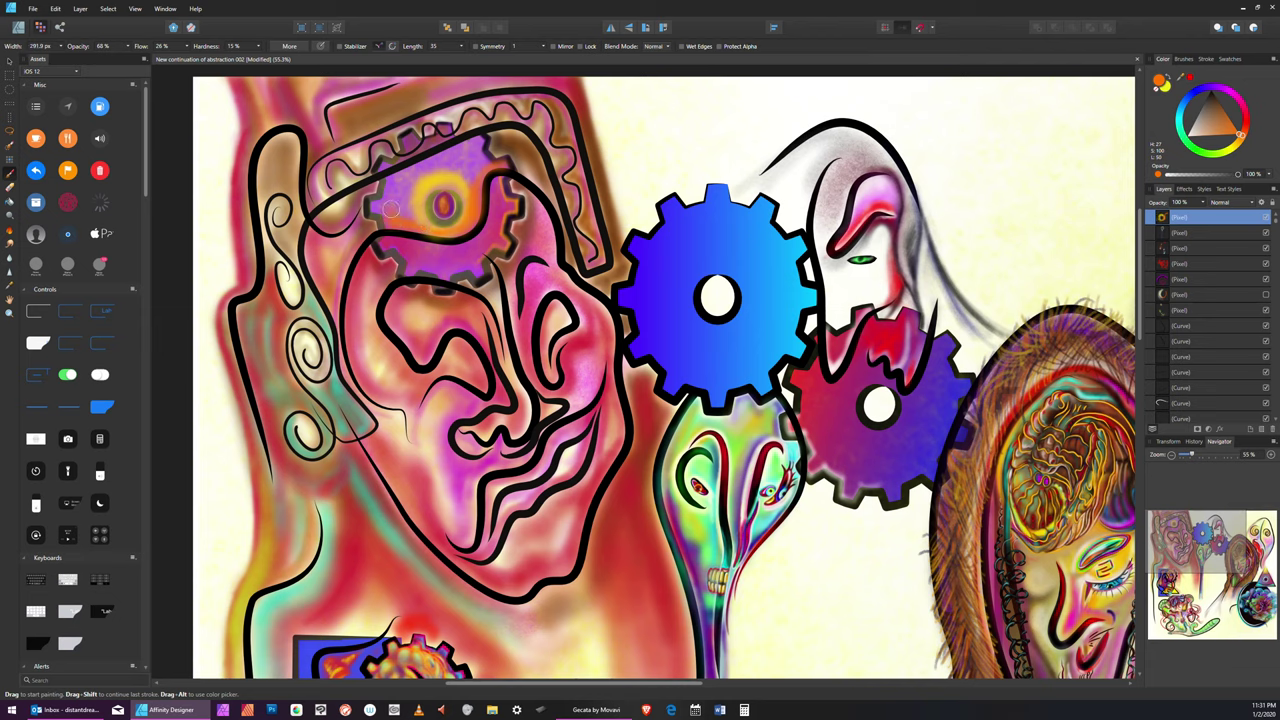
key(bracketleft)
key(bracketleft)
key(bracketleft)
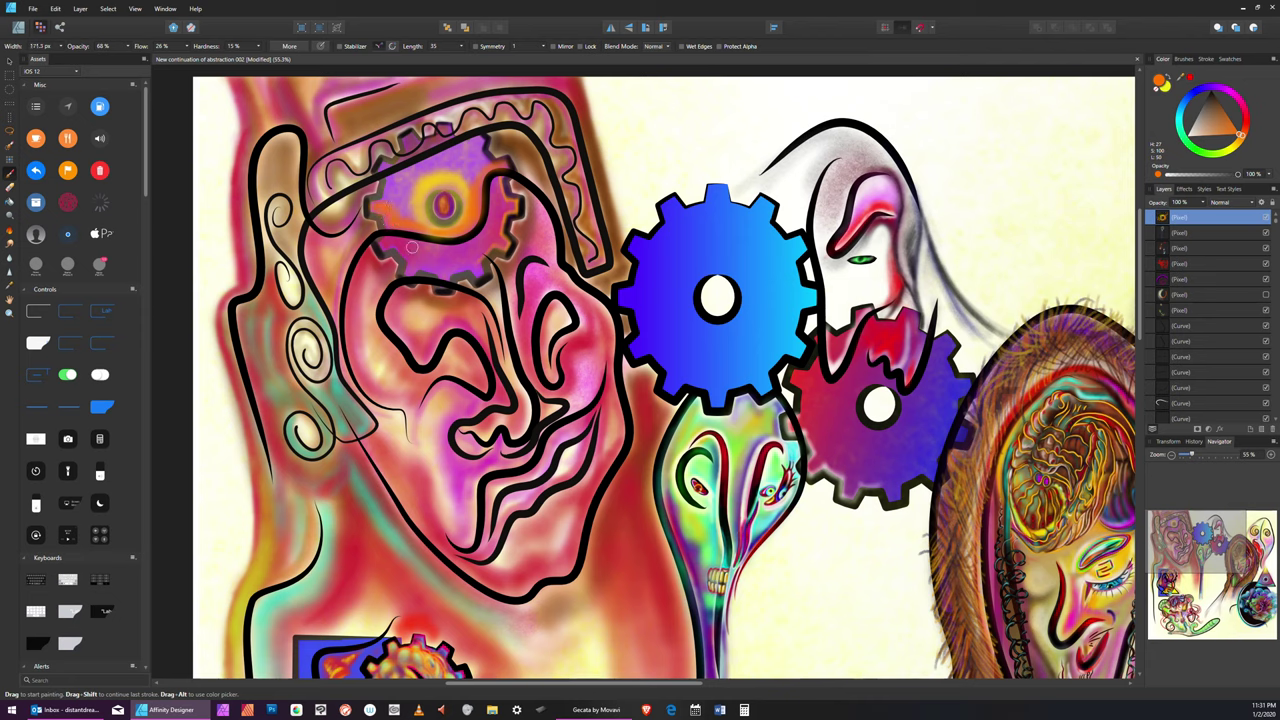
Choose red (hue 8) and brush it onto the forehead gear's upper-right area and left of the yellow-orange ring, varying the brush width
key(bracketright)
key(bracketright)
key(bracketright)
key(bracketright)
drag(1240, 134, 1241, 124)
key(bracketleft)
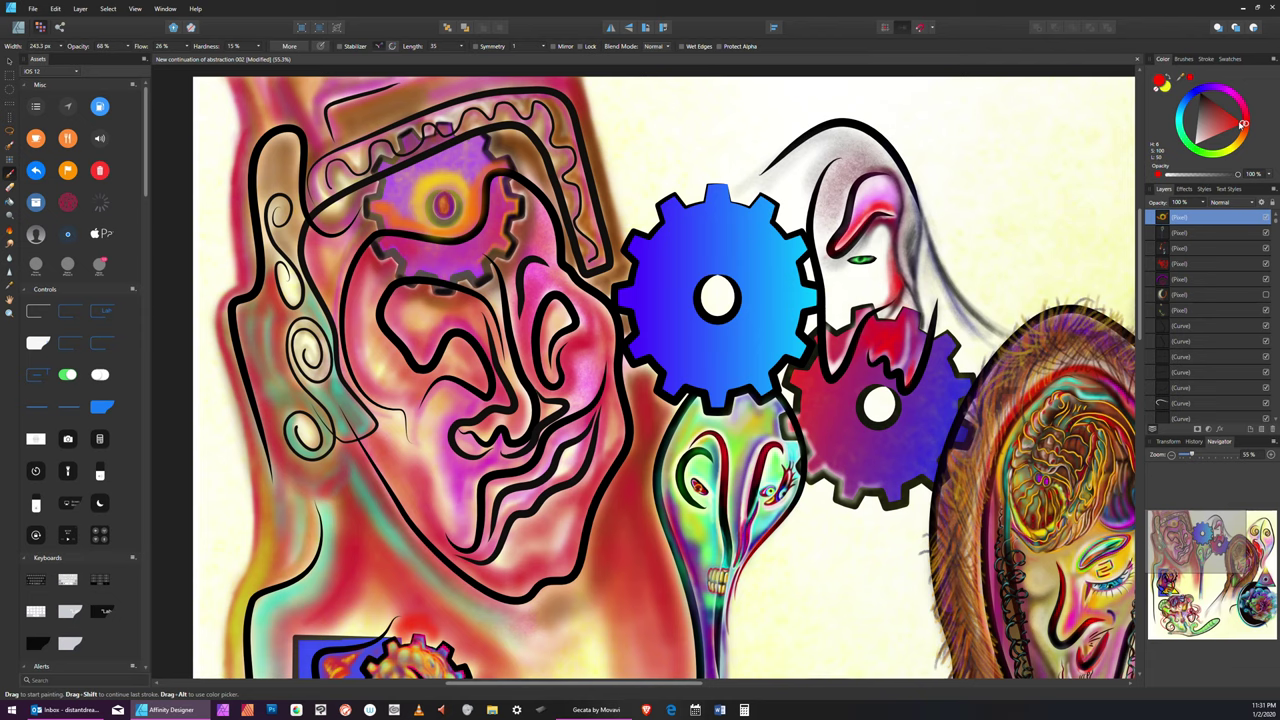
key(bracketleft)
key(bracketright)
key(bracketright)
key(bracketright)
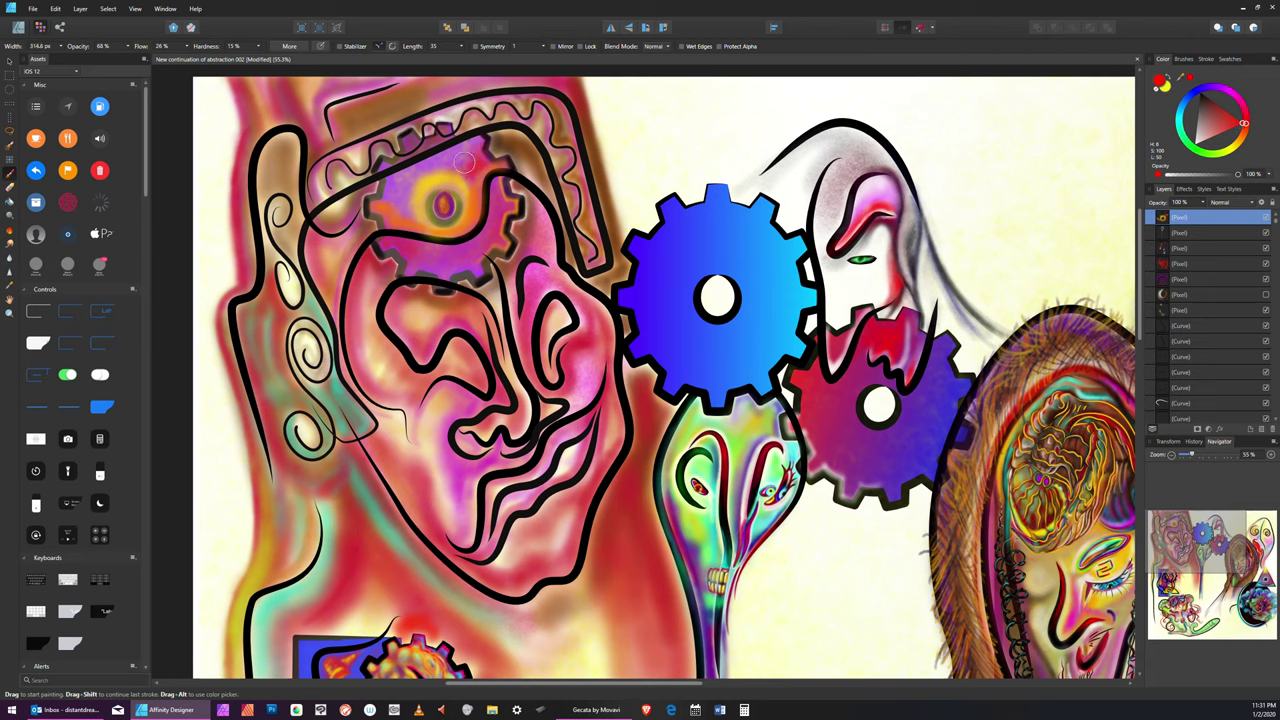
key(bracketright)
key(bracketright)
key(bracketright)
key(bracketright)
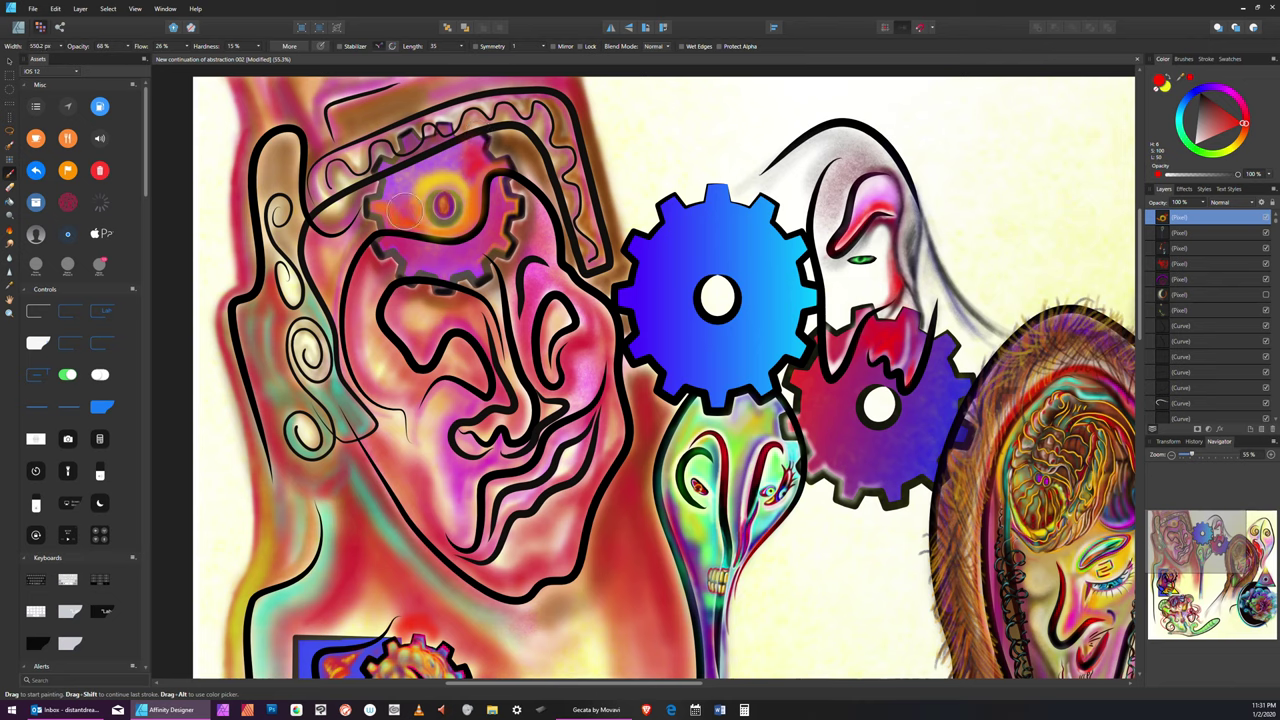
key(bracketleft)
drag(400, 186, 405, 215)
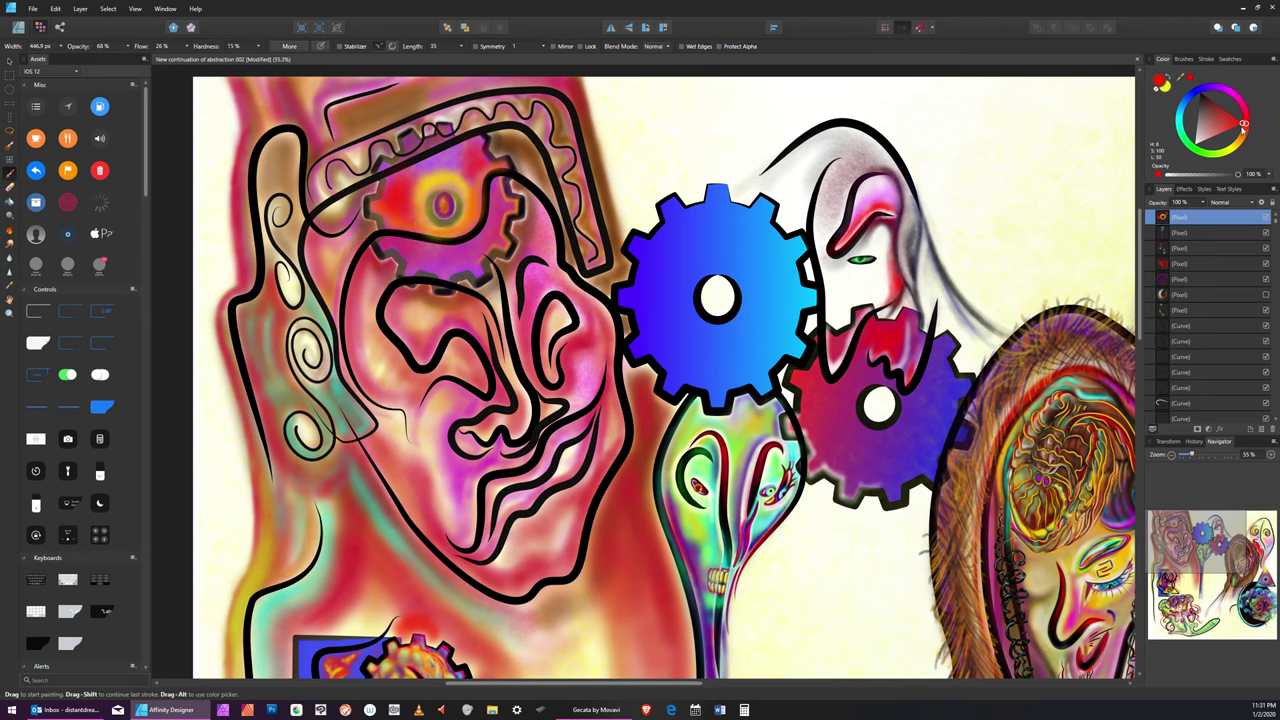
Choose magenta (hue 307) and brush it onto the forehead gear just above the ring with a narrower brush
click(1230, 93)
drag(1231, 94, 1229, 92)
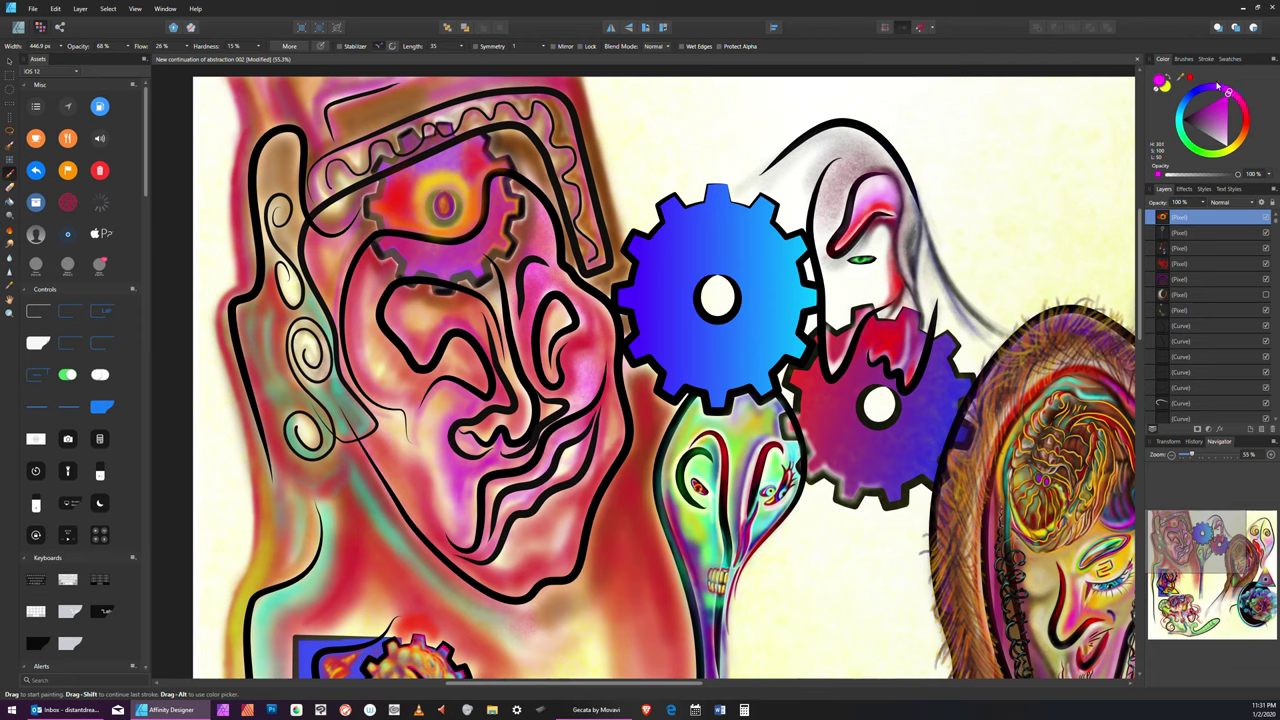
key([)
drag(461, 157, 458, 173)
Choose violet and brush it across the upper teeth and upper-left area of the forehead gear with a narrower brush
click(1216, 87)
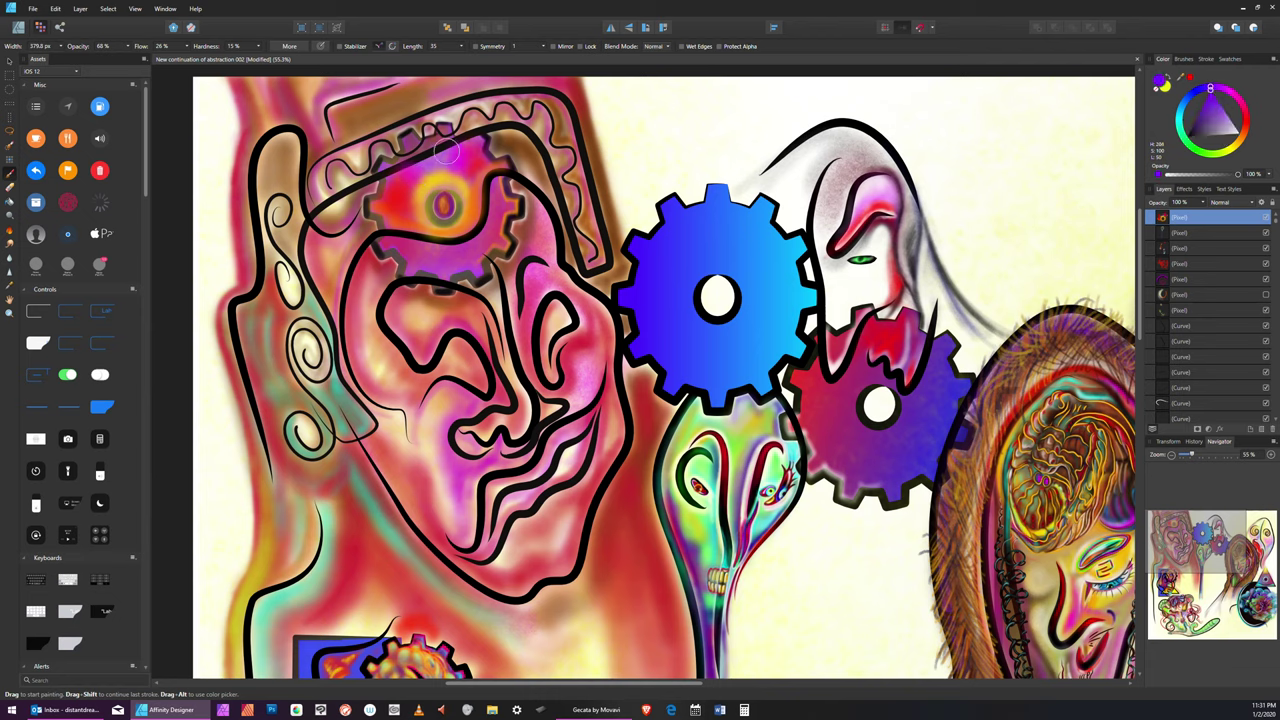
key(bracketleft)
key(bracketleft)
key(bracketleft)
mouse_move(441, 131)
mouse_down()
mouse_move(440, 170)
mouse_move(431, 147)
mouse_move(409, 142)
mouse_move(423, 175)
mouse_up()
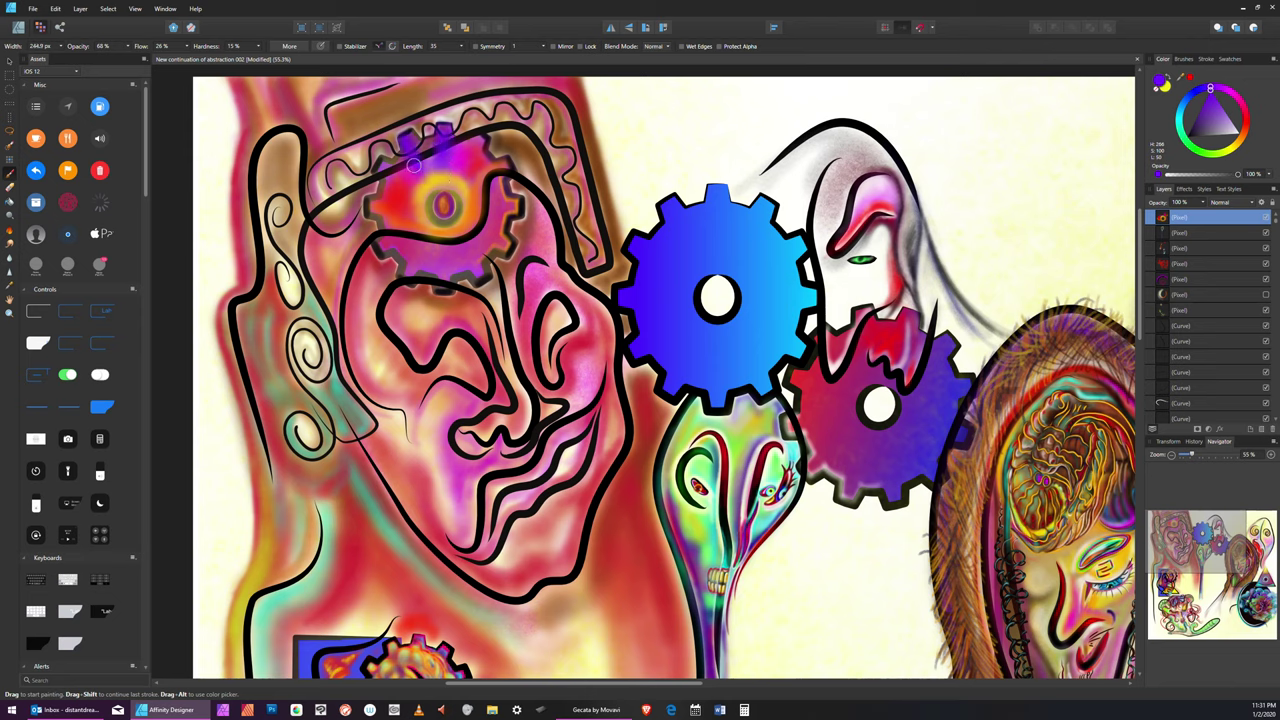
Choose blue (hue 232) and brush it over the upper part of the forehead gear above the ring
key(bracketright)
drag(1210, 88, 1193, 95)
mouse_move(438, 154)
mouse_down()
mouse_move(428, 139)
mouse_move(435, 175)
mouse_up()
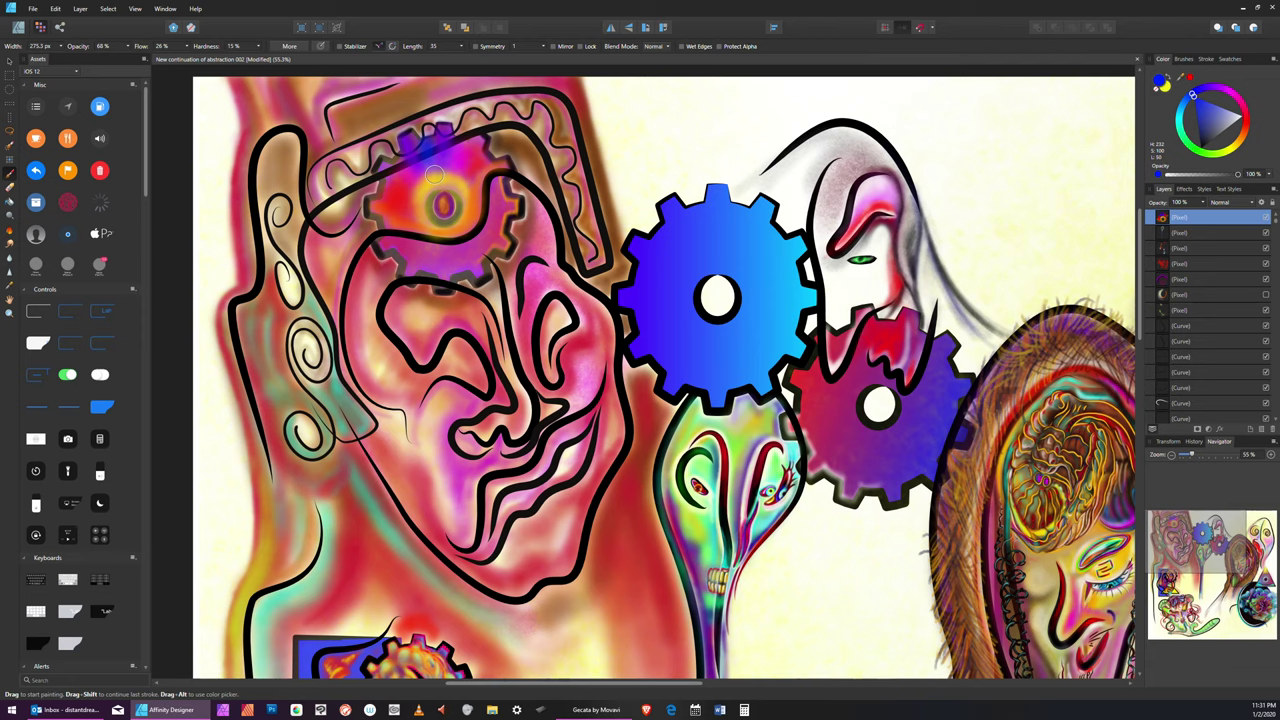
Widen the brush and switch the painting colour to turquoise (hue 168)
key(bracketright)
key(bracketright)
click(1176, 128)
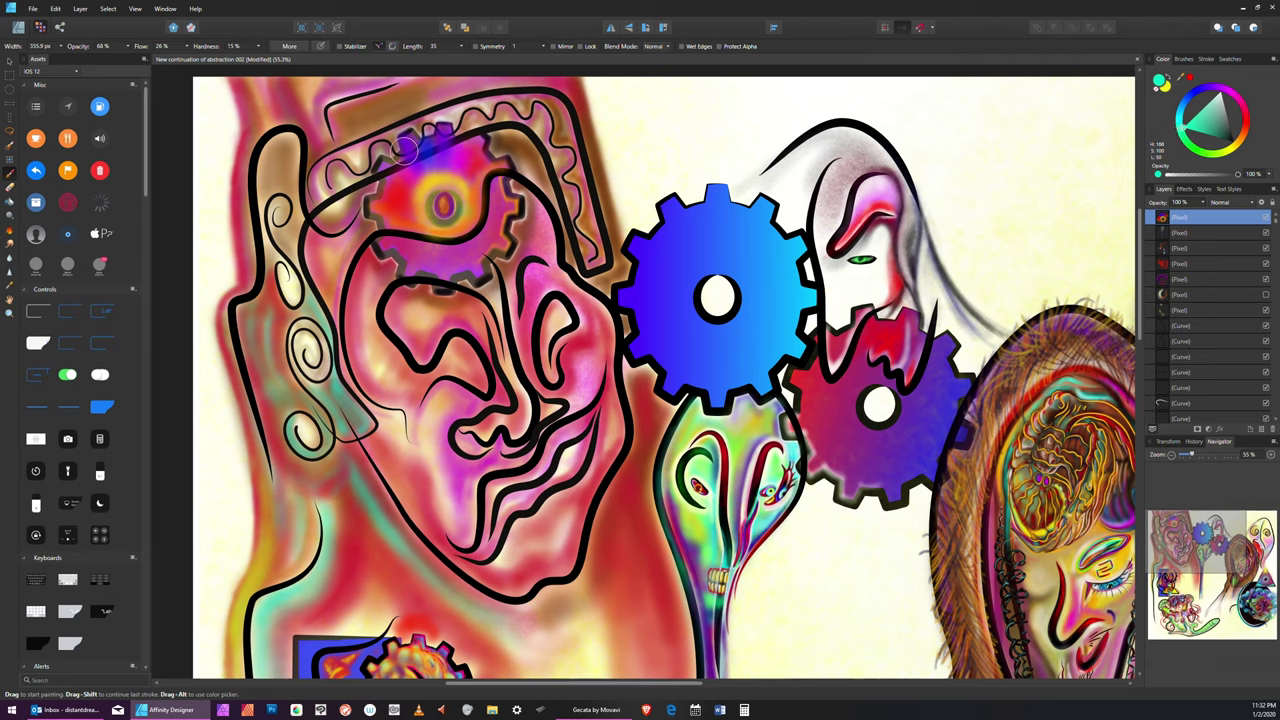
Try brushing turquoise over the top teeth of the forehead gear, testing several brush widths
key(bracketleft)
key(bracketleft)
key(bracketleft)
key(bracketleft)
key(bracketleft)
key(bracketleft)
key(bracketleft)
key(bracketleft)
key(bracketright)
key(bracketright)
key(bracketright)
key(bracketleft)
click(383, 165)
drag(430, 134, 429, 121)
key(bracketleft)
key(bracketright)
key(bracketright)
key(bracketleft)
key(bracketleft)
key(bracketleft)
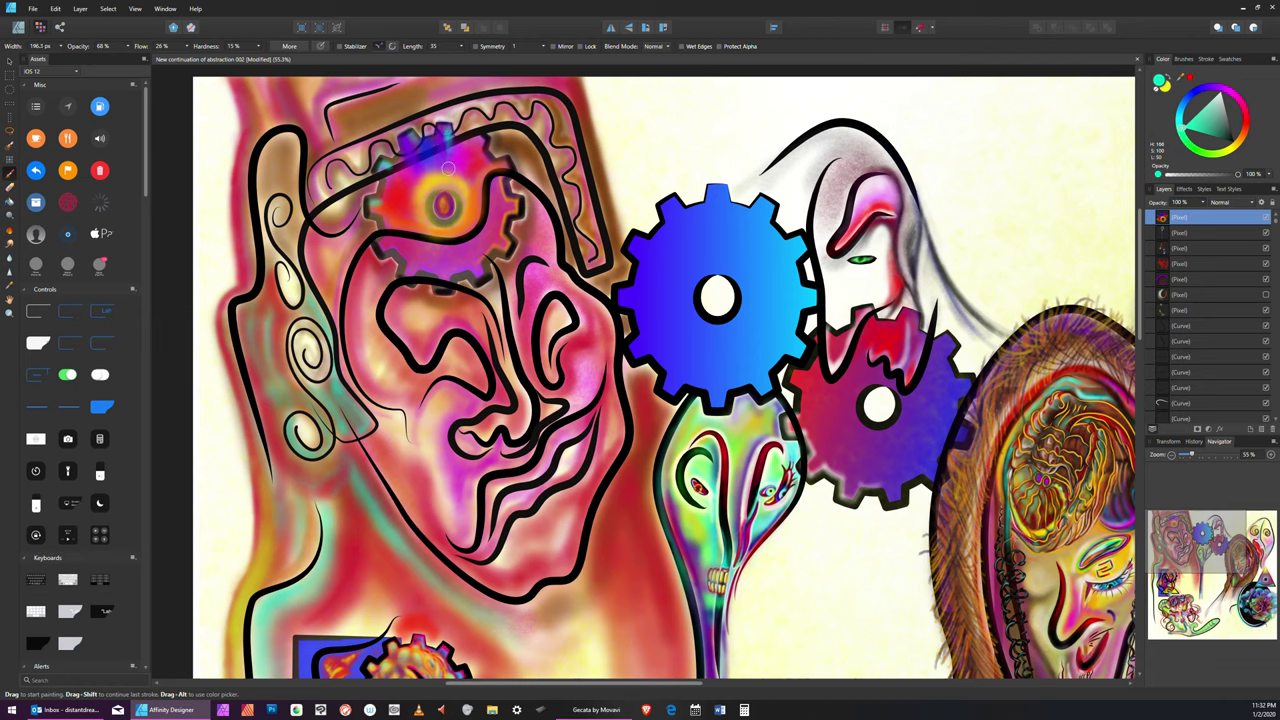
Try brushing narrow turquoise streaks radiating from the forehead gear's ring towards its upper-right and right edges
key(bracketright)
key(bracketright)
key(bracketright)
key(bracketright)
key(bracketleft)
key(bracketleft)
key(bracketleft)
key(bracketleft)
key(bracketleft)
drag(480, 143, 464, 178)
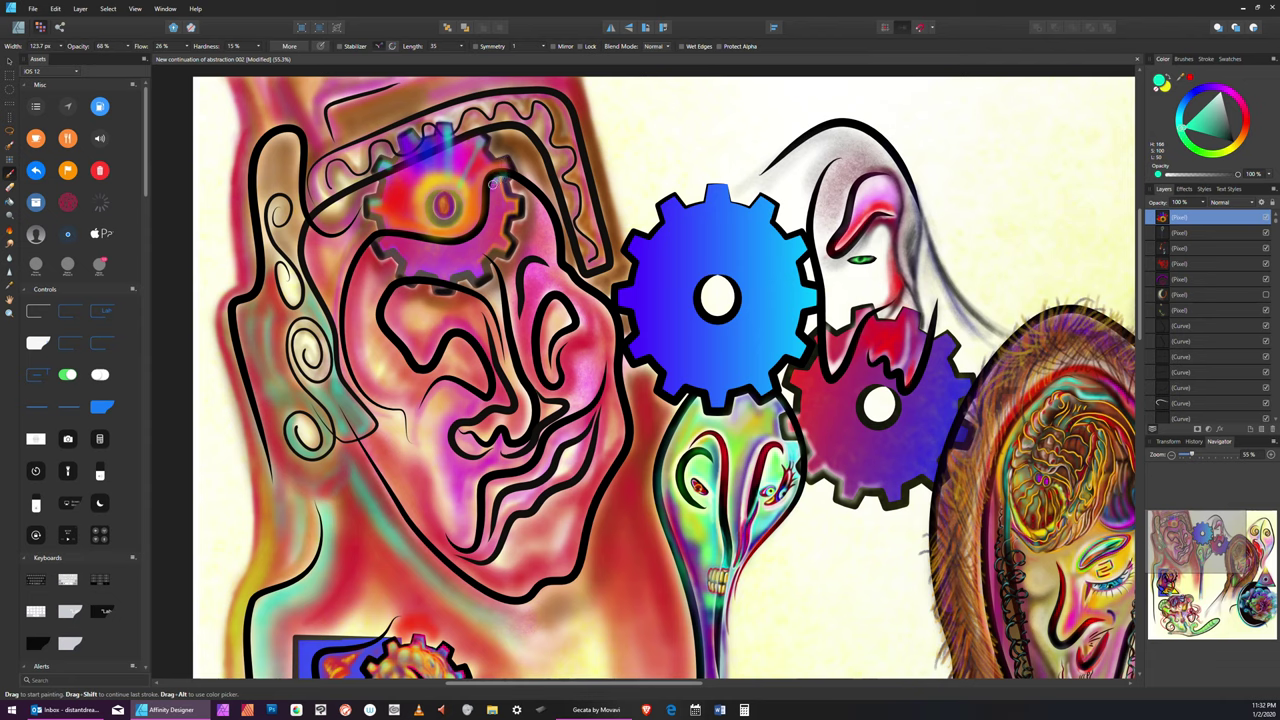
drag(478, 207, 515, 210)
Undo the turquoise brush strokes on the forehead gear one after another
click(56, 9)
click(67, 20)
click(57, 10)
click(67, 20)
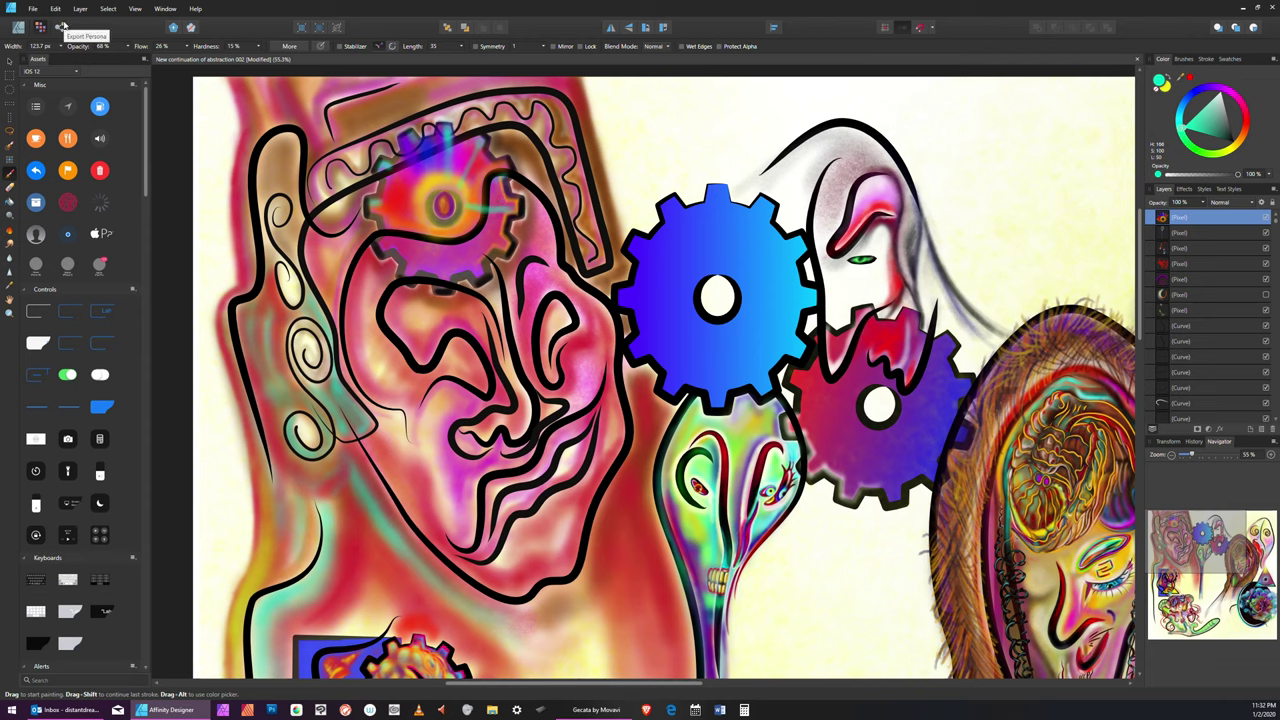
click(55, 8)
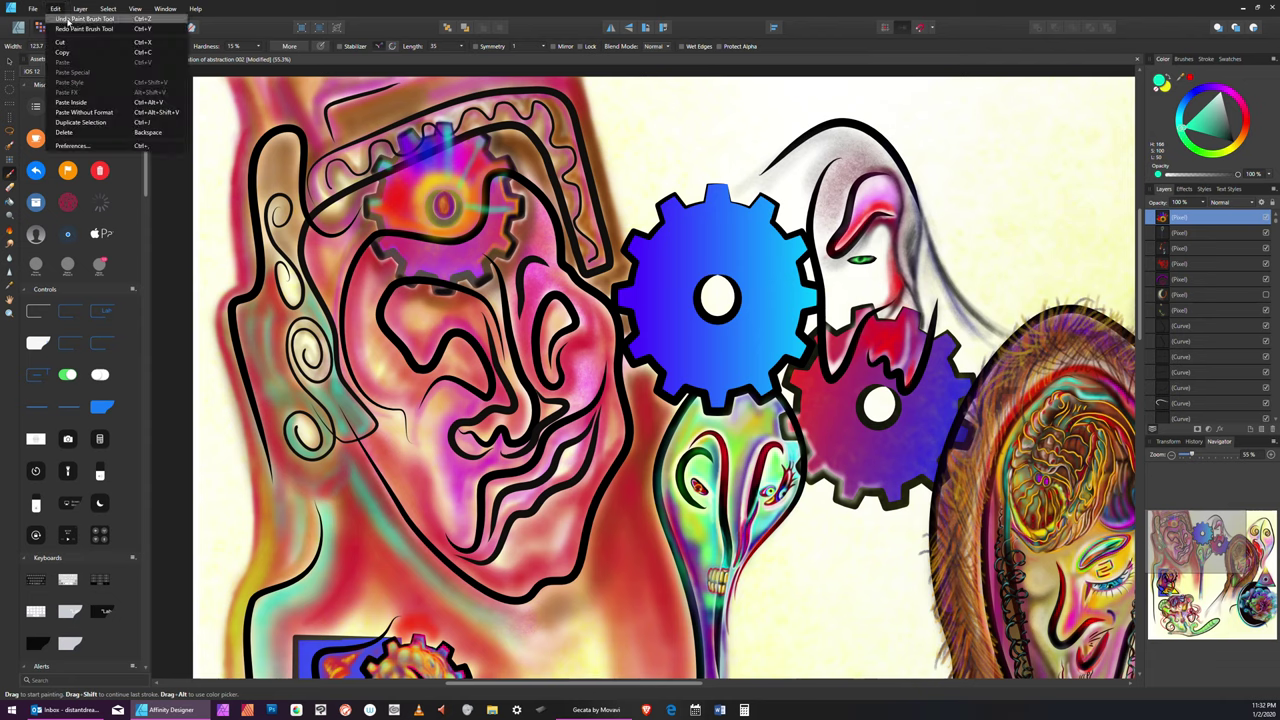
click(68, 20)
click(55, 8)
click(67, 20)
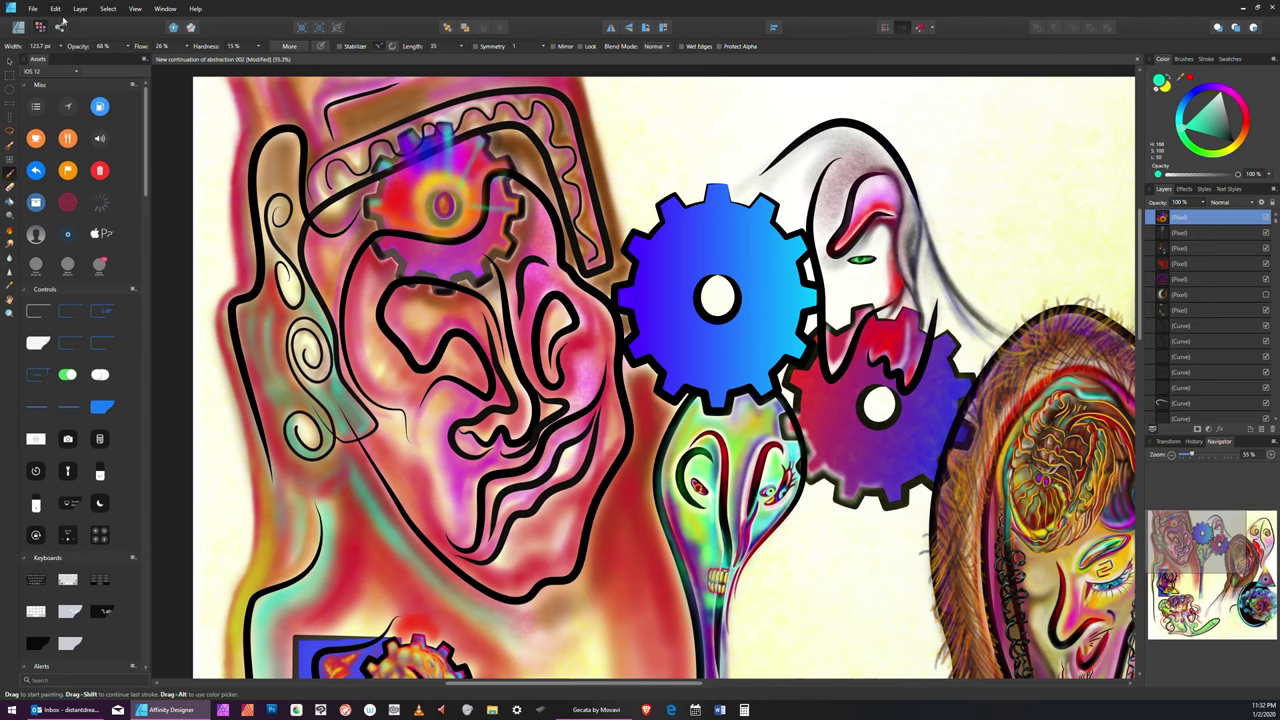
click(55, 8)
click(67, 20)
click(56, 9)
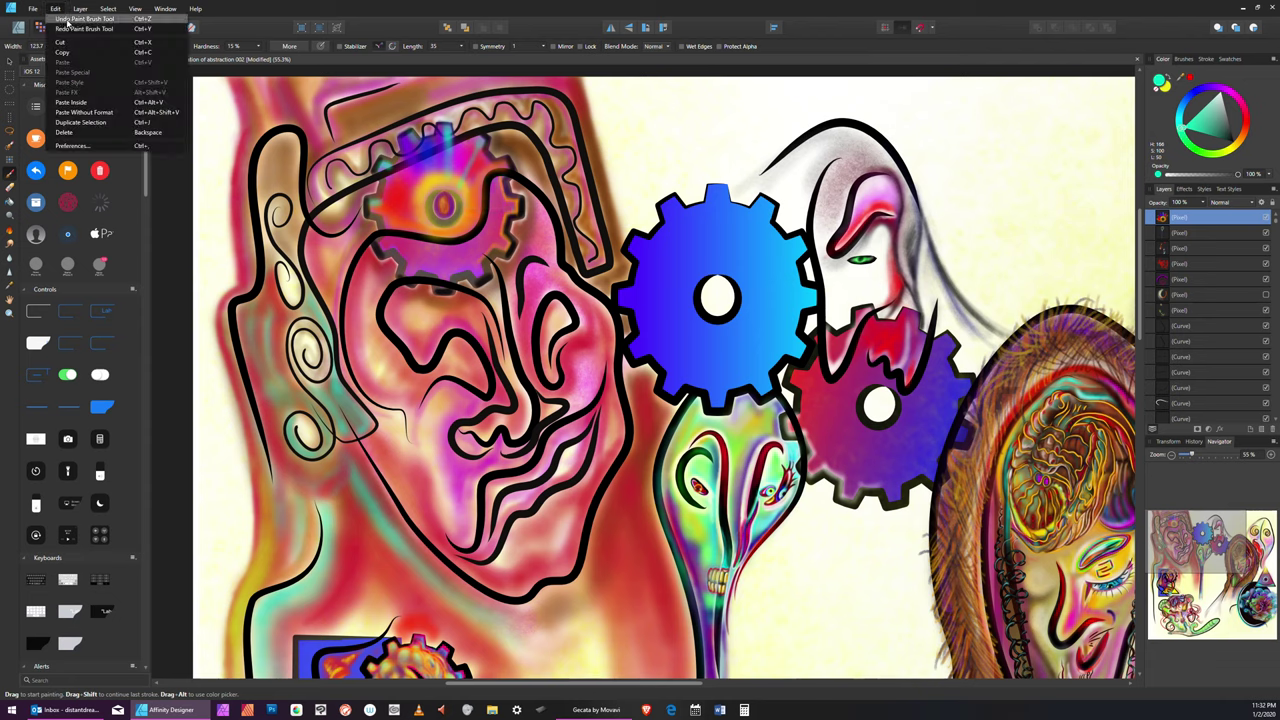
click(68, 20)
click(55, 8)
click(67, 20)
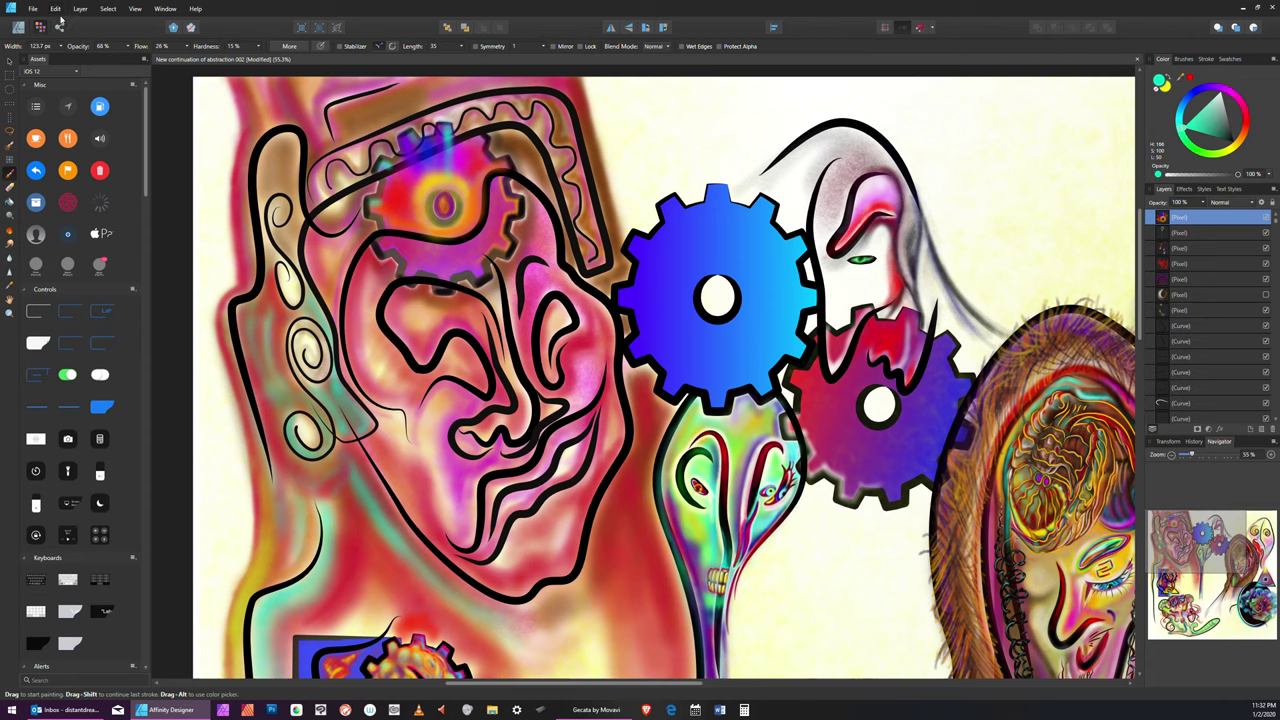
click(55, 8)
click(58, 11)
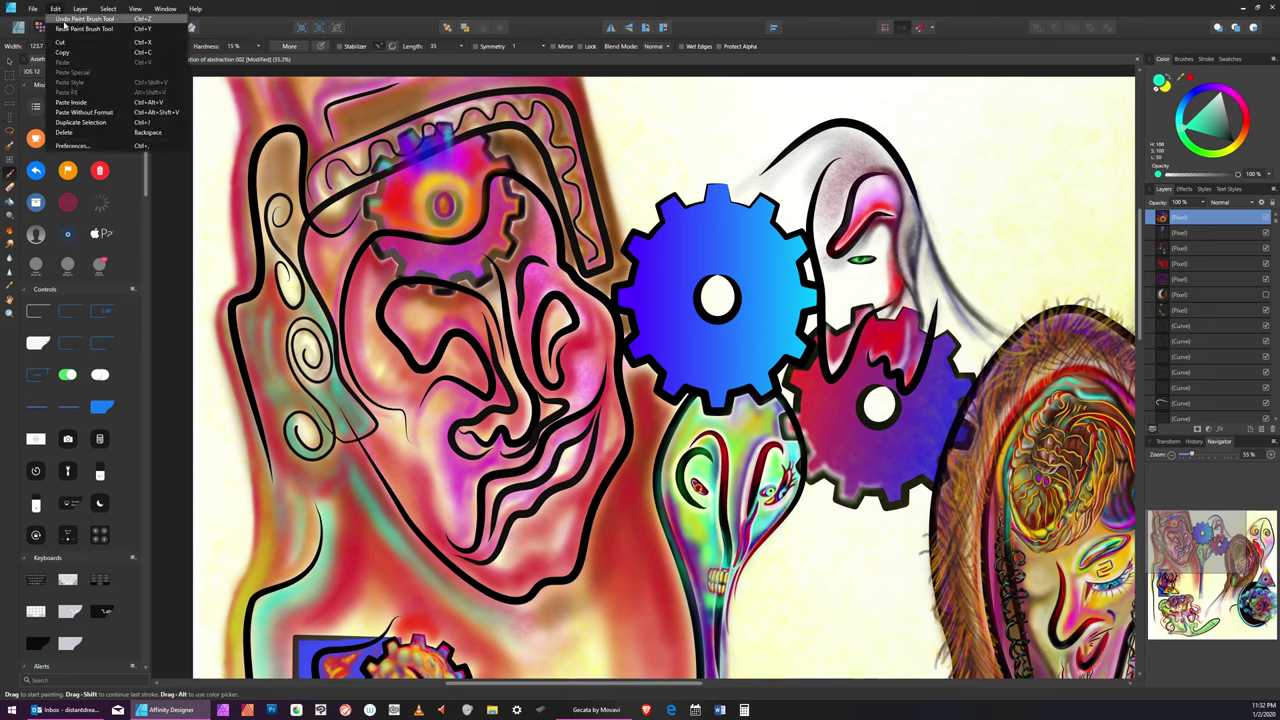
click(63, 19)
click(57, 11)
click(60, 19)
click(56, 9)
click(60, 19)
click(56, 9)
click(60, 19)
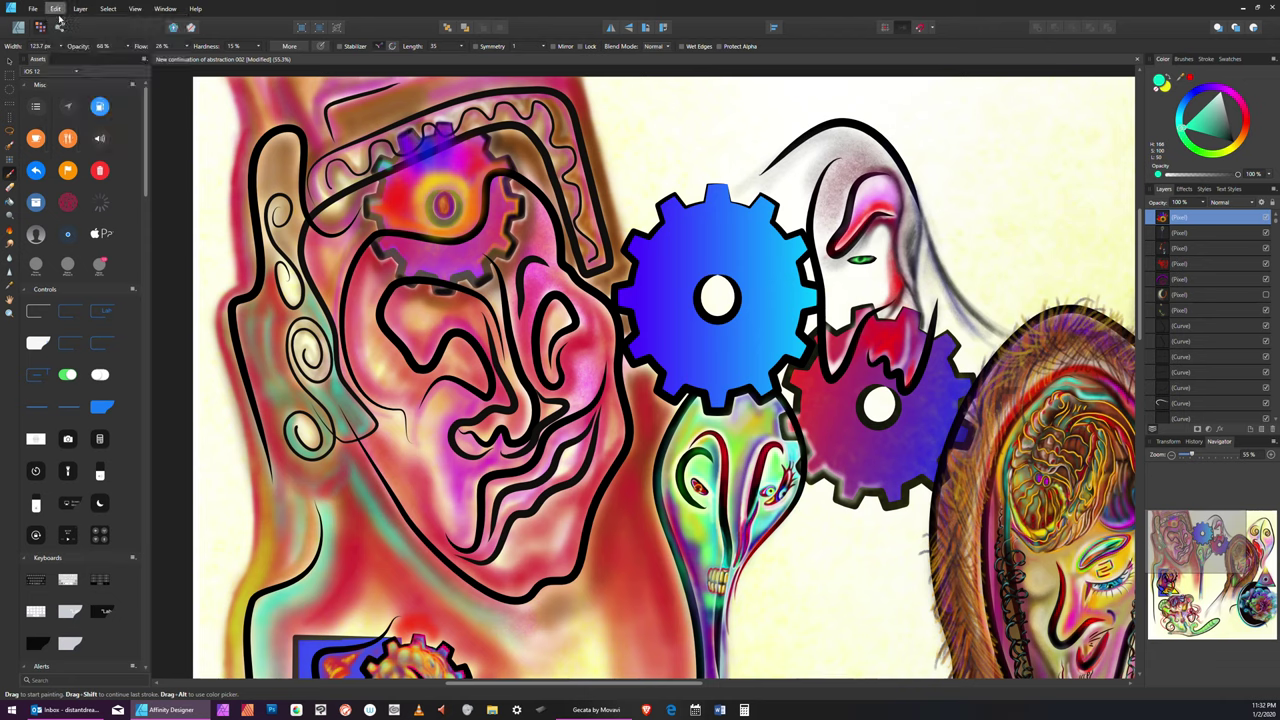
click(56, 9)
click(60, 19)
click(56, 9)
click(60, 19)
click(56, 9)
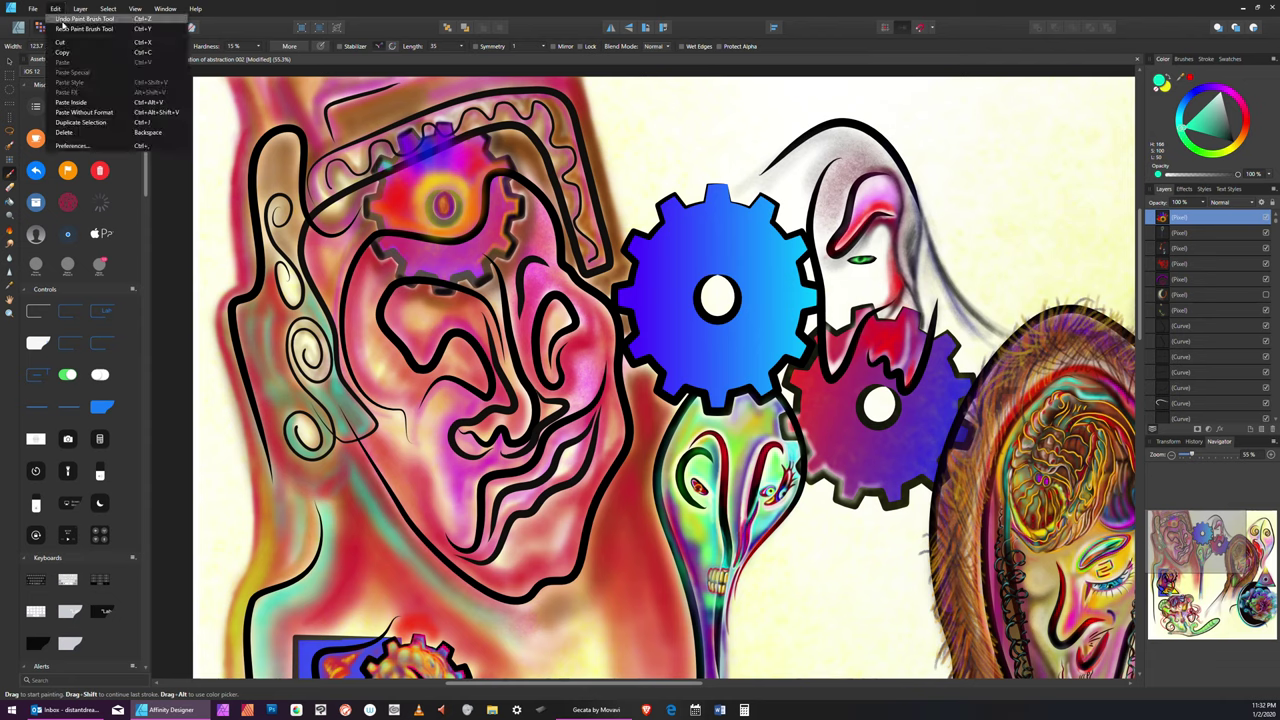
click(60, 19)
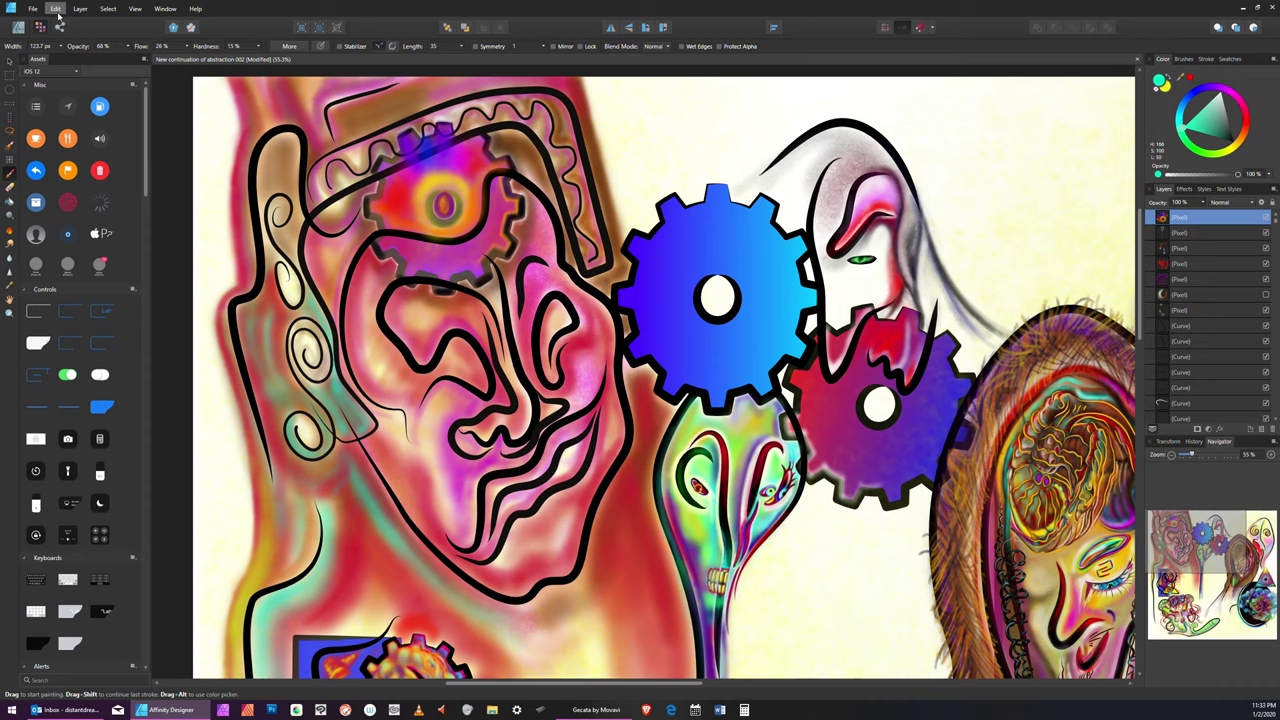
Lower the brush opacity to 48% and paint a narrow turquoise line from the forehead gear's upper-right edge to its central hole
click(128, 47)
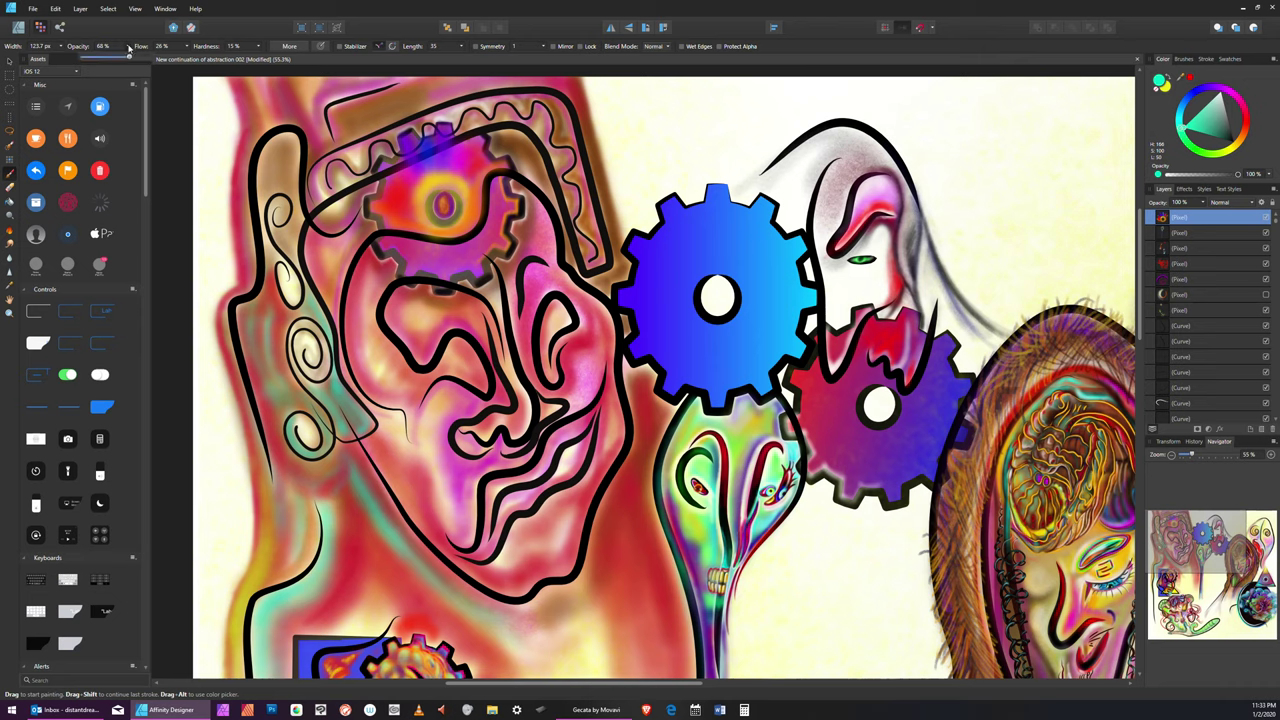
drag(118, 58, 115, 58)
text(7)
click(453, 190)
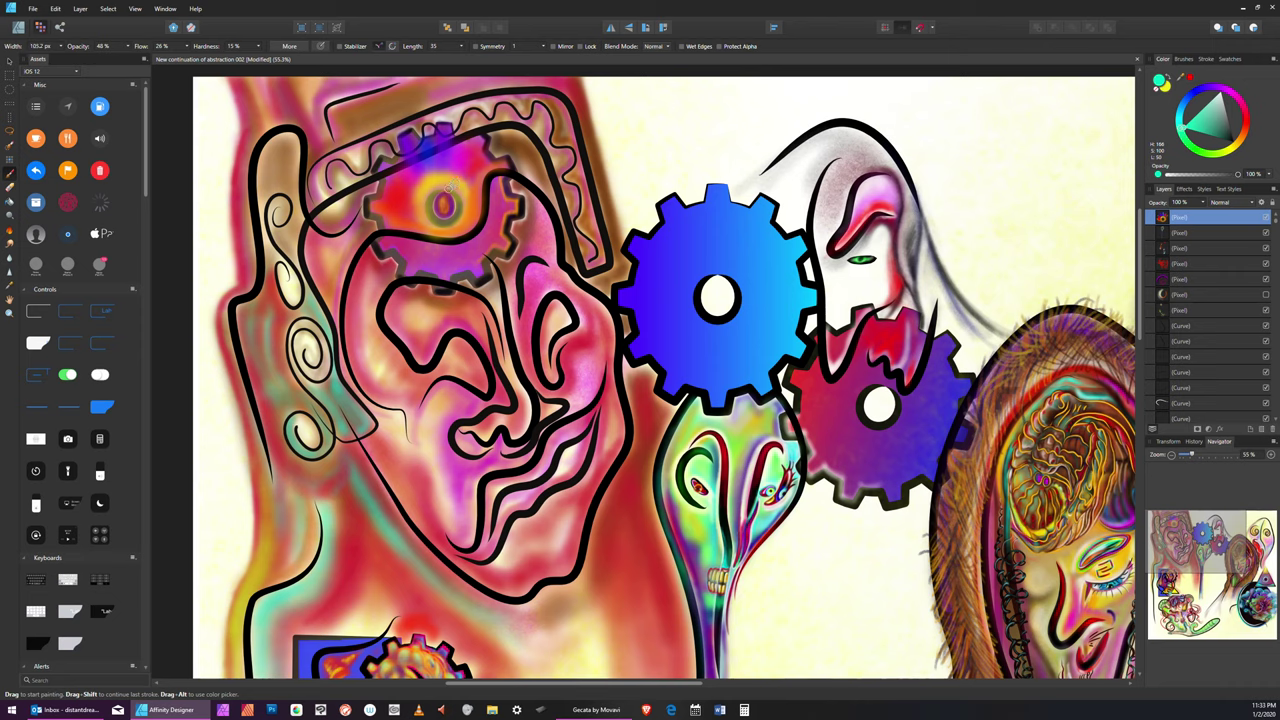
key([)
drag(478, 139, 444, 198)
key([)
drag(478, 138, 456, 172)
Refine the turquoise line and tint the rim of the gear's hole, narrowing the brush to 2.8 px
key(bracketleft)
key(bracketleft)
key(bracketleft)
key(bracketleft)
key(bracketleft)
key(bracketleft)
key(bracketleft)
key(bracketleft)
key(bracketleft)
key(bracketleft)
key(bracketleft)
key(bracketright)
key(bracketleft)
key(bracketleft)
key(bracketleft)
key(bracketleft)
key(bracketleft)
Choose a dark red, shade along the turquoise line with the brush widened to 38.4 px, and save the document
click(1245, 124)
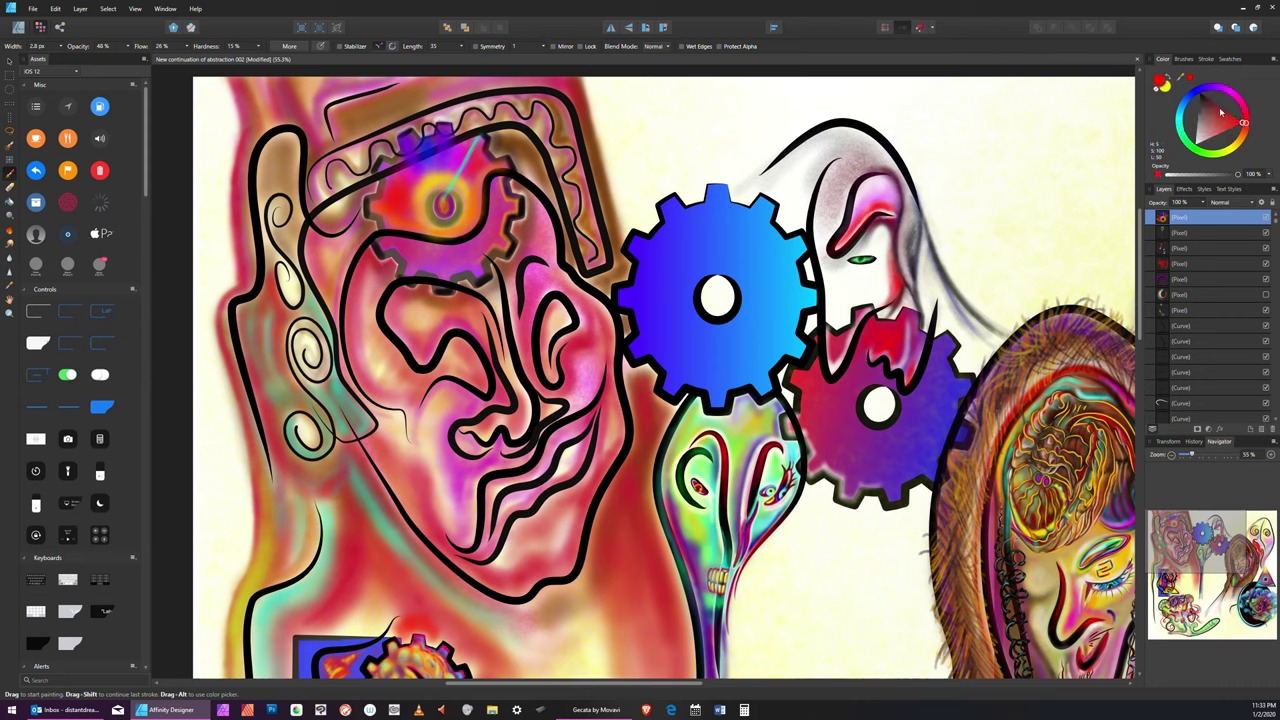
click(1213, 105)
key(])
key(])
key(bracketright)
key(bracketright)
key(bracketright)
key(bracketright)
key(bracketright)
key(bracketright)
key(bracketright)
click(35, 10)
click(55, 91)
Choose a pale blue (hue 202) and brush a highlight along the turquoise line on the forehead gear
click(1182, 105)
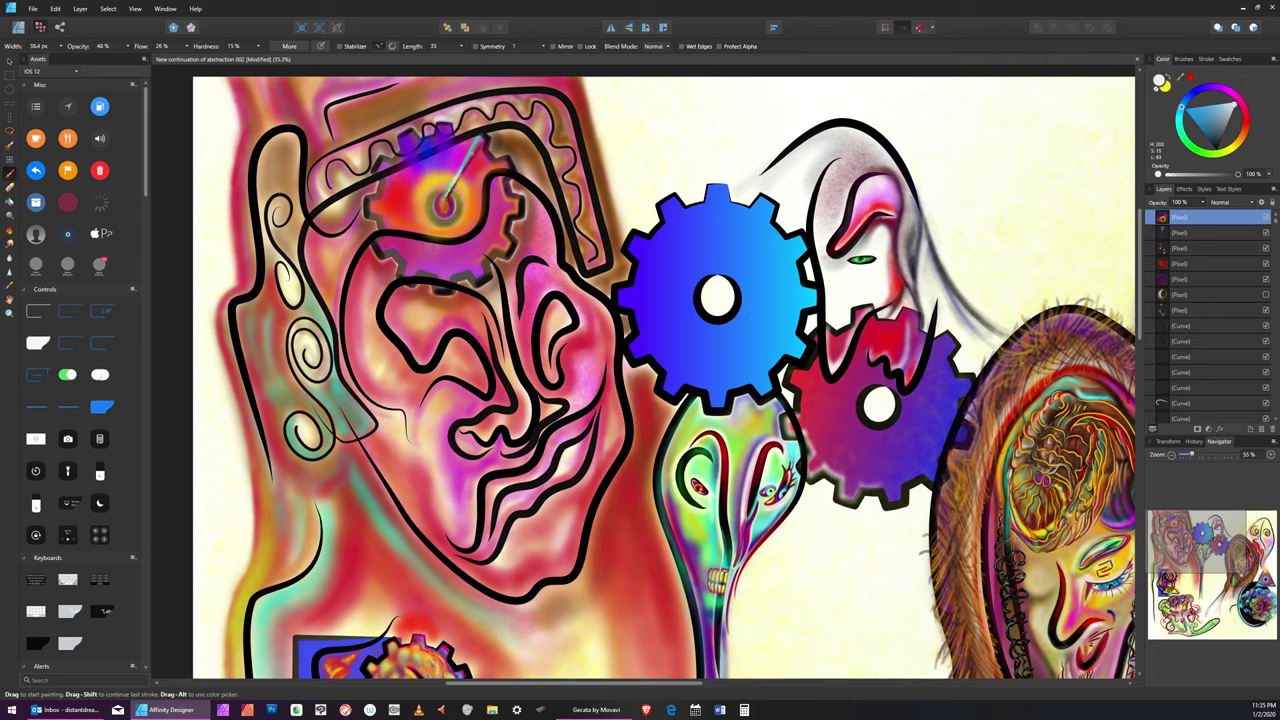
click(1191, 112)
click(1218, 145)
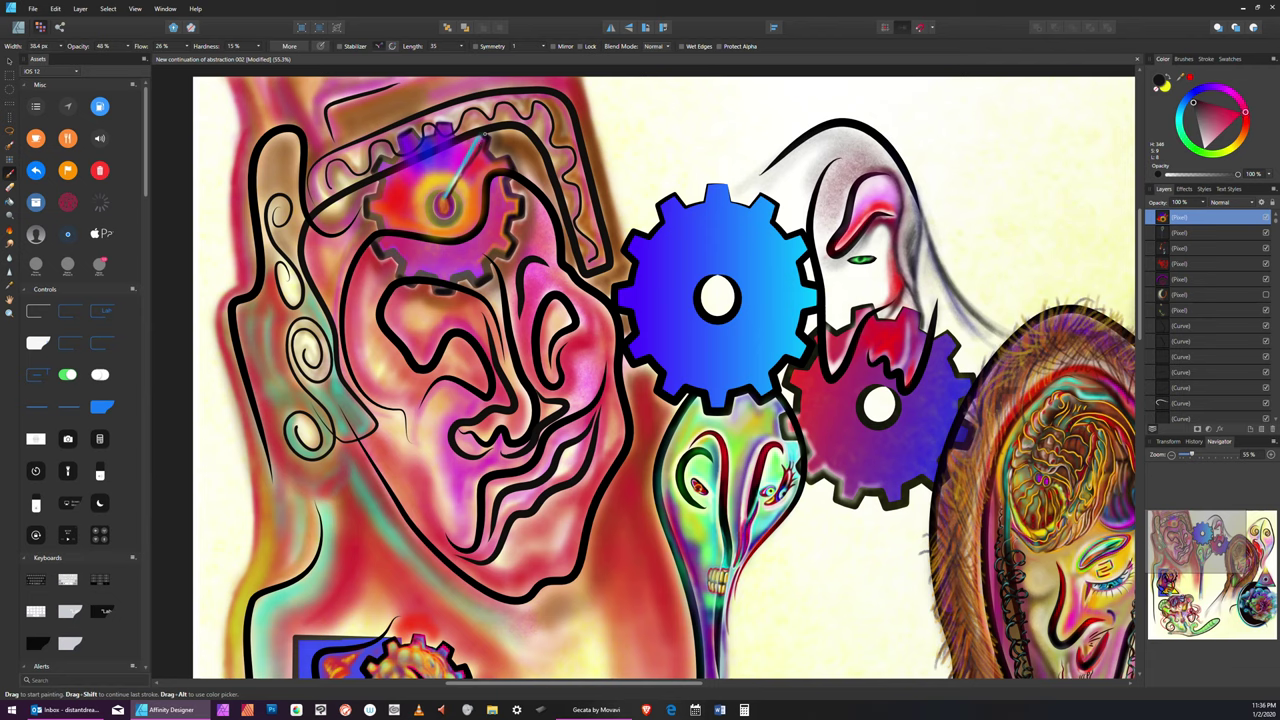
Choose a near-black red (hue 7) and darken the edge beside the turquoise line
click(1240, 117)
click(1197, 103)
alt+click(491, 159)
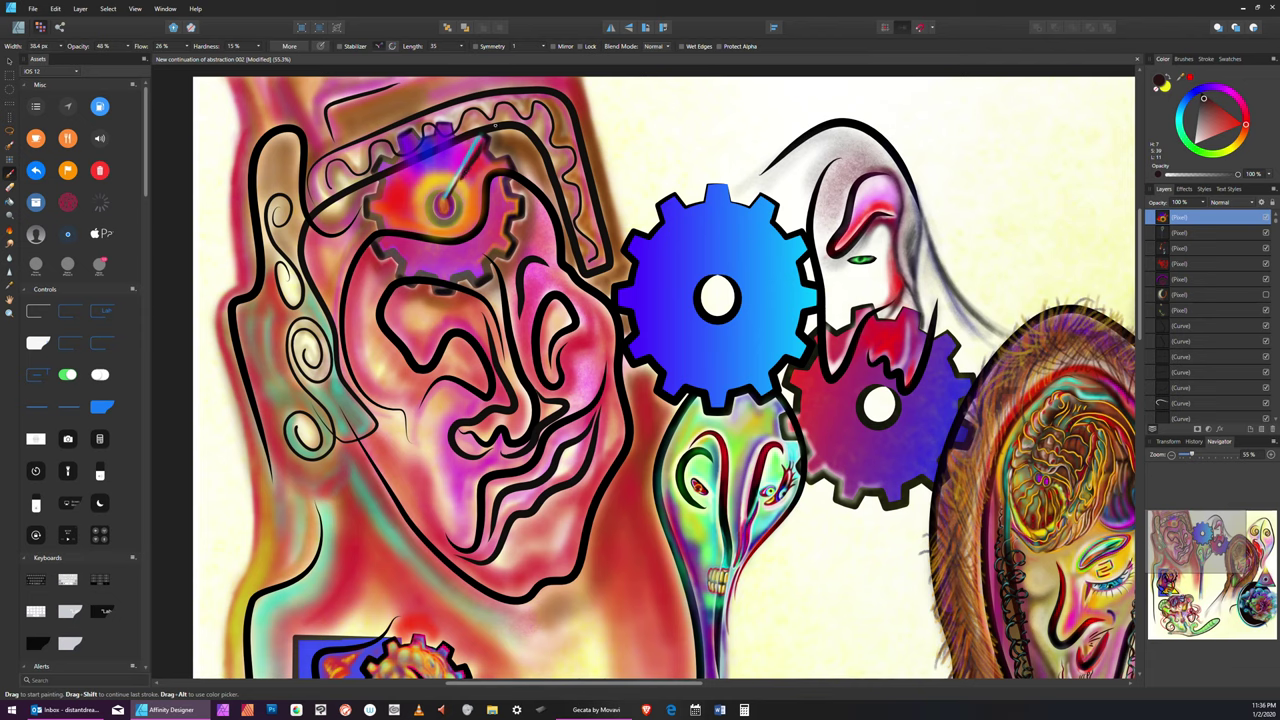
Choose white and brush a highlight to the right of the turquoise line, adjusting the brush width
click(1196, 142)
key(])
key(])
key(])
key(])
key(])
key(bracketleft)
key(bracketright)
key(bracketright)
key(bracketright)
key(bracketleft)
key(bracketleft)
Return to a near-black red and deepen the shadow beside the turquoise line, adjusting the brush width
click(1202, 97)
key(bracketright)
key(bracketright)
key(bracketleft)
key(bracketleft)
key(bracketleft)
Erase the gear colour spilling over the black line across the forehead gear, narrowing the eraser to about 100 px
click(11, 318)
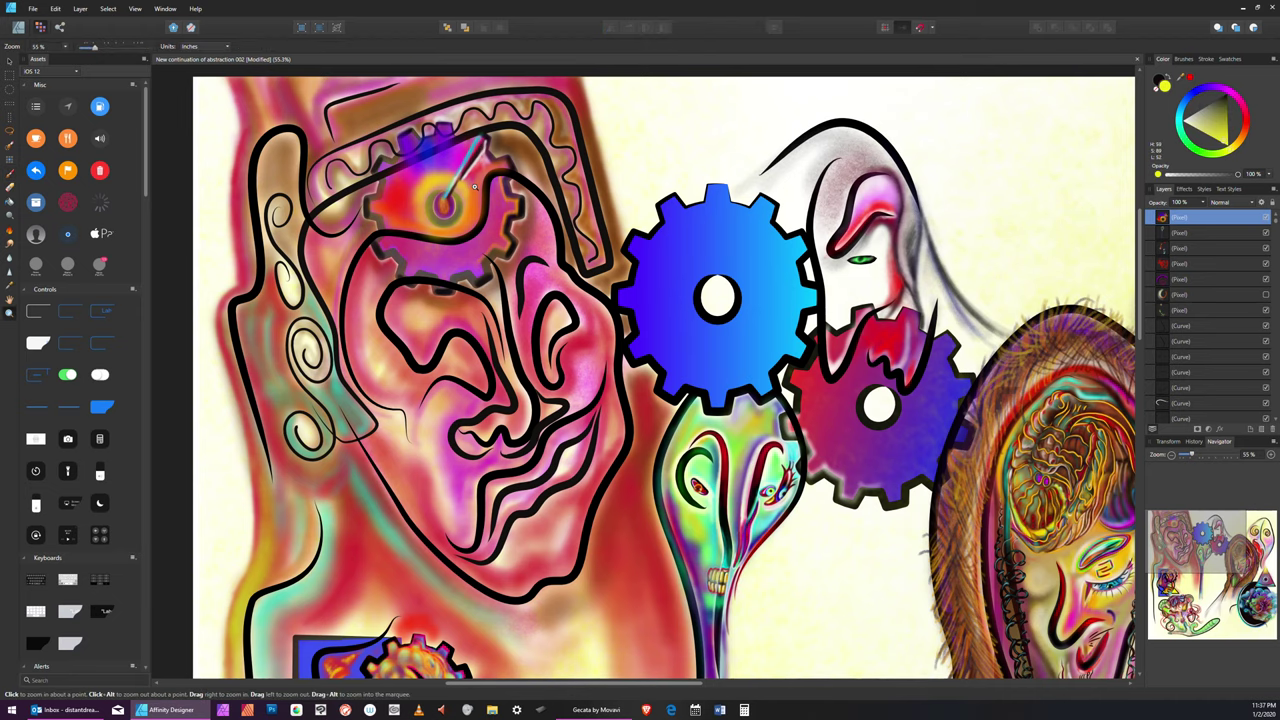
drag(473, 187, 563, 212)
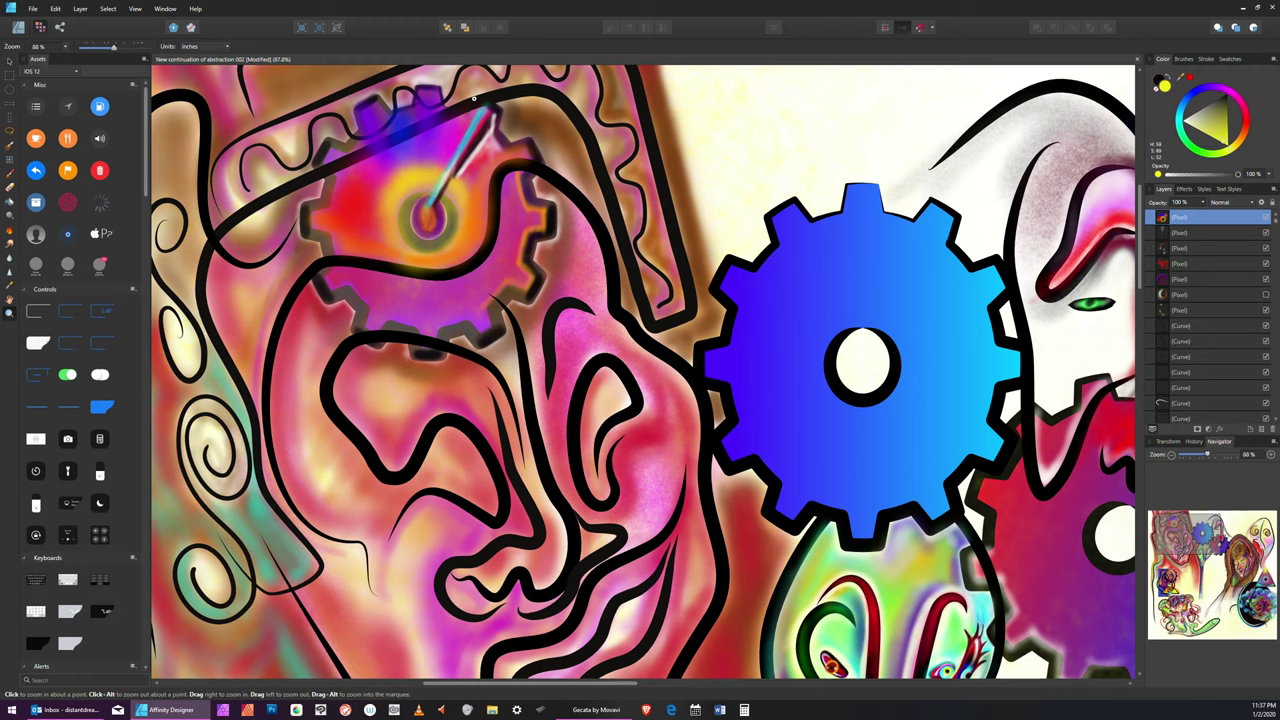
click(9, 187)
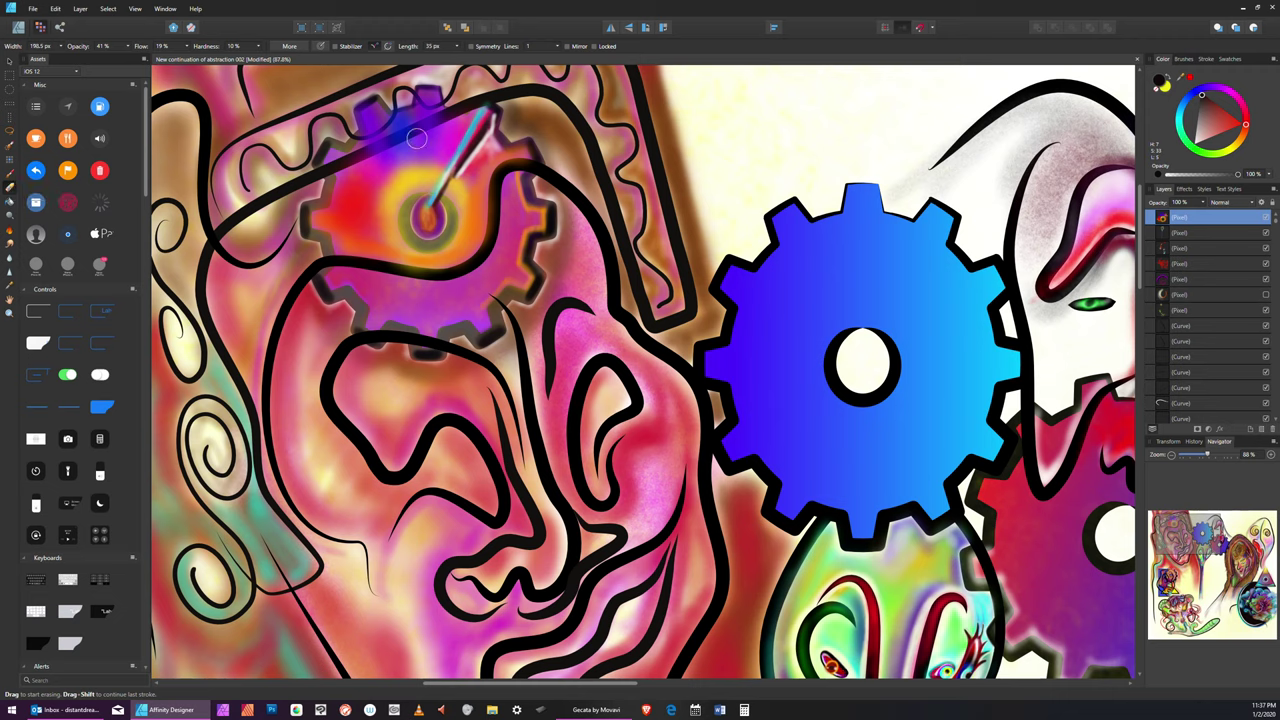
key(bracketleft)
key(bracketleft)
key(bracketleft)
key(bracketleft)
key(bracketright)
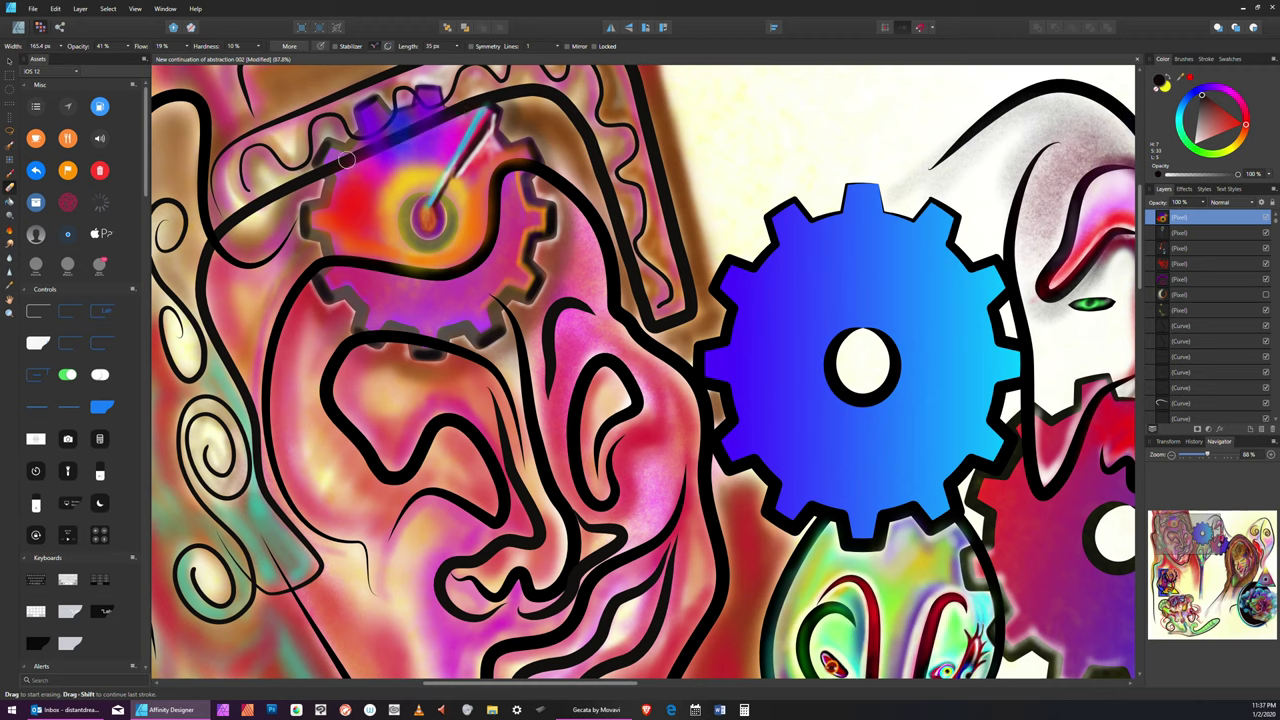
key(bracketleft)
key(bracketleft)
key(bracketleft)
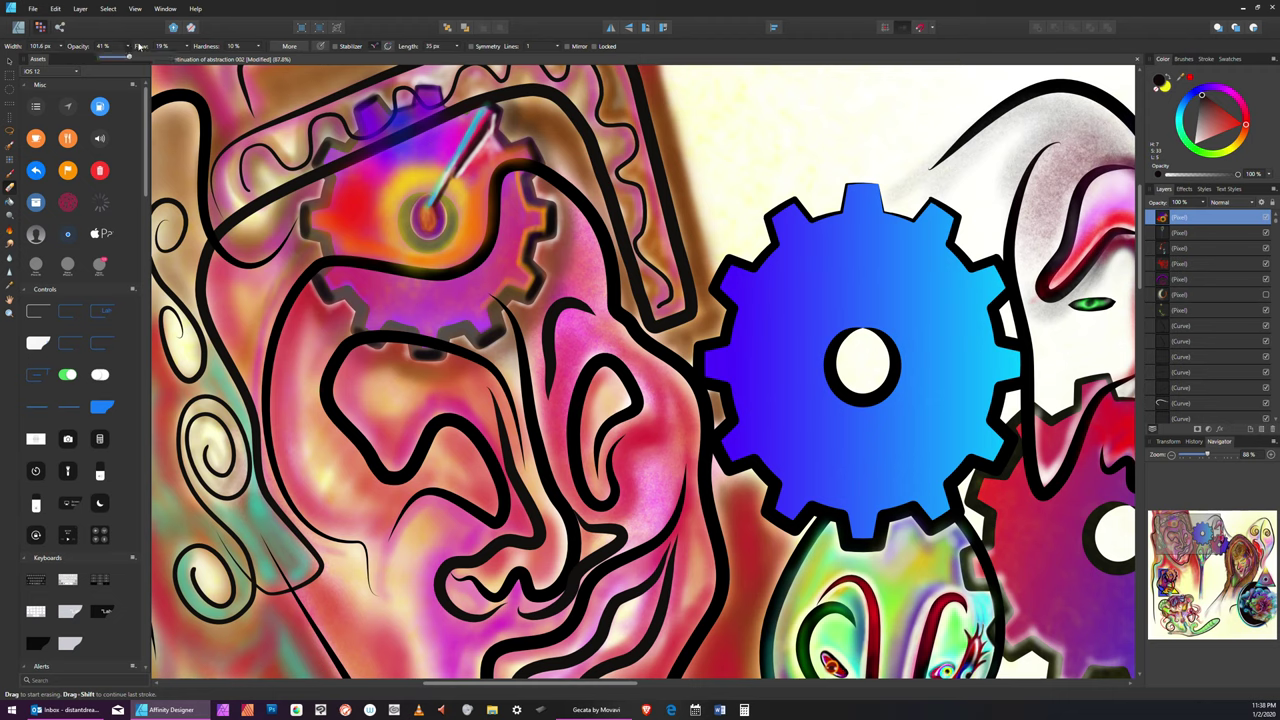
Raise the eraser's opacity to 74% and clean the remaining colour off the black line above the forehead gear
click(128, 46)
click(152, 58)
key(])
key(])
key(])
click(462, 110)
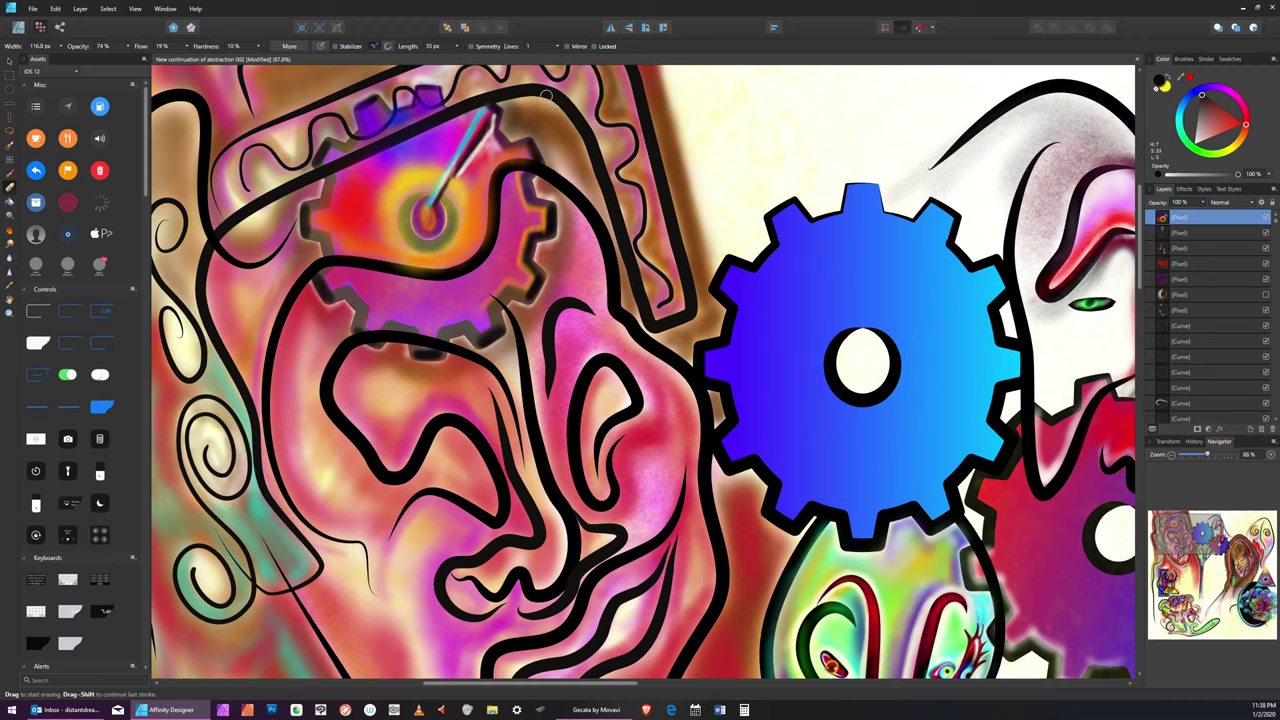
key([)
key([)
key(bracketright)
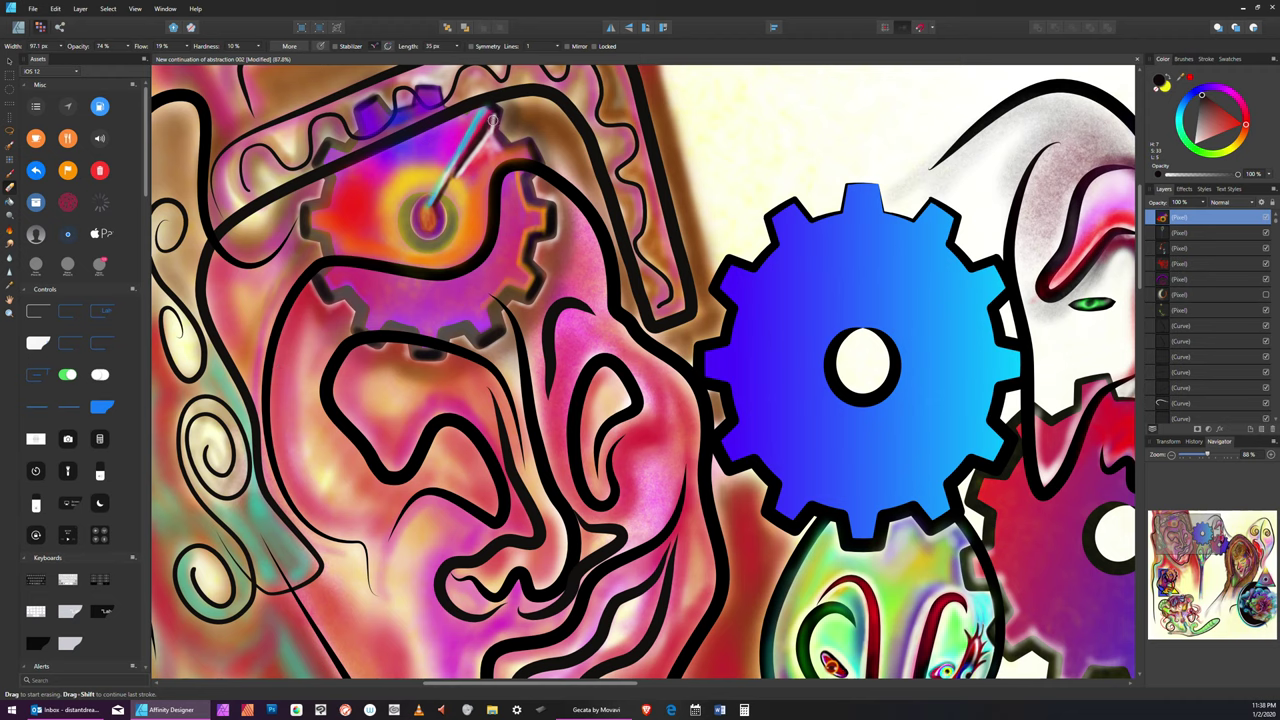
key(])
Choose a bright red (hue 7) and set the eraser's opacity to 49%, adjusting its width beside the turquoise line
click(1234, 122)
key(bracketleft)
key(bracketleft)
key(bracketleft)
key(bracketleft)
key(bracketleft)
click(127, 46)
drag(127, 57, 112, 60)
key(bracketright)
key(bracketright)
key(bracketright)
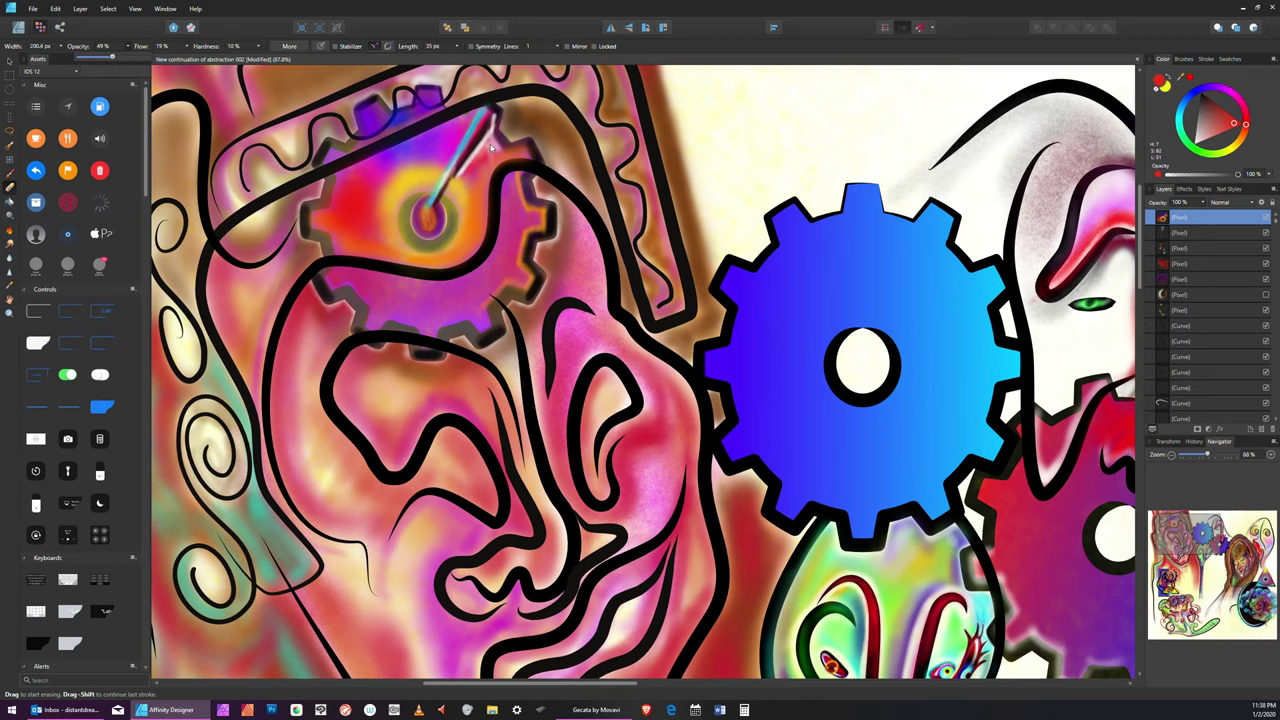
key(bracketright)
key(bracketleft)
key(bracketleft)
key(bracketright)
Paint short red rays around the golden ring of the forehead gear, adjusting the brush to about 46 px wide
click(12, 171)
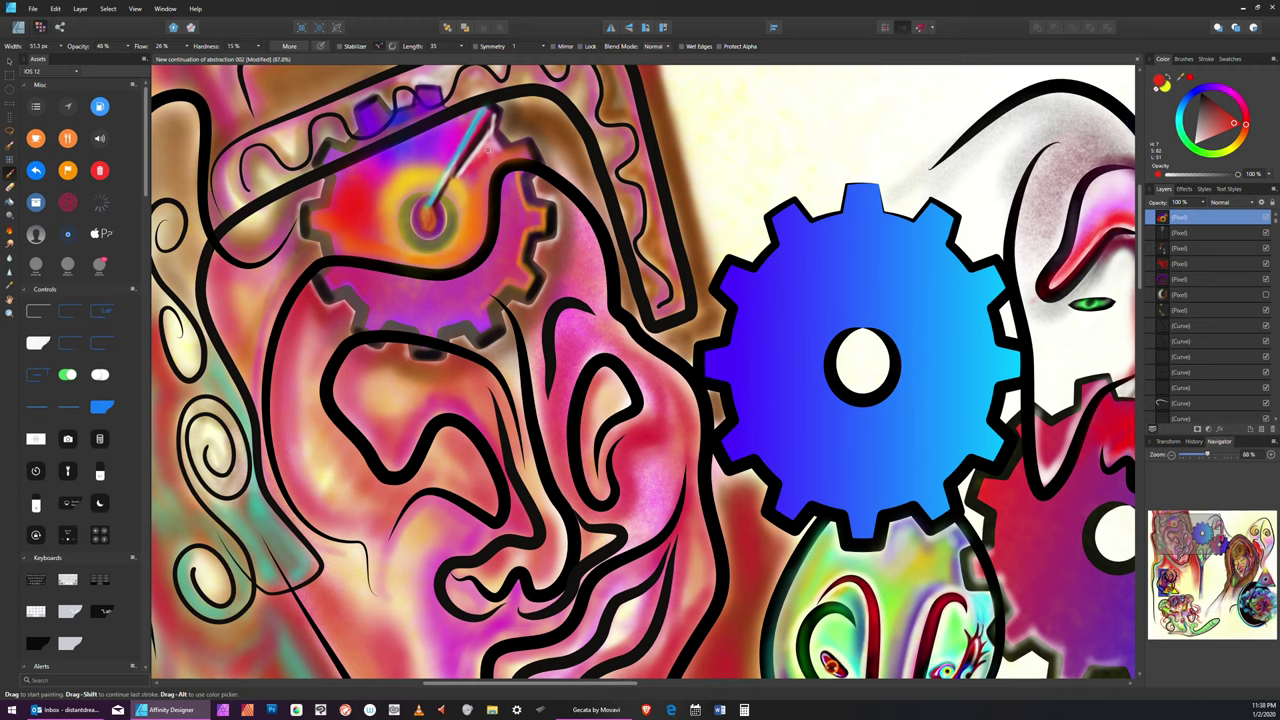
key(bracketleft)
key(bracketright)
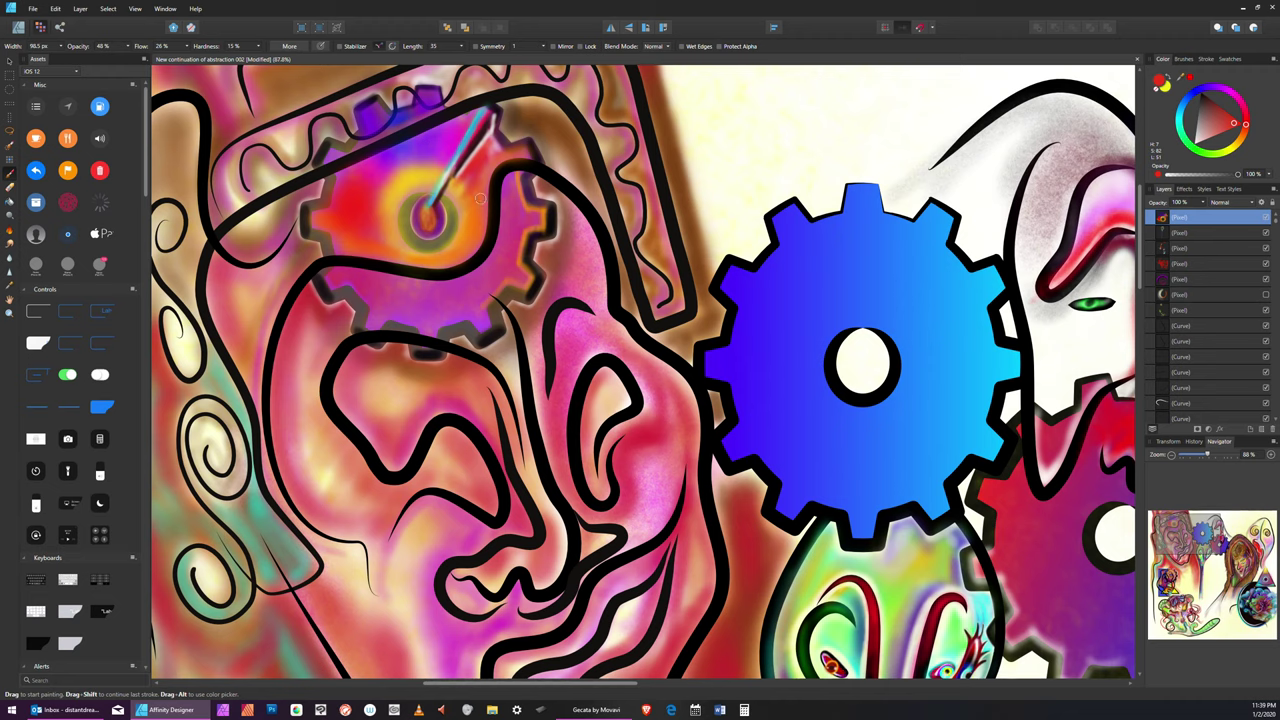
key(bracketleft)
key(bracketleft)
key(bracketright)
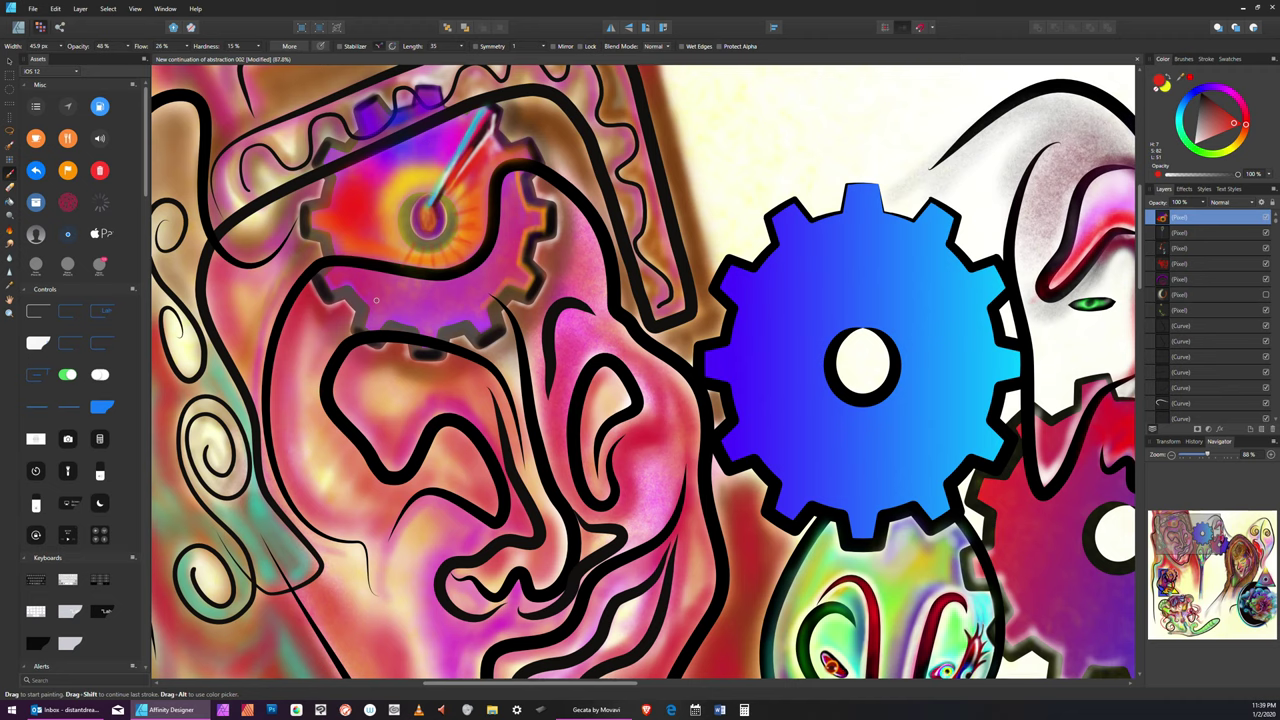
Choose magenta (hue 299) and brush it over the shadow beside the turquoise line, narrowing the brush to about 23 px
click(1228, 92)
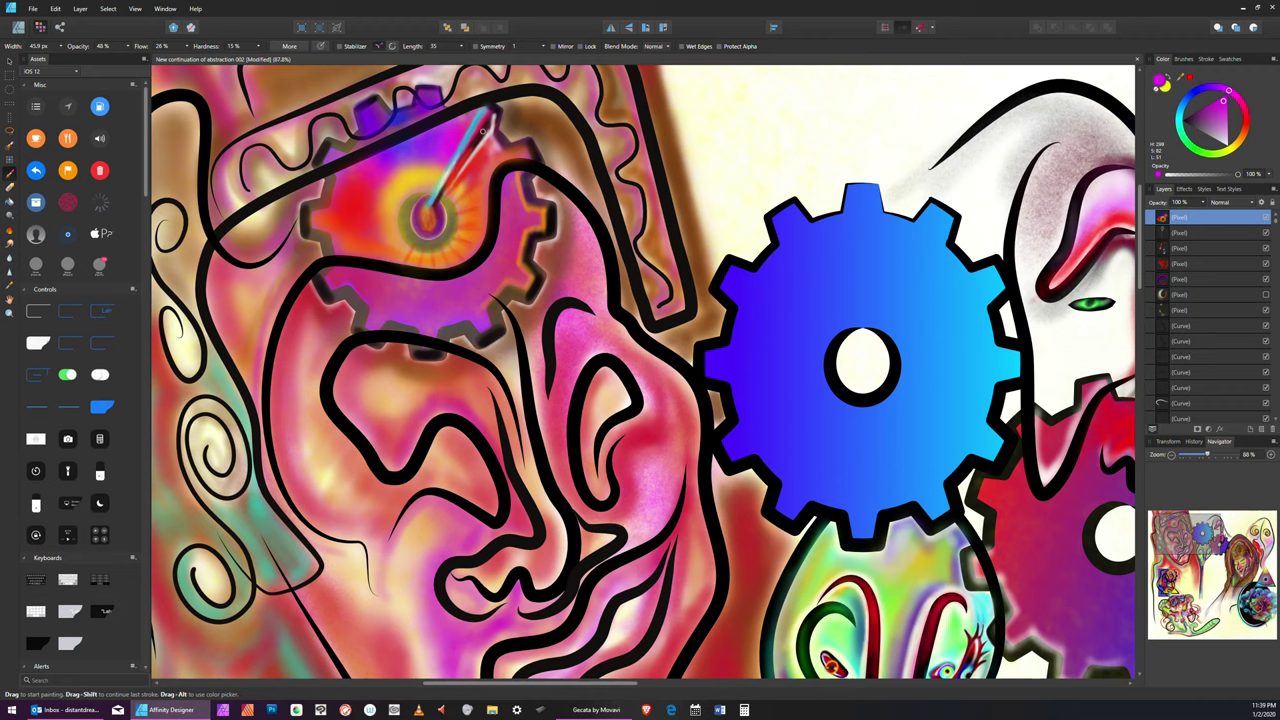
key([)
key(bracketleft)
key(bracketright)
key(bracketleft)
key(bracketleft)
key(bracketleft)
Choose orange (hue 22) and golden orange (hue 38) to brush warm tones around the gear's ring, varying the brush width
drag(1241, 121, 1248, 130)
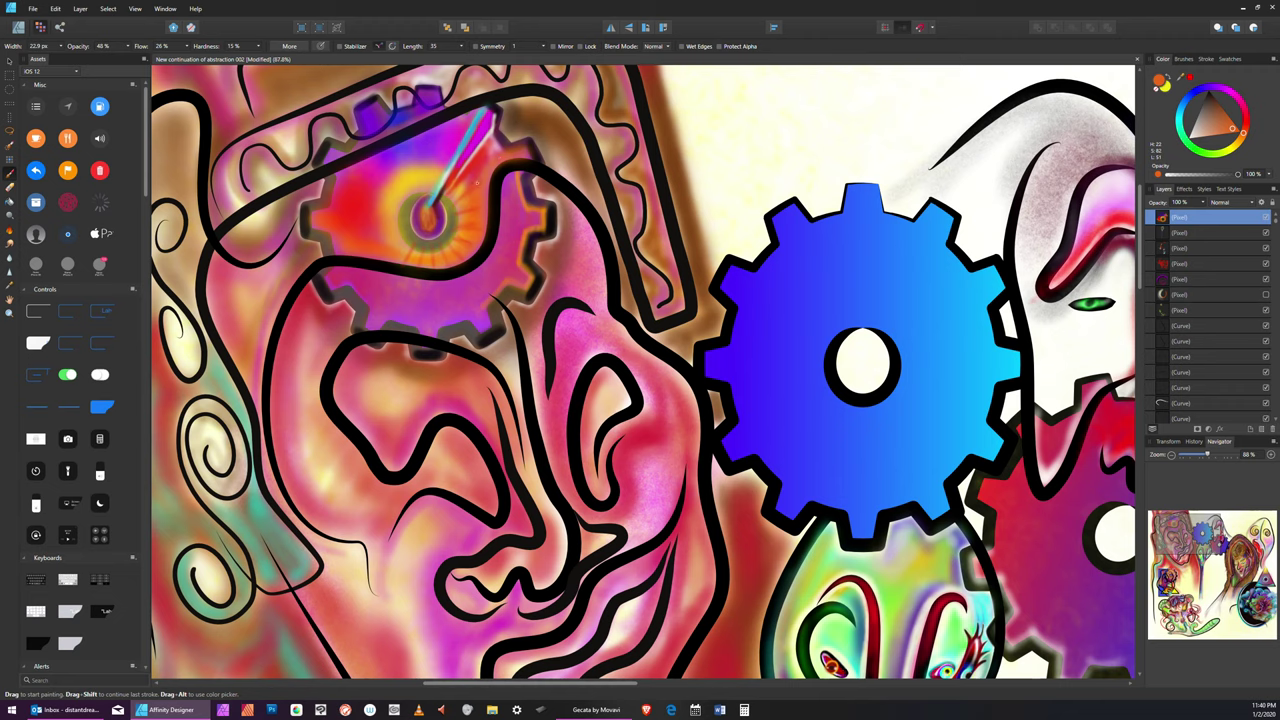
click(1245, 138)
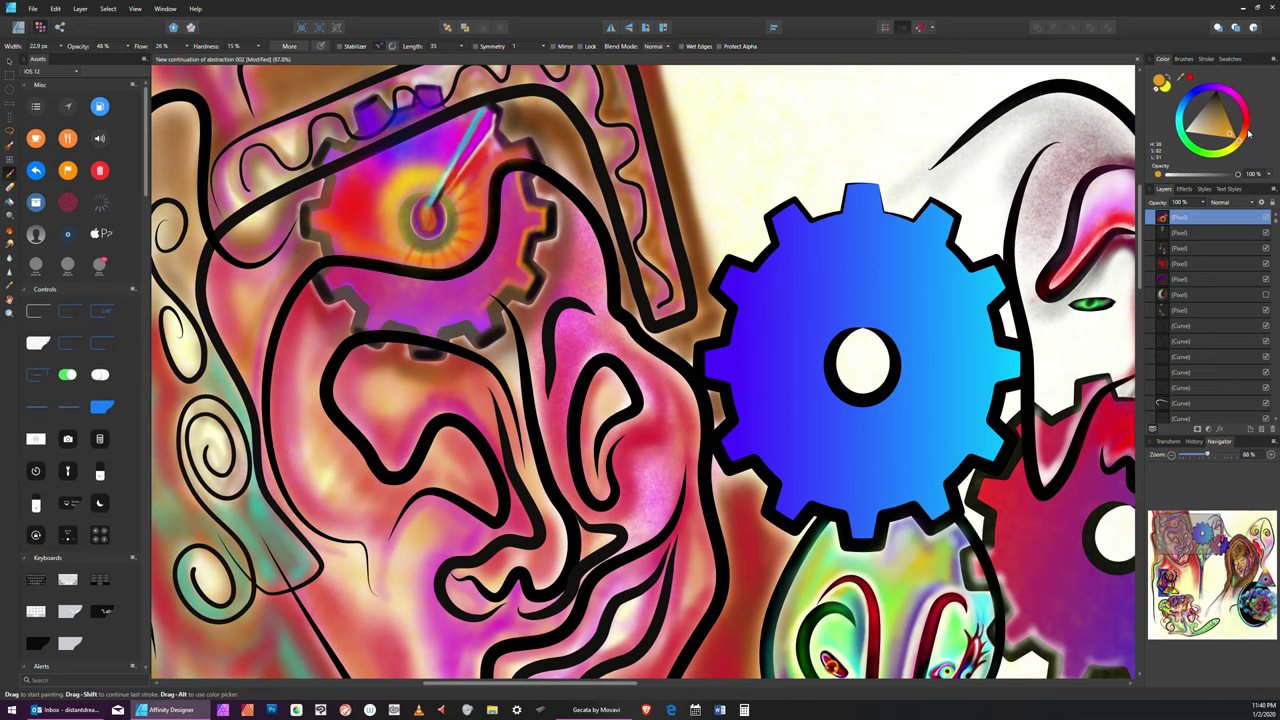
key(bracketleft)
key(bracketright)
key(bracketright)
key(bracketright)
key(bracketright)
key(bracketright)
key(bracketleft)
key(bracketleft)
Choose a bright red (hue 8) and strengthen the rays around the gear's golden ring, varying the brush width
click(1250, 121)
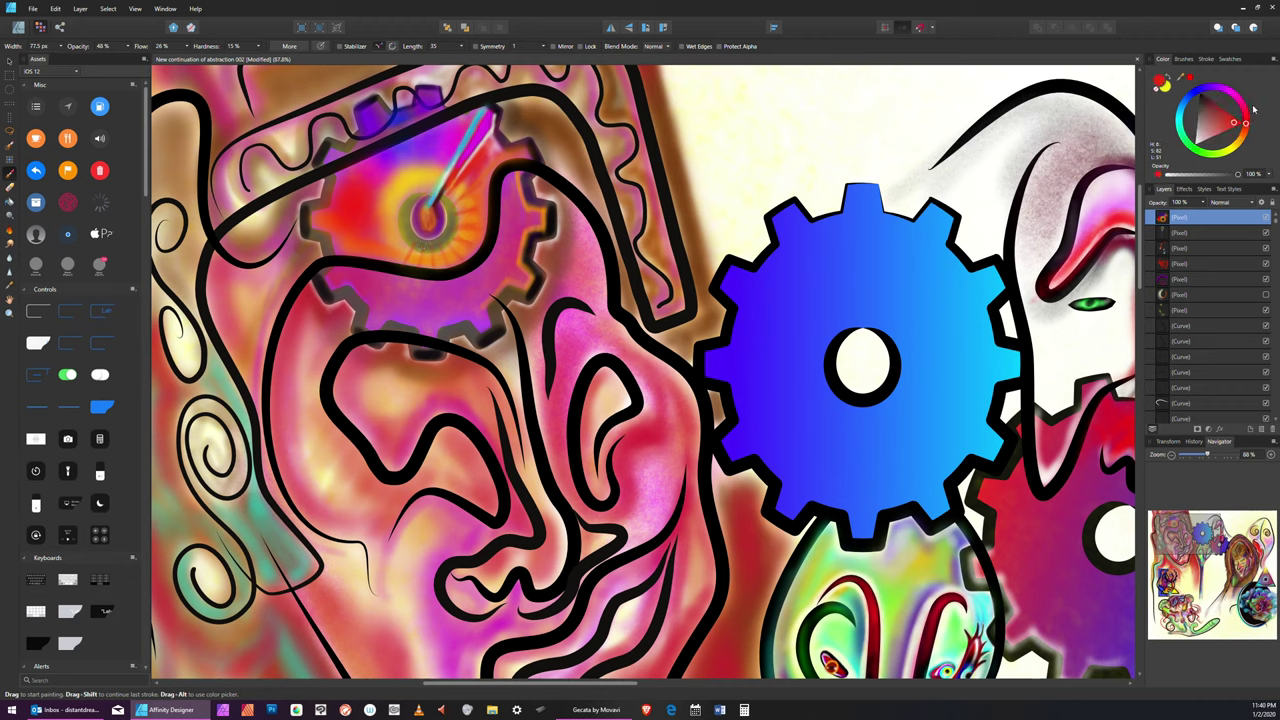
key(bracketleft)
key(bracketleft)
key(bracketright)
key(bracketright)
key(bracketright)
key(bracketright)
key(bracketright)
key(bracketleft)
key(bracketleft)
key(bracketright)
key(bracketright)
key(bracketright)
key(bracketleft)
key(bracketleft)
key(bracketleft)
Choose golden yellow (hue 41) and brush it between the red rays of the gear's ring
click(1240, 146)
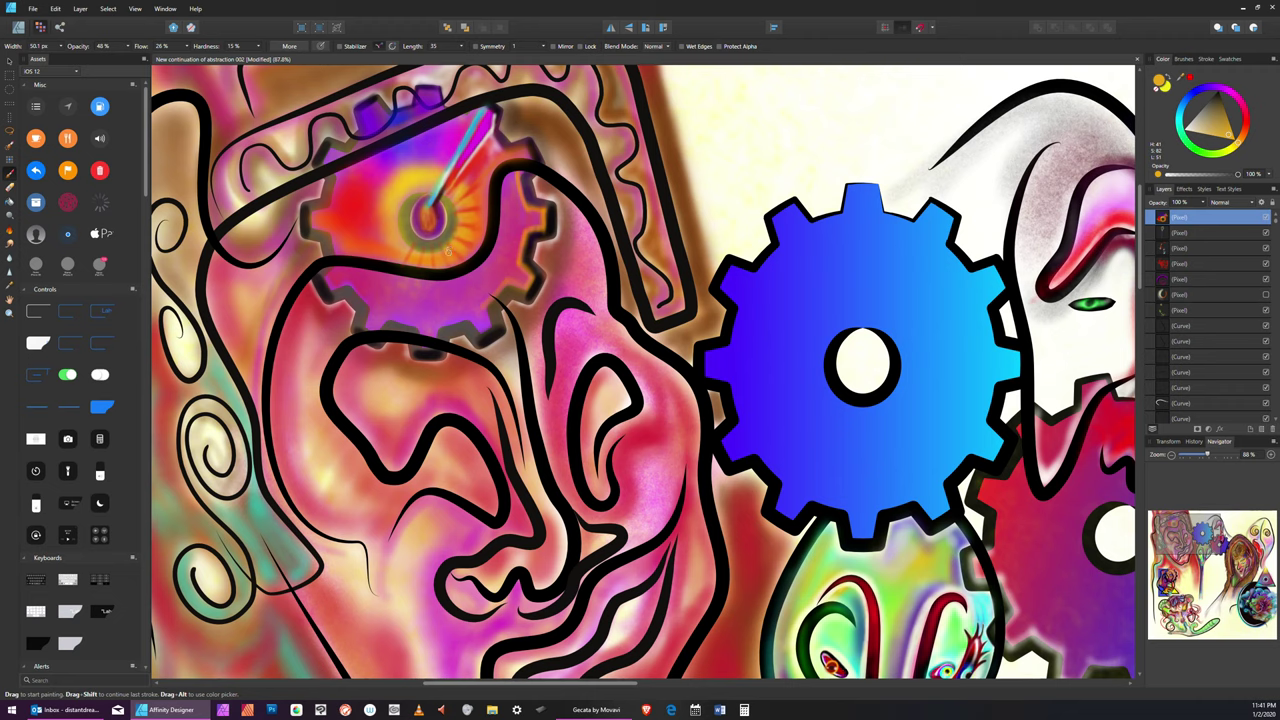
key(])
key(bracketleft)
Choose a near-white tint and paint fine highlights between the rays of the gear's ring, varying the brush width
drag(1188, 130, 1204, 122)
key(])
key([)
key([)
key([)
key([)
key(])
key(])
key(])
key(])
key([)
key([)
key([)
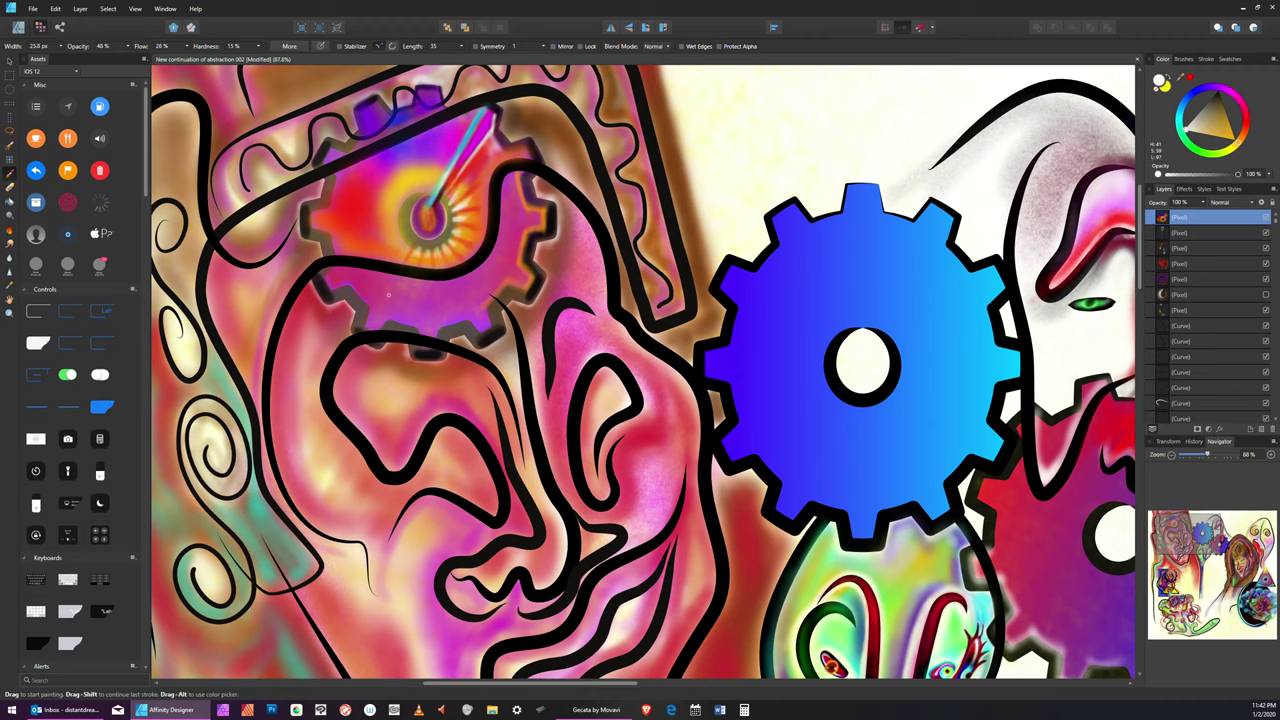
Choose a saturated red-orange (hue 15) and touch up the rays beside the highlights with a narrower brush
click(1246, 129)
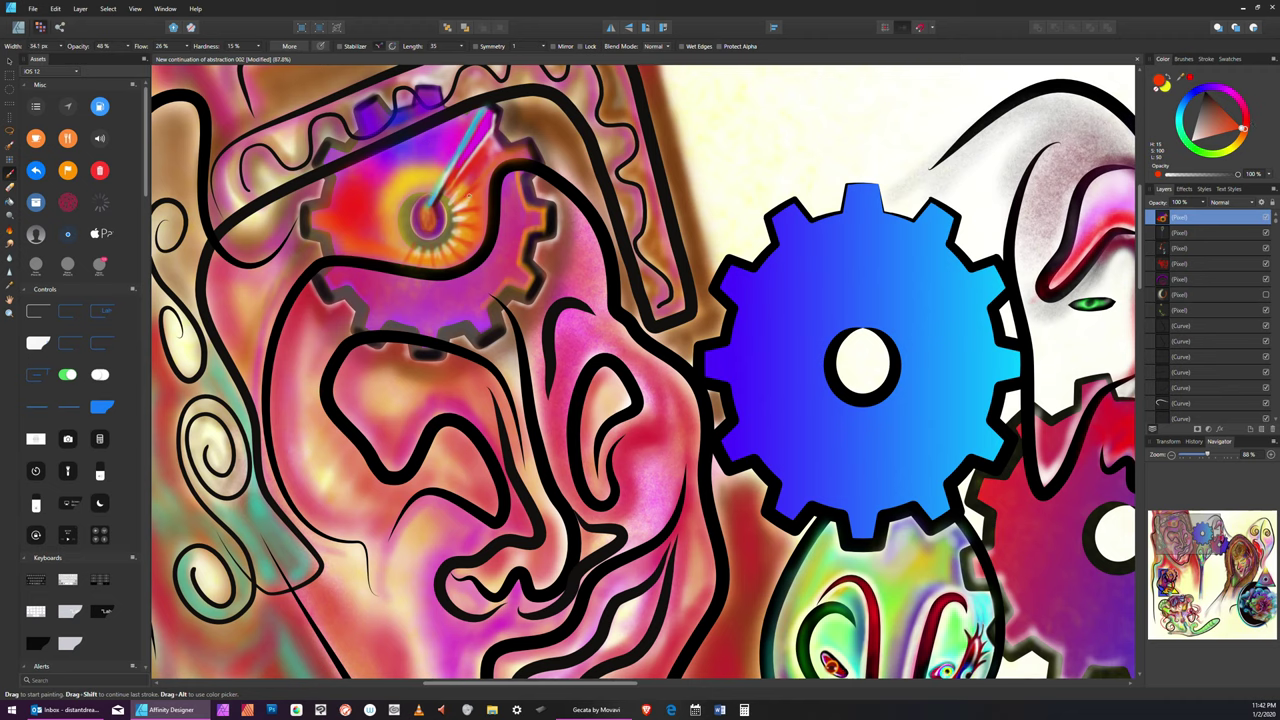
key(bracketleft)
key([)
Choose dark greens (hue 88) and shade the inner ring around the centre of the forehead gear
click(1213, 155)
click(1227, 126)
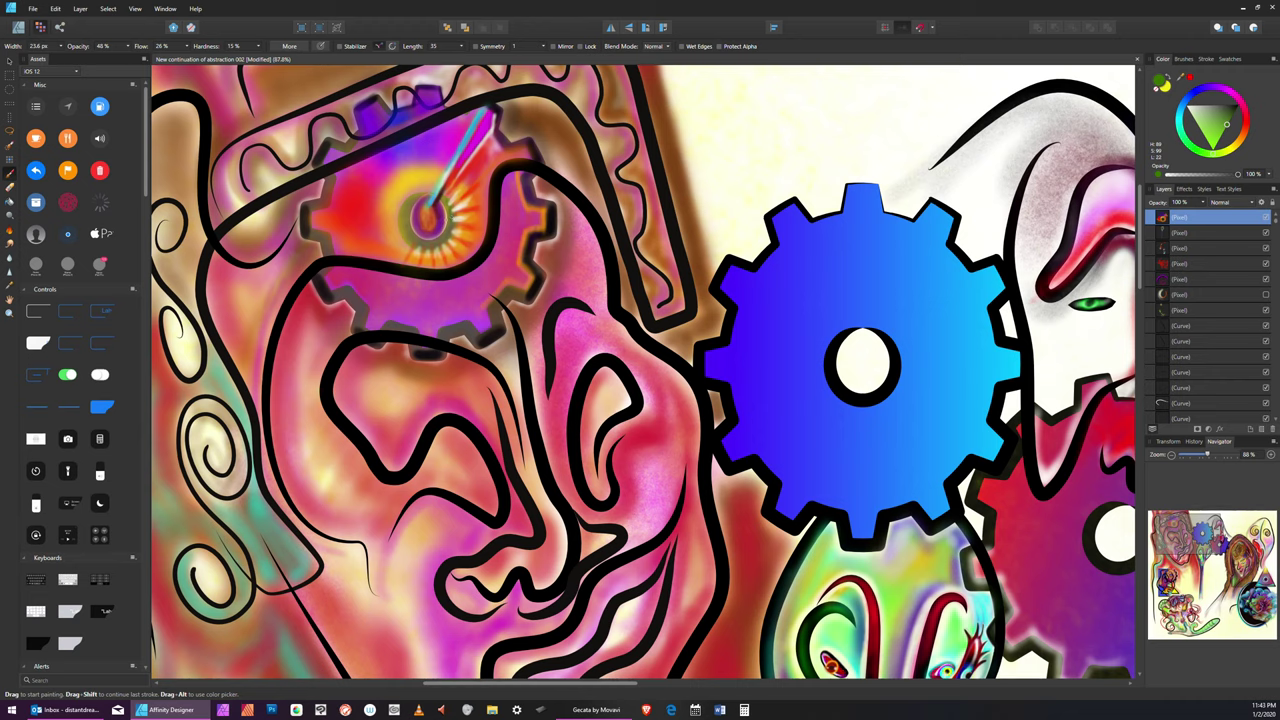
drag(1235, 125, 1245, 112)
Choose a dark purple (hue 272) and shade beside the turquoise line on the forehead gear, adjusting the brush width
click(136, 9)
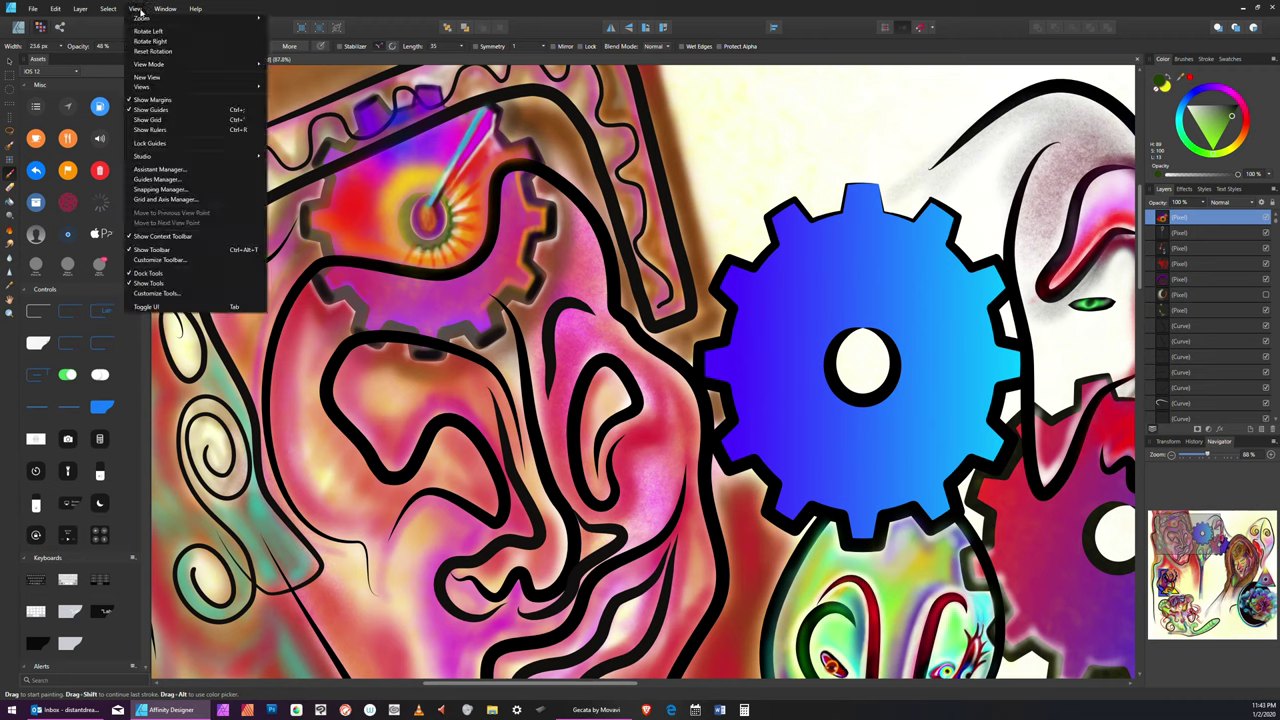
mouse_move(180, 22)
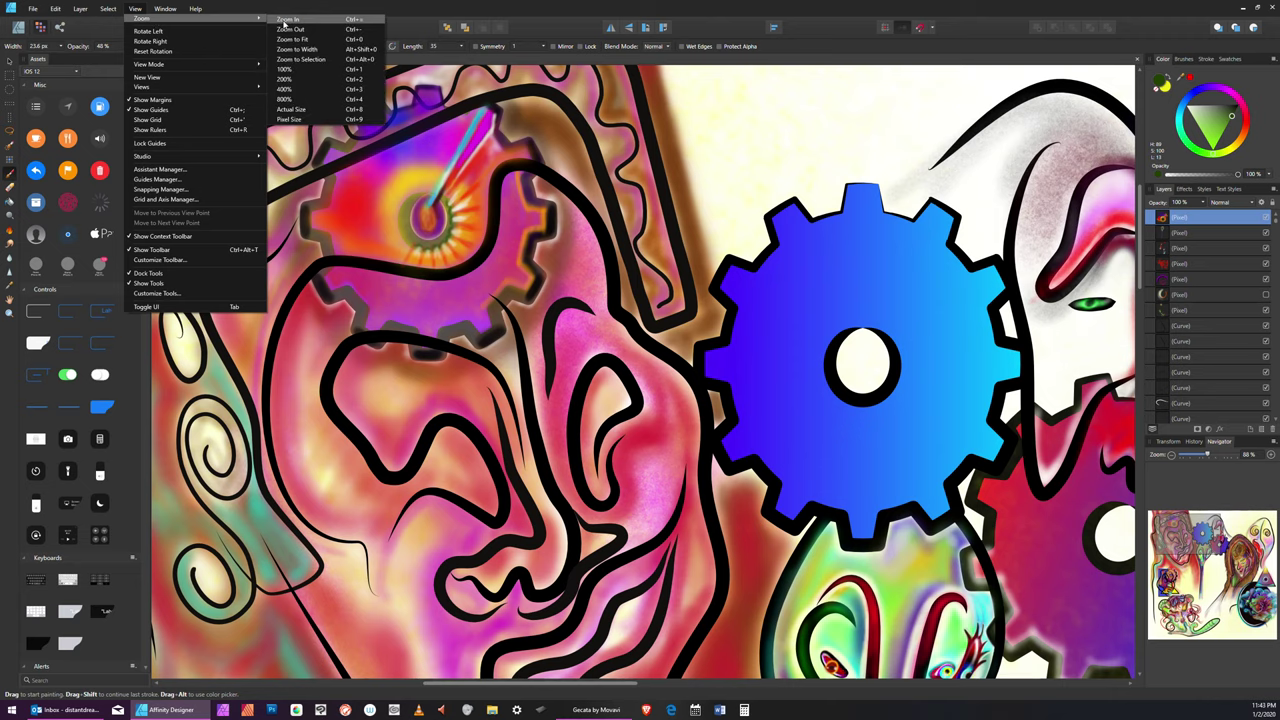
click(324, 110)
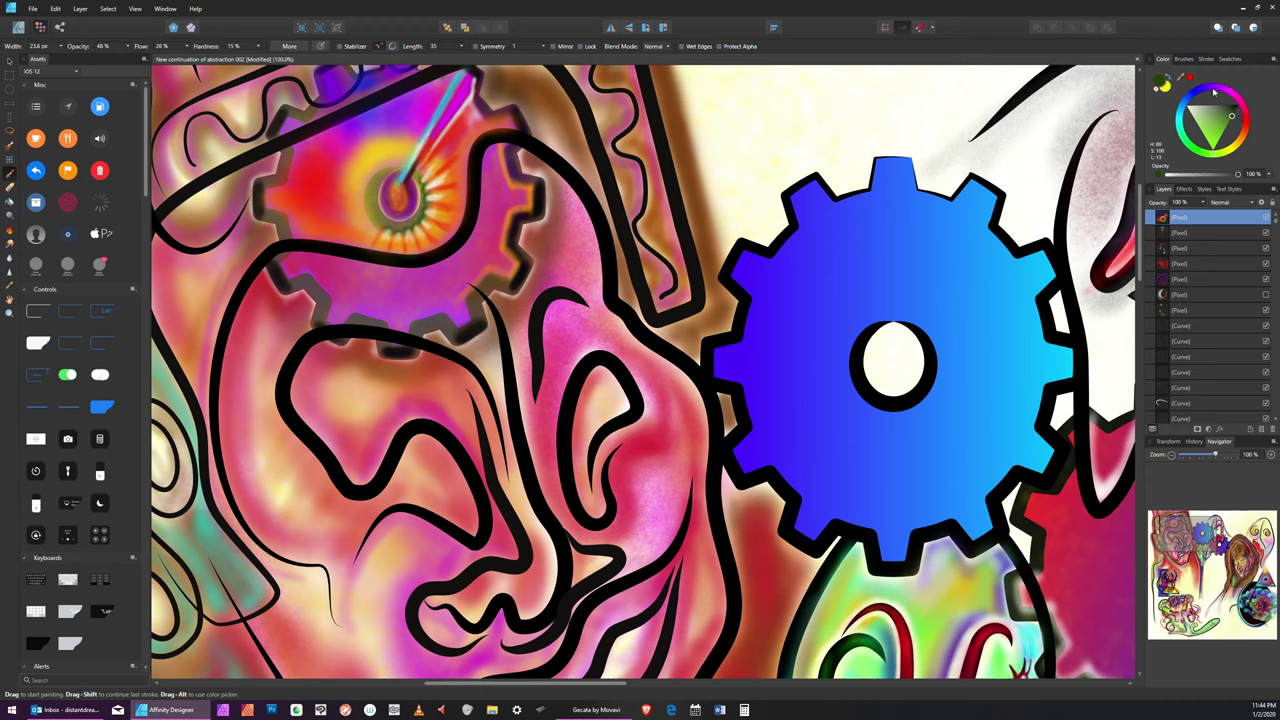
click(1211, 91)
drag(1202, 120, 1200, 114)
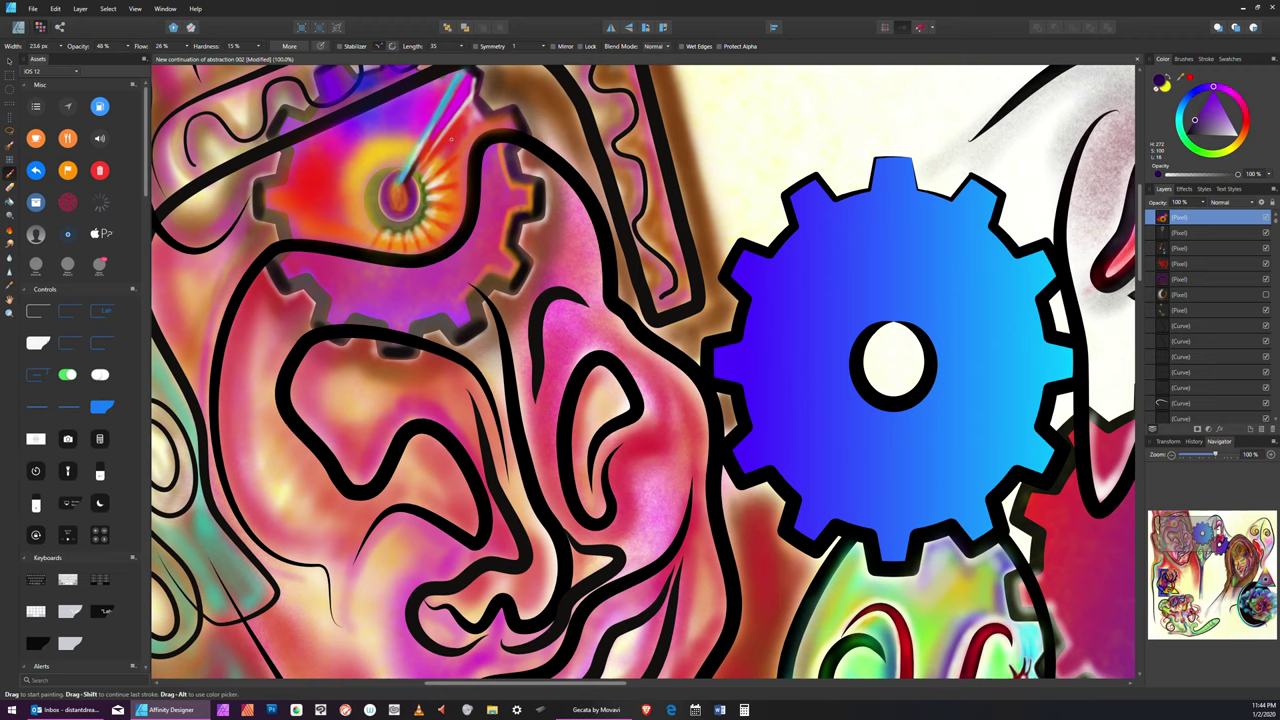
key(bracketleft)
key(bracketright)
Brush a lighter purple (hue 272) and a pure red (hue 358) along the edge beside the turquoise line
click(1202, 109)
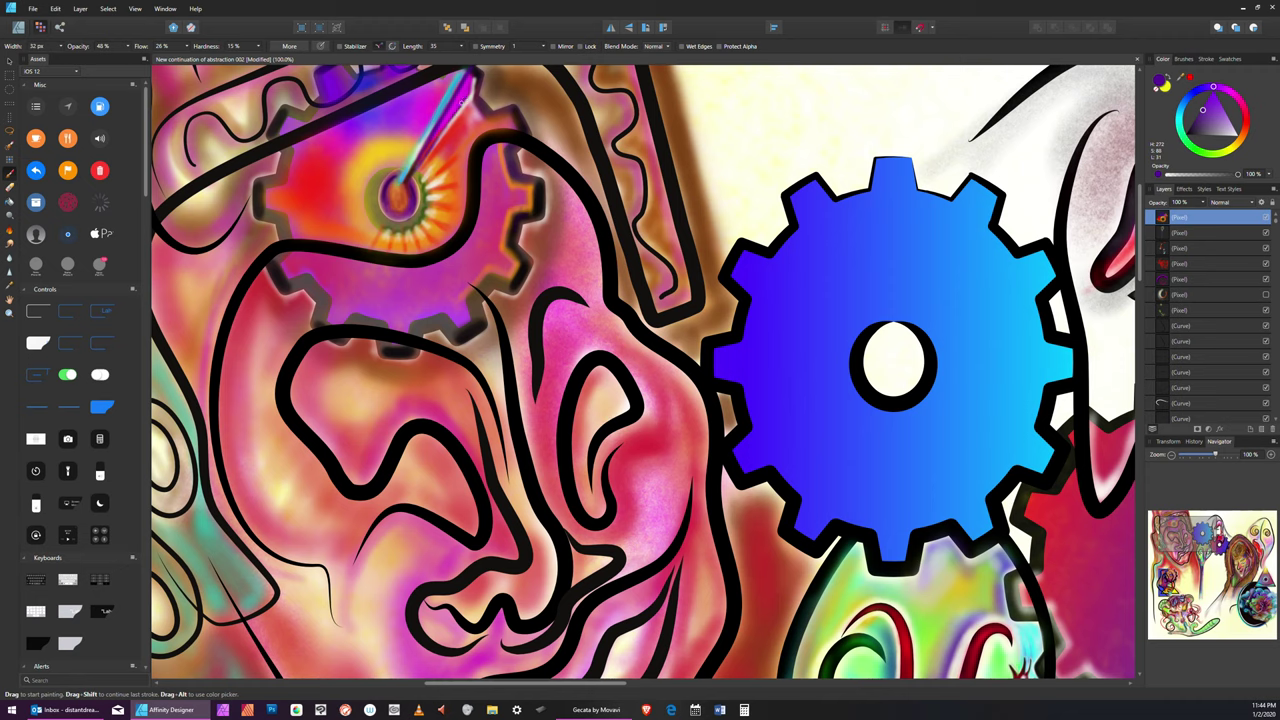
click(1235, 131)
click(1243, 118)
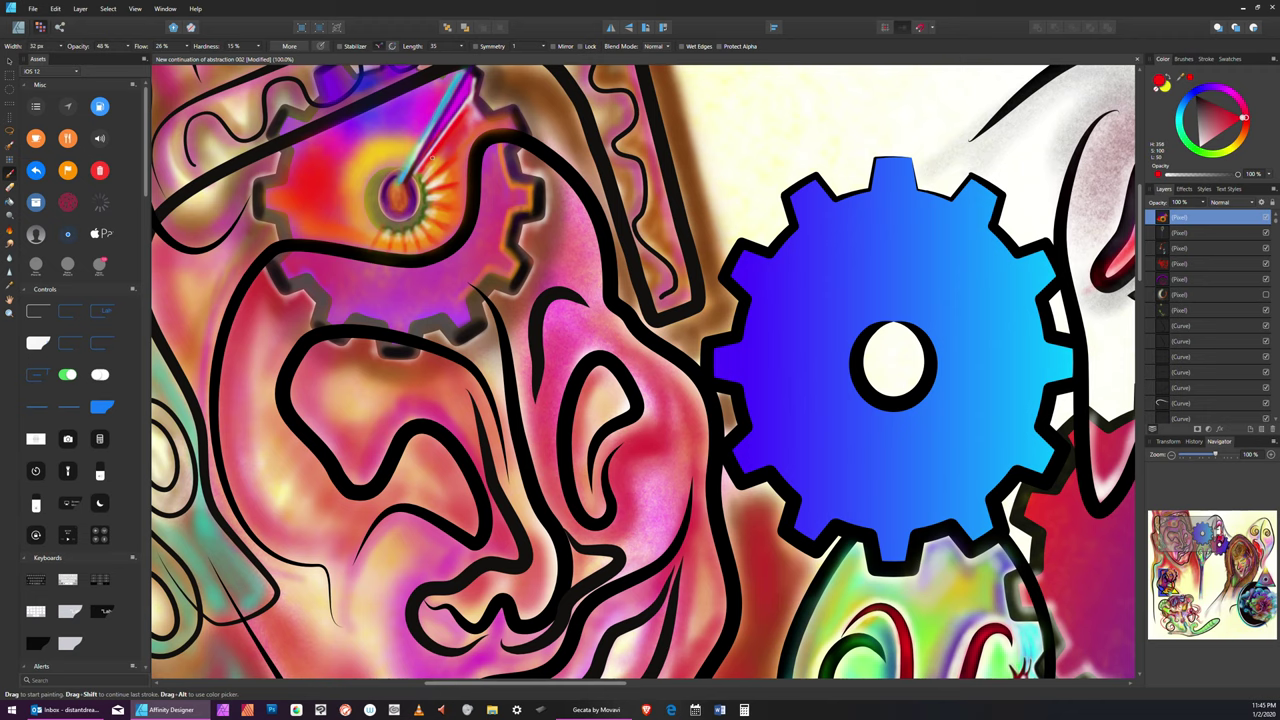
Choose a near-black red (hue 358) and paint a thin shadow beside the turquoise line, narrowing the brush to 17.5 px
click(1200, 99)
key([)
key([)
key([)
key([)
key(bracketright)
key(bracketleft)
key(bracketleft)
Save the painting and fit the whole artwork in the view
click(33, 8)
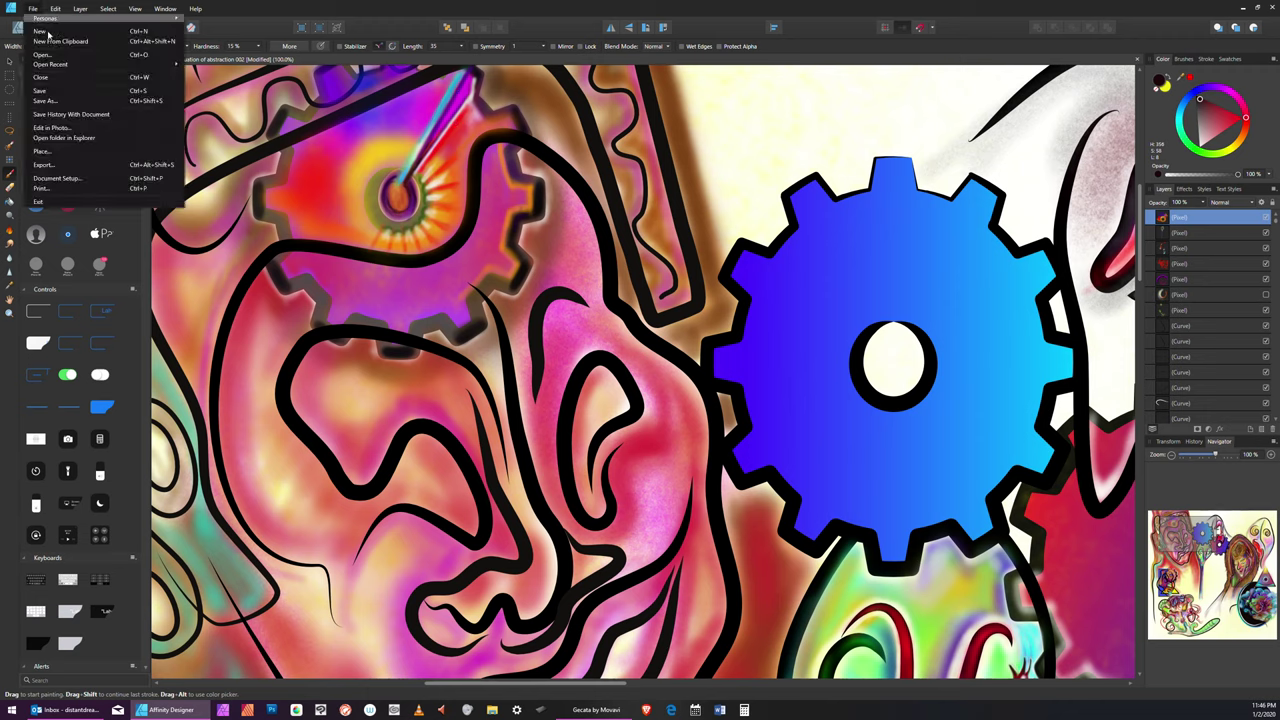
click(65, 90)
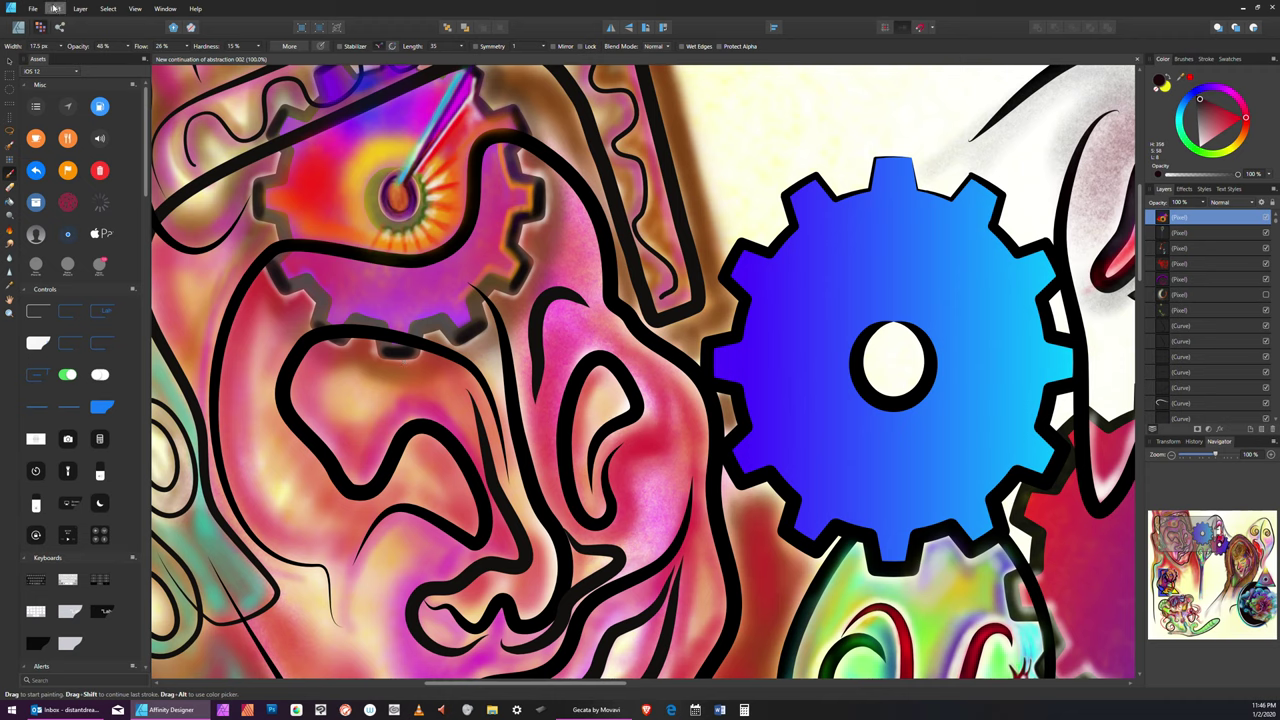
click(135, 8)
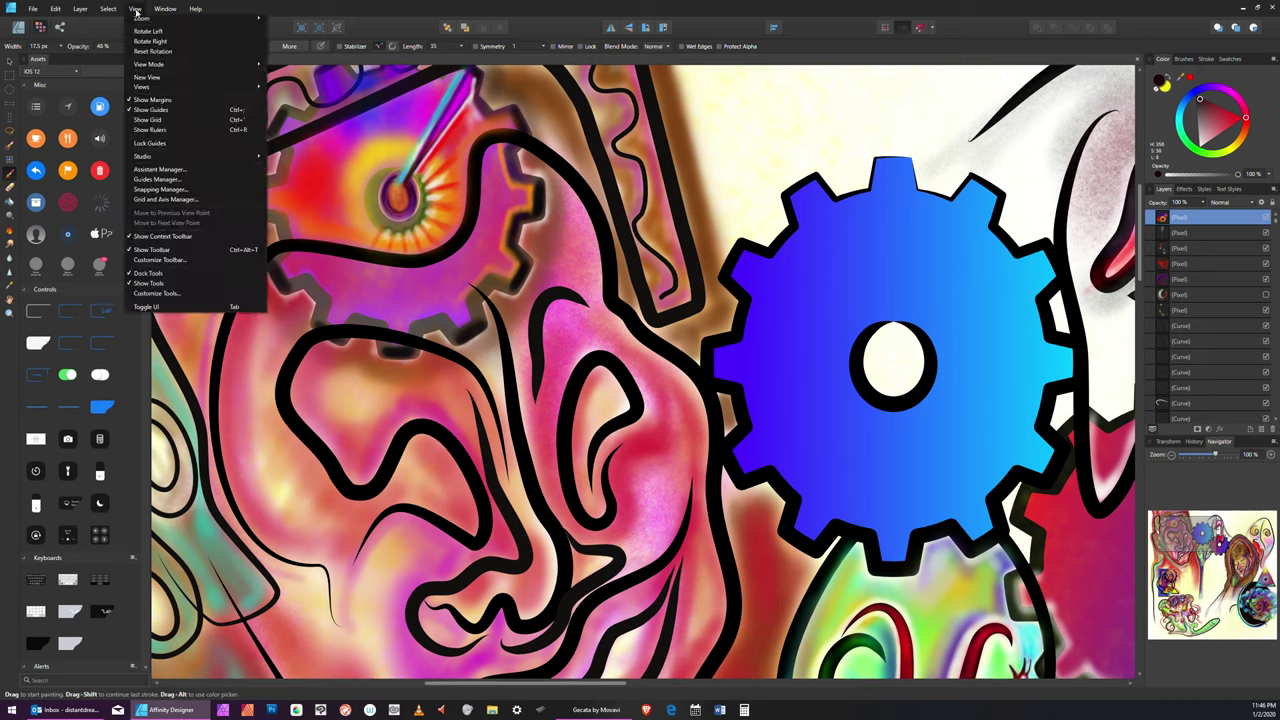
mouse_move(222, 20)
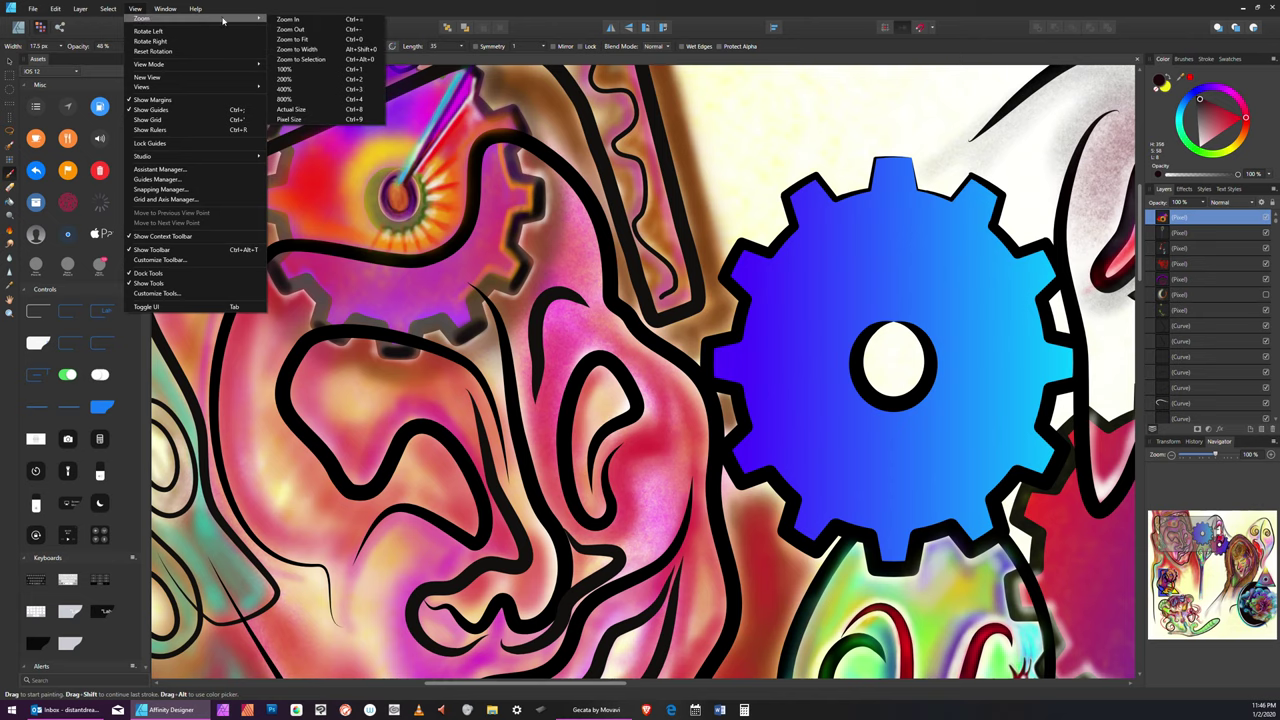
click(311, 41)
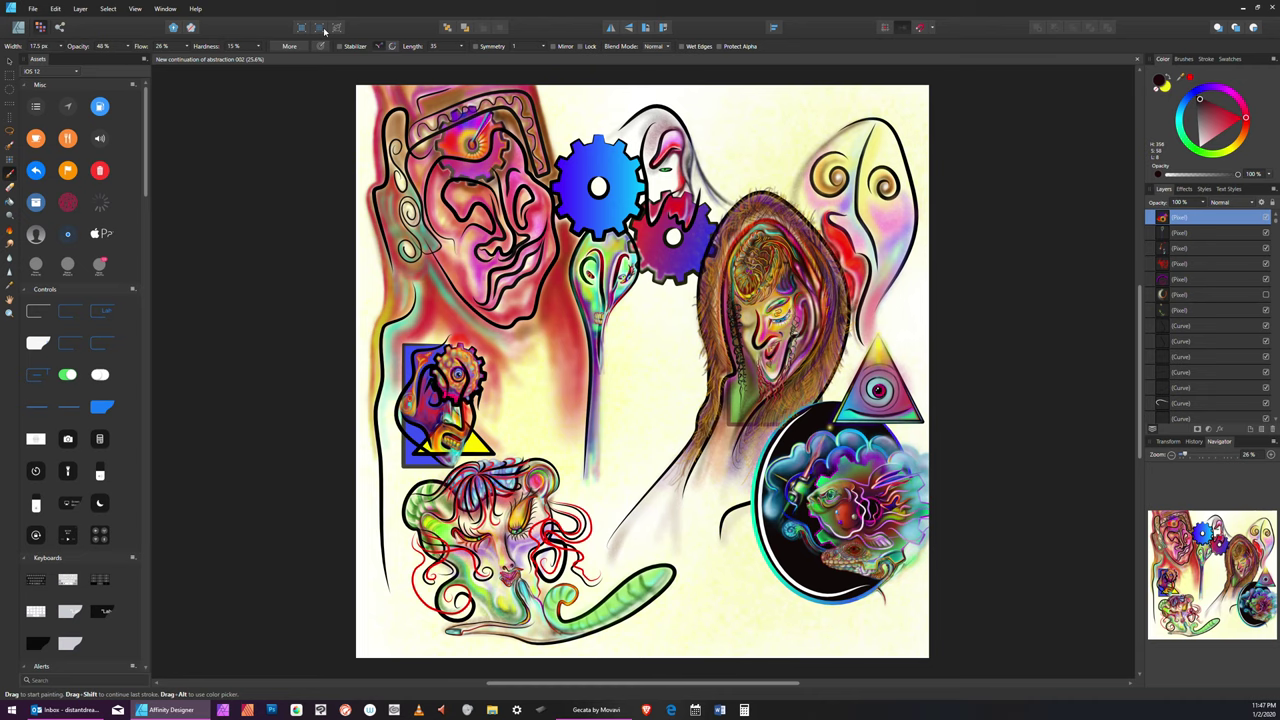
Save the document as "New continuation of abstraction 002.afdesign", replacing the existing file
click(33, 8)
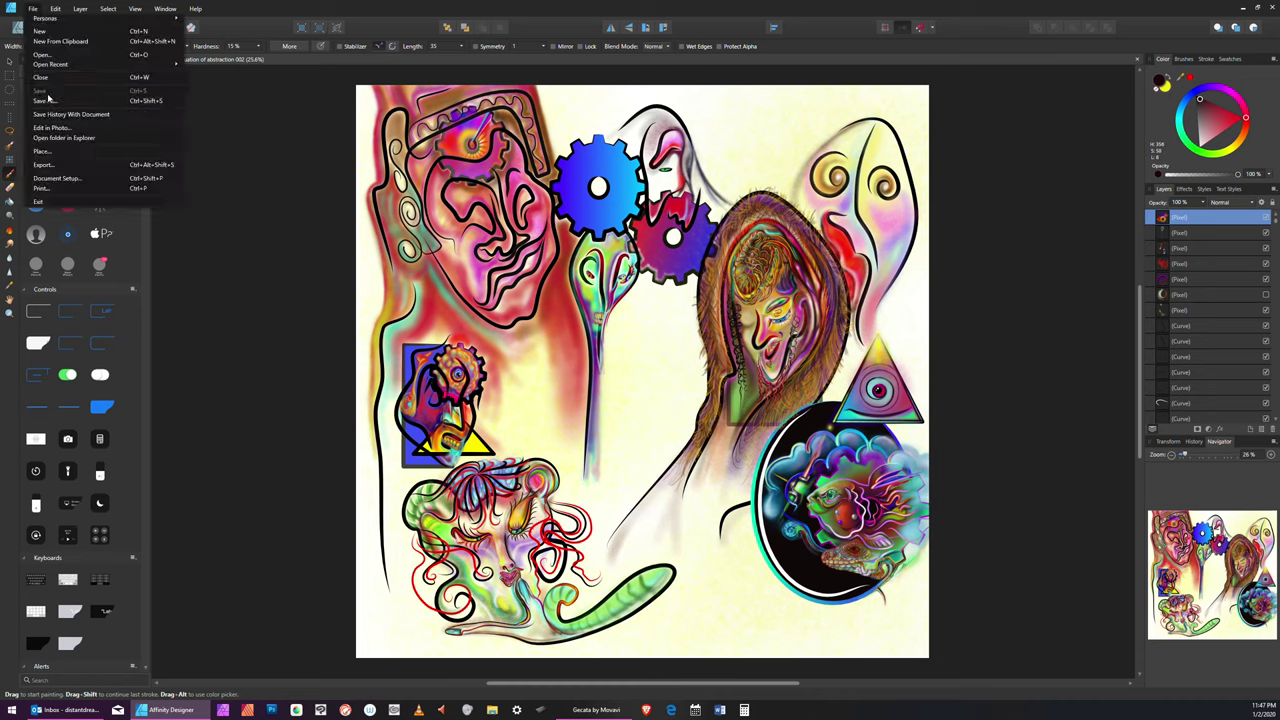
click(56, 103)
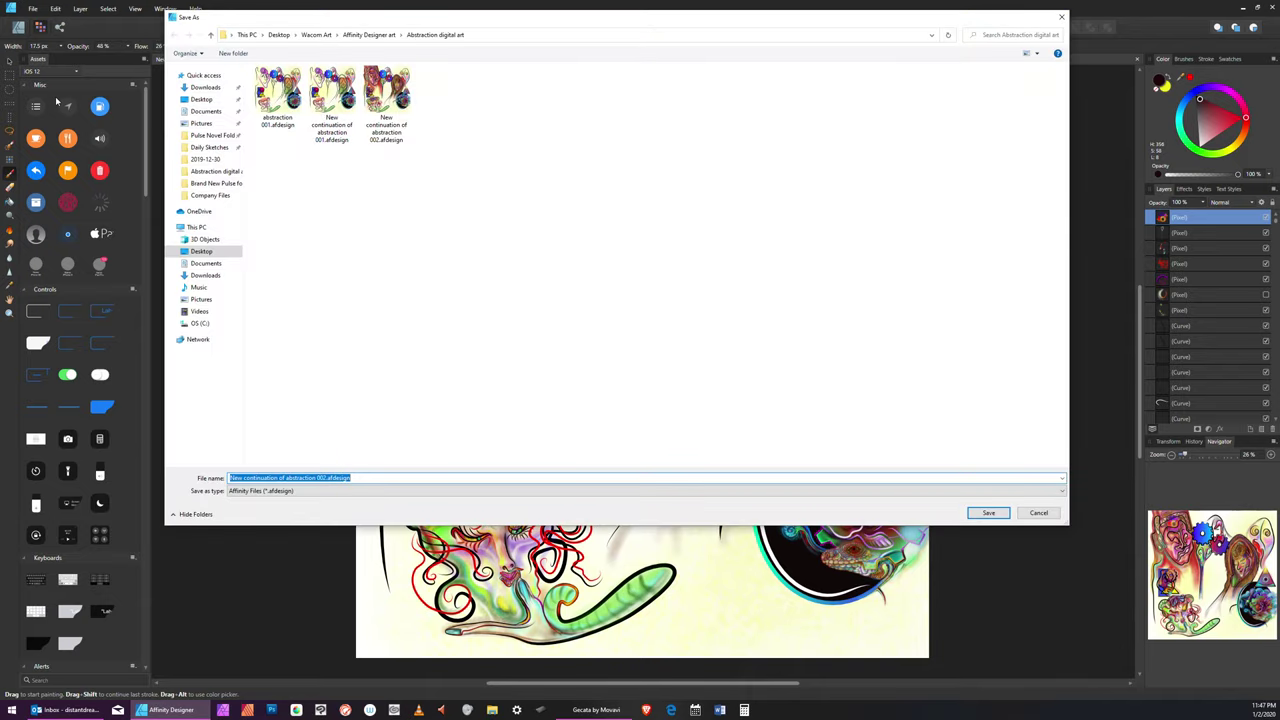
click(988, 513)
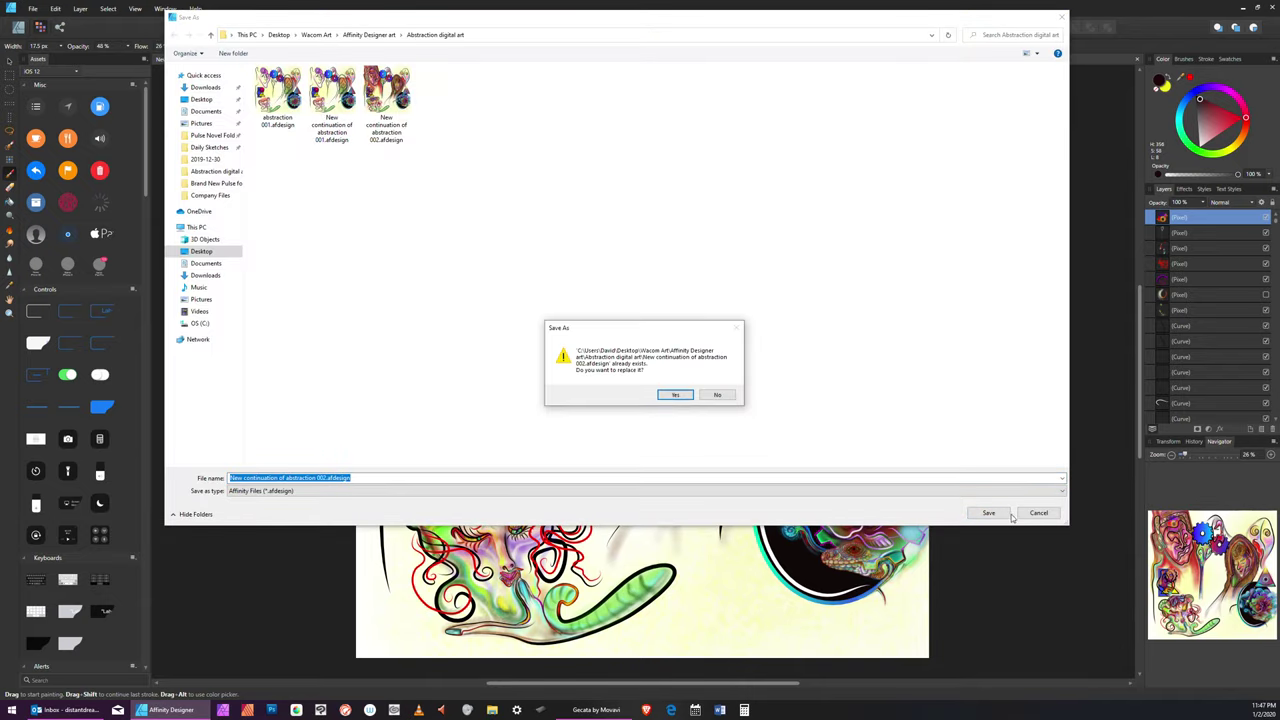
click(681, 393)
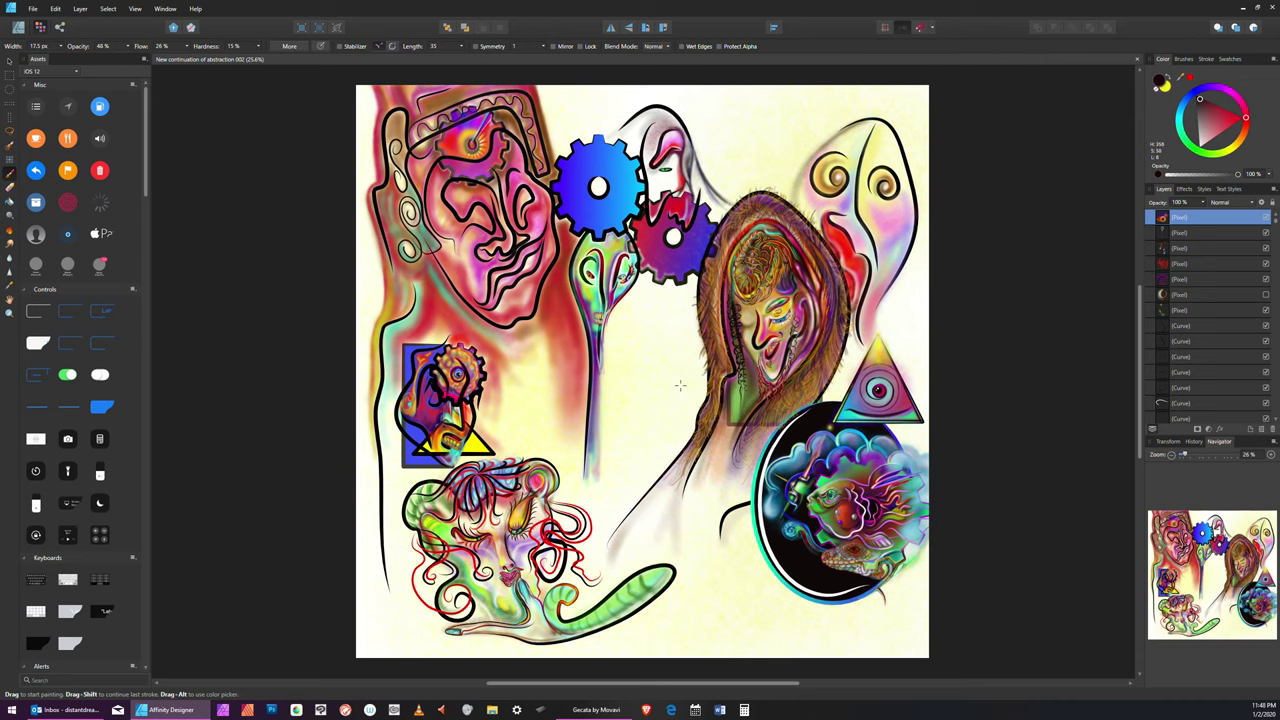
Set up a best-quality JPEG export of the whole document at 2500 px wide
click(33, 8)
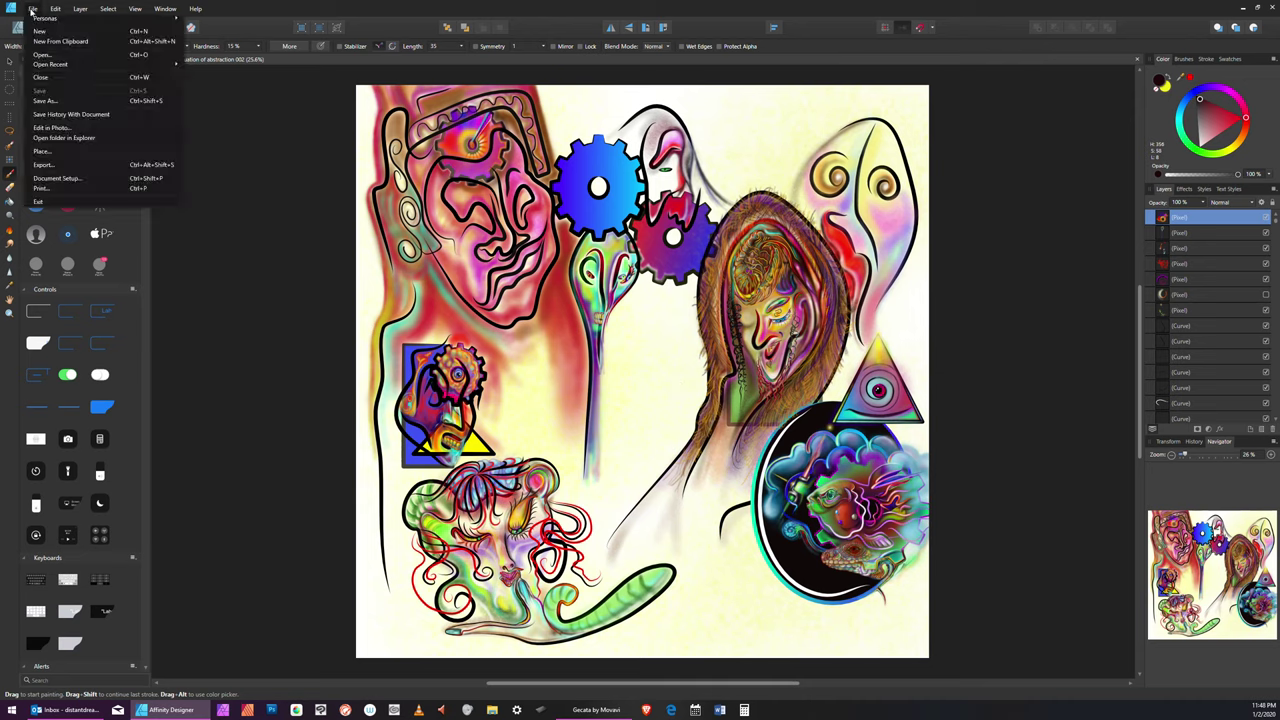
click(60, 167)
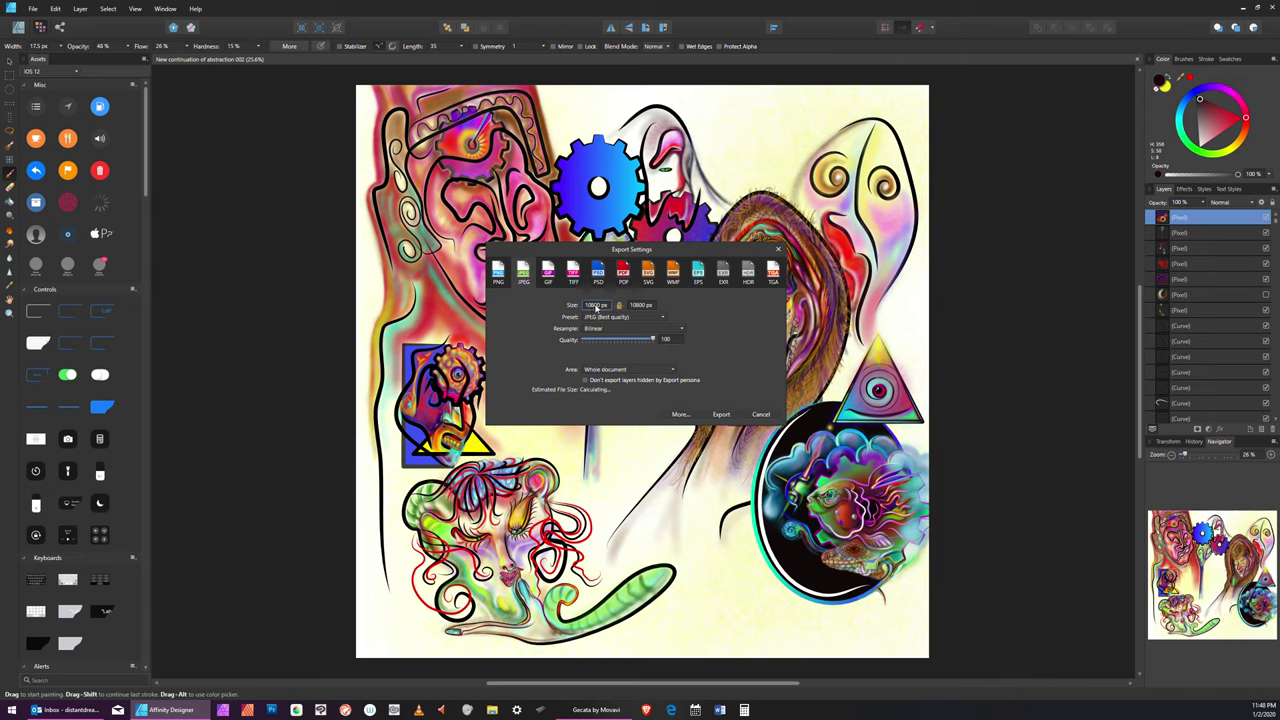
click(585, 305)
key(BackSpace)
text(3000)
drag(597, 305, 532, 319)
text(2500)
key(Tab)
click(720, 413)
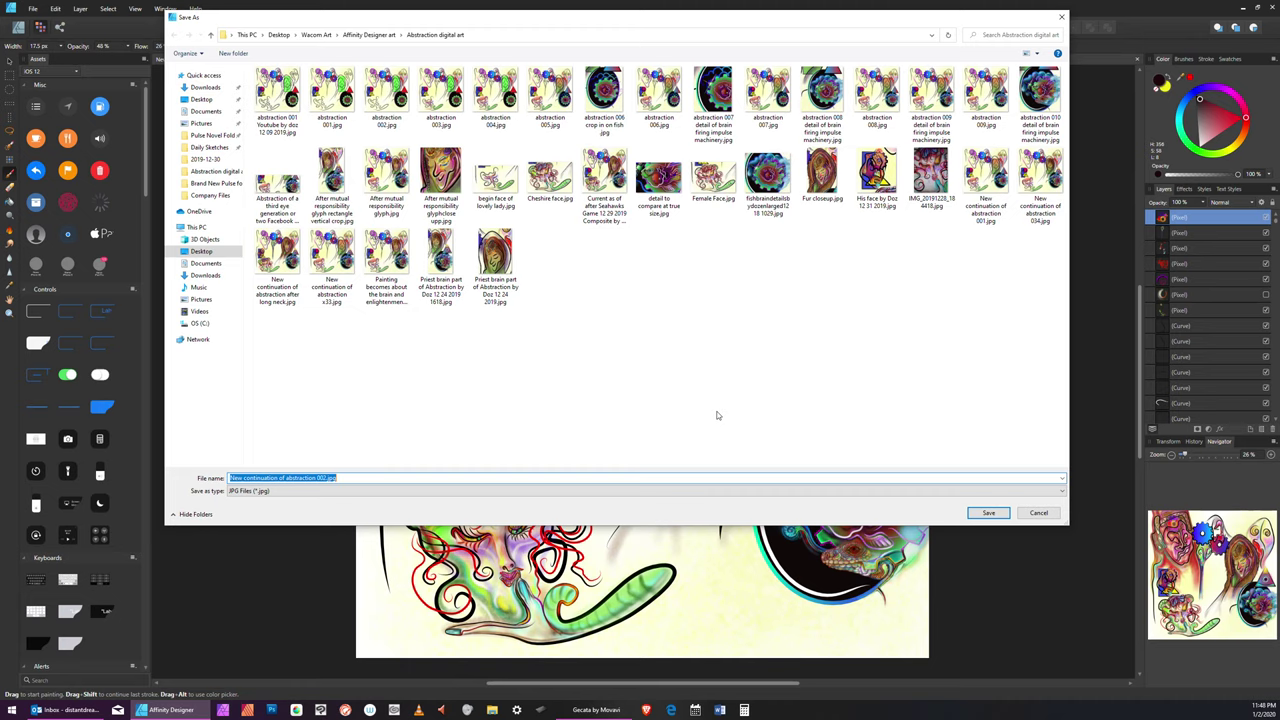
Name the exported JPEG "First coloring of stone face" and save it in the Abstraction digital art folder
text(Fi)
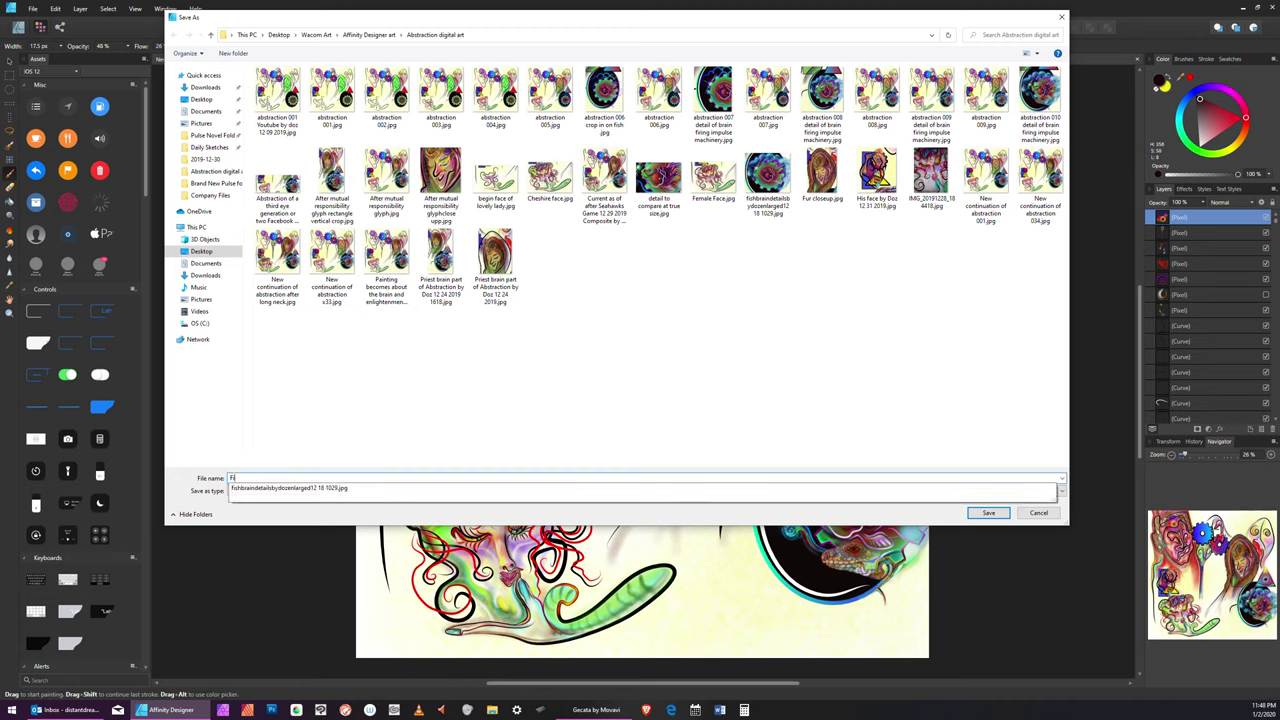
text(rst col)
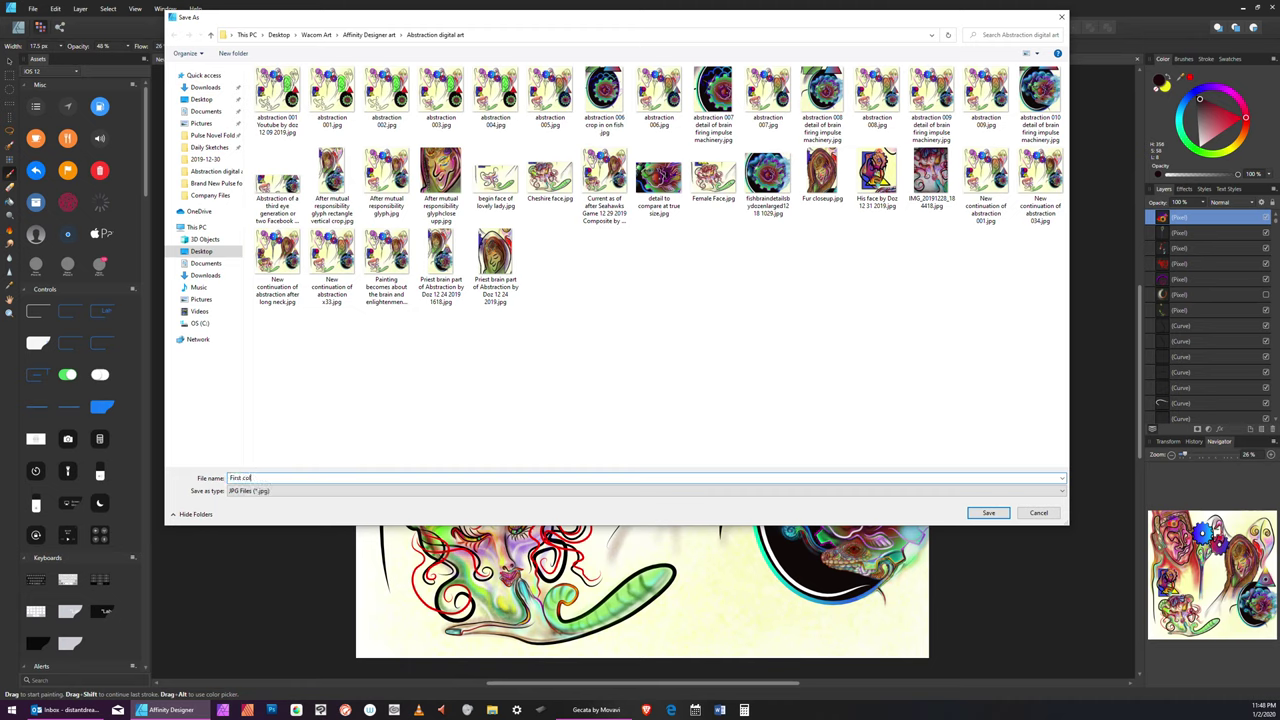
text(oring)
text( c)
text(f stone)
text( face)
click(988, 512)
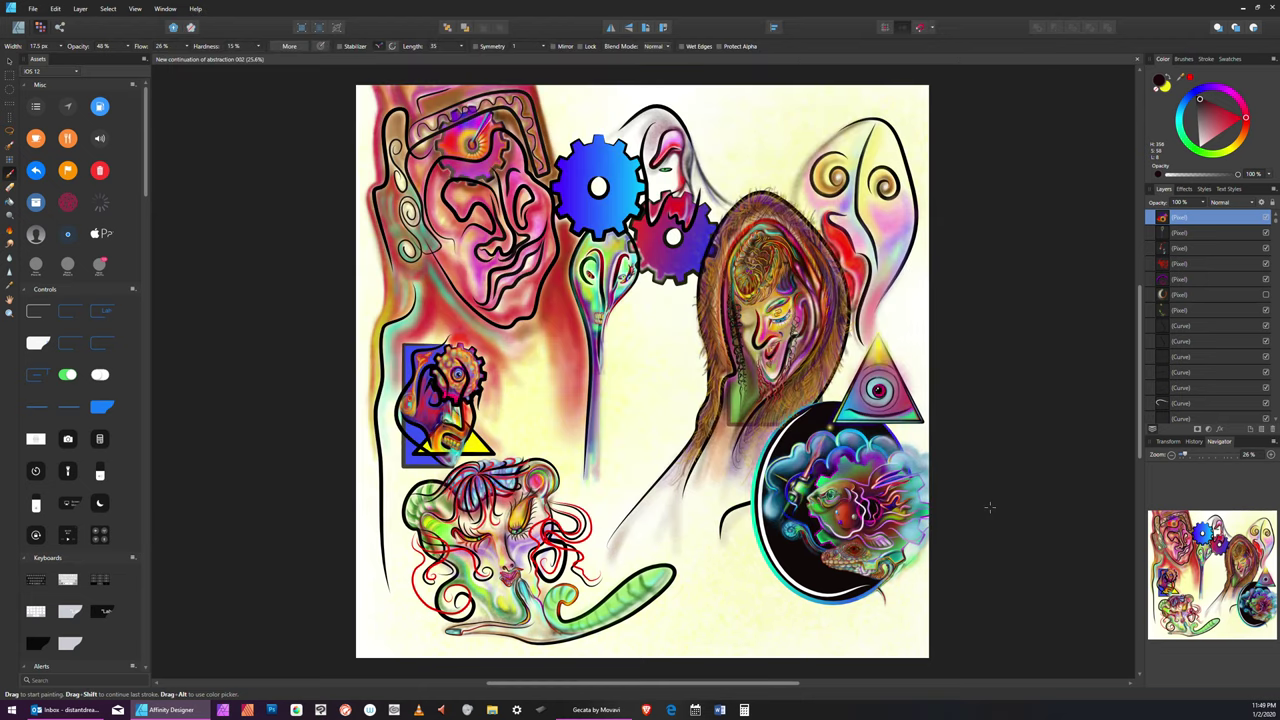